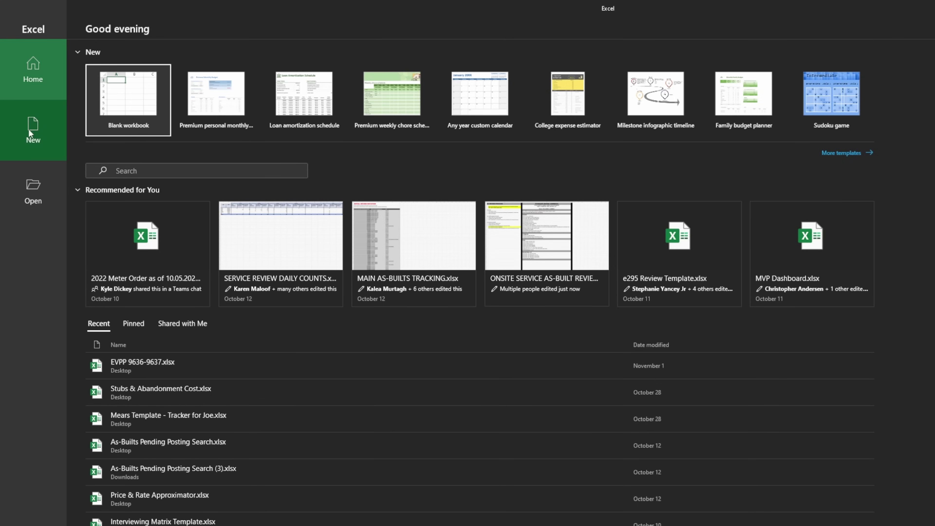
- Create a new blank workbook
{"action": "left_click", "coordinate": [133, 100]}
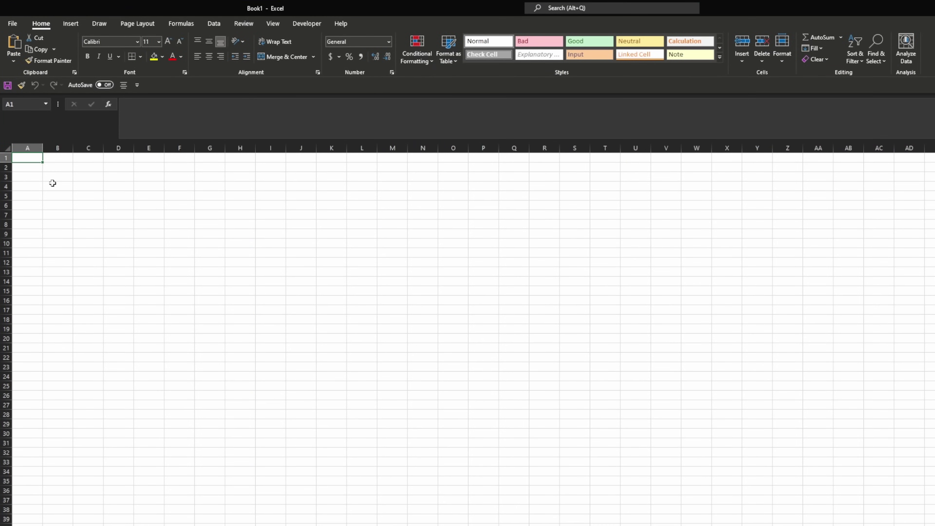
{"action": "scroll", "coordinate": [52, 183], "scroll_direction": "up", "scroll_amount": 2}
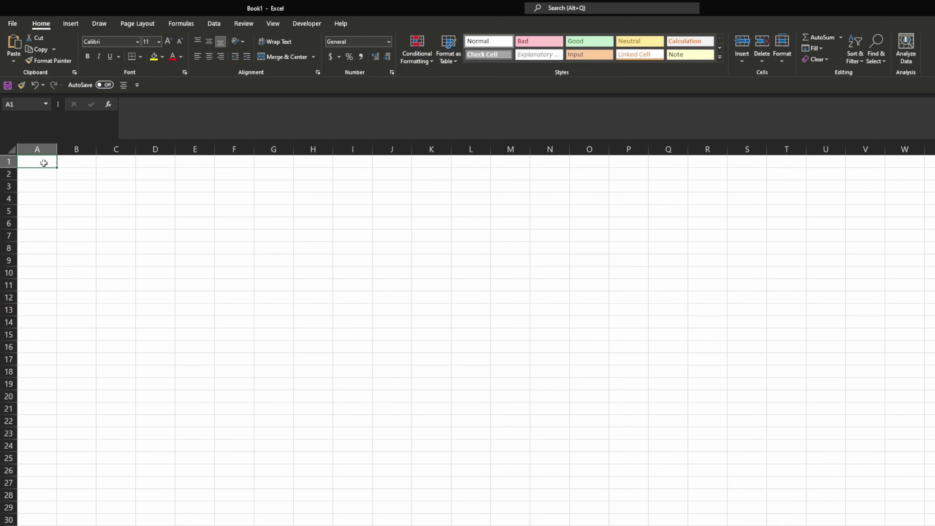
- Move the active cell around the empty grid through B1, C5, C3 and C4 to C1
{"action": "left_click", "coordinate": [80, 160]}
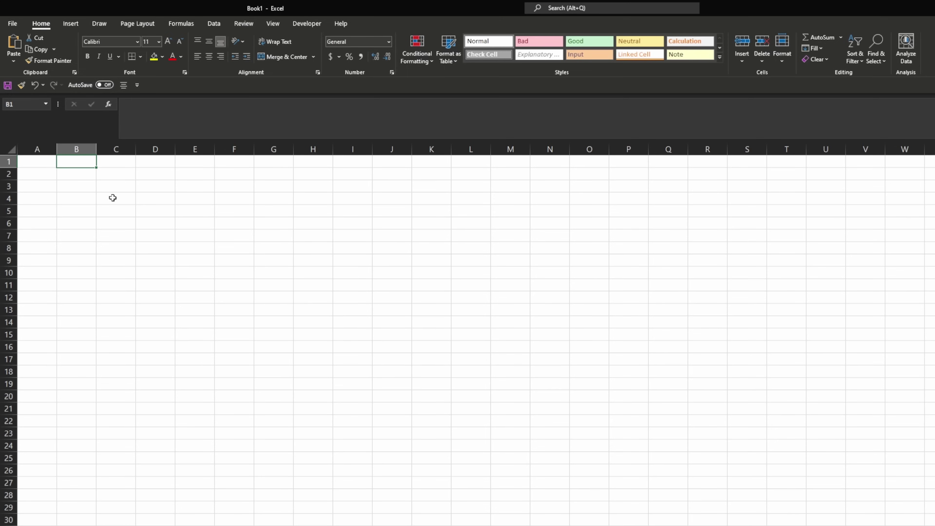
{"action": "left_click", "coordinate": [110, 208]}
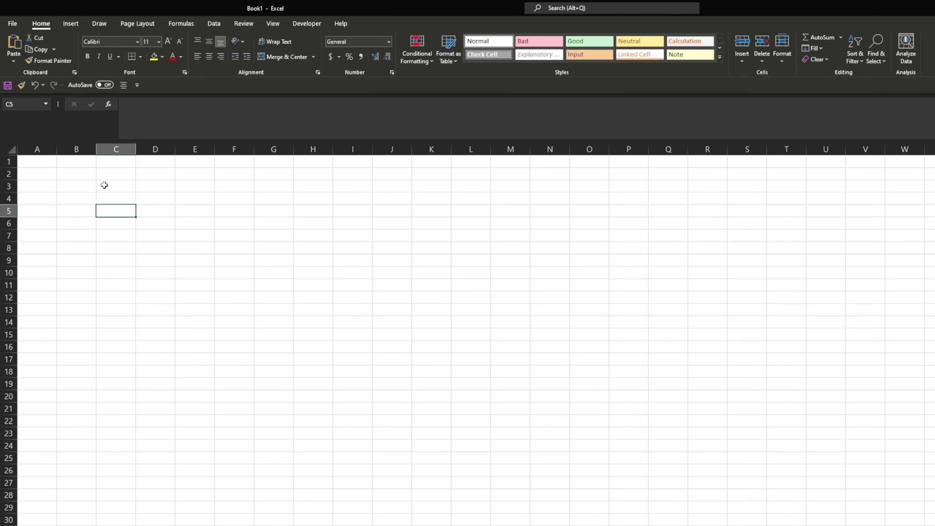
{"action": "left_click", "coordinate": [104, 185]}
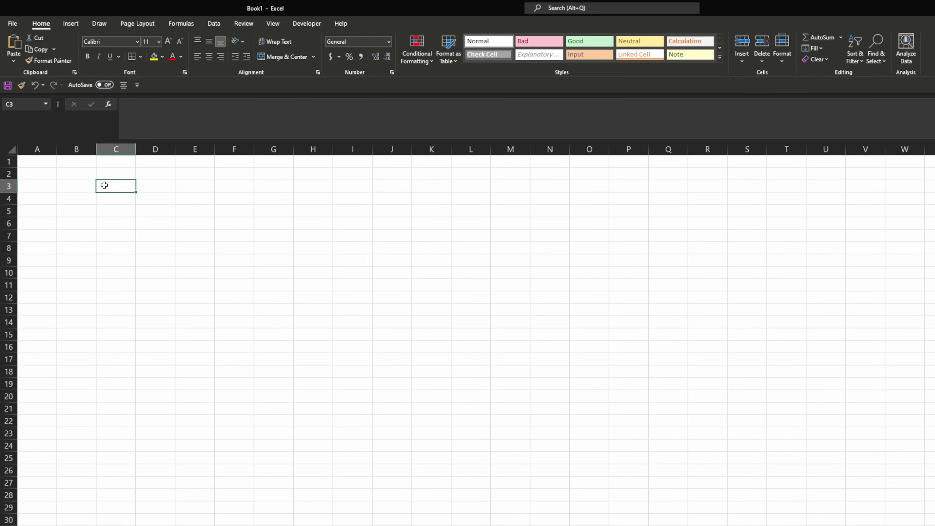
{"action": "key", "text": "Down"}
{"action": "key", "text": "Down"}
{"action": "key", "text": "Up"}
{"action": "key", "text": "Up"}
{"action": "key", "text": "Down"}
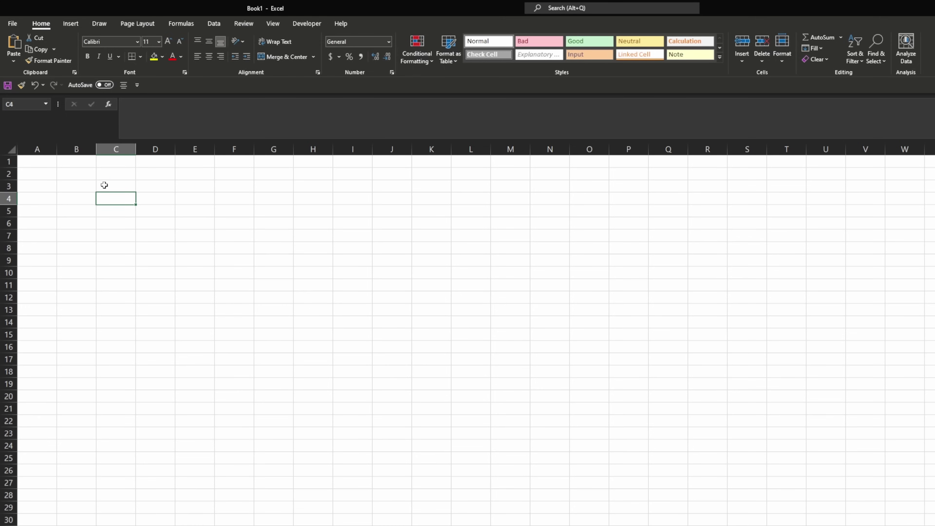
{"action": "key", "text": "Up"}
{"action": "key", "text": "ctrl+Home"}
{"action": "key", "text": "Down"}
{"action": "key", "text": "Down"}
{"action": "key", "text": "Right"}
{"action": "key", "text": "Right"}
{"action": "key", "text": "Up"}
{"action": "key", "text": "Up"}
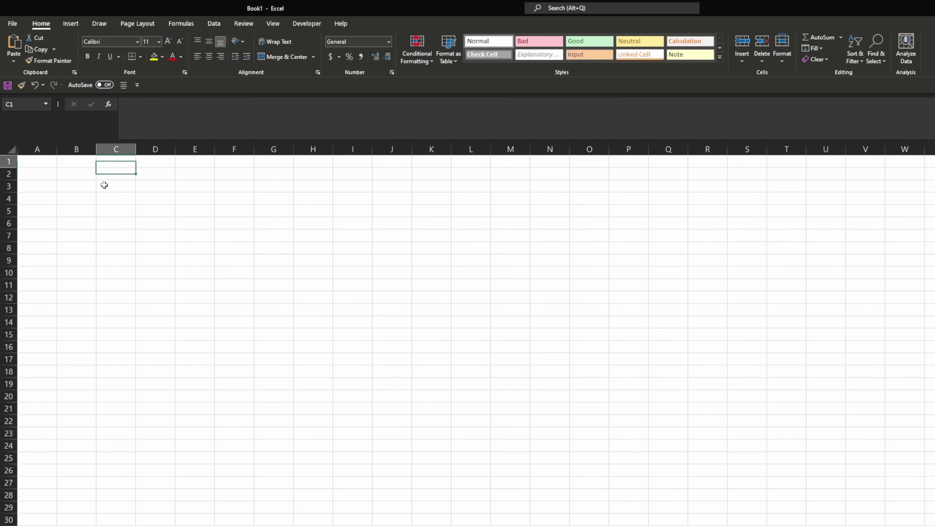
- Jump from A1 to the last row of column A and back to the first row, and select B1
{"action": "key", "text": "ctrl+Home"}
{"action": "key", "text": "ctrl+Down"}
{"action": "key", "text": "ctrl+Up"}
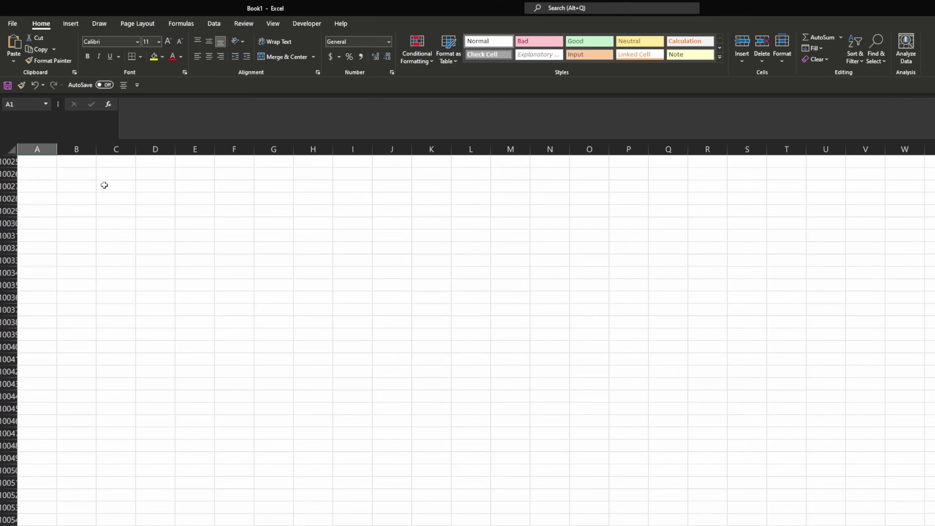
{"action": "key", "text": "Right"}
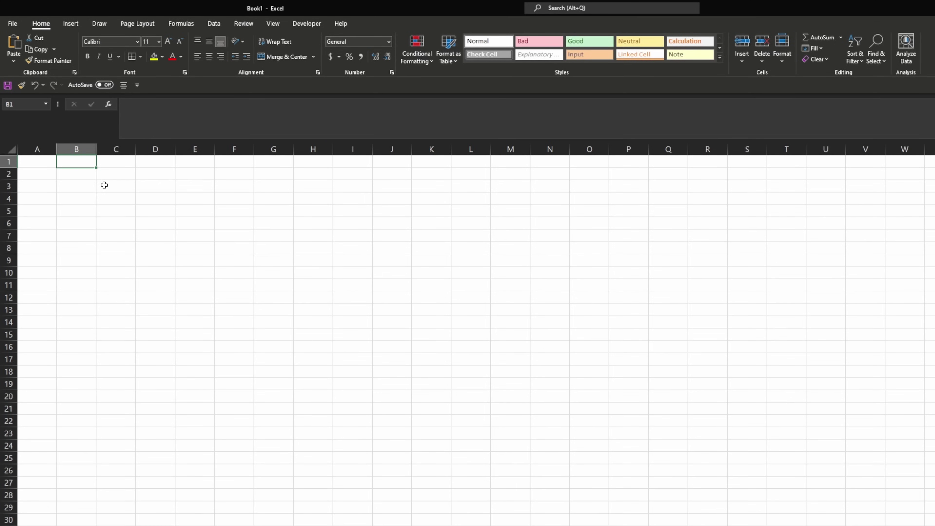
- Enter "Sheet 1" in cell A1
{"action": "left_click", "coordinate": [41, 163]}
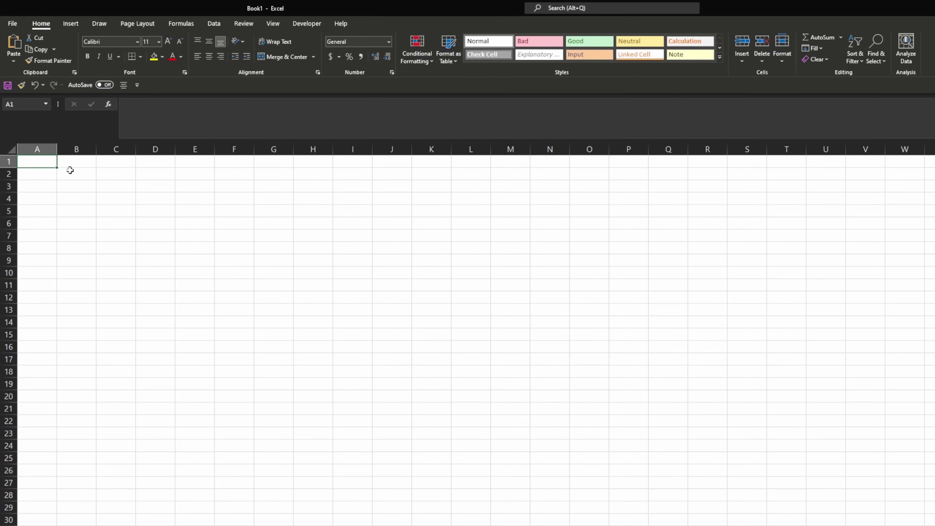
{"action": "type", "text": "Sheet 1"}
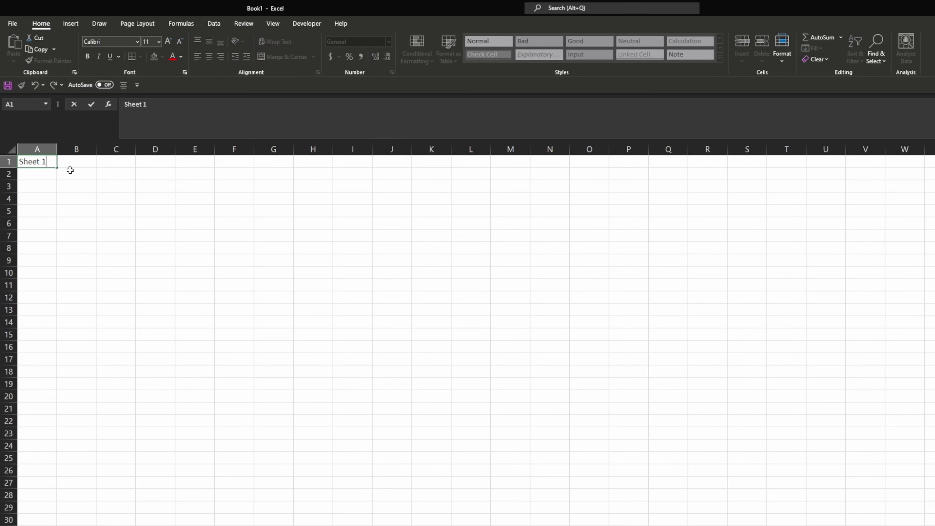
{"action": "key", "text": "Return"}
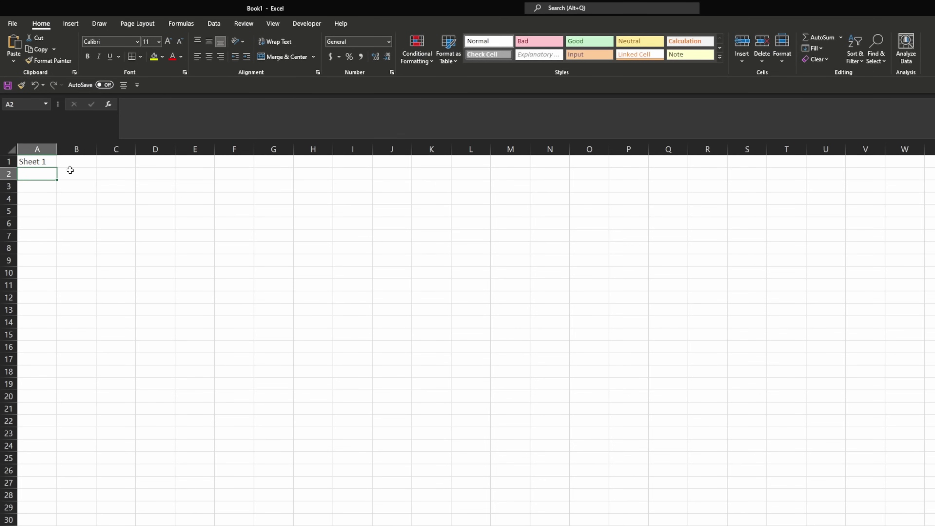
- Enter the sample text "fsdfa" in cell A2 and delete it again
{"action": "type", "text": "fsdfa"}
{"action": "left_click", "coordinate": [69, 170]}
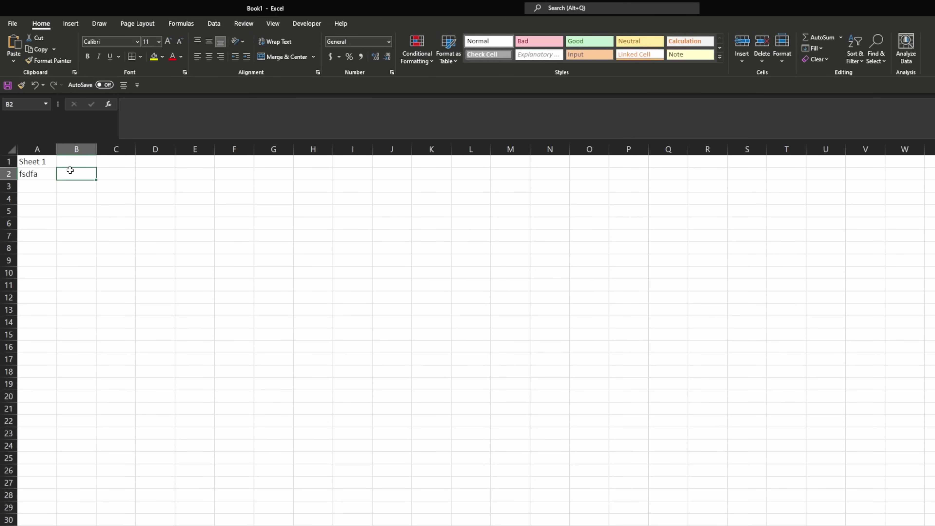
{"action": "left_click", "coordinate": [46, 173]}
{"action": "key", "text": "BackSpace"}
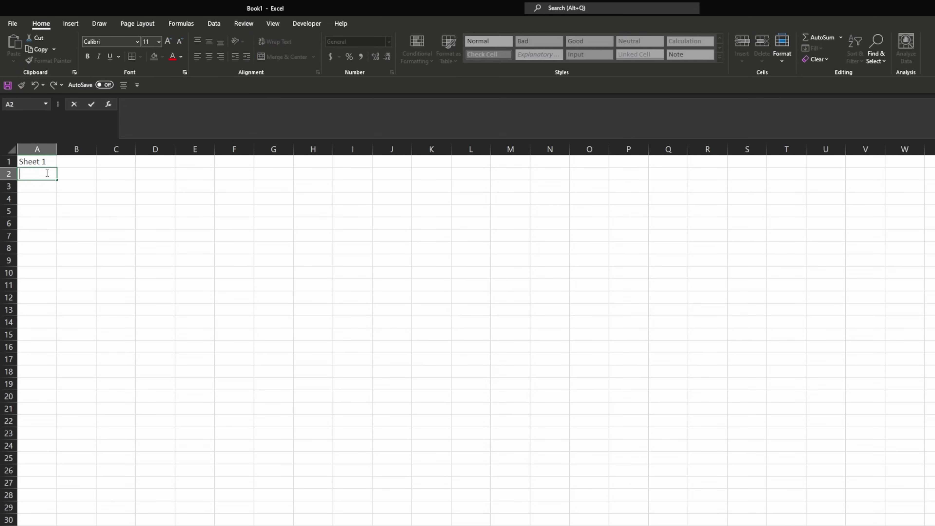
{"action": "key", "text": "Up"}
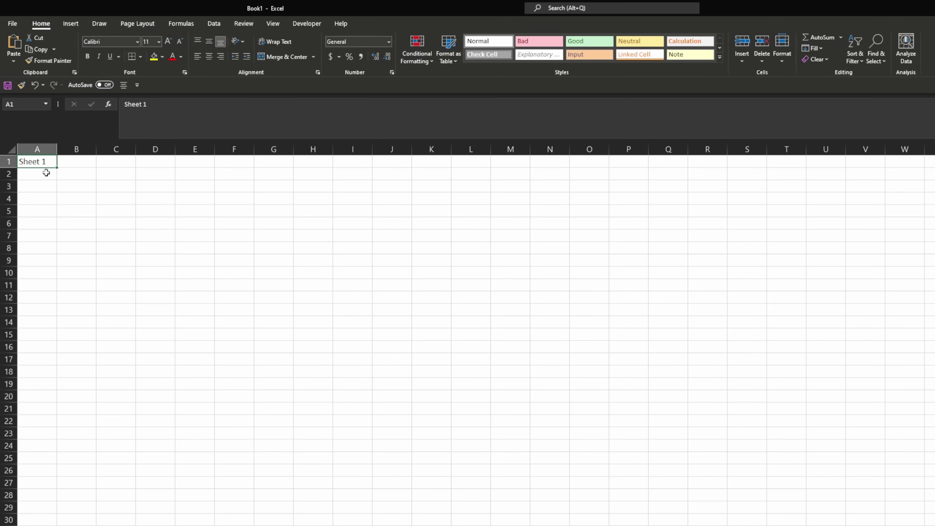
- Replace the contents of cell A1 with "Data set 1"
{"action": "key", "text": "Delete"}
{"action": "type", "text": "Dat"}
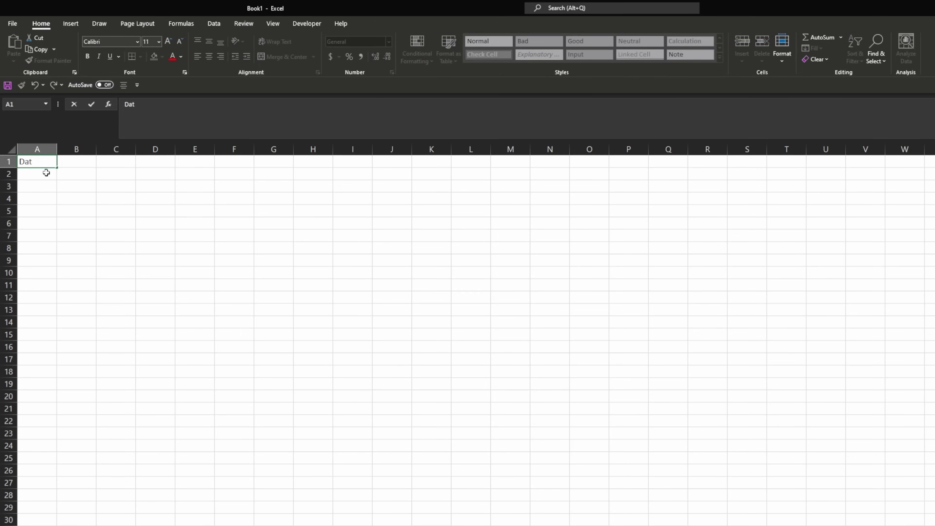
{"action": "type", "text": "a set 1"}
{"action": "key", "text": "Return"}
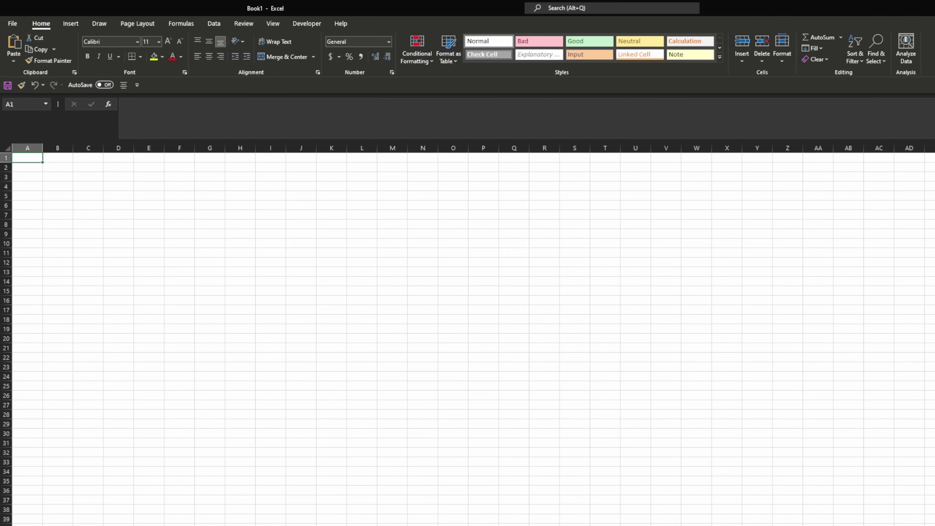
- Enter "Data set 2" in cell A1 of the other, empty sheet and permanently delete that sheet
{"action": "type", "text": "Data set"}
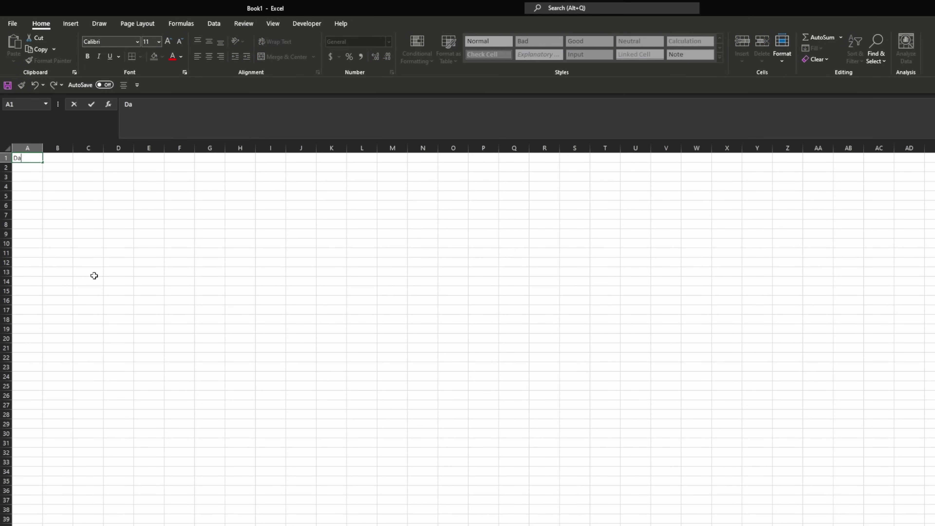
{"action": "type", "text": " 2"}
{"action": "key", "text": "Return"}
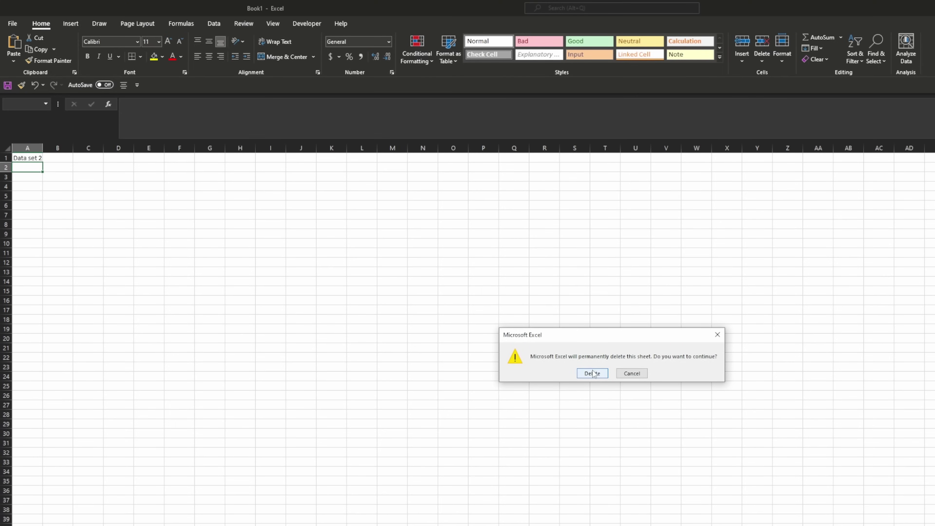
{"action": "left_click", "coordinate": [593, 373]}
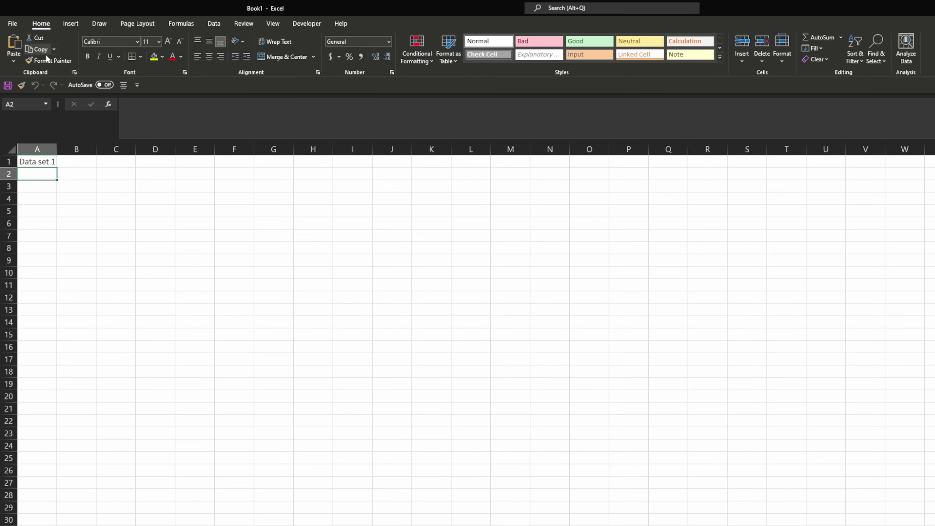
- Preview the available fonts and font sizes on the text in cell A1 without applying any
{"action": "left_click", "coordinate": [119, 45]}
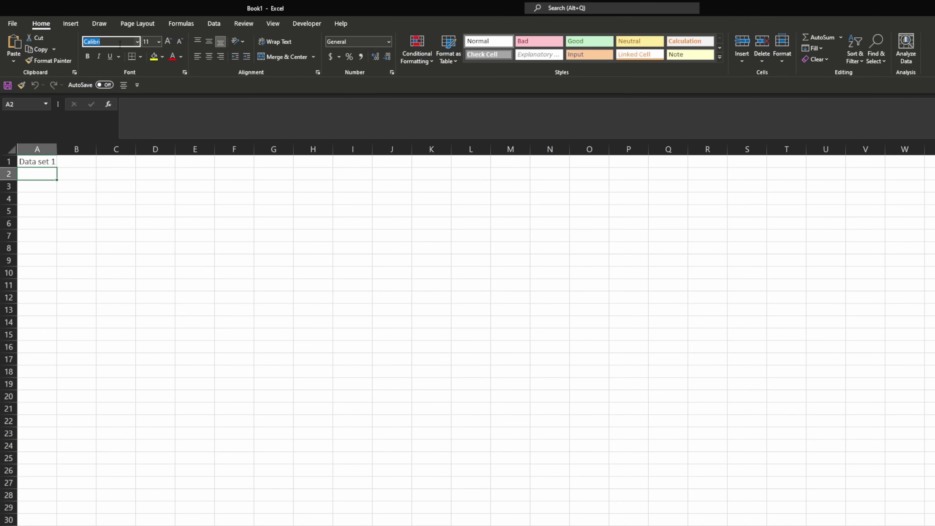
{"action": "left_click", "coordinate": [138, 42]}
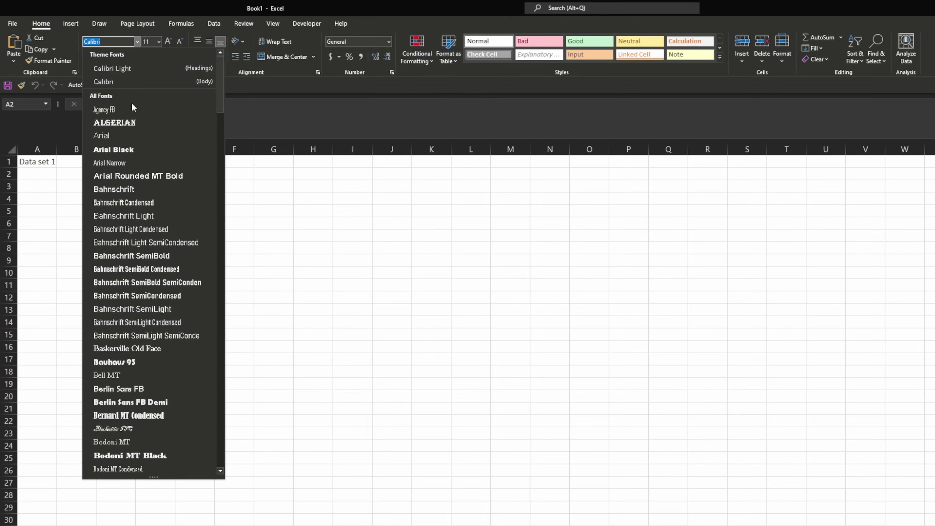
{"action": "left_click", "coordinate": [48, 162]}
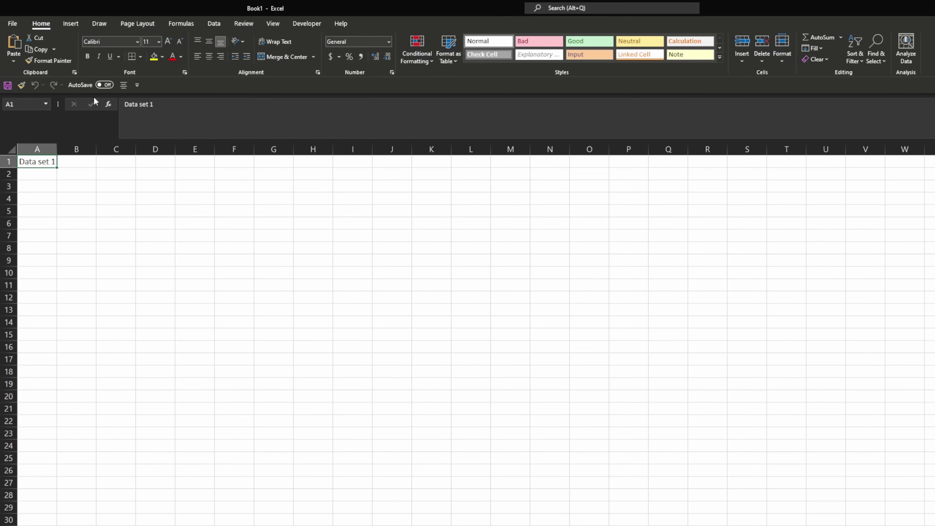
{"action": "left_click", "coordinate": [137, 41]}
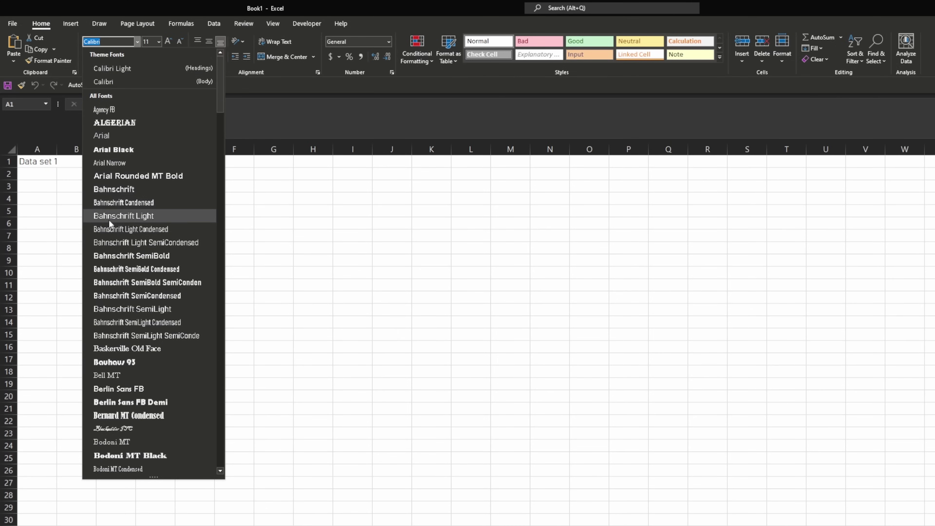
{"action": "key", "text": "Escape"}
{"action": "left_click", "coordinate": [159, 42]}
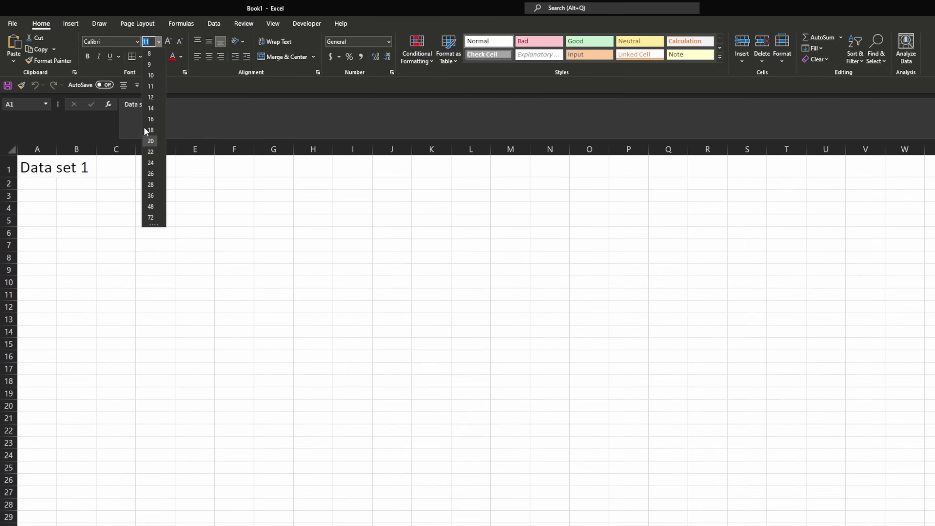
{"action": "key", "text": "Escape"}
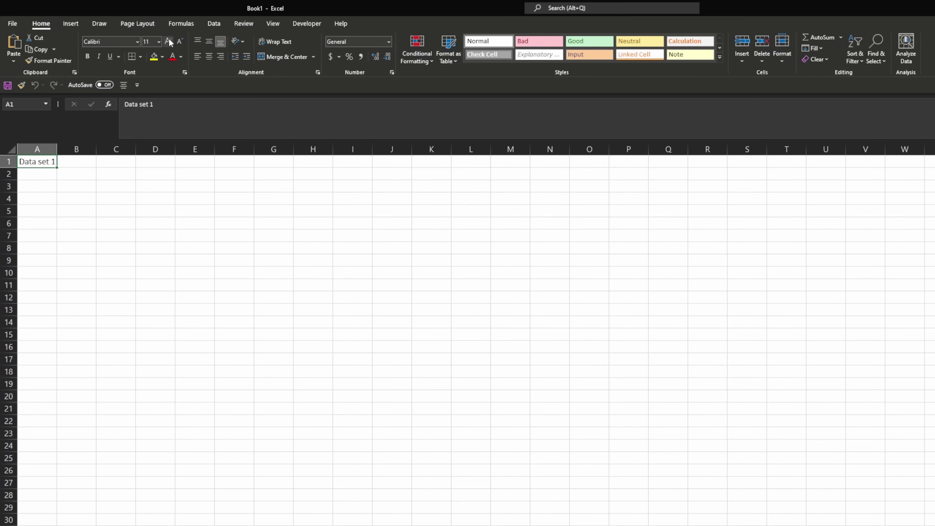
- Enlarge the text in cell A1 to font size 12 and shrink it back to 11
{"action": "left_click", "coordinate": [169, 41]}
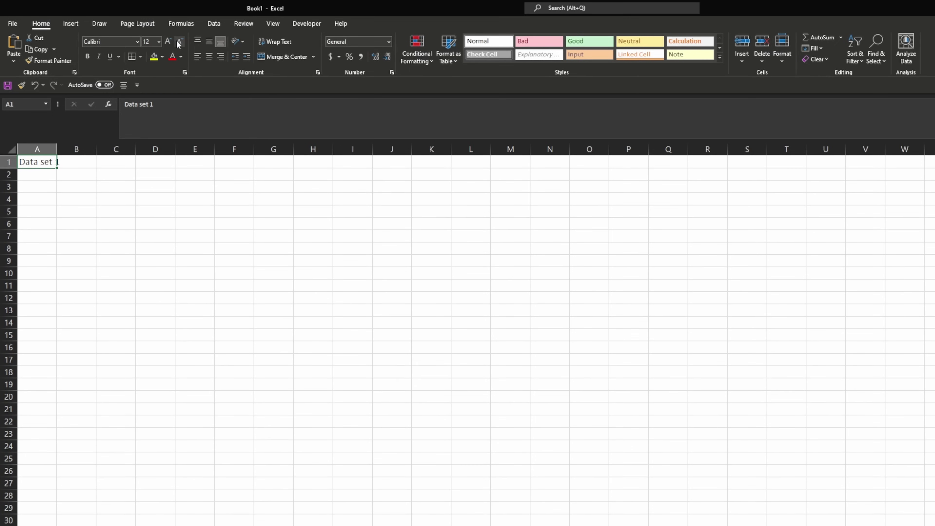
{"action": "left_click", "coordinate": [180, 41]}
- Try the red font colour on cell A1 and preview fill colours for it without applying one
{"action": "left_click", "coordinate": [172, 56]}
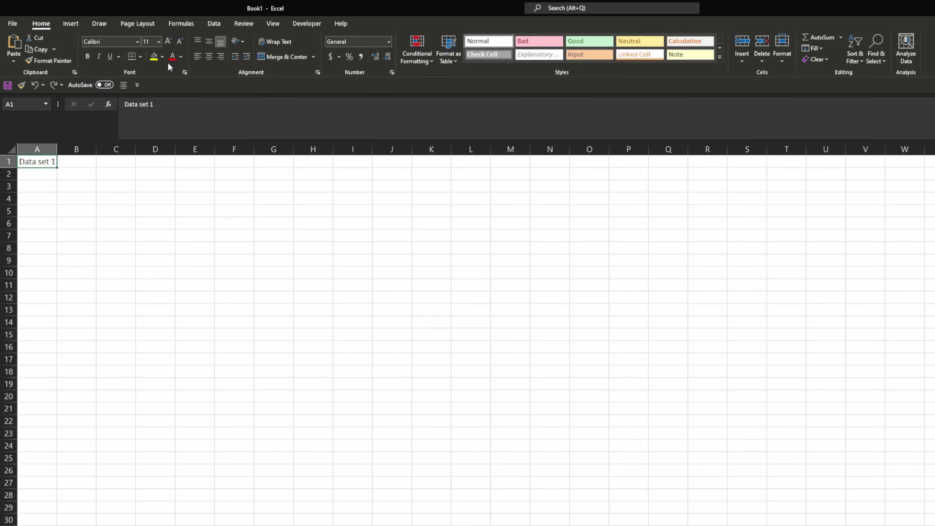
{"action": "left_click", "coordinate": [162, 57]}
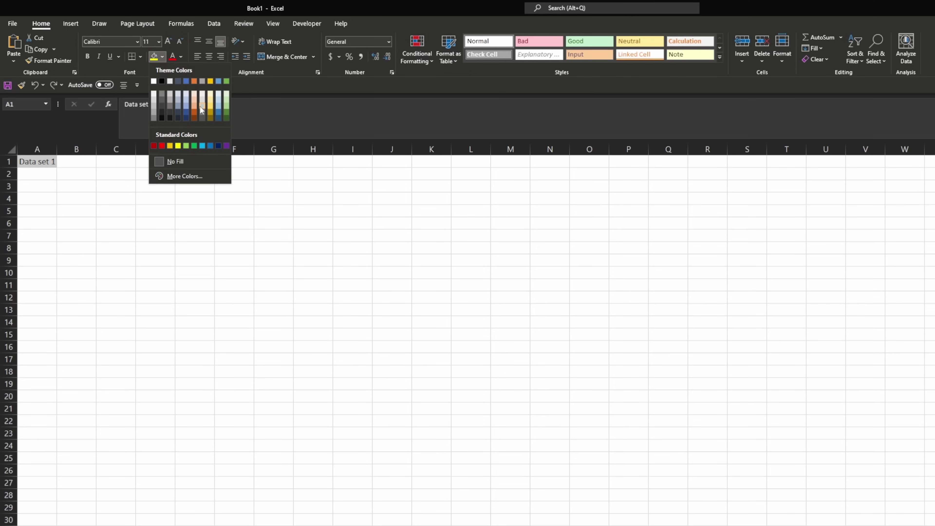
{"action": "left_click", "coordinate": [285, 189]}
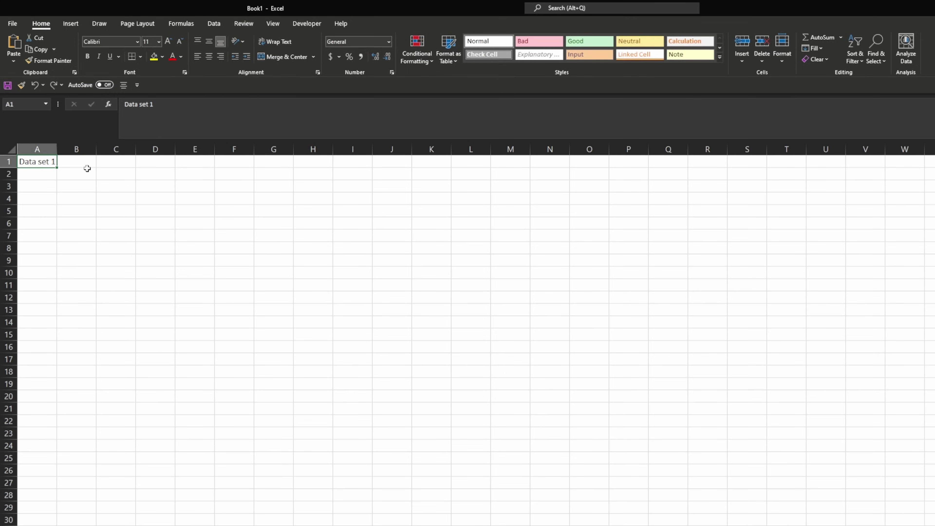
- Extend the text in cell A1 to read "Data set 100000"
{"action": "double_click", "coordinate": [51, 161]}
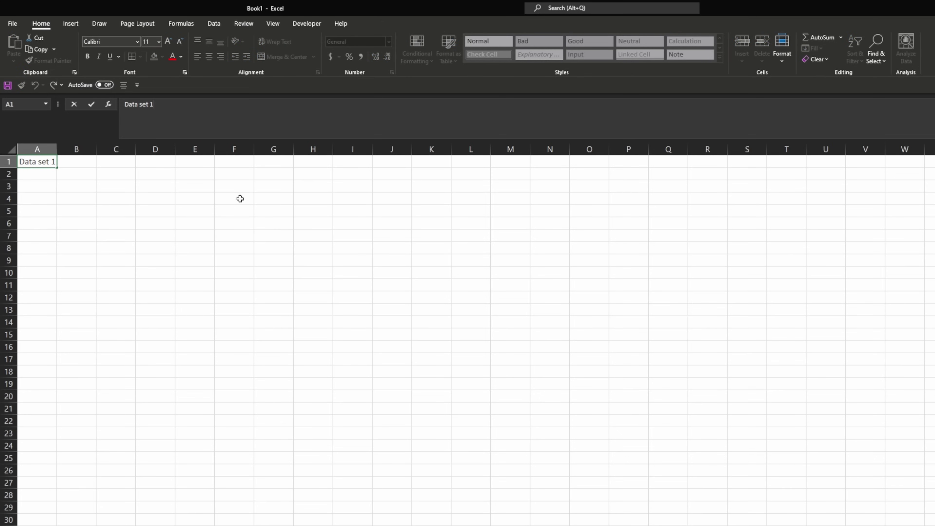
{"action": "type", "text": "00000"}
{"action": "key", "text": "Return"}
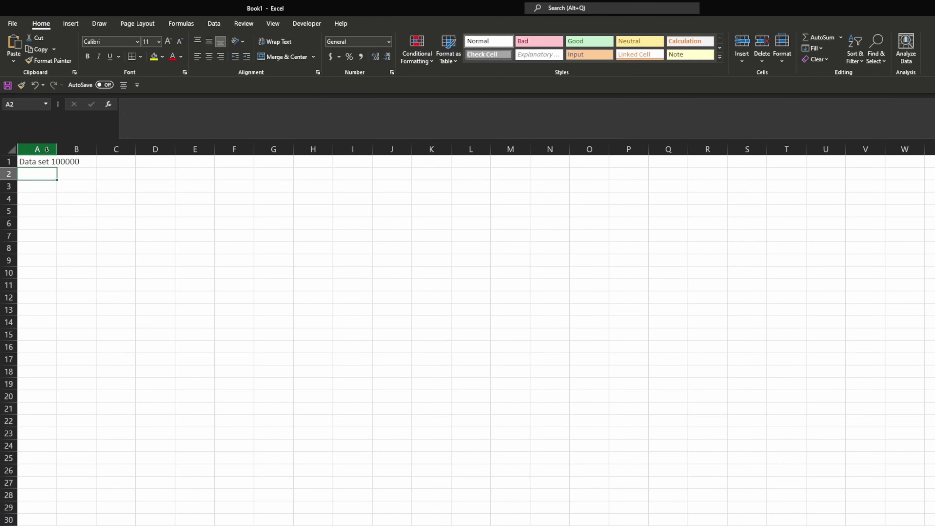
- Narrow column A below its text width and autofit the column to the text in cell A1
{"action": "left_click", "coordinate": [36, 149]}
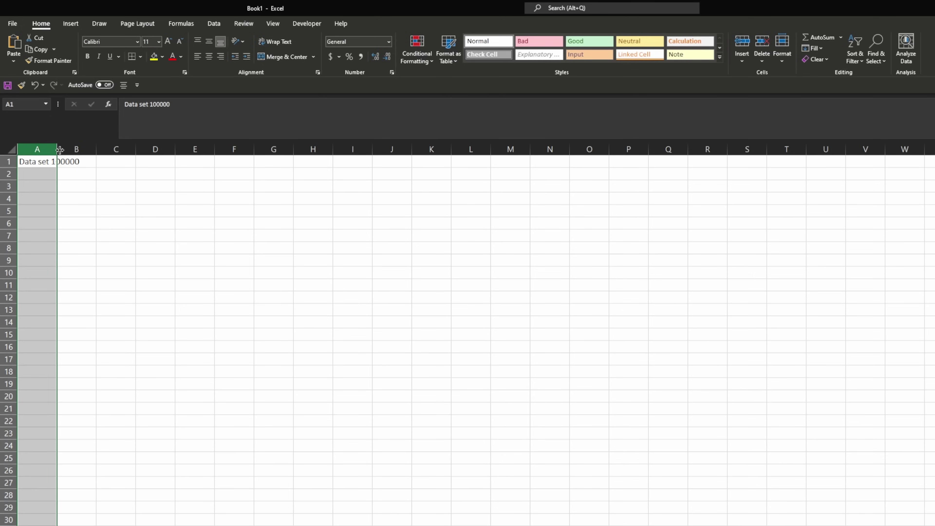
{"action": "mouse_move", "coordinate": [57, 149]}
{"action": "left_mouse_down"}
{"action": "mouse_move", "coordinate": [88, 150]}
{"action": "mouse_move", "coordinate": [47, 149]}
{"action": "left_mouse_up"}
{"action": "left_click", "coordinate": [85, 174]}
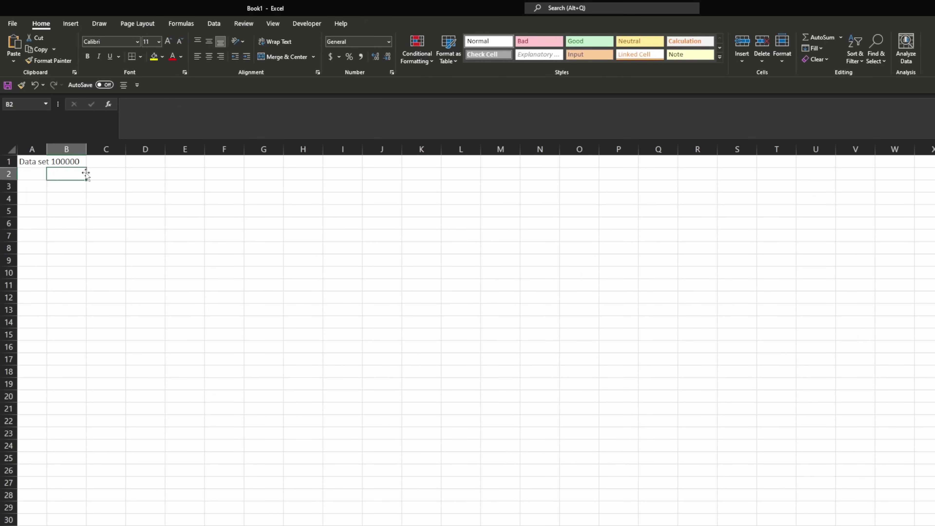
{"action": "double_click", "coordinate": [49, 148]}
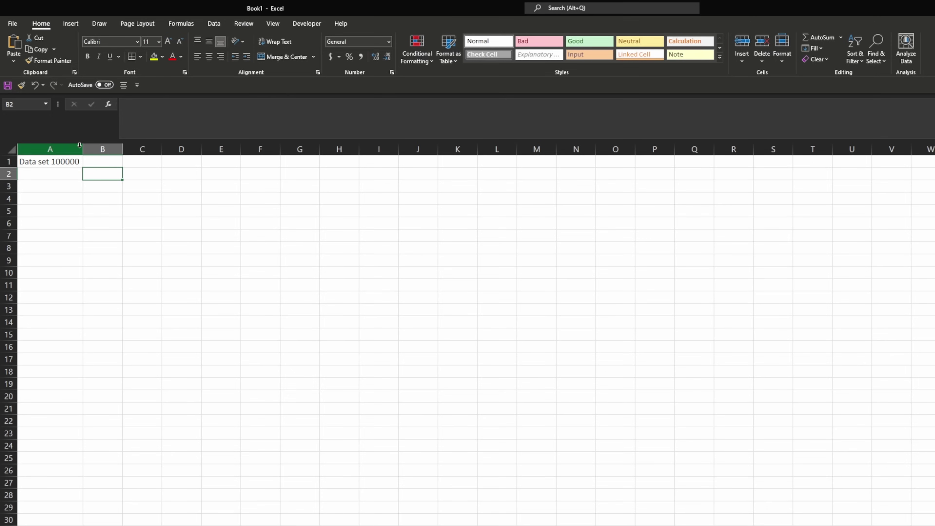
- Narrow column A below its text width and enter "Column B" in cell B1
{"action": "left_click_drag", "start_coordinate": [83, 149], "coordinate": [48, 149]}
{"action": "left_click", "coordinate": [75, 165]}
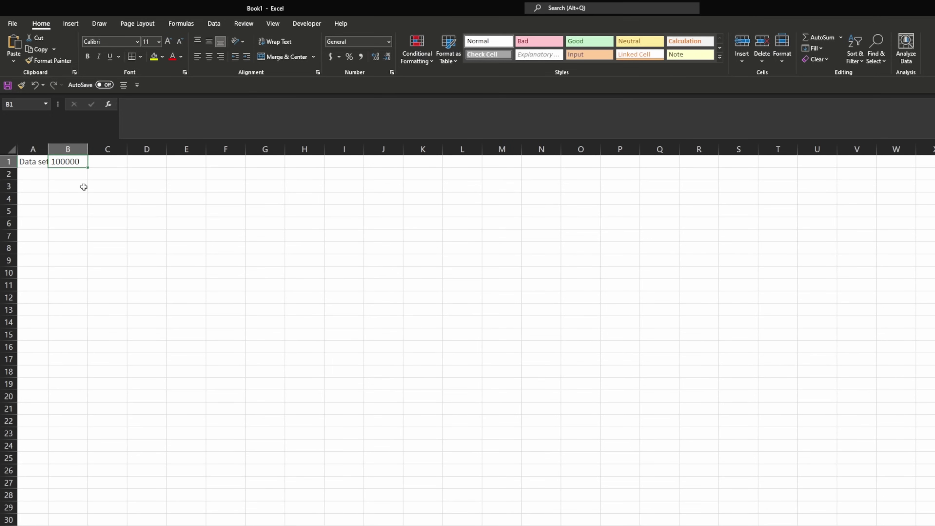
{"action": "type", "text": "Column B"}
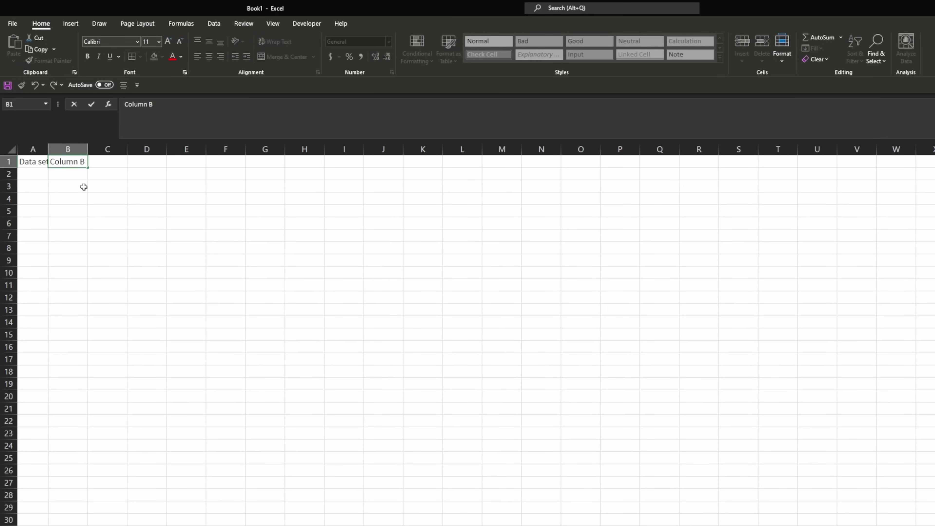
{"action": "key", "text": "Return"}
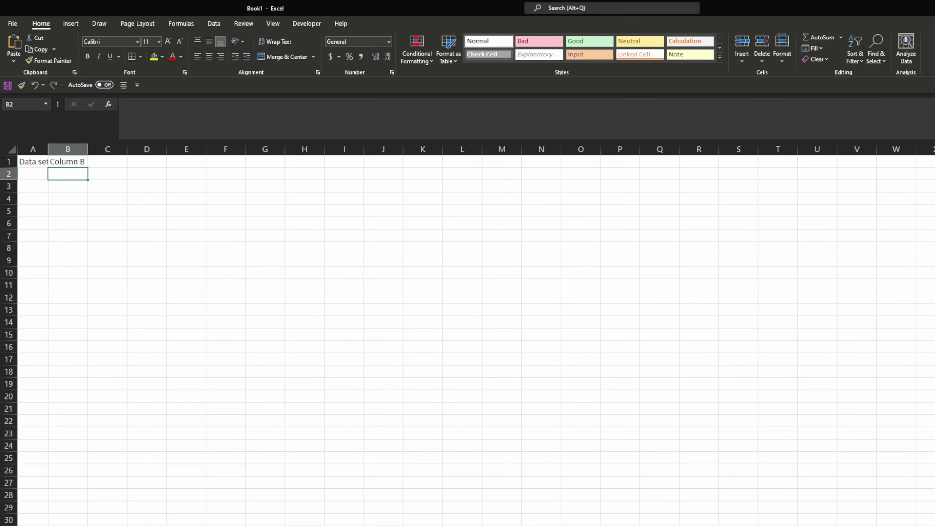
- Autofit column A to the full text in cell A1
{"action": "left_click", "coordinate": [41, 149]}
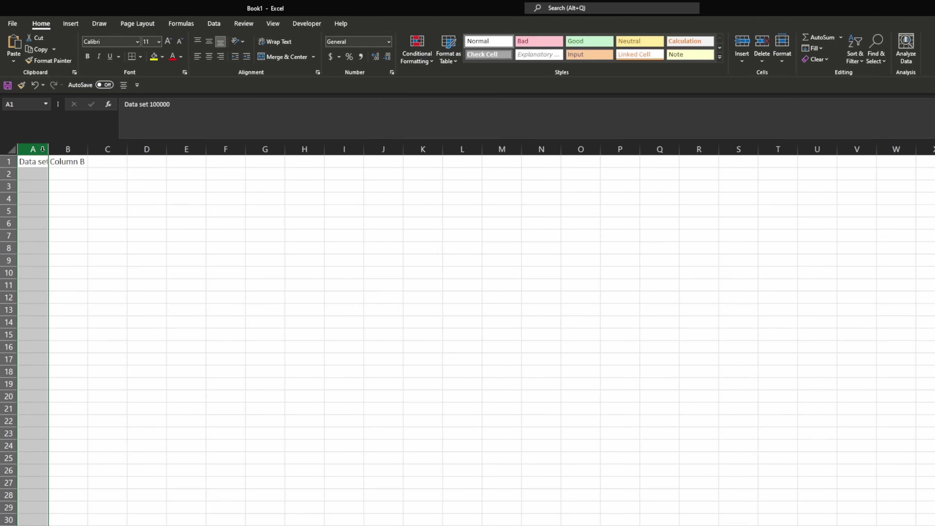
{"action": "double_click", "coordinate": [47, 149]}
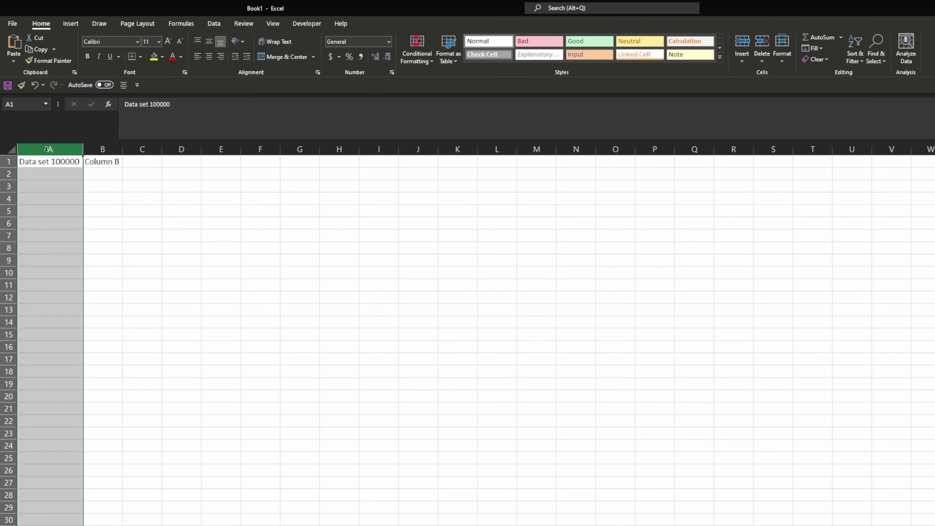
{"action": "left_click", "coordinate": [70, 181]}
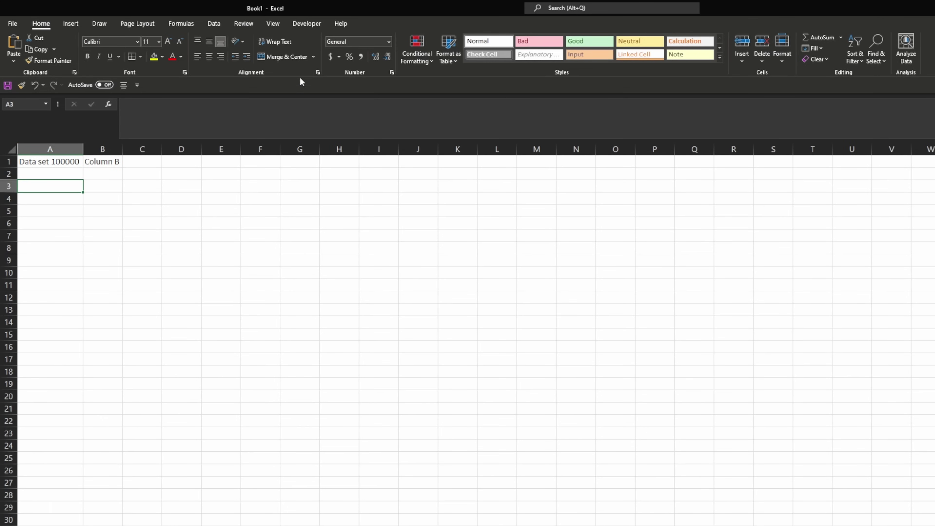
- Narrow column A below the width of its text and wrap the text in cell A1
{"action": "left_click", "coordinate": [61, 161]}
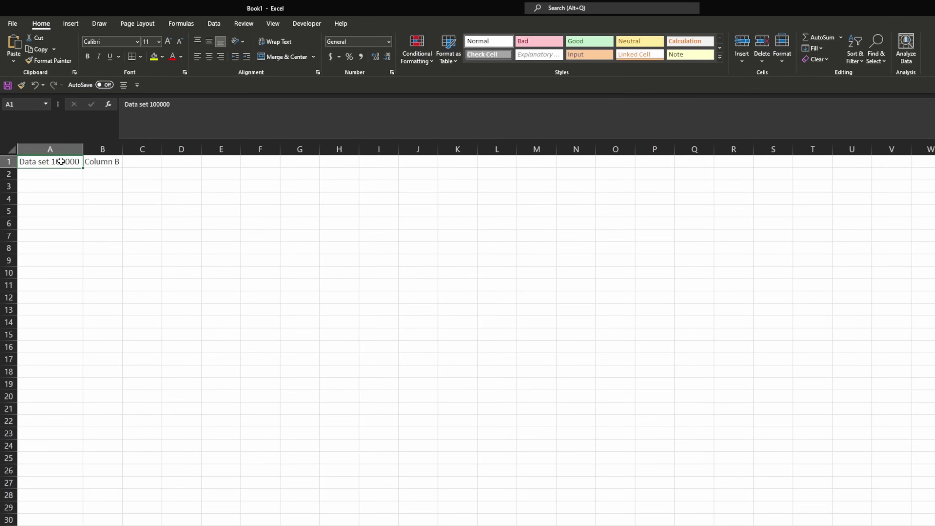
{"action": "left_click_drag", "start_coordinate": [83, 149], "coordinate": [55, 149]}
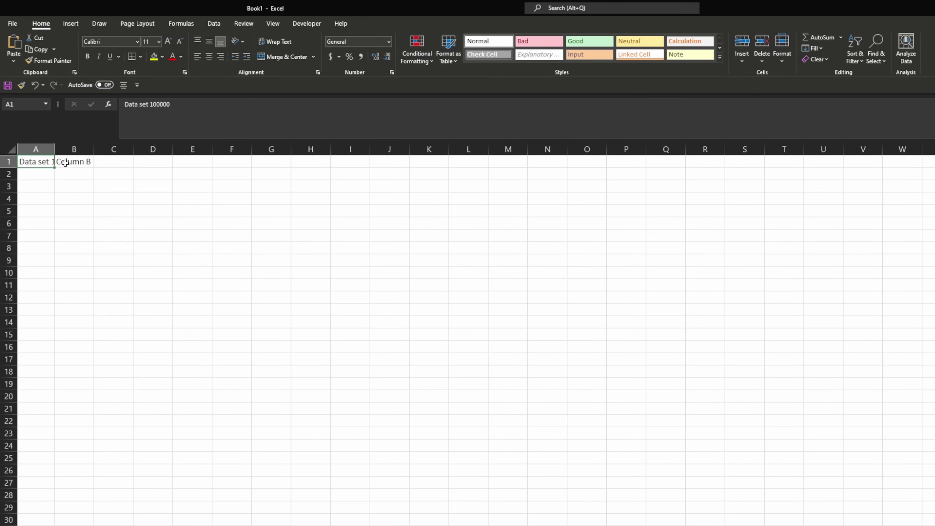
{"action": "left_click", "coordinate": [278, 41]}
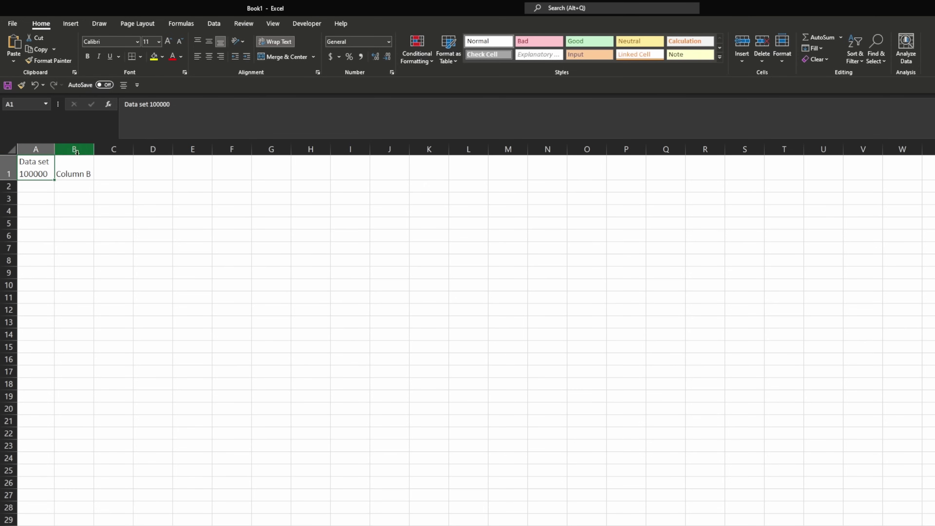
- Clear the text from cell B1 and apply Merge & Center to cells A1:B1
{"action": "left_click", "coordinate": [66, 164]}
{"action": "key", "text": "Delete"}
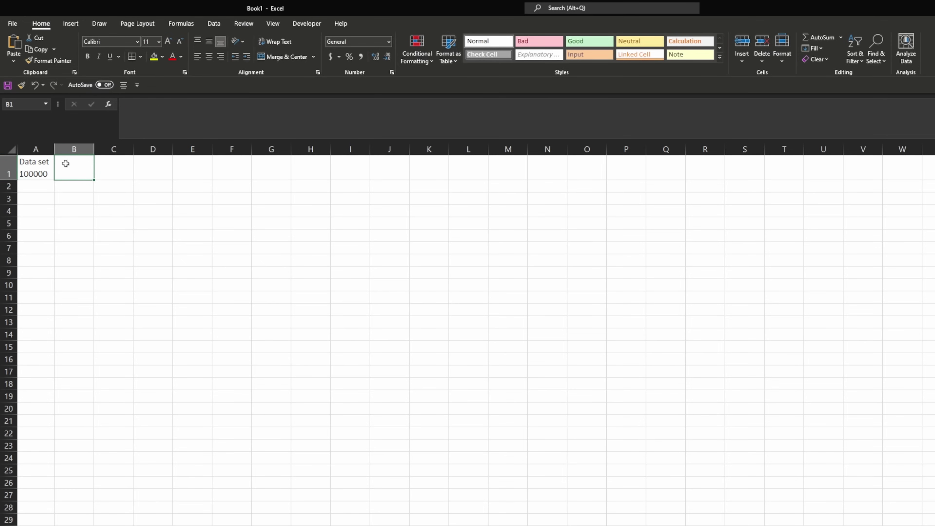
{"action": "left_click_drag", "start_coordinate": [46, 163], "coordinate": [65, 163]}
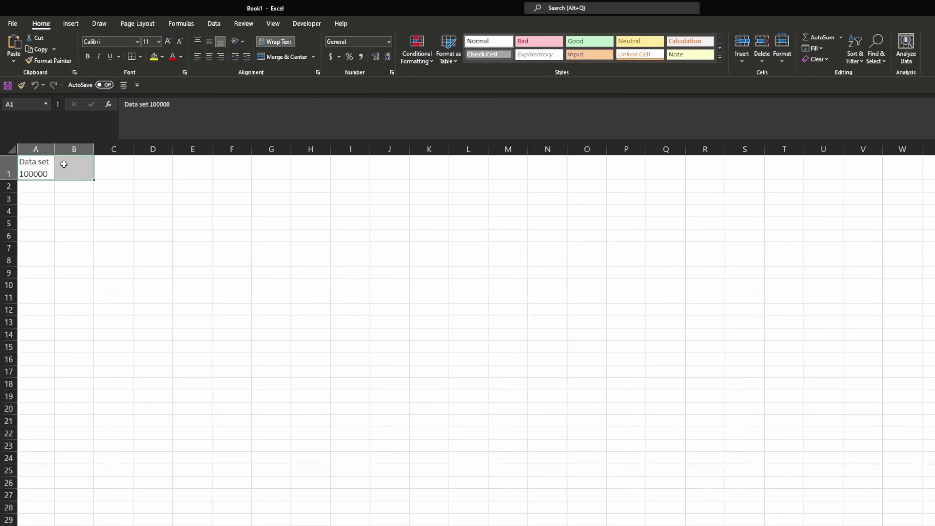
{"action": "left_click", "coordinate": [285, 59]}
{"action": "left_click", "coordinate": [46, 180]}
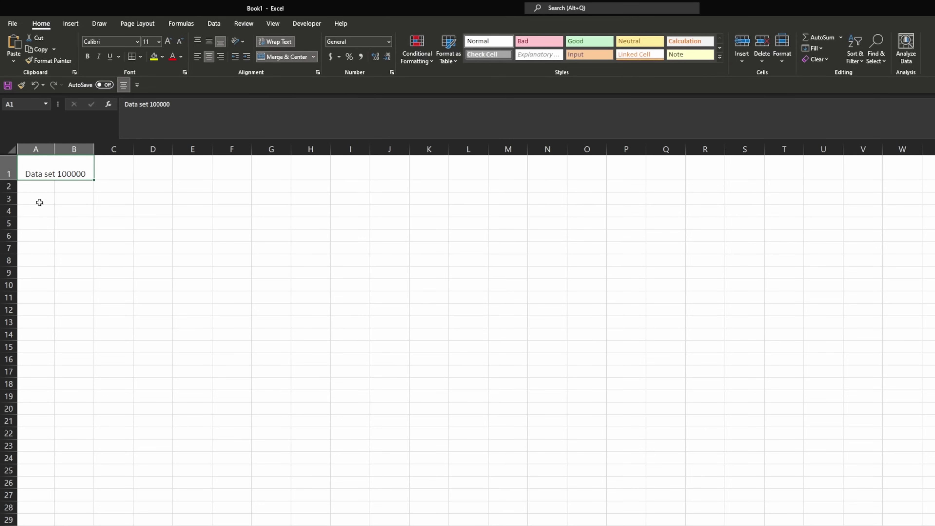
- Unmerge cells A1:B1 and turn off their text wrapping
{"action": "left_click", "coordinate": [279, 56]}
{"action": "left_click", "coordinate": [280, 43]}
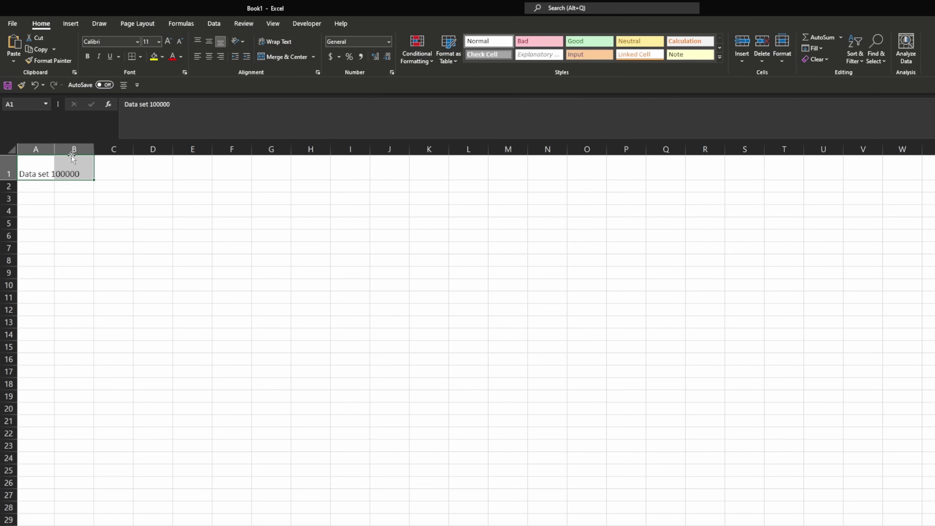
- Shorten the text in cell A1 by deleting its trailing zeros
{"action": "left_click", "coordinate": [41, 165]}
{"action": "left_click", "coordinate": [222, 100]}
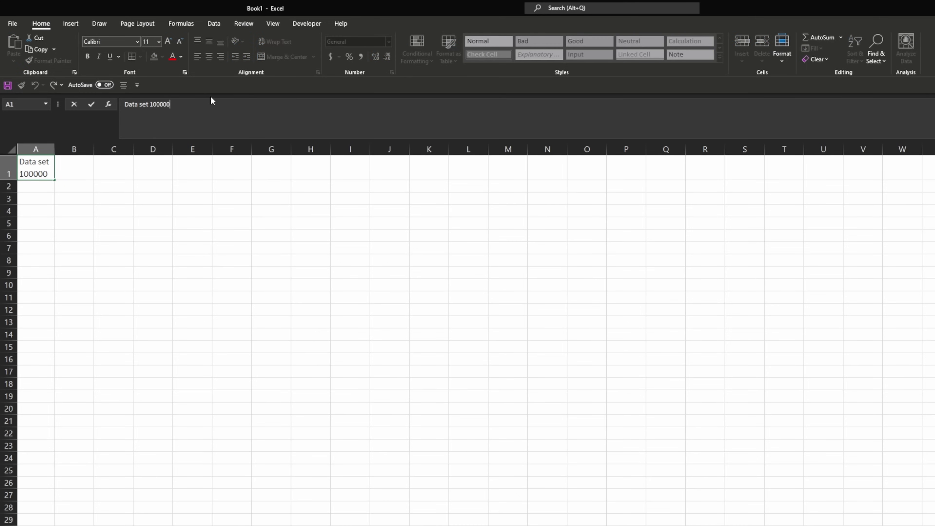
{"action": "key", "text": "BackSpace"}
{"action": "key", "text": "BackSpace"}
{"action": "key", "text": "BackSpace"}
{"action": "key", "text": "BackSpace"}
{"action": "key", "text": "BackSpace"}
{"action": "key", "text": "Return"}
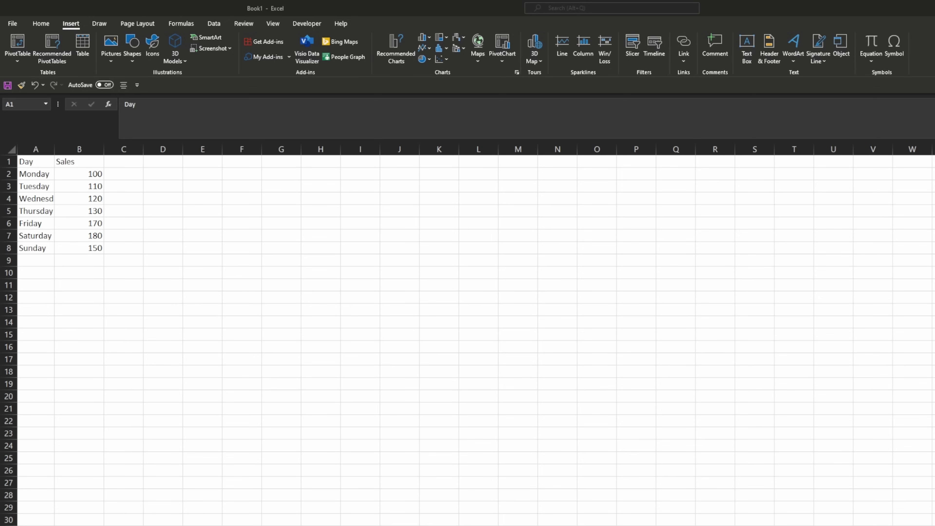
- Make the Day and Sales headers in A1:B1 bold
{"action": "left_click", "coordinate": [41, 23]}
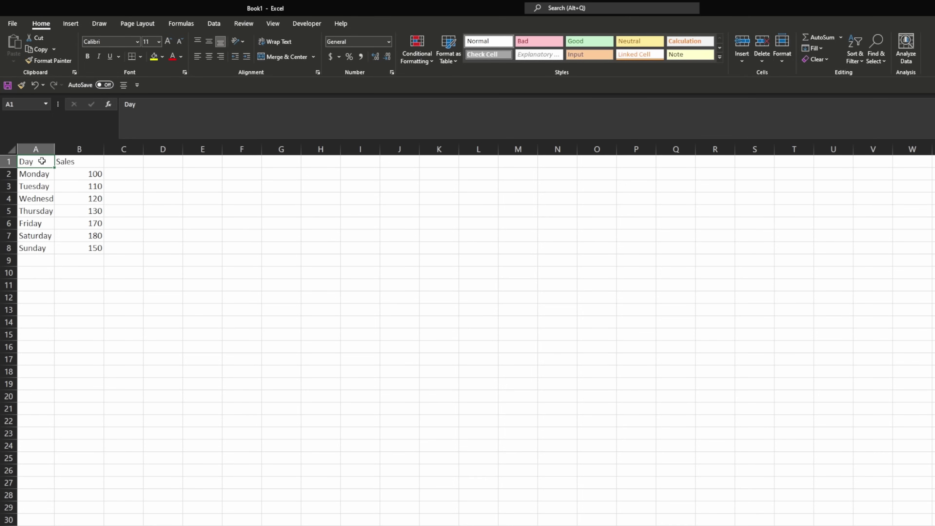
{"action": "left_click_drag", "start_coordinate": [42, 161], "coordinate": [65, 161]}
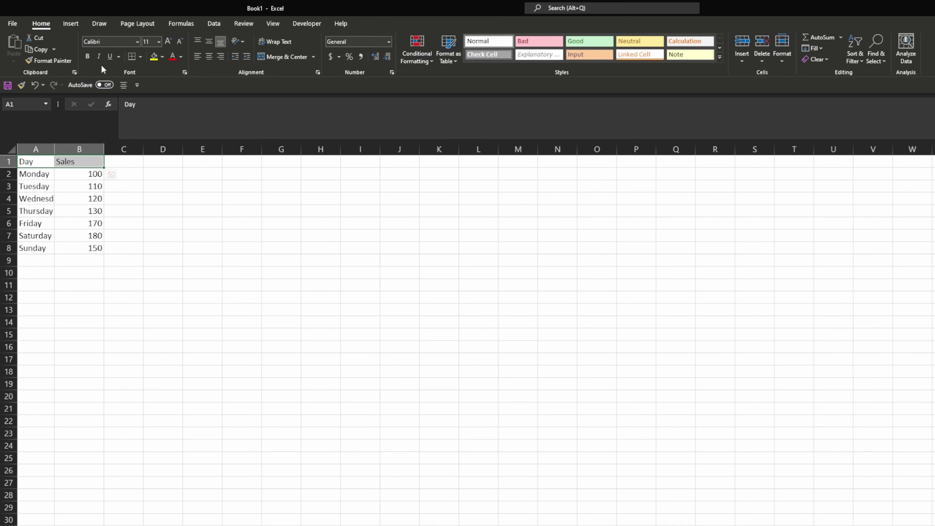
{"action": "left_click", "coordinate": [87, 56]}
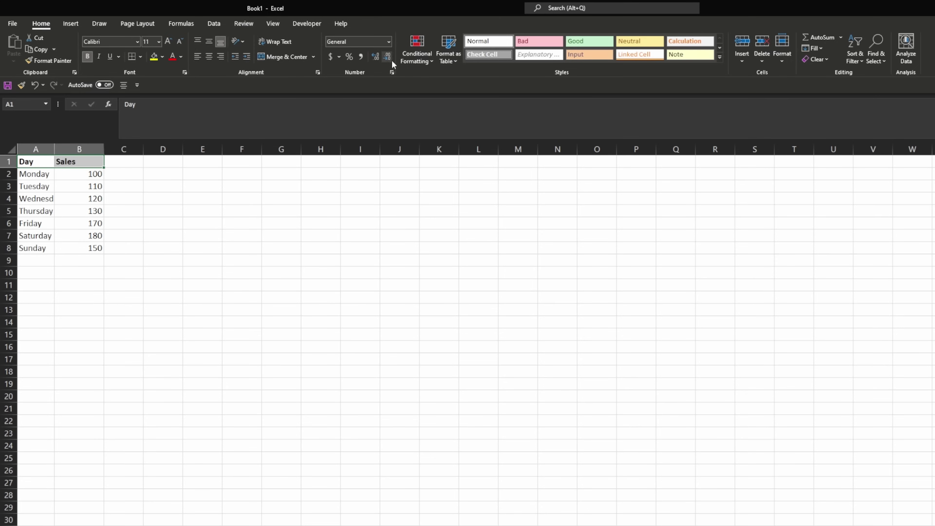
- Format the sales values in cells B2:B8 as Currency
{"action": "left_click", "coordinate": [389, 43]}
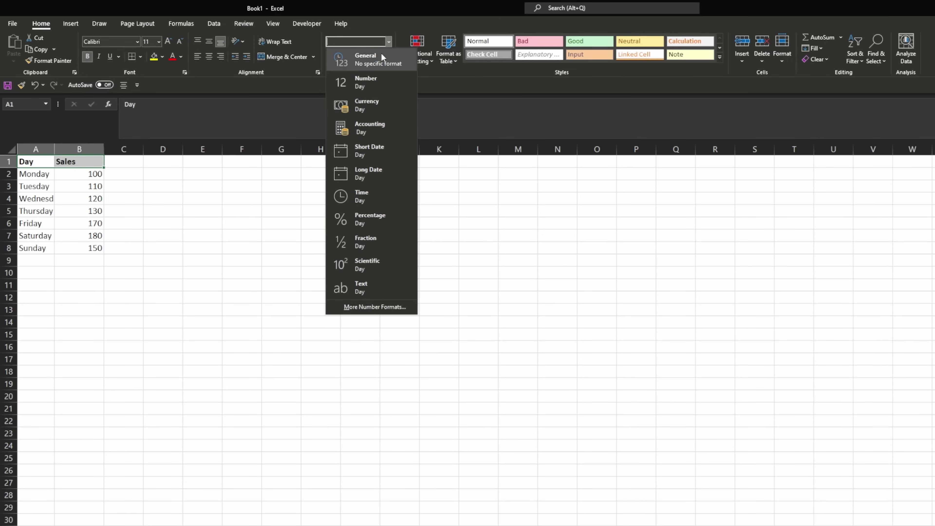
{"action": "left_click", "coordinate": [368, 59]}
{"action": "left_click", "coordinate": [72, 177]}
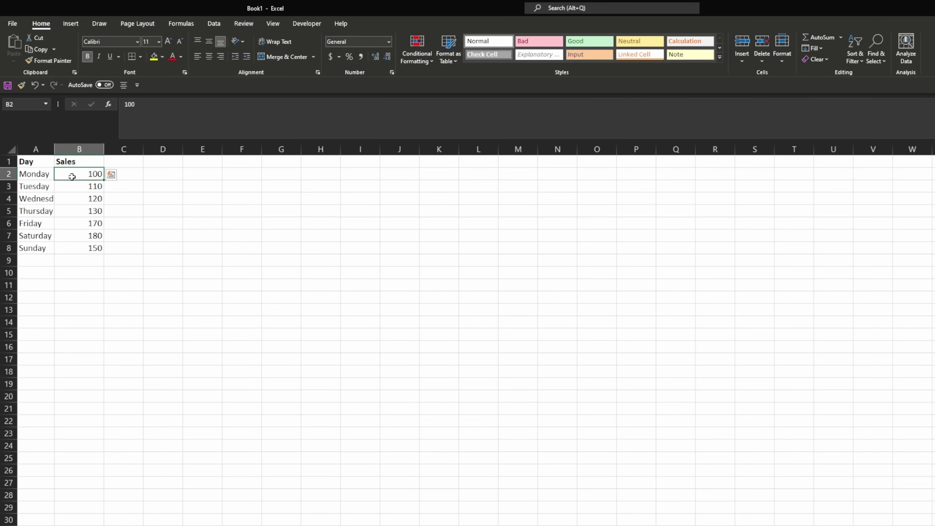
{"action": "left_click_drag", "start_coordinate": [72, 177], "coordinate": [74, 249]}
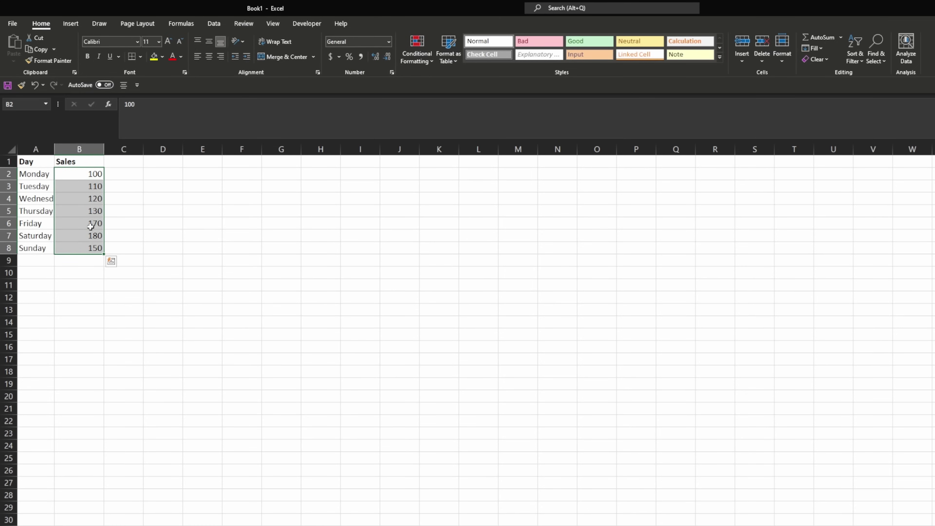
{"action": "left_click", "coordinate": [389, 42]}
{"action": "left_click", "coordinate": [378, 107]}
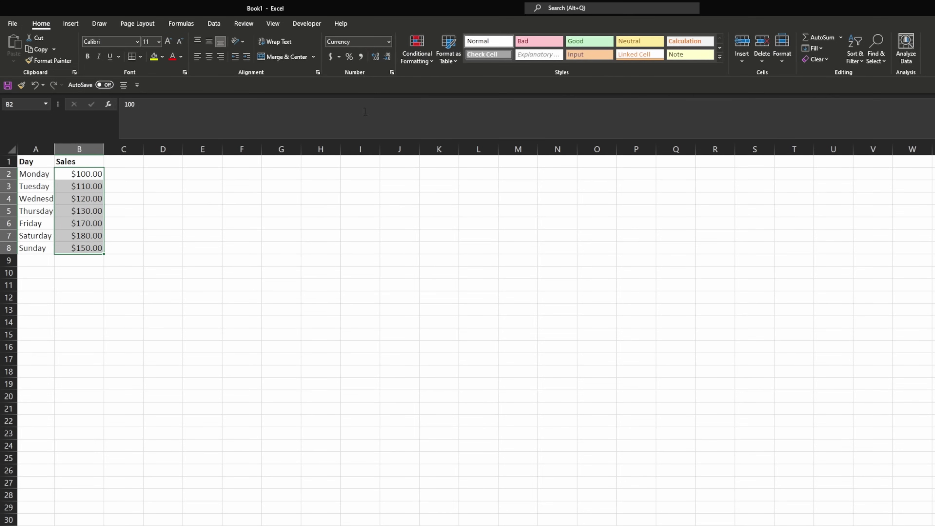
{"action": "left_click", "coordinate": [126, 183]}
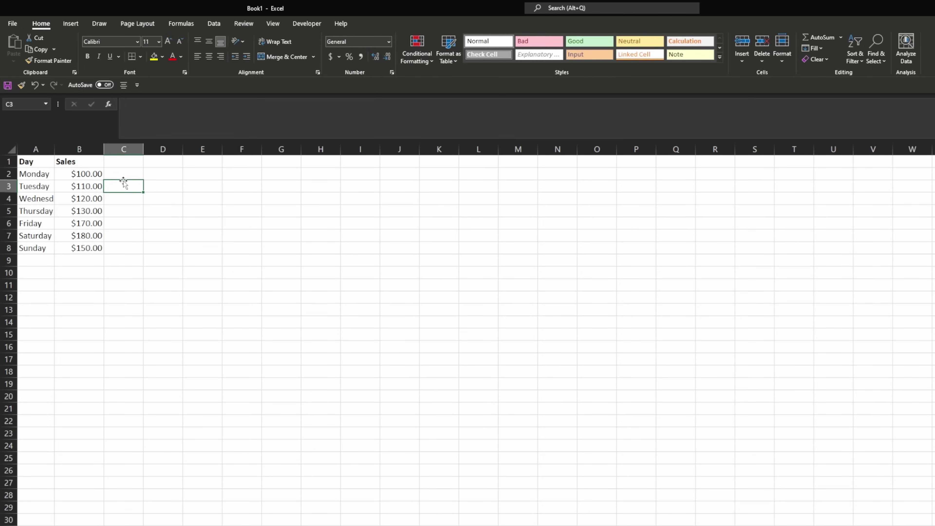
- Preview the recommended chart types for the data in A1:B8 and insert the Clustered Column chart
{"action": "left_click", "coordinate": [64, 25]}
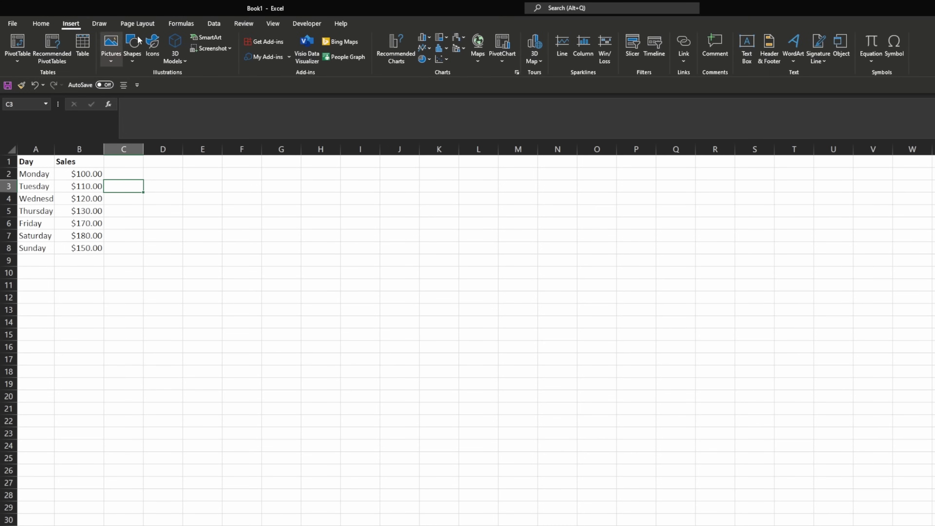
{"action": "left_click_drag", "start_coordinate": [48, 165], "coordinate": [76, 249]}
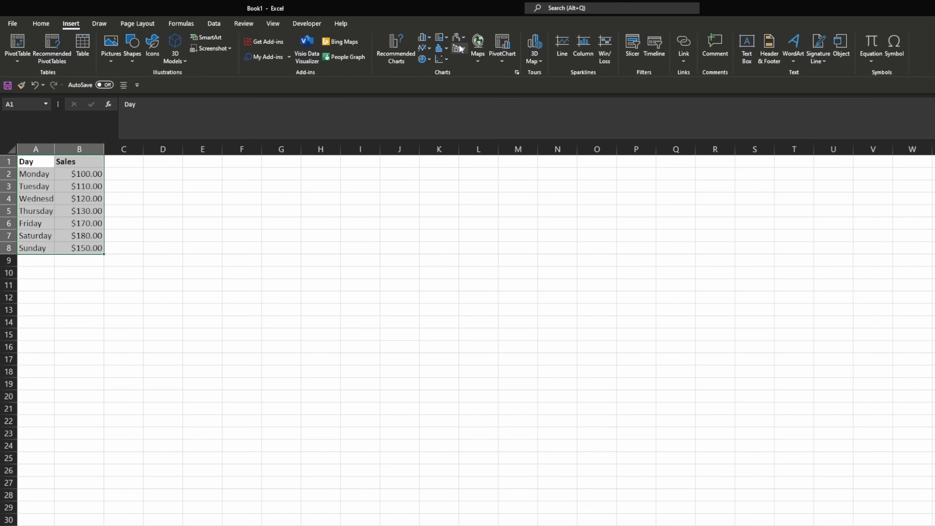
{"action": "left_click", "coordinate": [404, 55]}
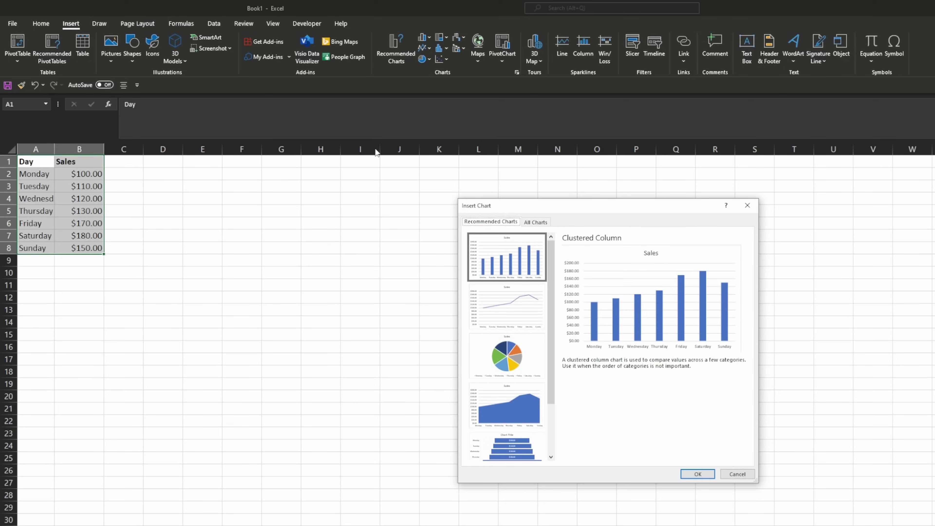
{"action": "left_click", "coordinate": [509, 420]}
{"action": "left_click", "coordinate": [516, 319]}
{"action": "left_click", "coordinate": [514, 363]}
{"action": "left_click", "coordinate": [509, 439]}
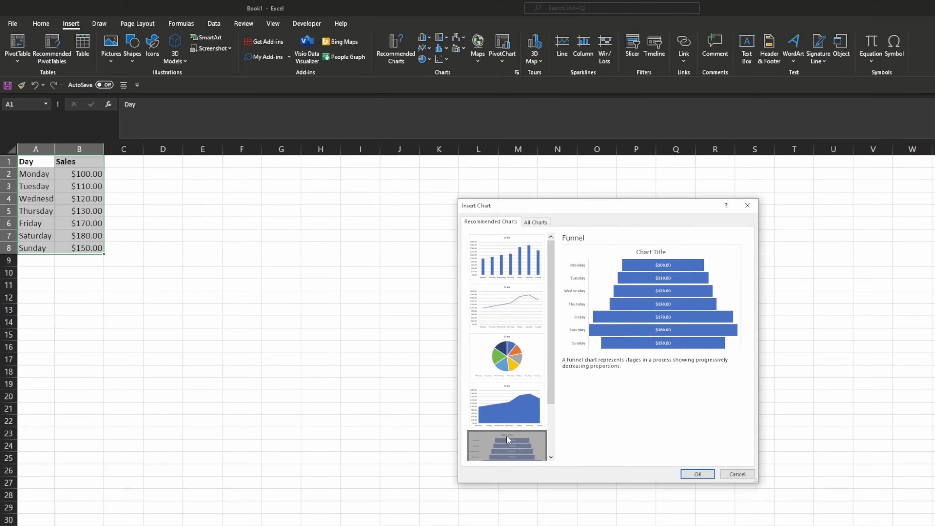
{"action": "left_click", "coordinate": [507, 258]}
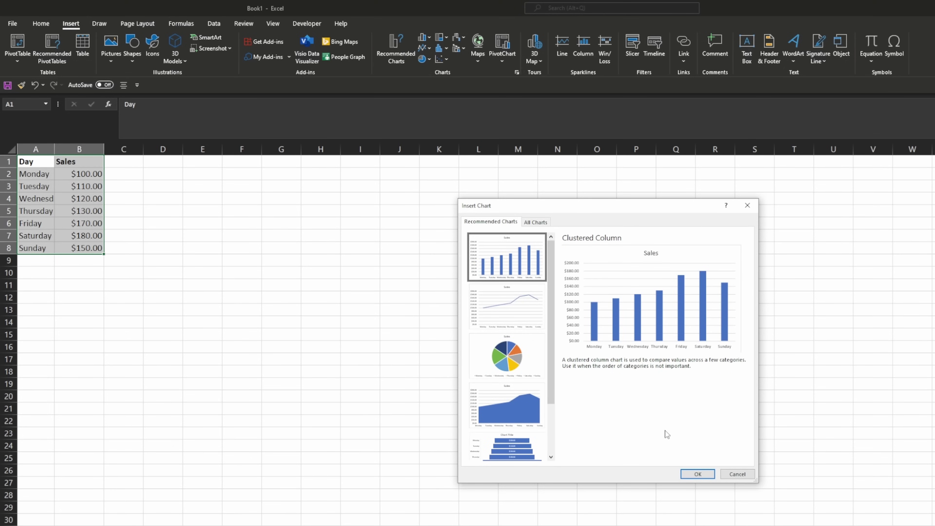
{"action": "left_click", "coordinate": [698, 475]}
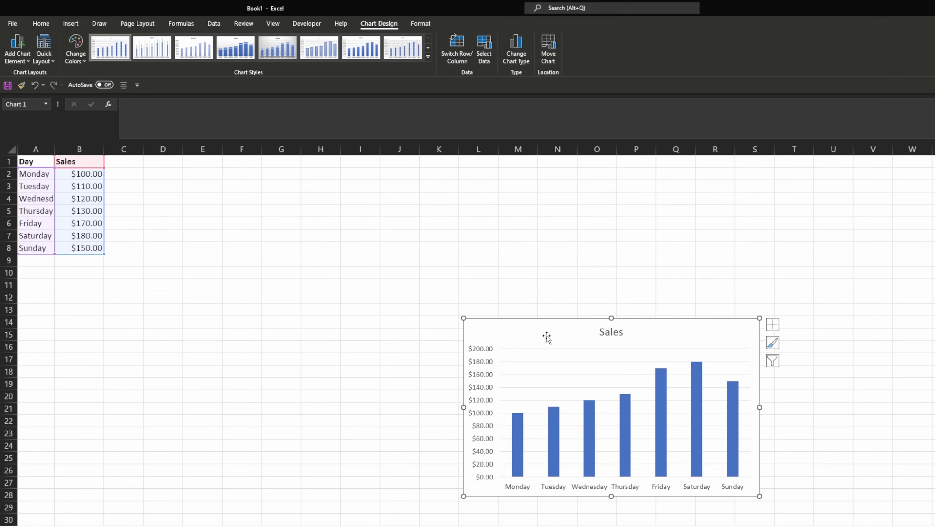
- Move the chart next to the data table and change its title to "Sales - Day of the week"
{"action": "left_click_drag", "start_coordinate": [548, 334], "coordinate": [215, 214]}
{"action": "left_click", "coordinate": [277, 215]}
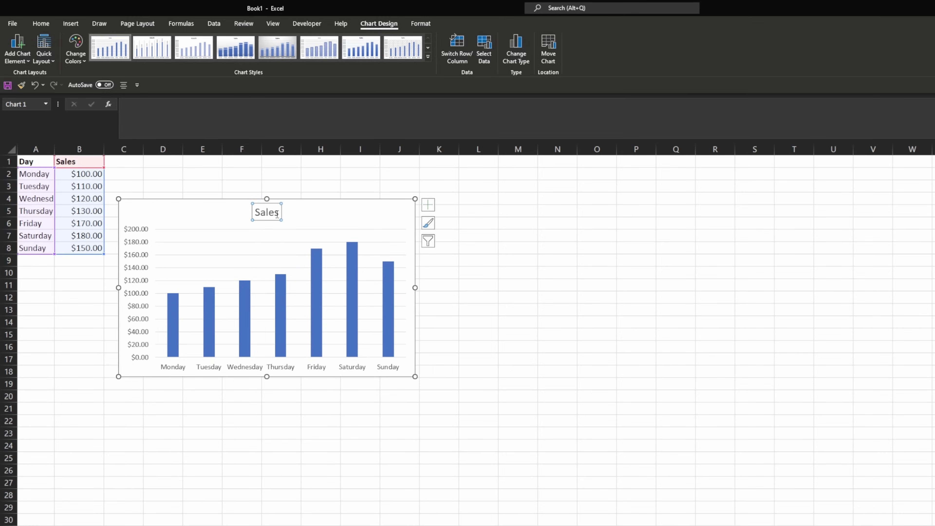
{"action": "left_click", "coordinate": [279, 213]}
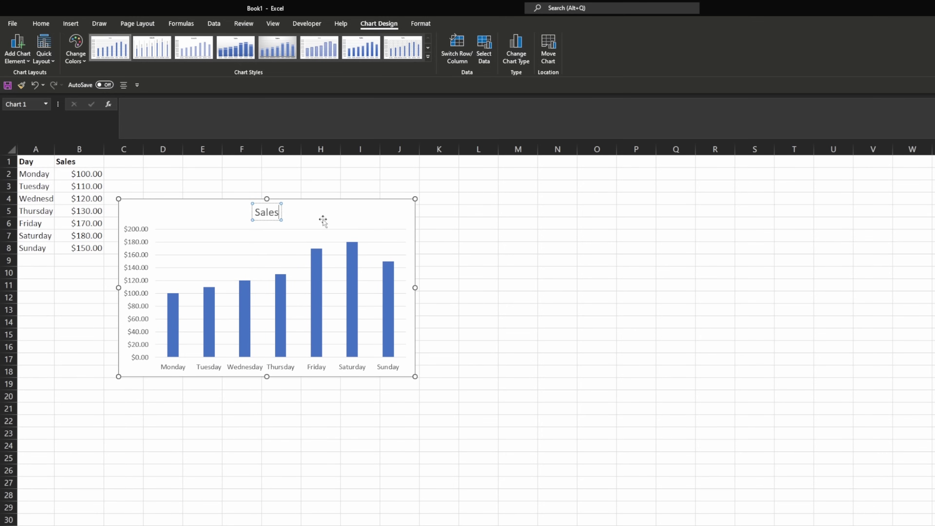
{"action": "type", "text": "-"}
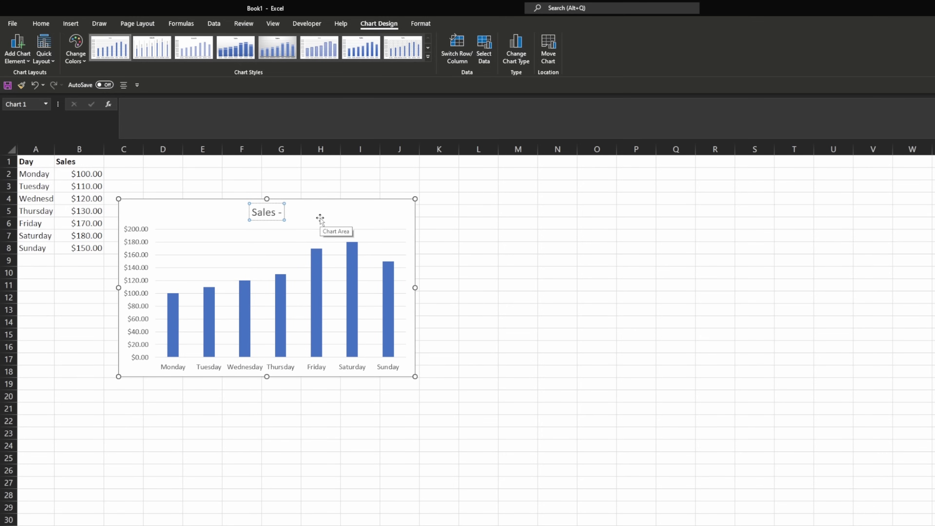
{"action": "type", "text": " Day of the"}
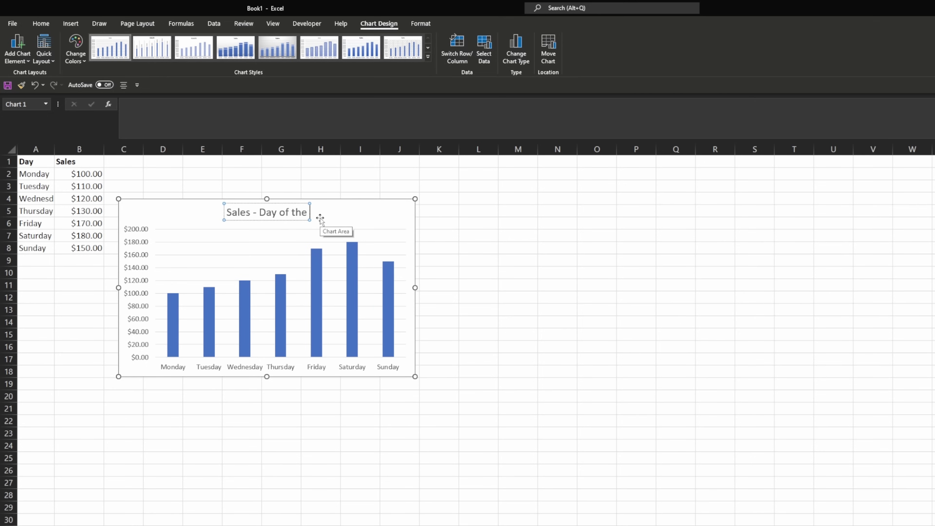
{"action": "type", "text": " week"}
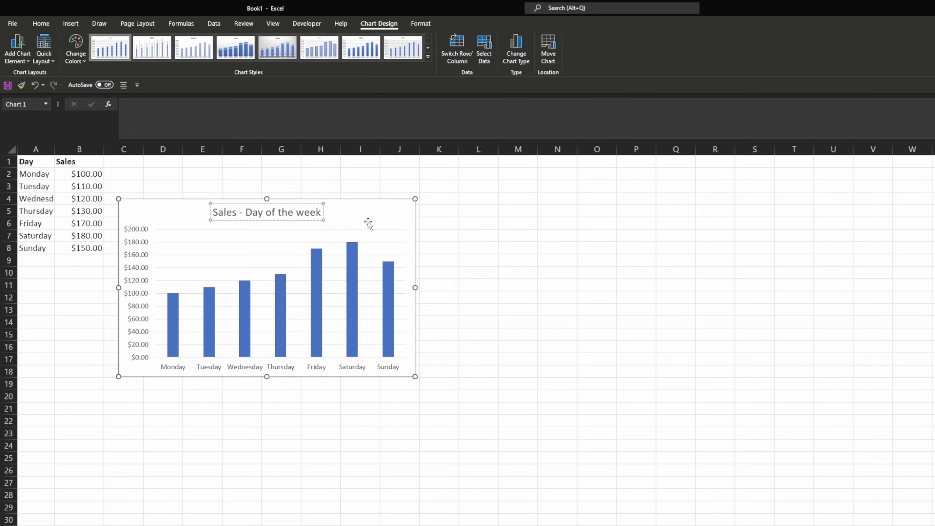
{"action": "left_click", "coordinate": [376, 212]}
{"action": "mouse_move", "coordinate": [356, 254]}
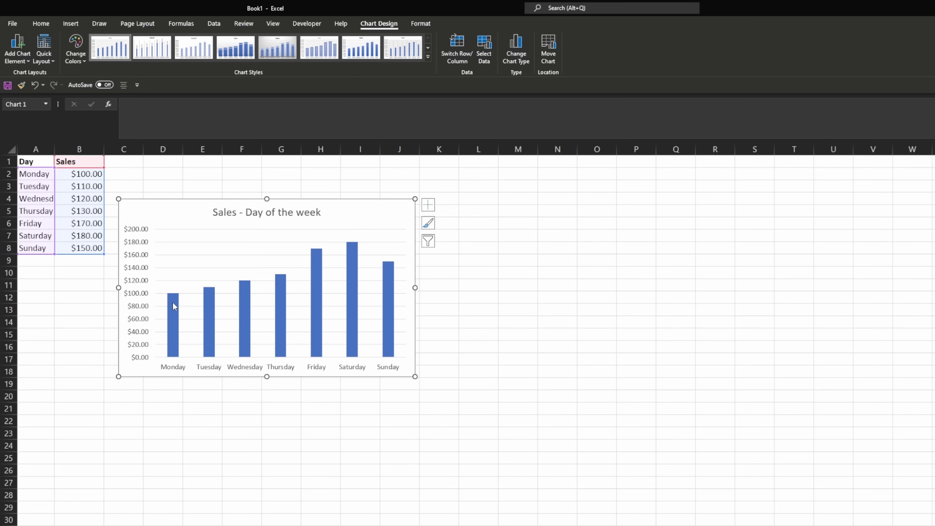
- Add data labels to the Sales series columns in the chart
{"action": "left_click", "coordinate": [279, 291]}
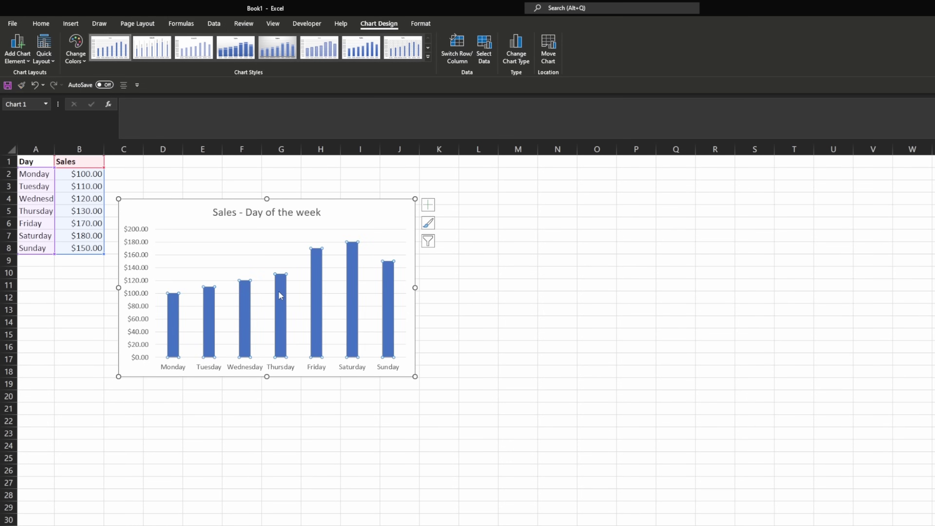
{"action": "right_click", "coordinate": [278, 291]}
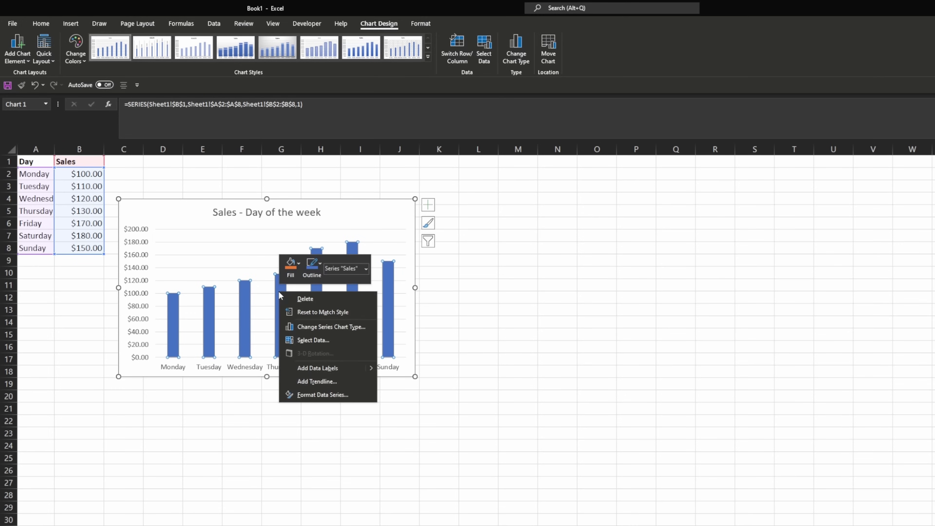
{"action": "left_click", "coordinate": [331, 368]}
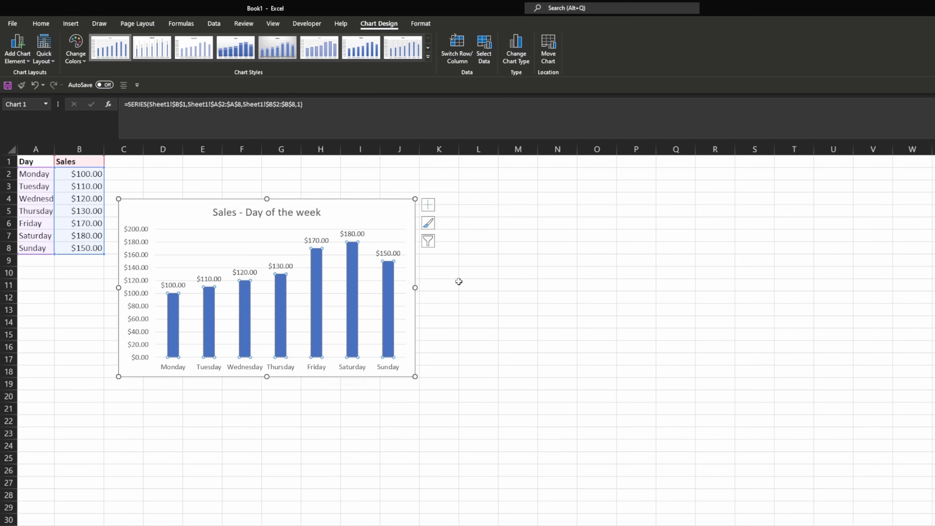
- Apply the dark chart style with hollow, blue-outlined columns to the sales chart
{"action": "left_click", "coordinate": [396, 216]}
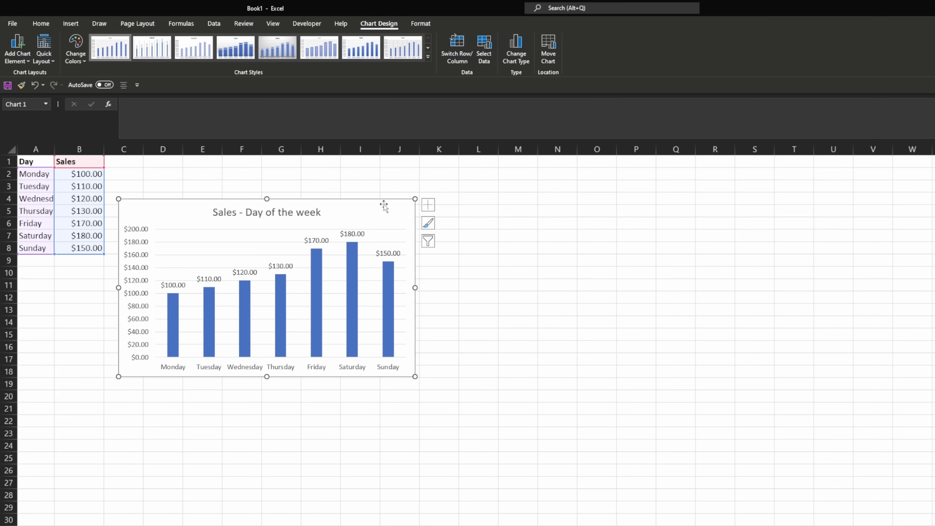
{"action": "left_click", "coordinate": [428, 56]}
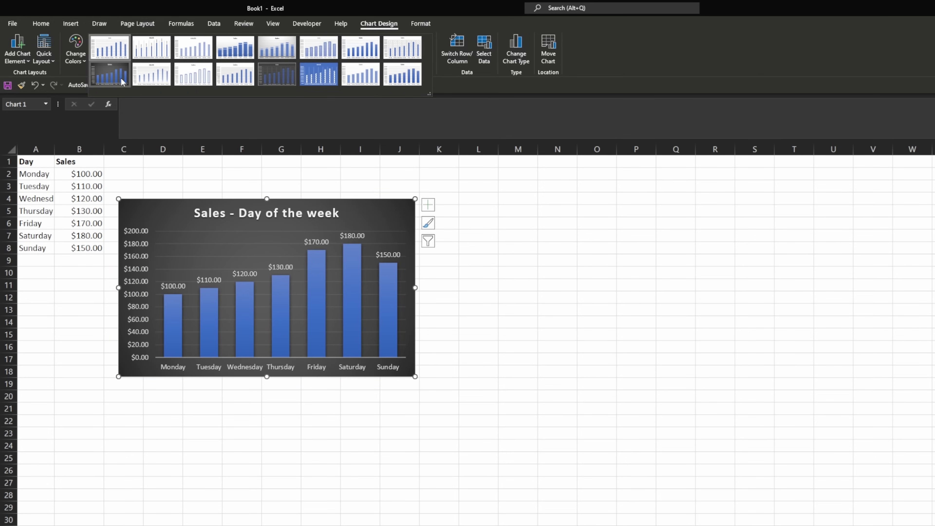
{"action": "left_click", "coordinate": [267, 79]}
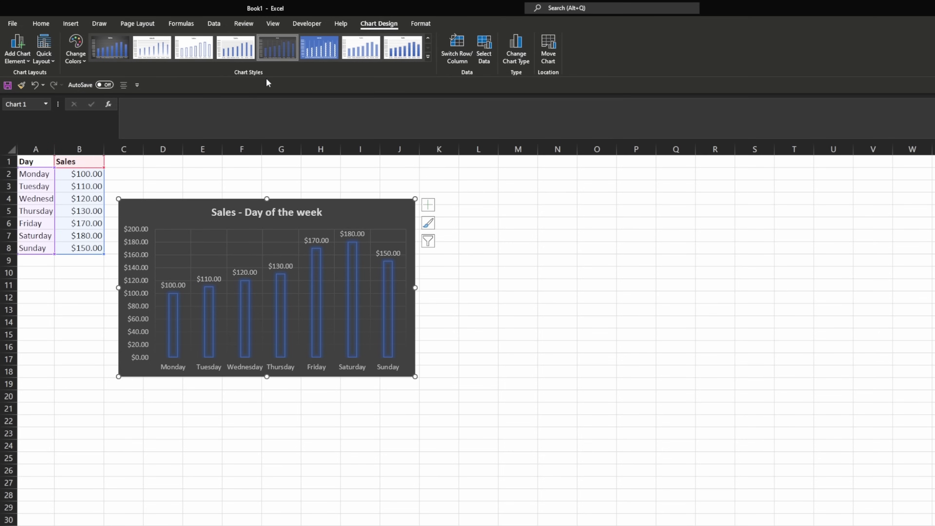
- Select the data labels of the Sales series and open their formatting options
{"action": "left_click", "coordinate": [353, 234]}
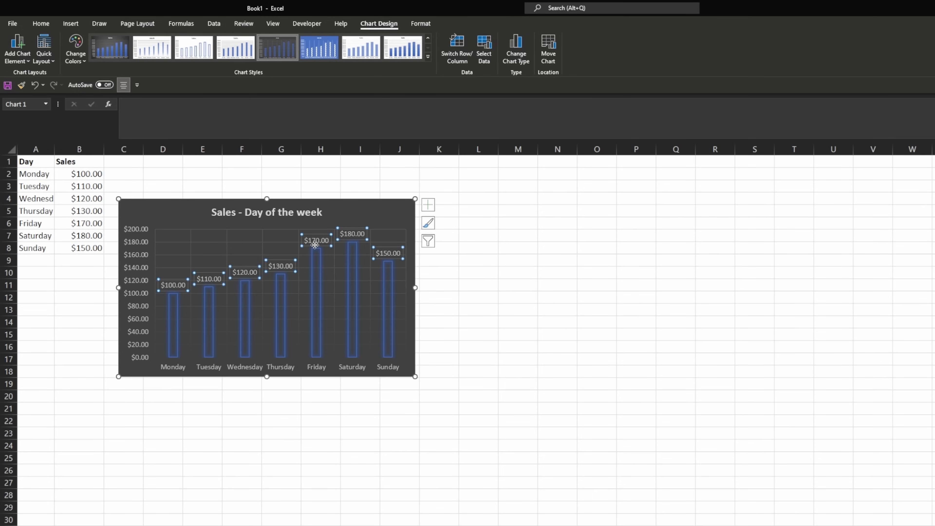
{"action": "right_click", "coordinate": [349, 235]}
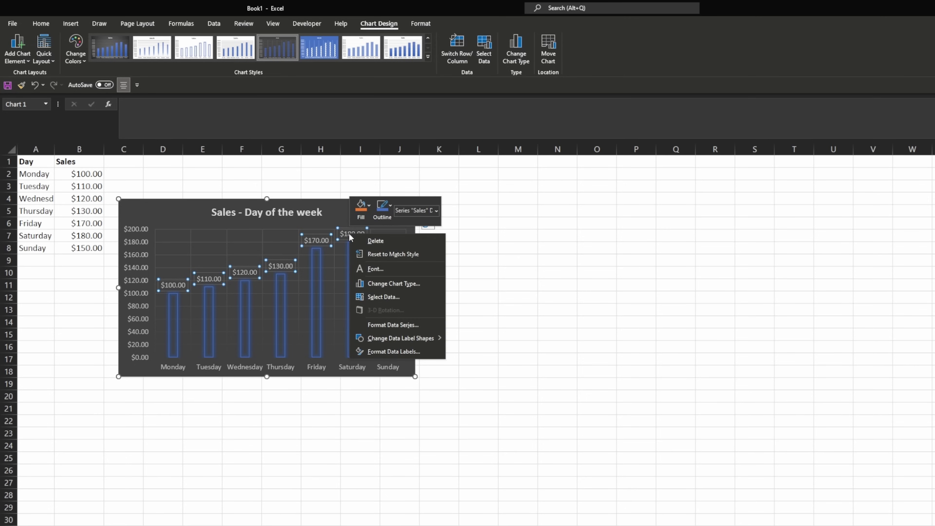
{"action": "left_click", "coordinate": [416, 354]}
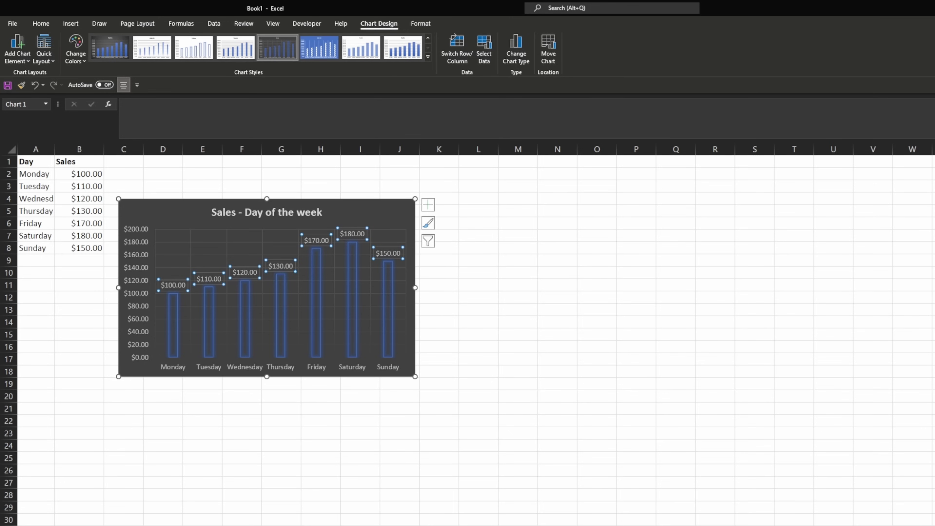
{"action": "left_click", "coordinate": [428, 205]}
{"action": "left_click", "coordinate": [402, 211]}
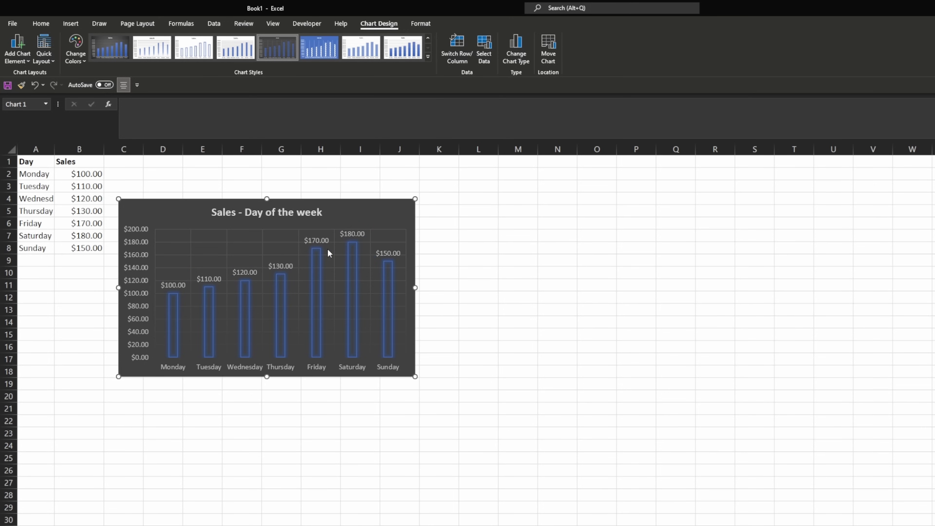
{"action": "scroll", "coordinate": [324, 246], "scroll_direction": "down", "scroll_amount": 4}
{"action": "scroll", "coordinate": [305, 238], "scroll_direction": "up", "scroll_amount": 2}
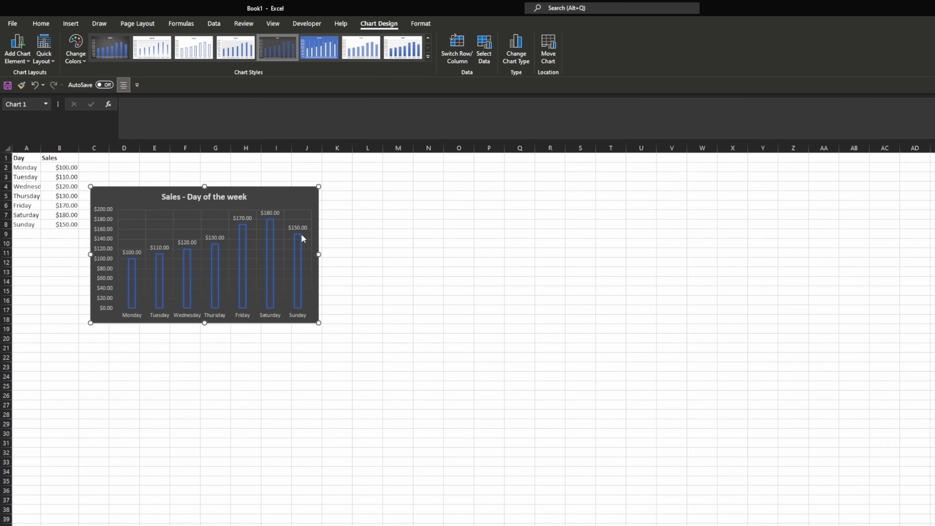
{"action": "scroll", "coordinate": [303, 238], "scroll_direction": "up", "scroll_amount": 1}
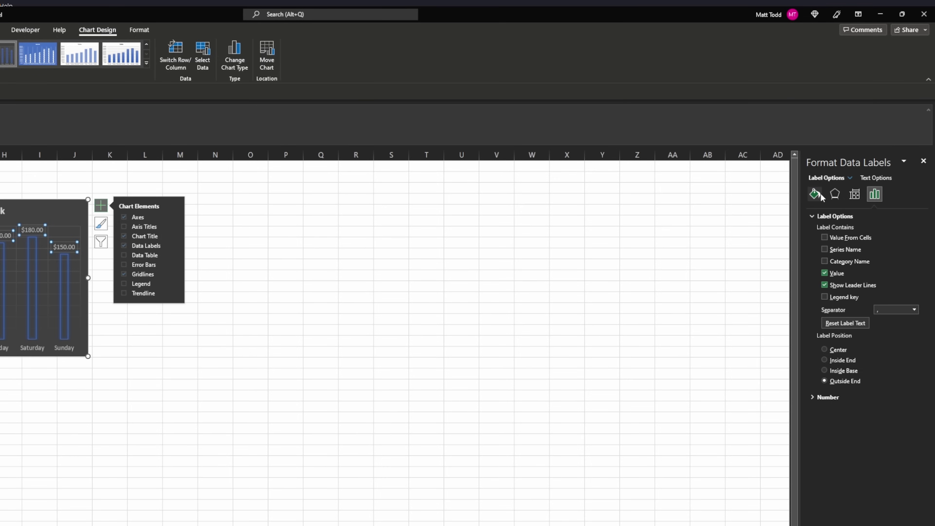
- Look through the text options of the data labels and give their text a green glow
{"action": "left_click", "coordinate": [875, 179]}
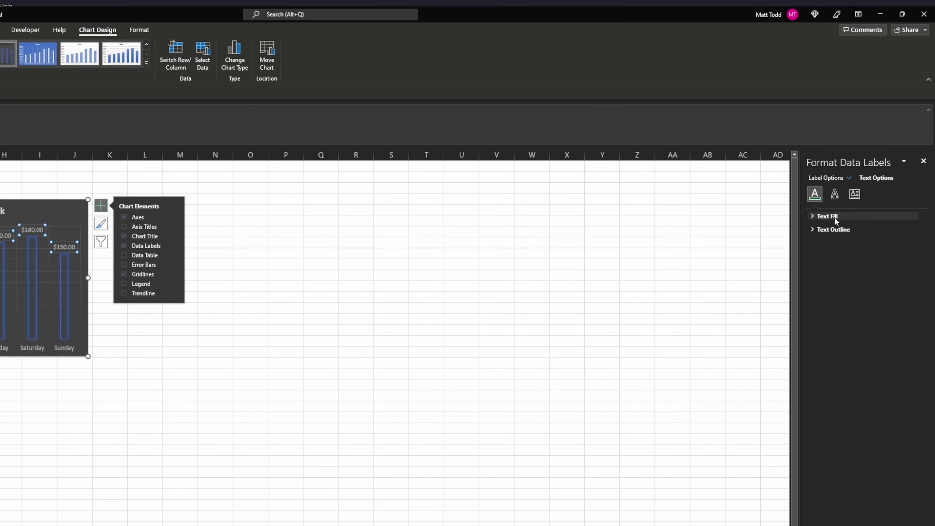
{"action": "left_click", "coordinate": [836, 230]}
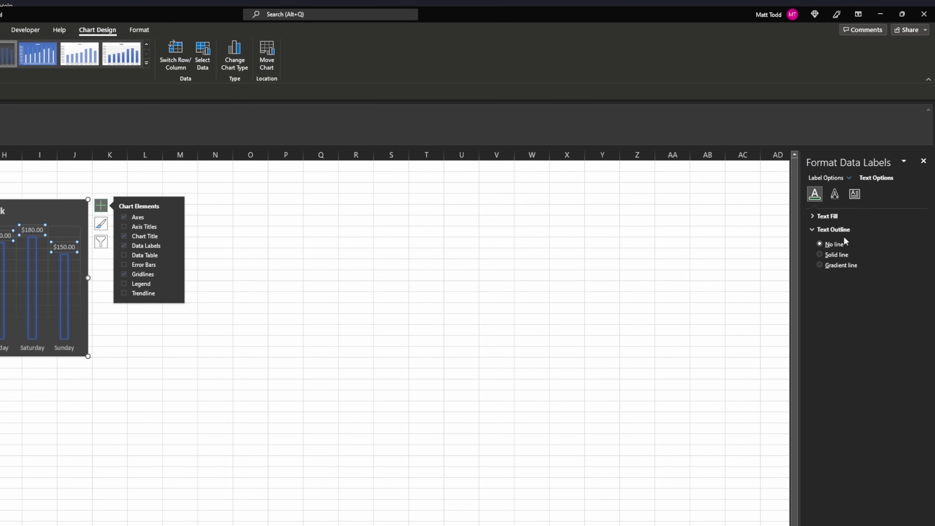
{"action": "left_click", "coordinate": [840, 194]}
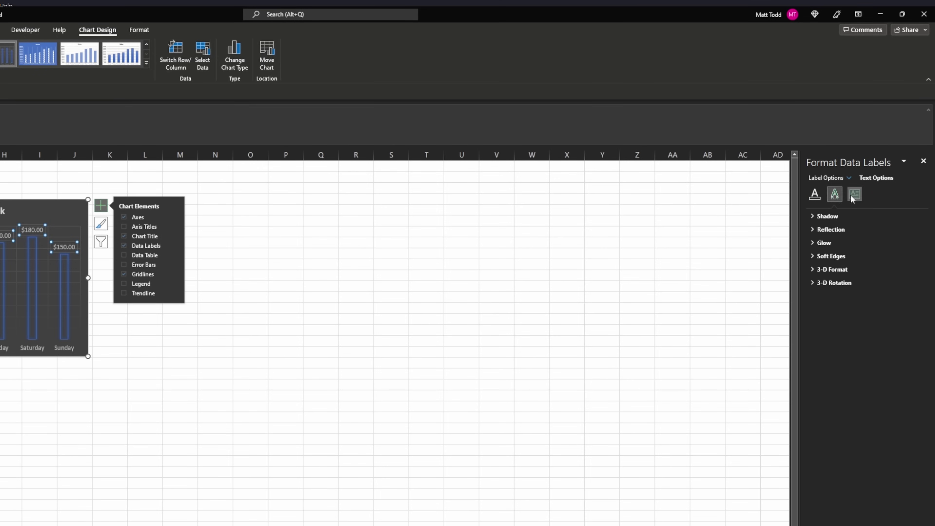
{"action": "left_click", "coordinate": [852, 196]}
{"action": "left_click", "coordinate": [840, 193]}
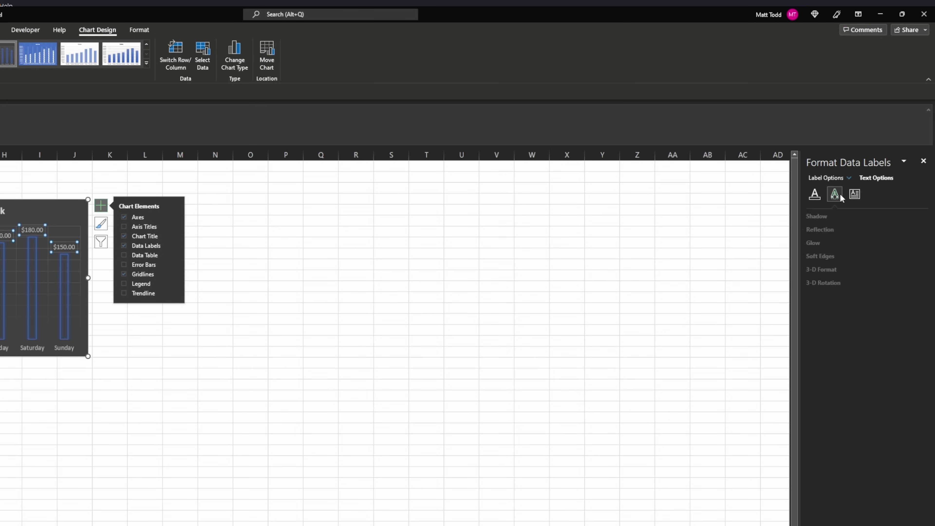
{"action": "left_click", "coordinate": [823, 243]}
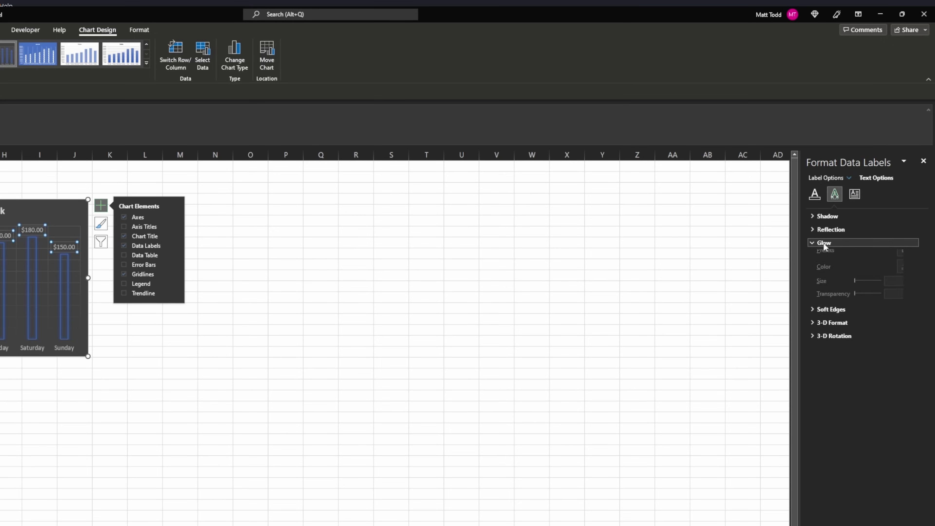
{"action": "left_click", "coordinate": [915, 274]}
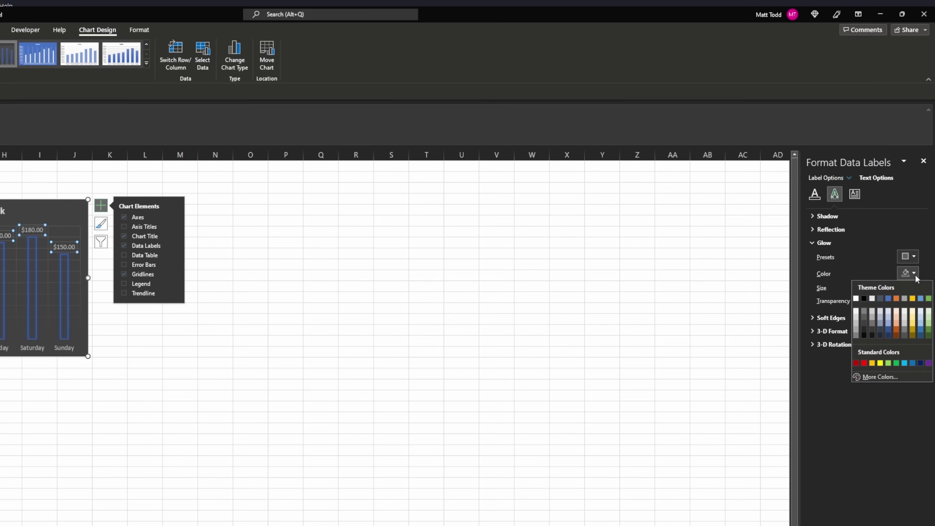
{"action": "left_click", "coordinate": [897, 364]}
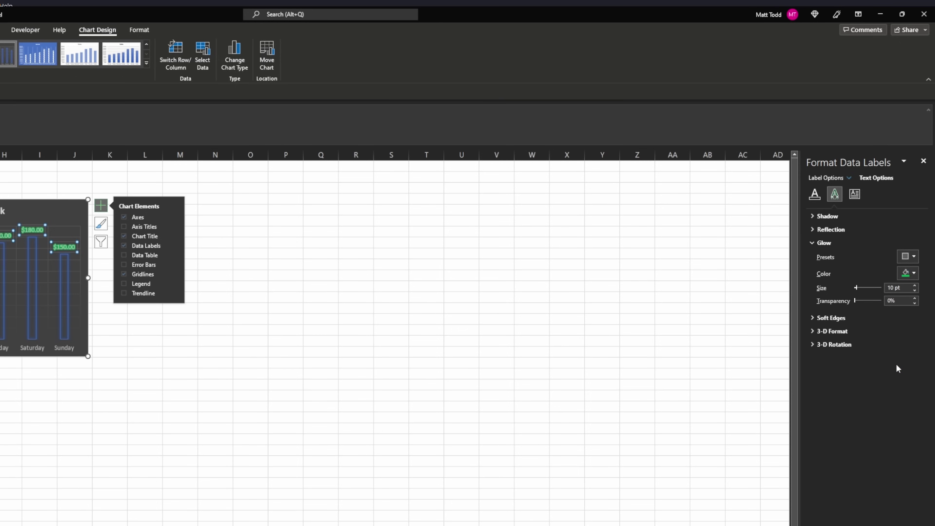
- Set the solid text fill of the data labels to white and deselect the chart
{"action": "left_click", "coordinate": [815, 195]}
{"action": "left_click", "coordinate": [827, 216]}
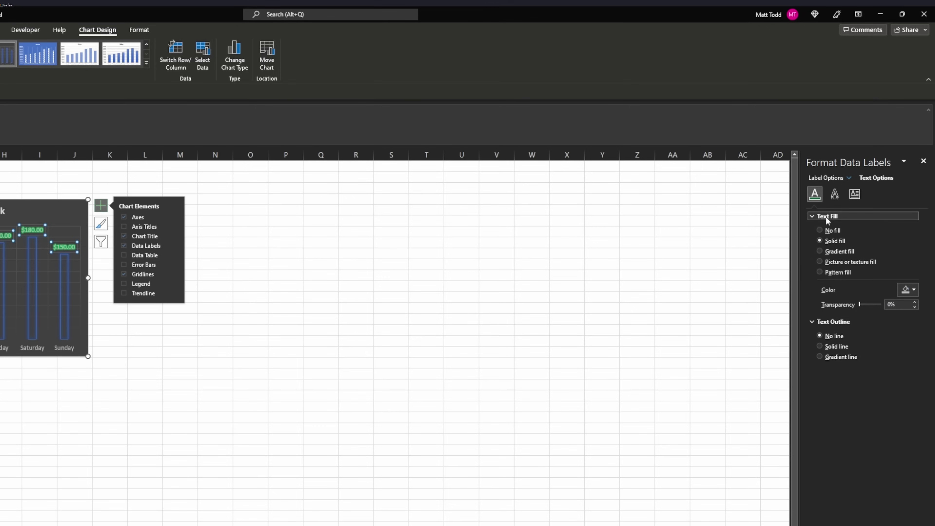
{"action": "left_click", "coordinate": [909, 290]}
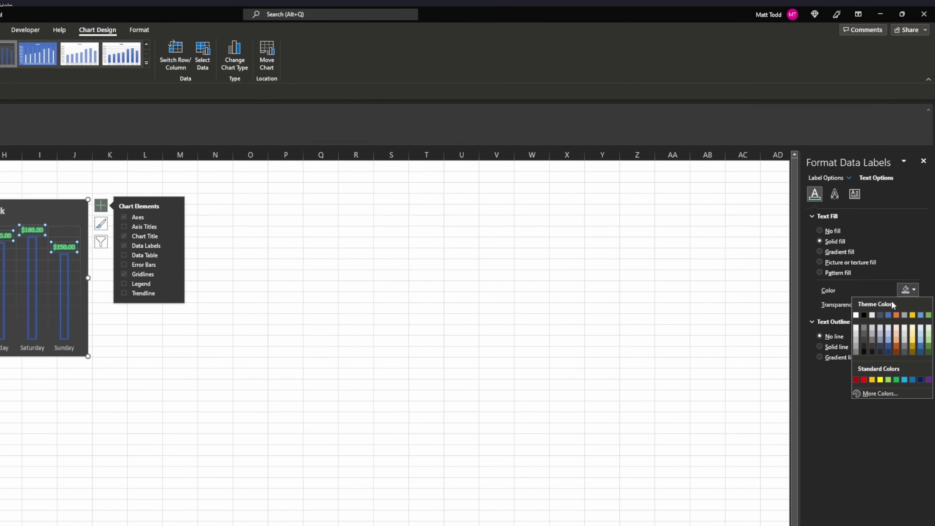
{"action": "left_click", "coordinate": [859, 317]}
{"action": "left_click", "coordinate": [269, 276]}
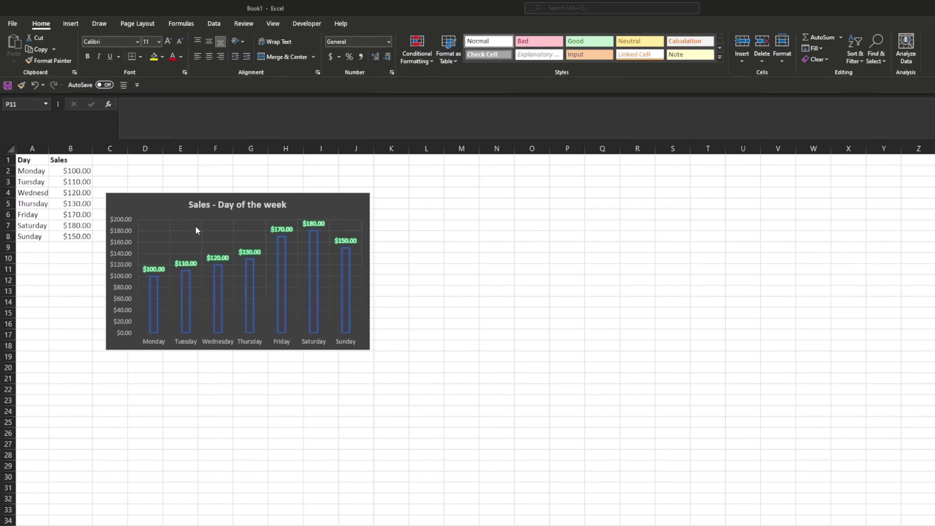
- Enter Monday in A9 and Tuesday in A10, and continue the weekday series down to Sunday in A15
{"action": "left_click", "coordinate": [184, 199]}
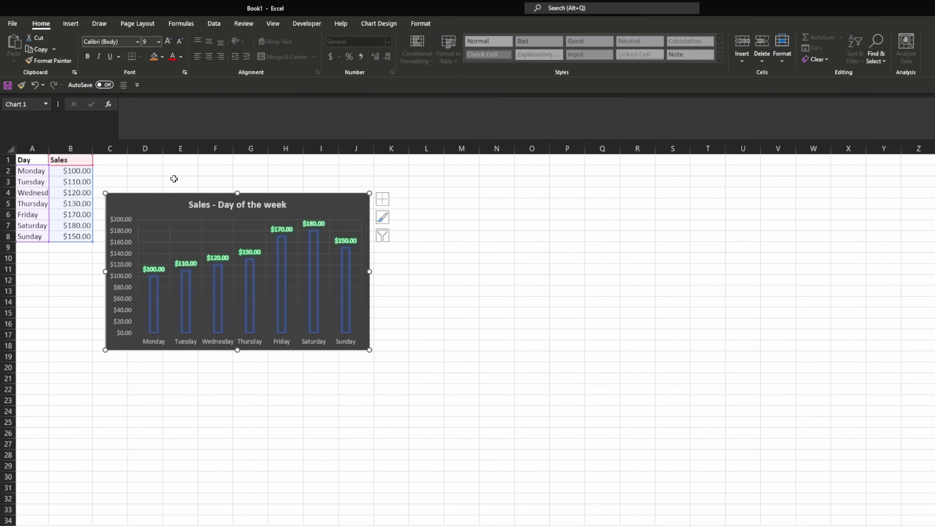
{"action": "left_click", "coordinate": [29, 250]}
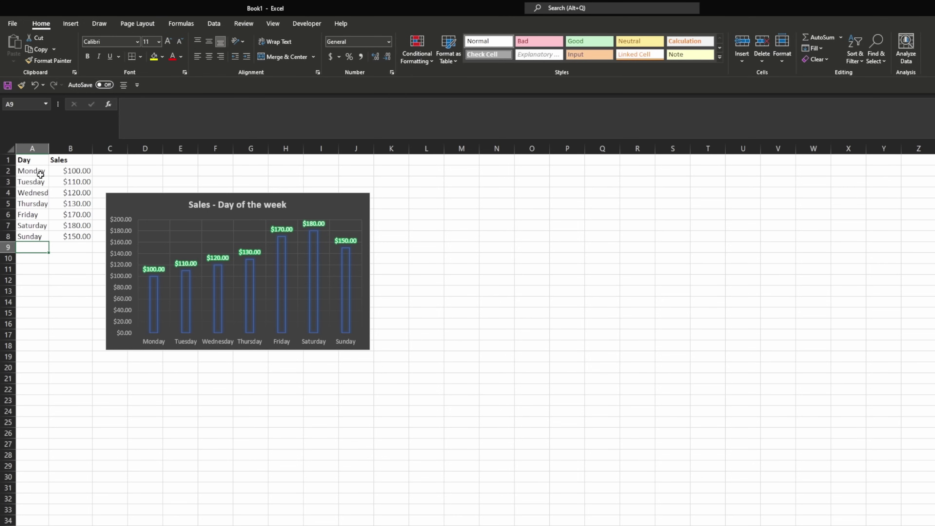
{"action": "left_click_drag", "start_coordinate": [40, 175], "coordinate": [36, 237]}
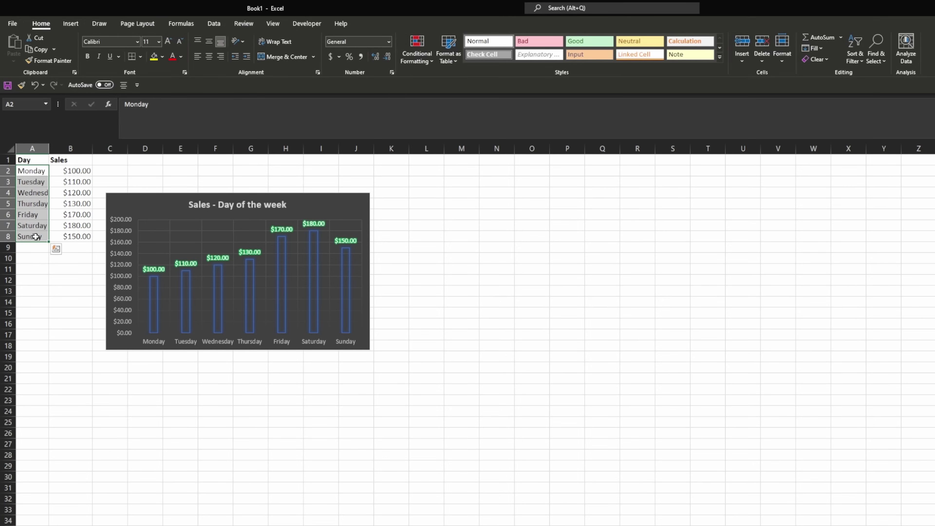
{"action": "left_click", "coordinate": [56, 249]}
{"action": "left_click", "coordinate": [35, 248]}
{"action": "type", "text": "Mon"}
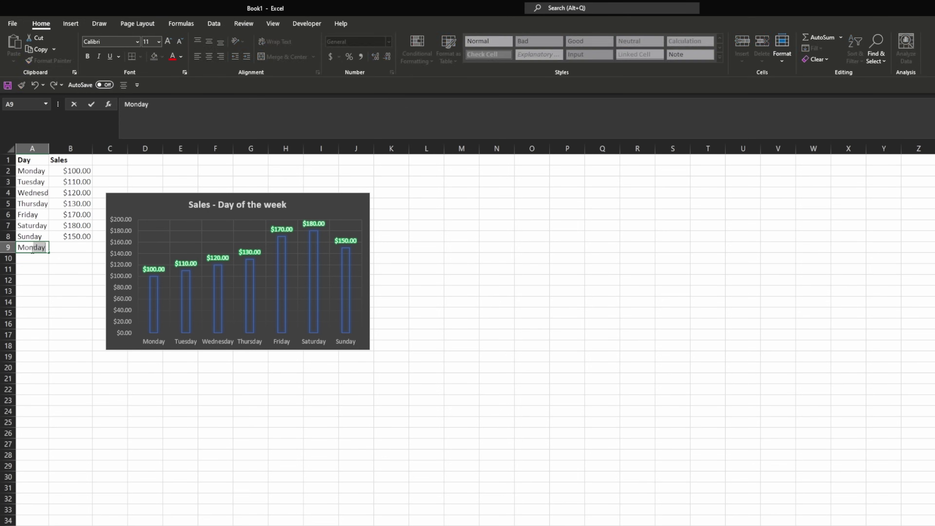
{"action": "type", "text": "day"}
{"action": "key", "text": "Return"}
{"action": "type", "text": "Tu"}
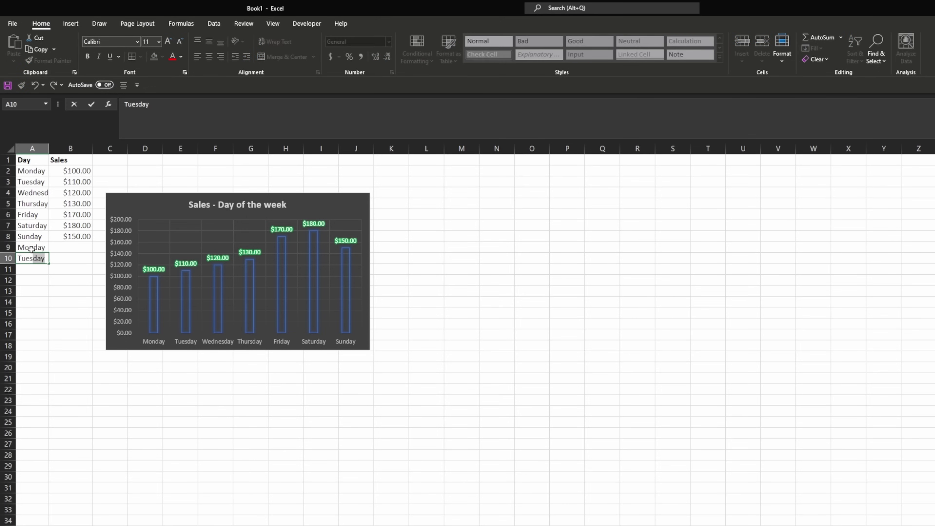
{"action": "key", "text": "Return"}
{"action": "left_click_drag", "start_coordinate": [31, 249], "coordinate": [46, 319]}
- Move the chart slightly up and further away from the Sales column
{"action": "left_click", "coordinate": [73, 251]}
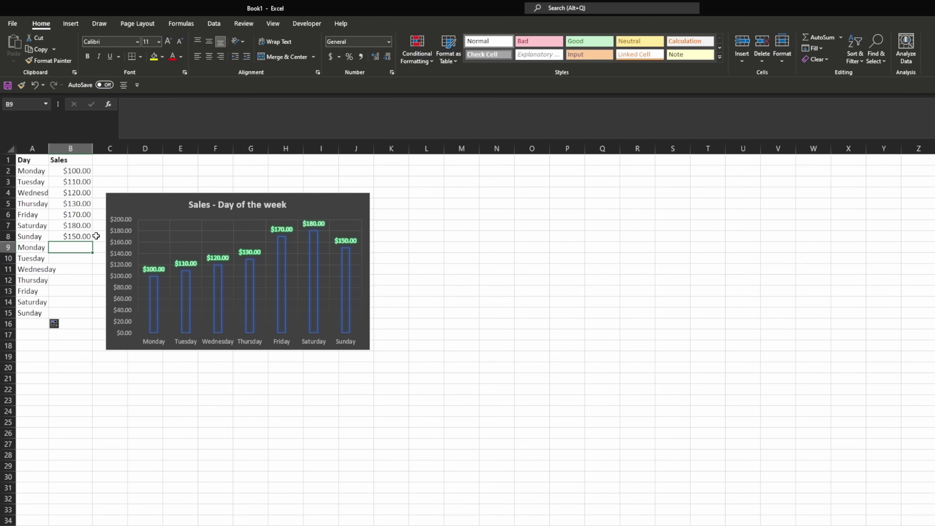
{"action": "left_click_drag", "start_coordinate": [140, 201], "coordinate": [148, 179]}
- Enter the formula =B2*1.1 in cell B9 and fill it down through B15
{"action": "left_click", "coordinate": [90, 248]}
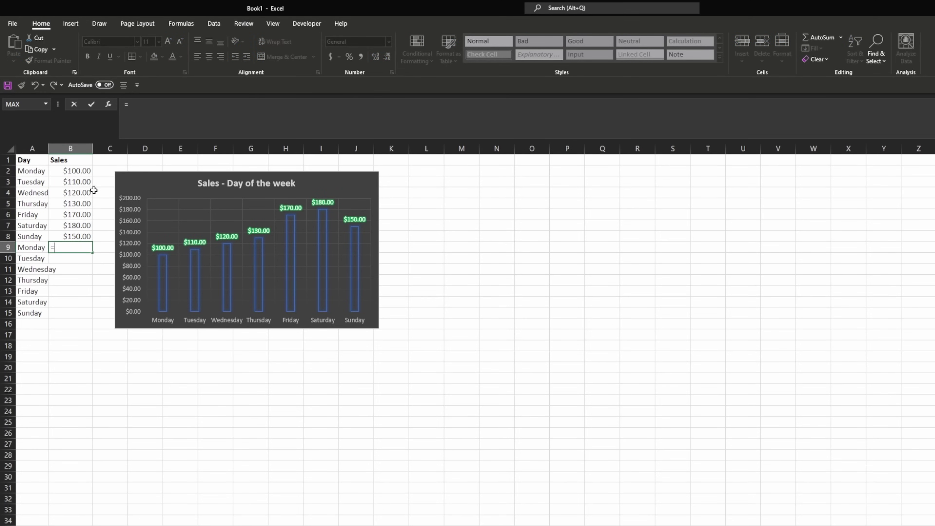
{"action": "left_click", "coordinate": [79, 171]}
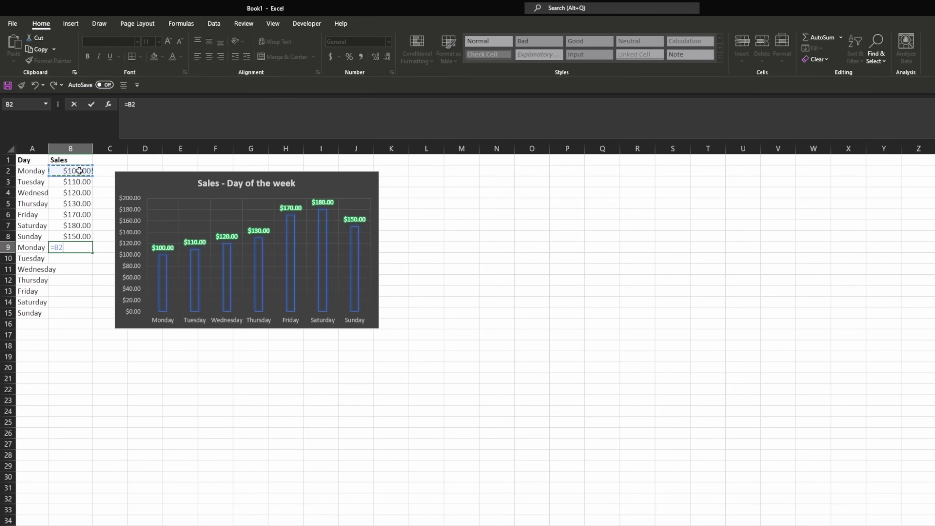
{"action": "type", "text": "*"}
{"action": "key", "text": "Return"}
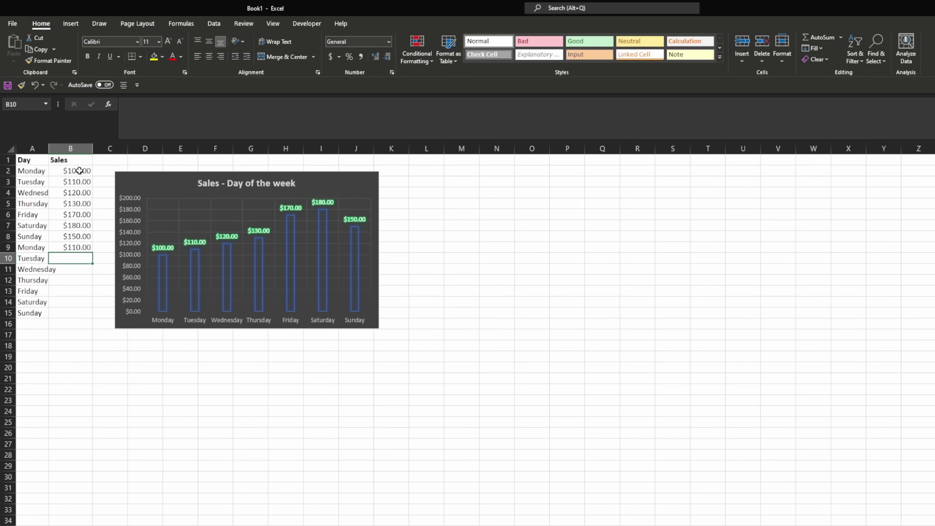
{"action": "left_click", "coordinate": [74, 247]}
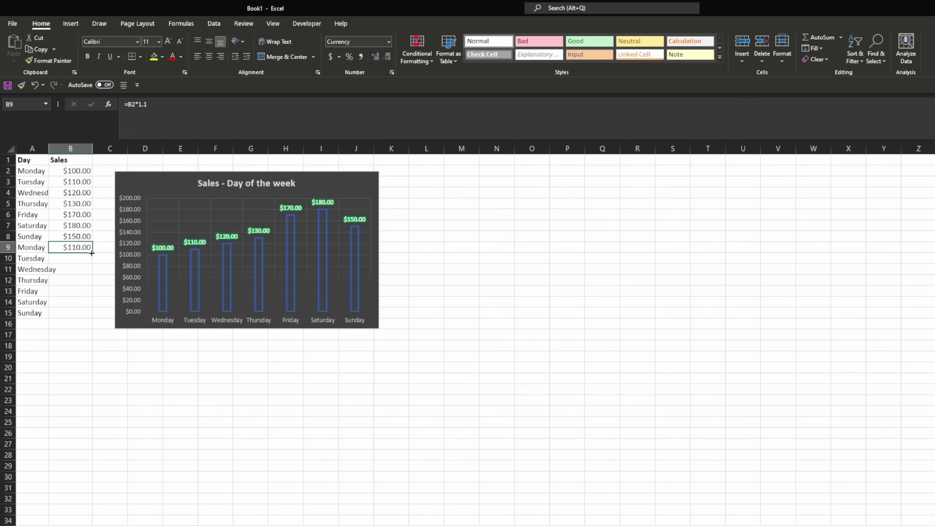
{"action": "left_click_drag", "start_coordinate": [91, 253], "coordinate": [92, 318]}
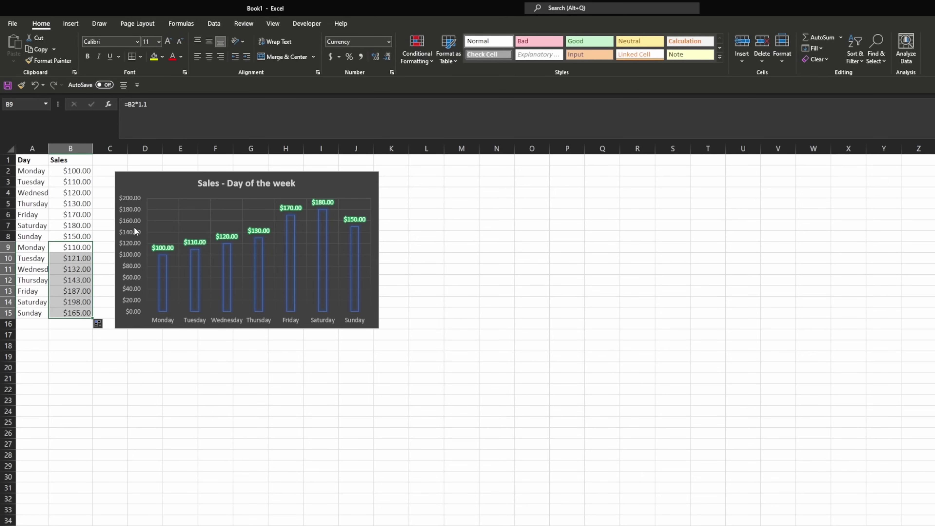
- Extend the chart's source data range down to row 15 so it includes the second week
{"action": "left_click", "coordinate": [180, 184]}
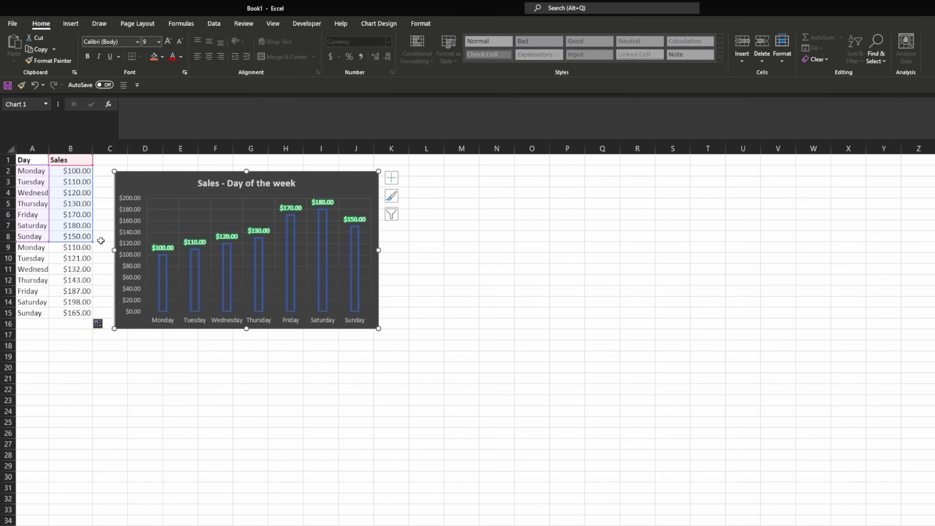
{"action": "left_click_drag", "start_coordinate": [90, 239], "coordinate": [88, 314]}
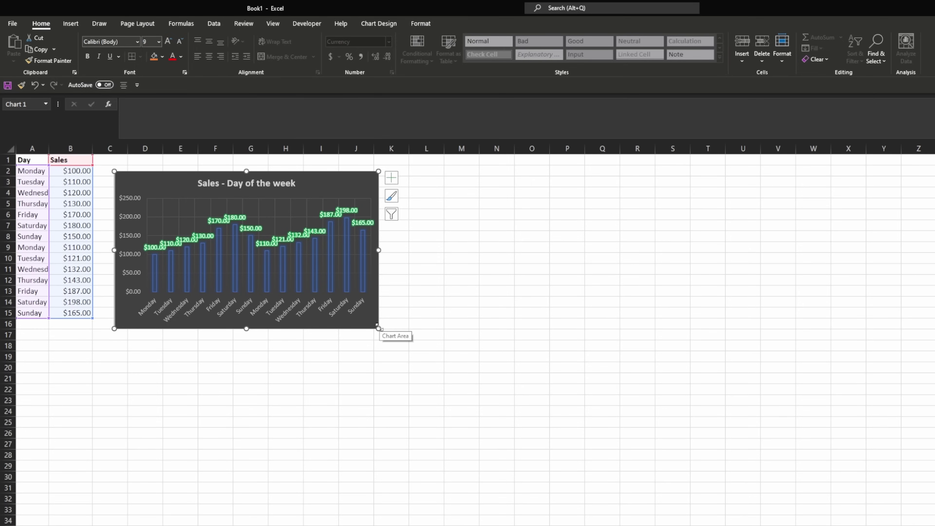
- Enlarge the chart to extend through about column N and row 21, and add a linear trendline to the Sales series
{"action": "left_click_drag", "start_coordinate": [378, 327], "coordinate": [507, 383]}
{"action": "left_click", "coordinate": [571, 282]}
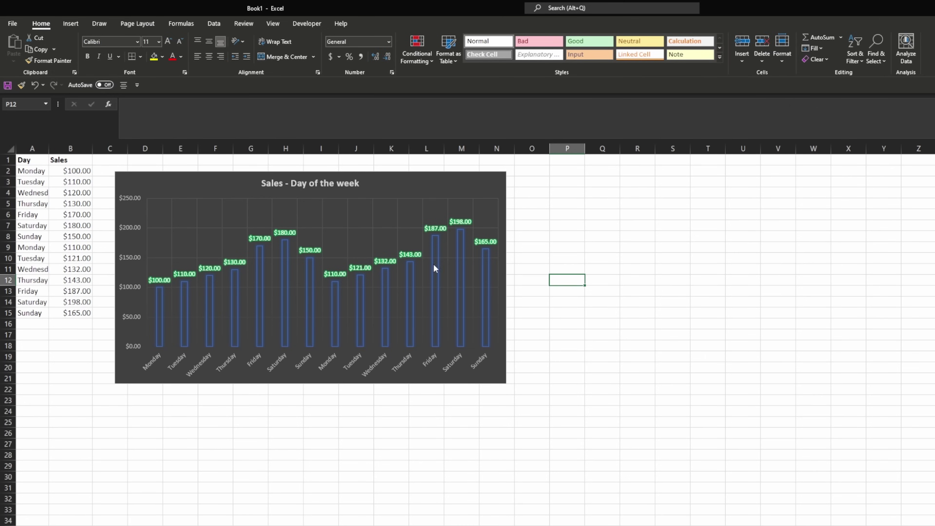
{"action": "left_click", "coordinate": [408, 276]}
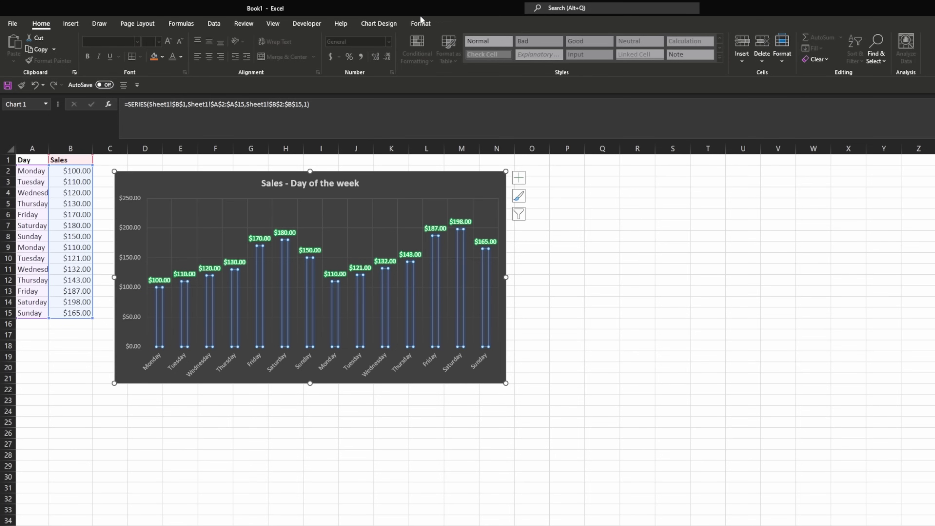
{"action": "left_click", "coordinate": [379, 23]}
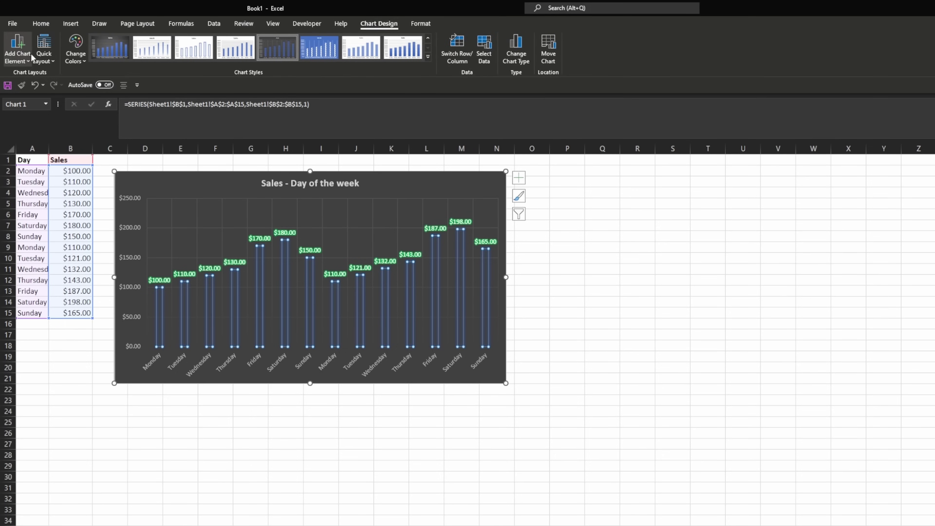
{"action": "left_click", "coordinate": [16, 61]}
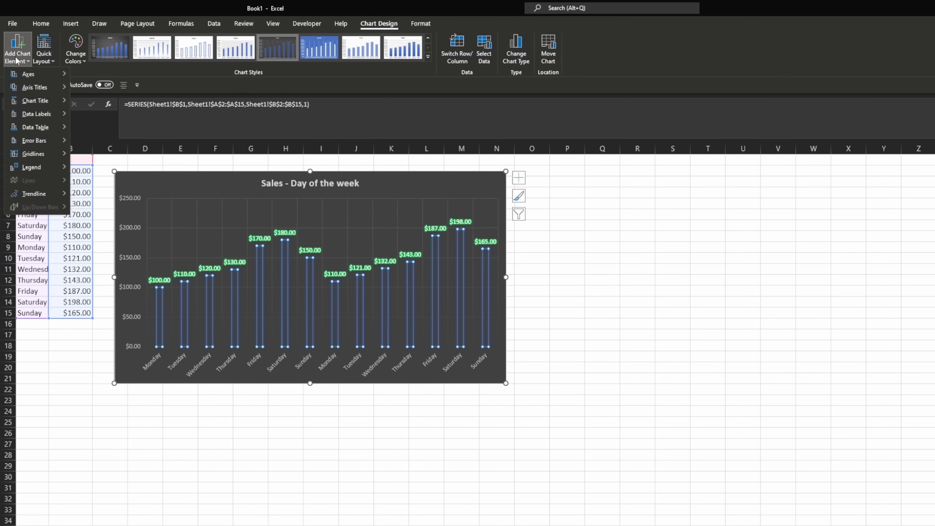
{"action": "mouse_move", "coordinate": [35, 195]}
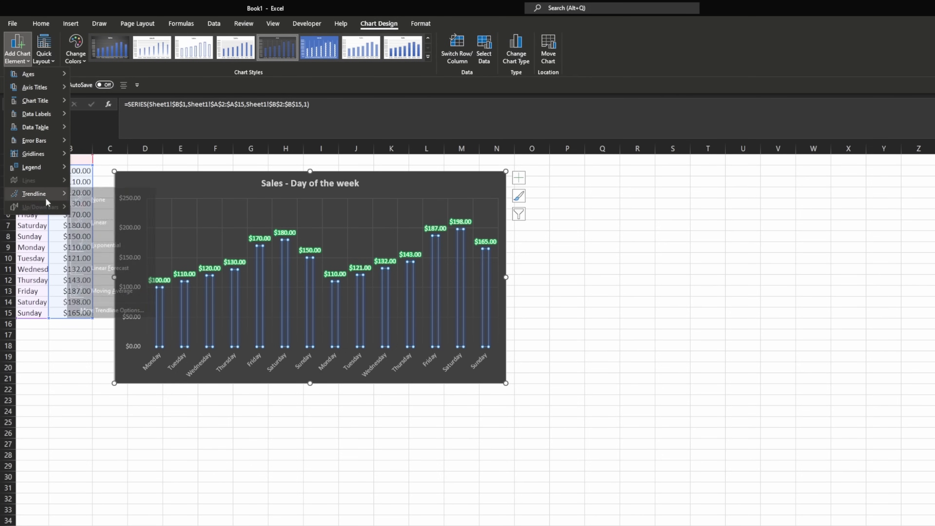
{"action": "left_click", "coordinate": [129, 223]}
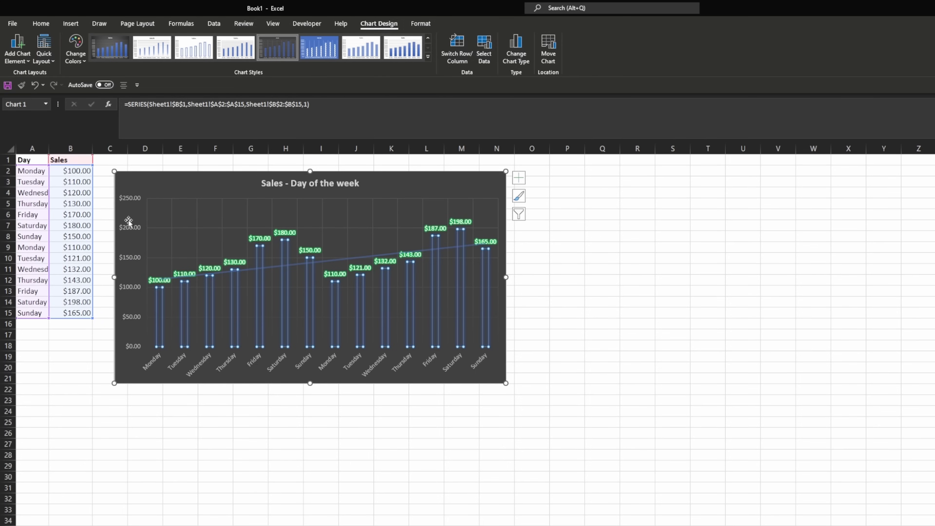
{"action": "key", "text": "Escape"}
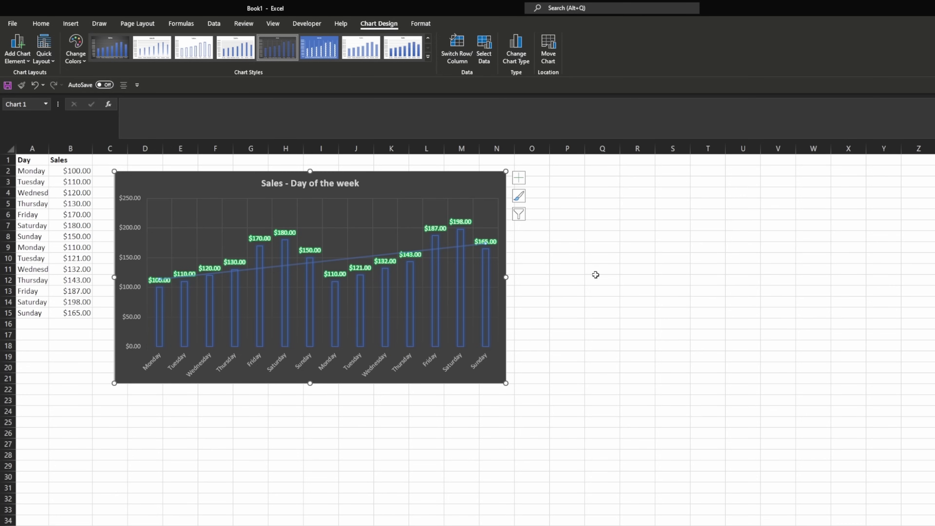
- Set the outline colour of the chart's trendline to standard yellow
{"action": "right_click", "coordinate": [356, 257]}
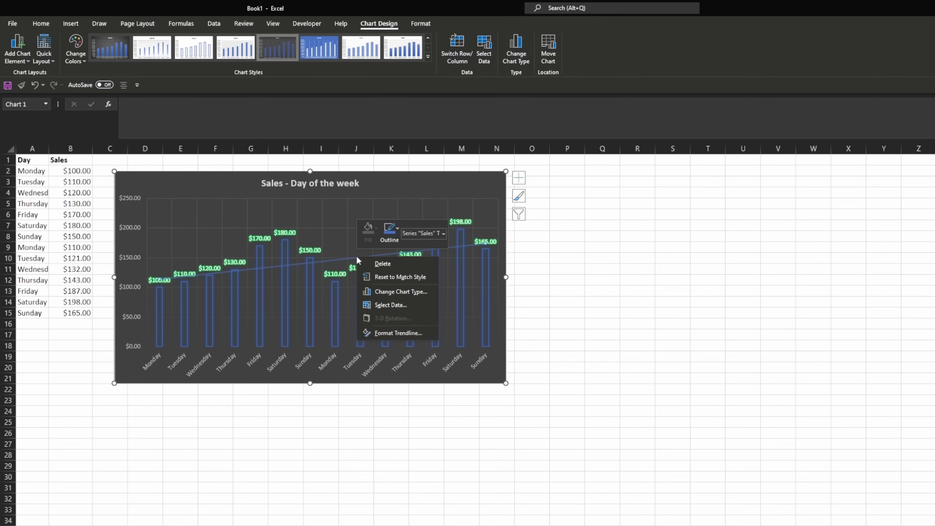
{"action": "left_click", "coordinate": [398, 230]}
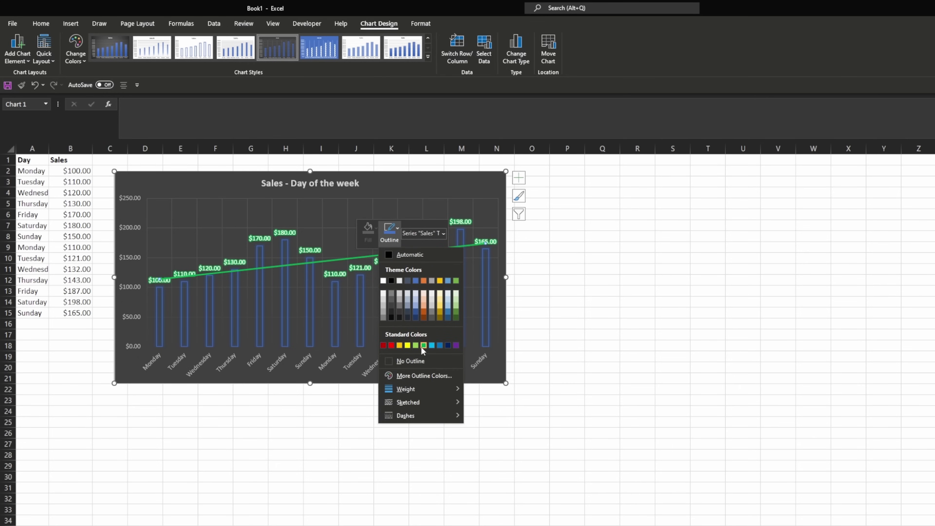
{"action": "left_click", "coordinate": [408, 345]}
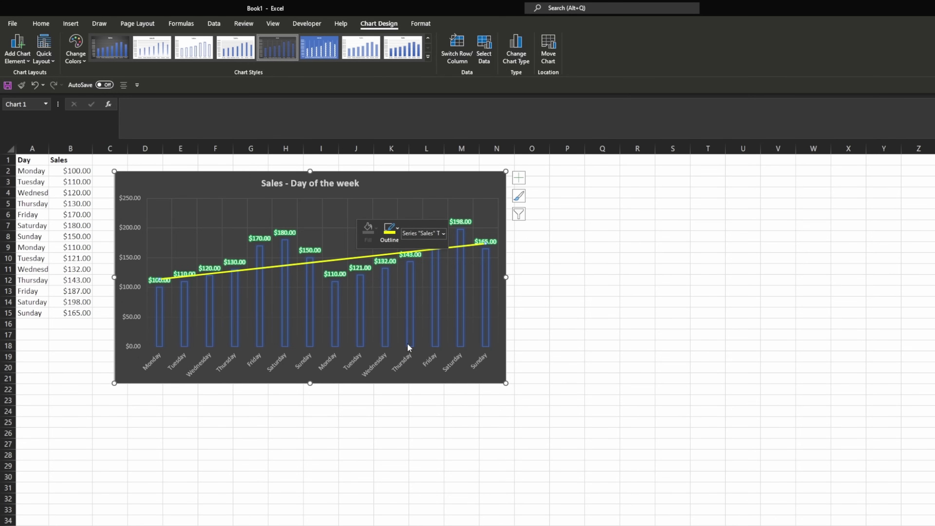
{"action": "left_click", "coordinate": [559, 259]}
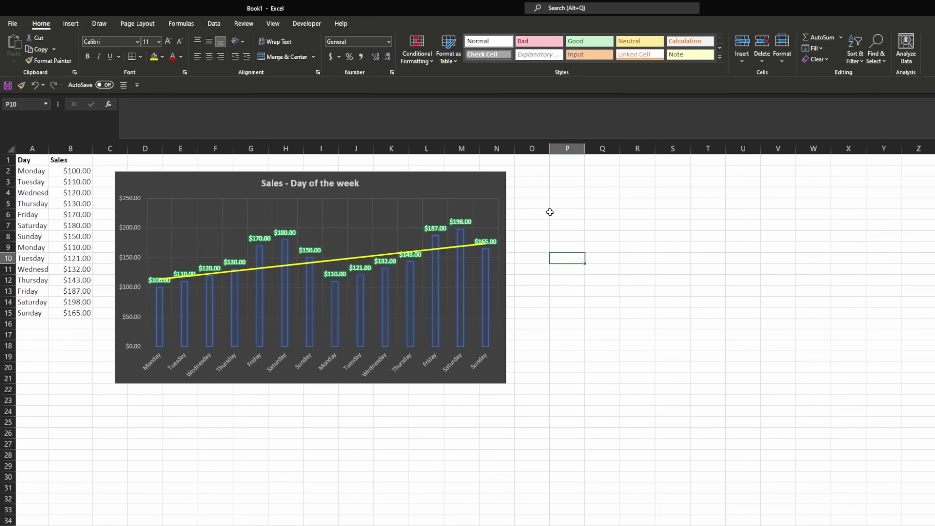
{"action": "left_click", "coordinate": [591, 193]}
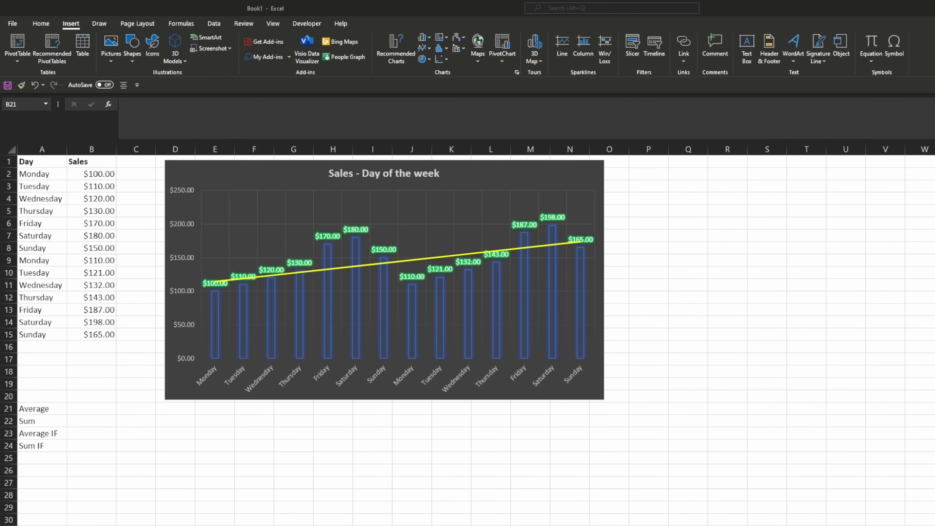
- Enter the formula =AVERAGE(B2:B15) in cell B21 beside the Average label and check its referenced range
{"action": "left_click", "coordinate": [101, 408]}
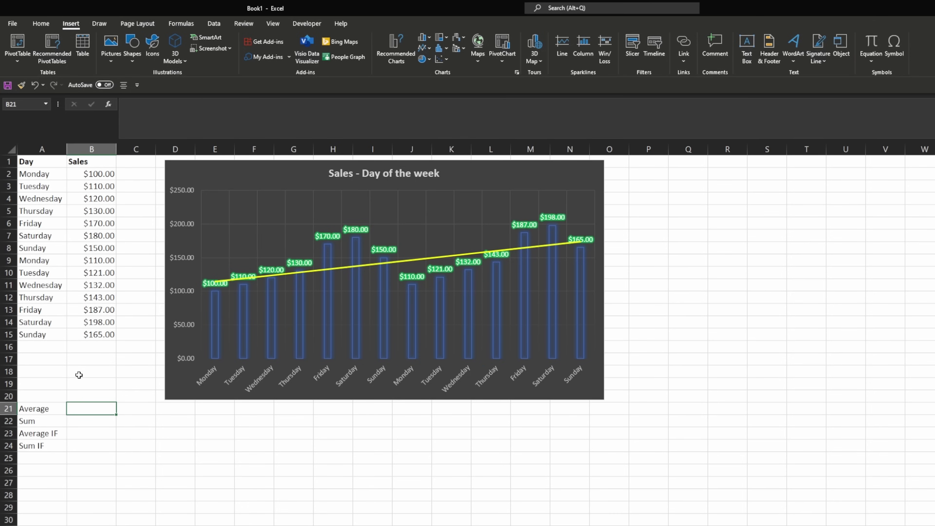
{"action": "type", "text": "=aver"}
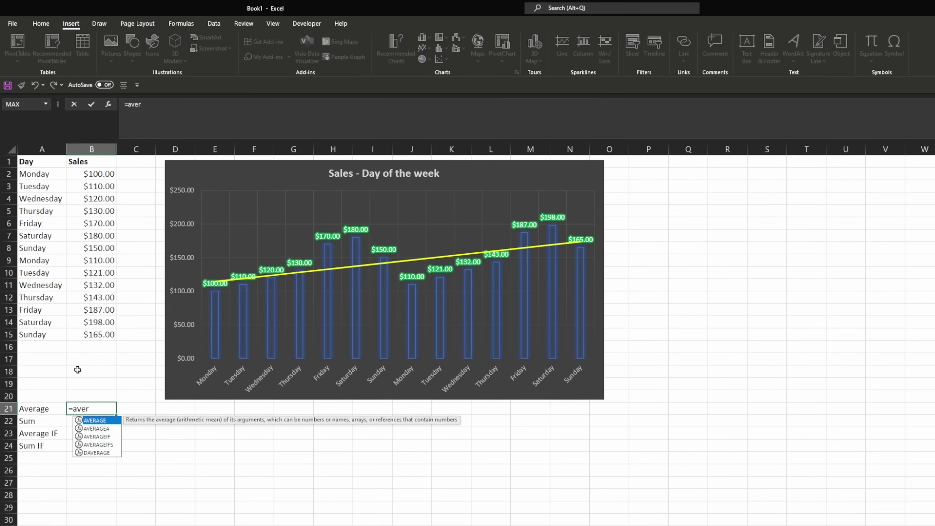
{"action": "double_click", "coordinate": [110, 422]}
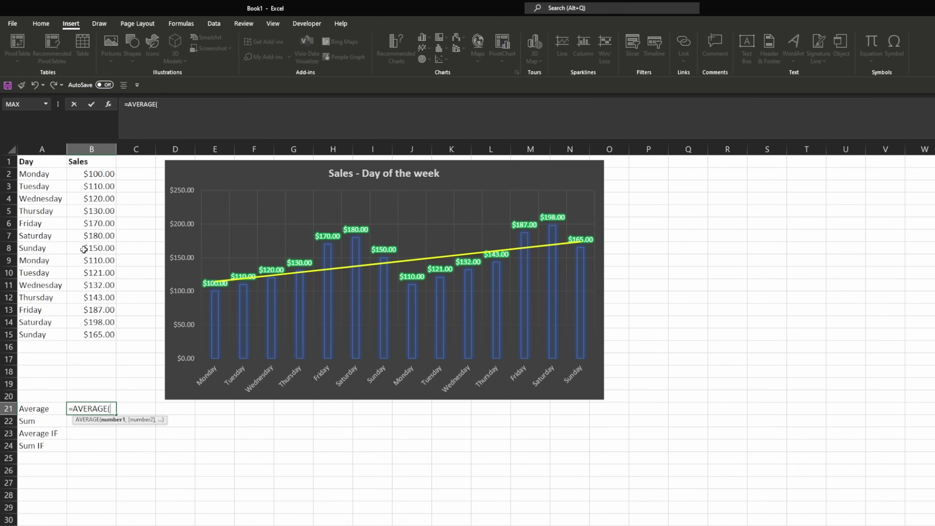
{"action": "left_click", "coordinate": [76, 175]}
{"action": "left_click_drag", "start_coordinate": [76, 175], "coordinate": [79, 329]}
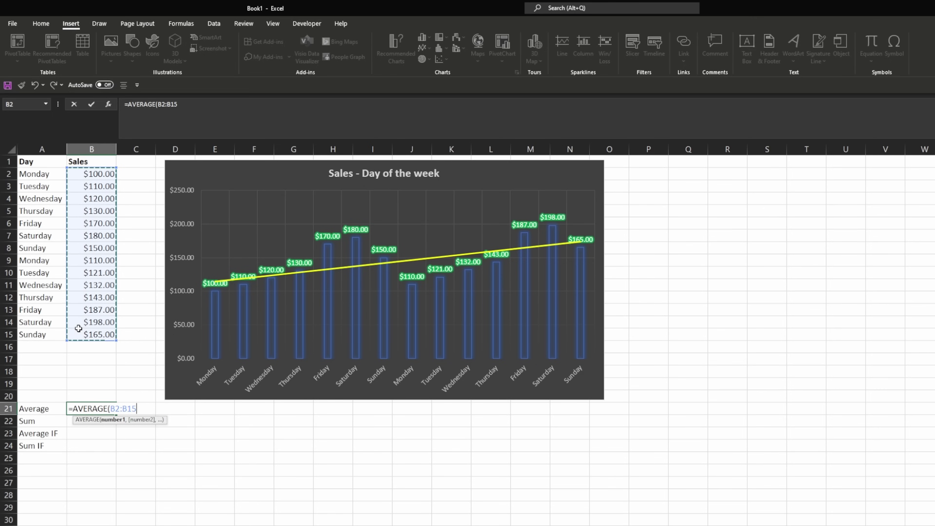
{"action": "type", "text": ")"}
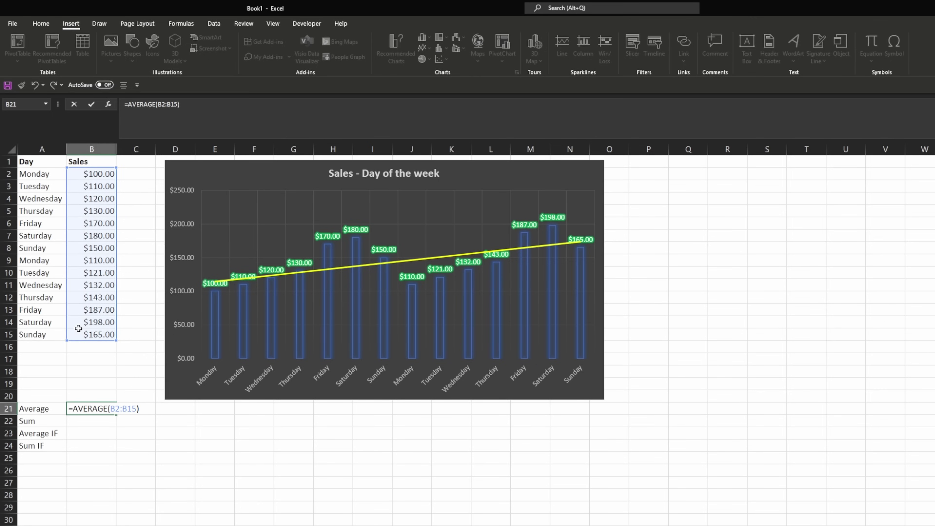
{"action": "key", "text": "Return"}
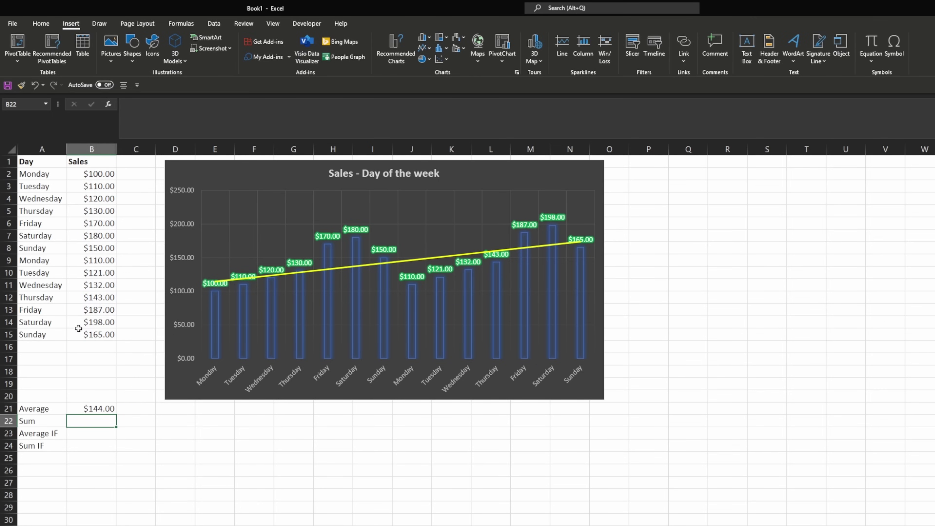
{"action": "left_click", "coordinate": [101, 409]}
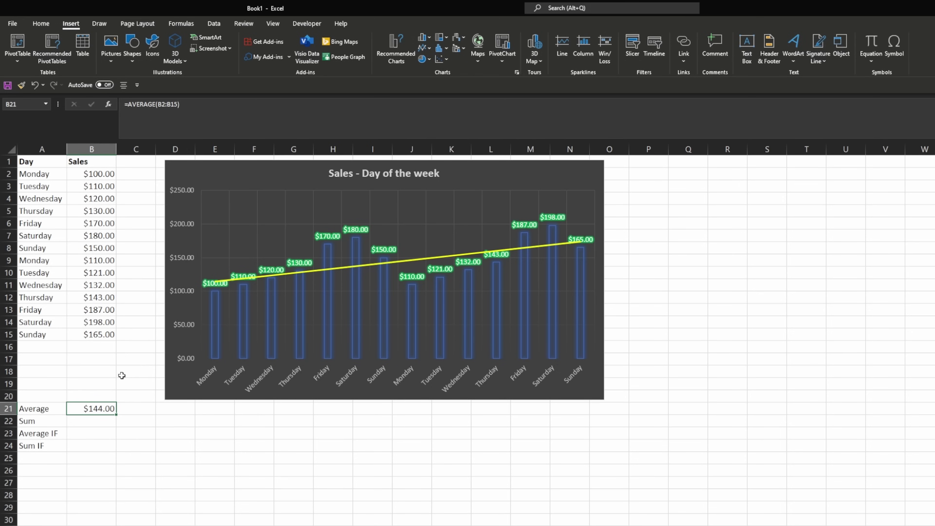
{"action": "key", "text": "F2"}
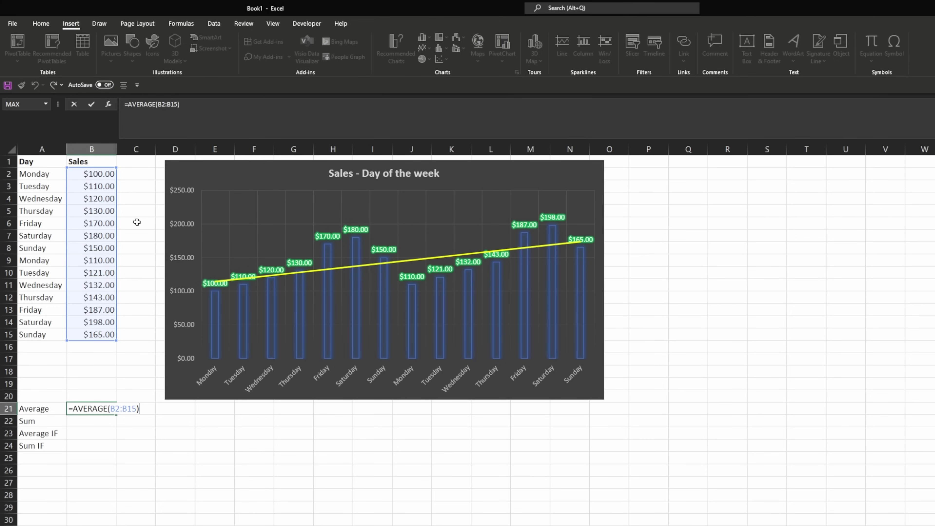
{"action": "key", "text": "Escape"}
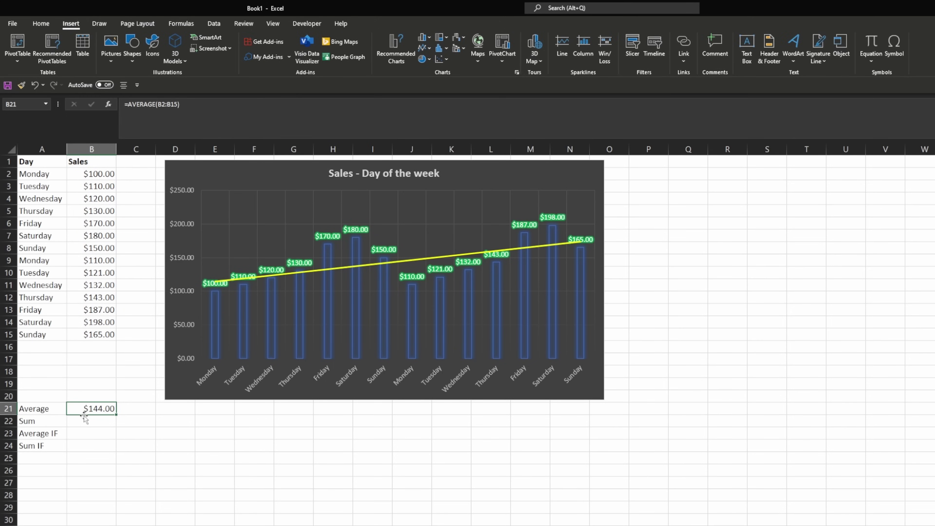
- Enter the formula =SUM(B2:B15) in cell B22 beside the Sum label
{"action": "left_click", "coordinate": [96, 421]}
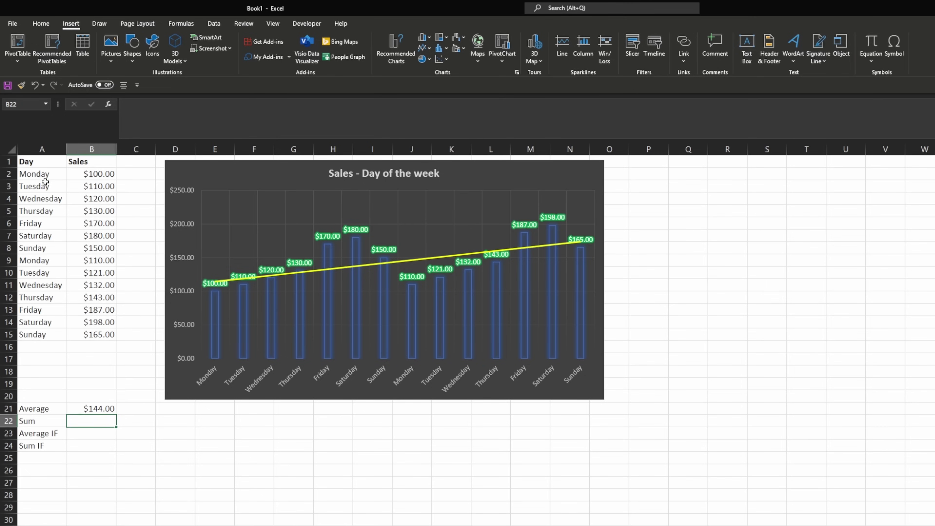
{"action": "left_click_drag", "start_coordinate": [52, 172], "coordinate": [99, 335]}
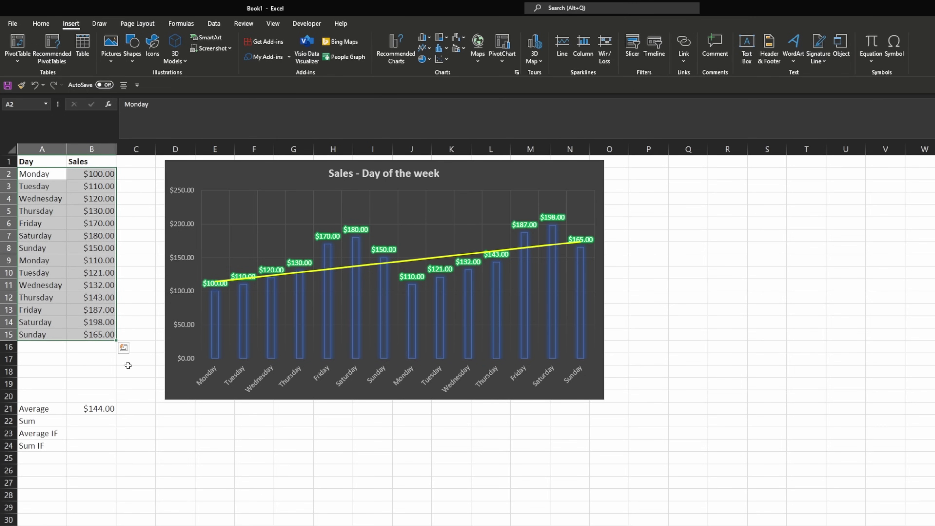
{"action": "left_click", "coordinate": [136, 360]}
{"action": "left_click", "coordinate": [111, 420]}
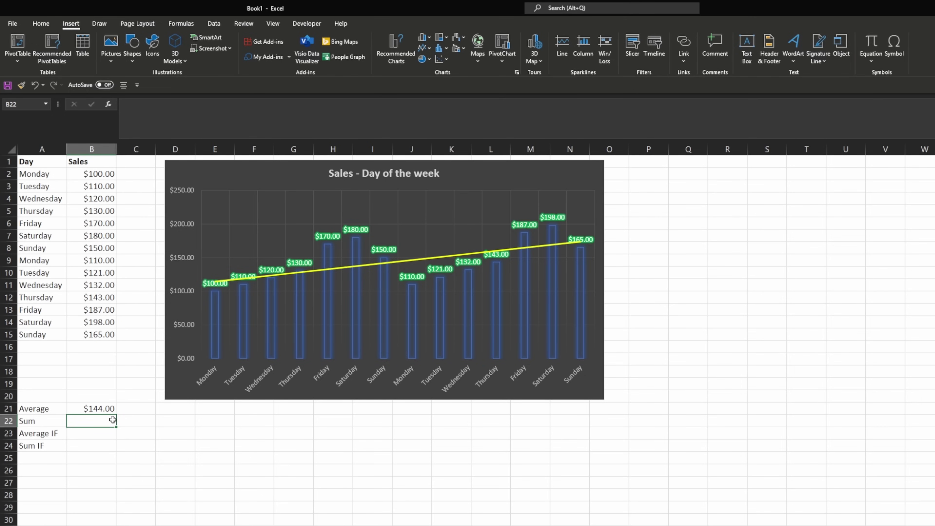
{"action": "type", "text": "="}
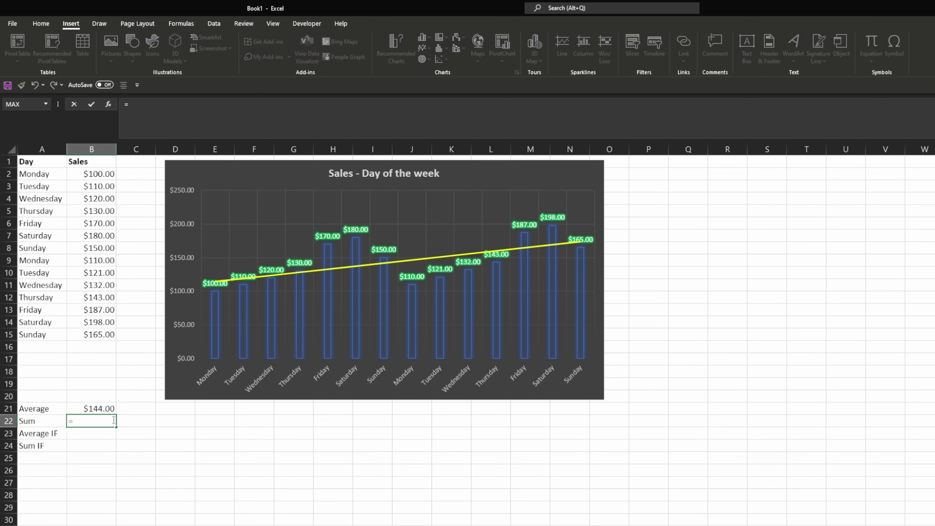
{"action": "type", "text": "sum"}
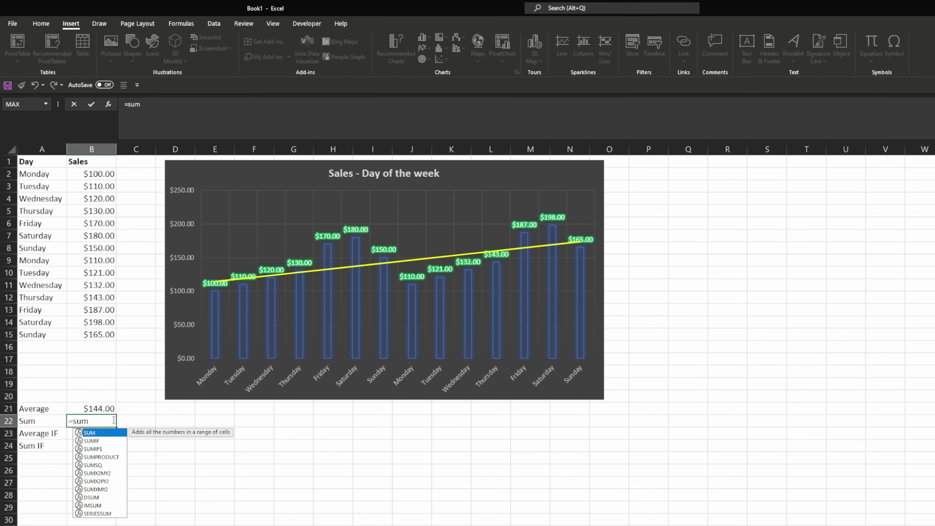
{"action": "double_click", "coordinate": [111, 433]}
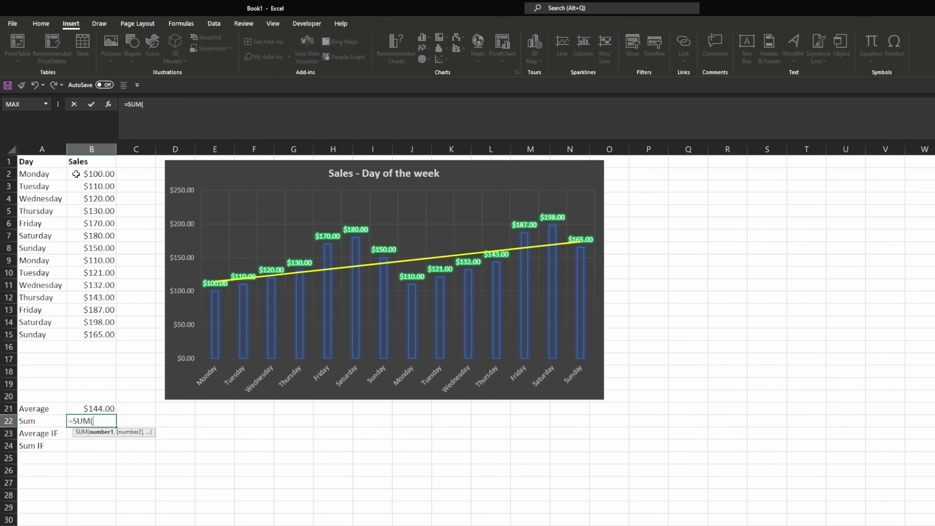
{"action": "left_click_drag", "start_coordinate": [75, 174], "coordinate": [74, 335]}
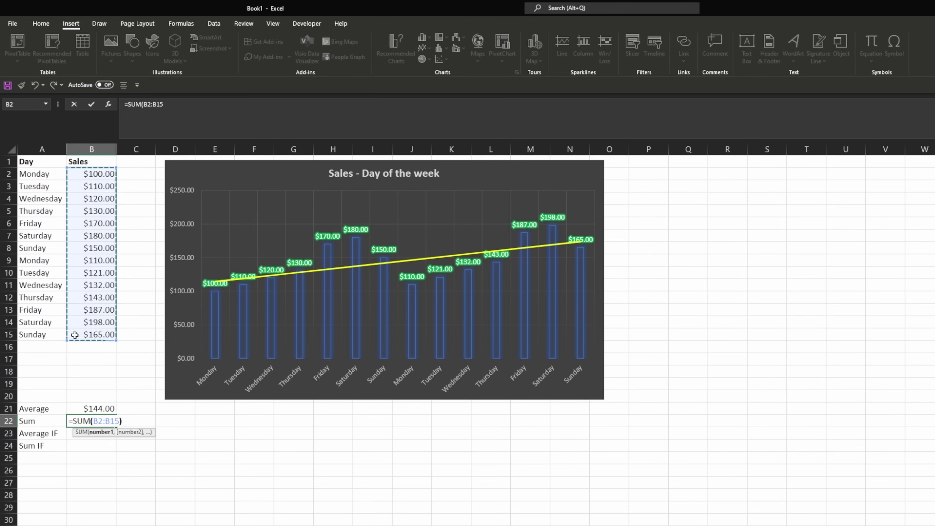
{"action": "type", "text": ")"}
{"action": "key", "text": "Return"}
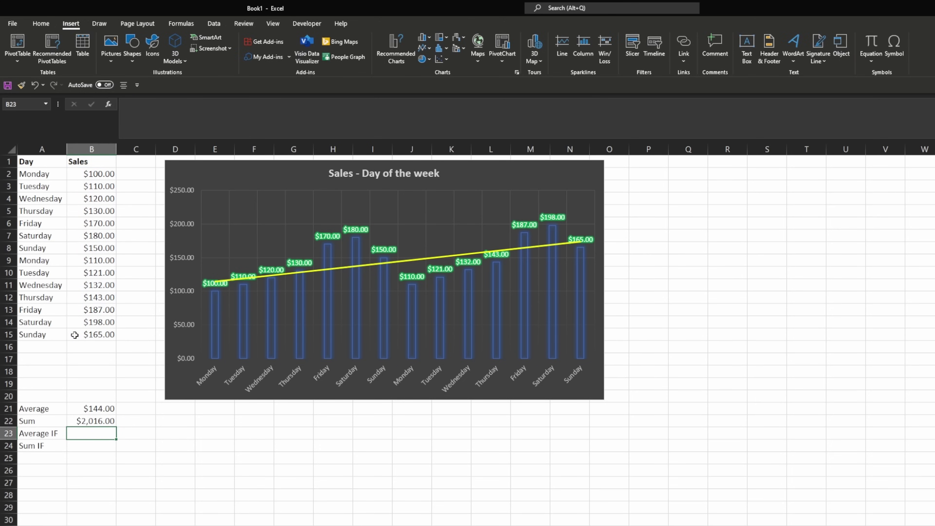
{"action": "key", "text": "Up"}
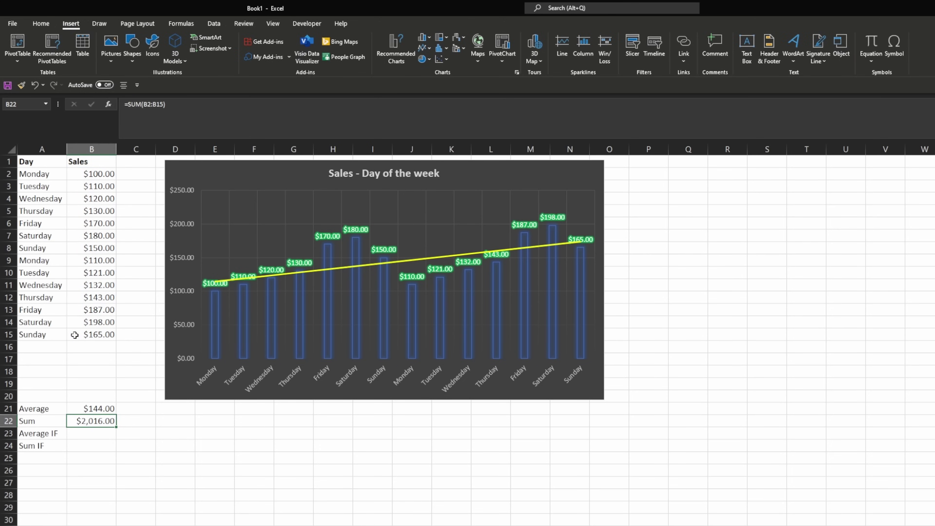
- Try a value of 150 for the first Tuesday's sales in B3, and undo the change
{"action": "left_click", "coordinate": [112, 188]}
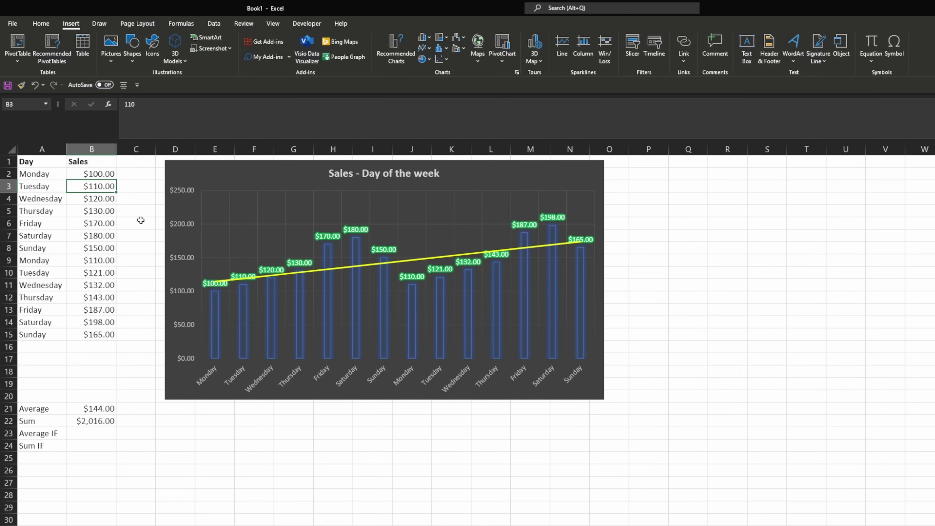
{"action": "type", "text": "150"}
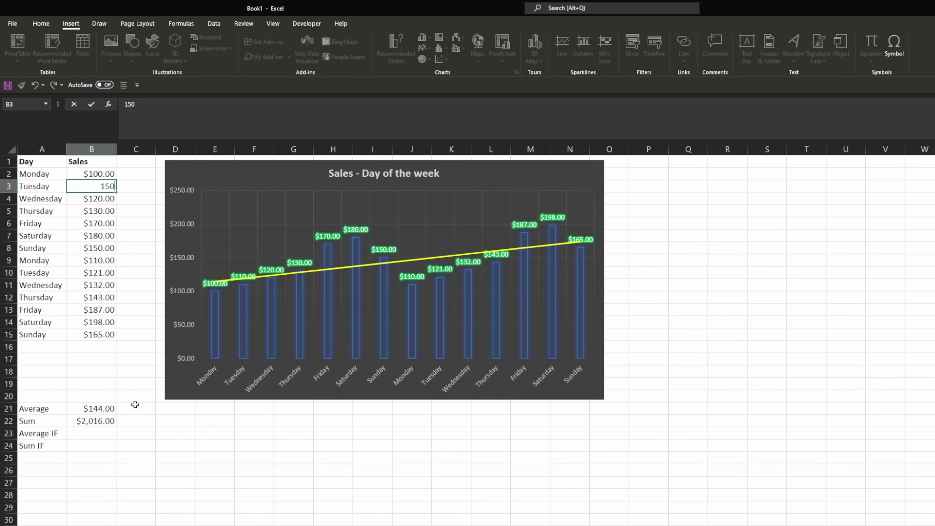
{"action": "key", "text": "Return"}
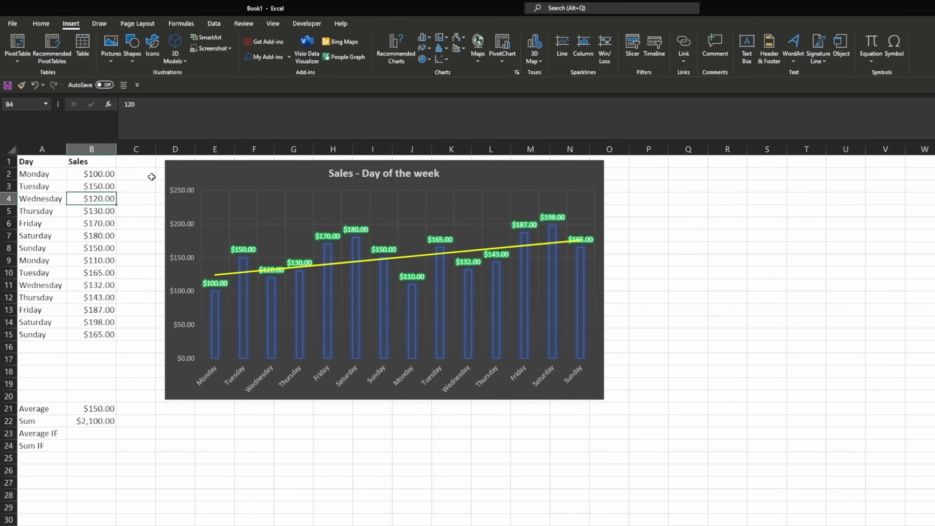
{"action": "key", "text": "ctrl+z"}
{"action": "key", "text": "ctrl+z"}
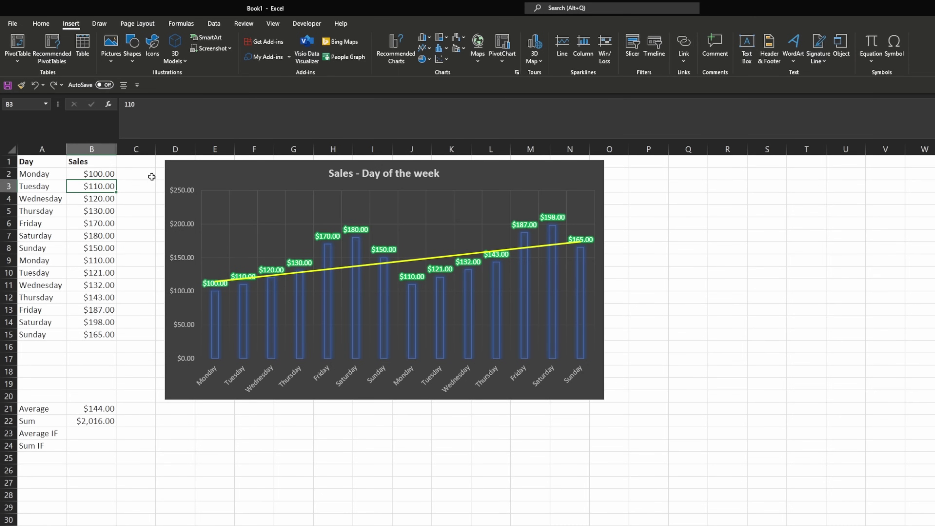
- Review the formula beside the Average label and return to the empty Average IF cell B23
{"action": "left_click", "coordinate": [40, 25]}
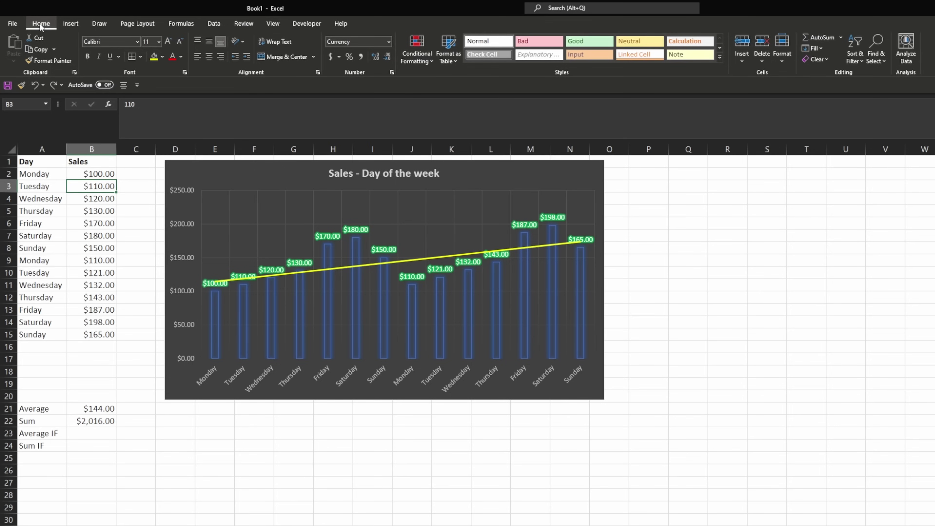
{"action": "left_click", "coordinate": [80, 431]}
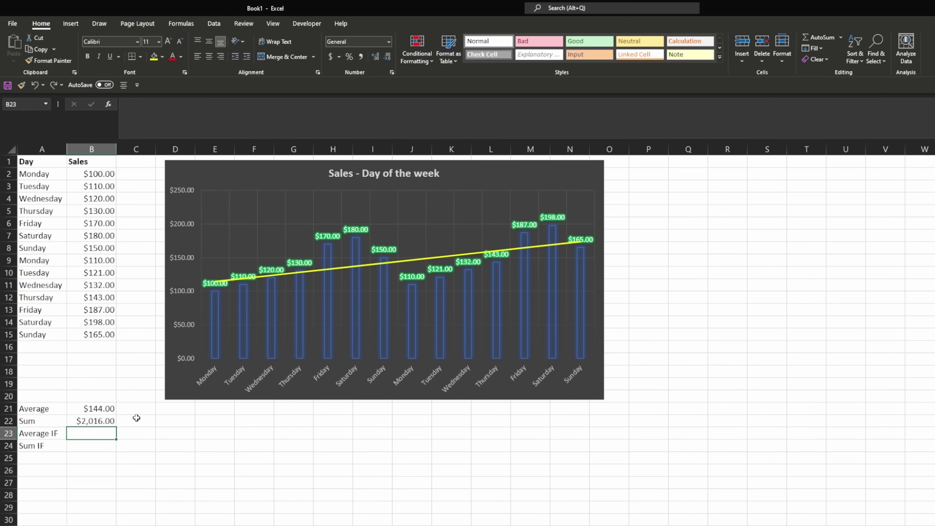
{"action": "key", "text": "Up"}
{"action": "key", "text": "Up"}
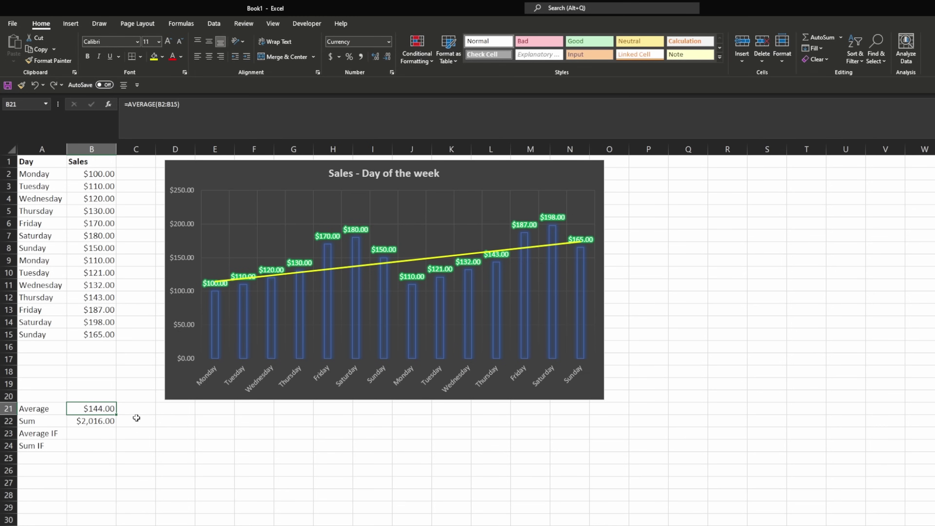
{"action": "key", "text": "Down"}
{"action": "key", "text": "Down"}
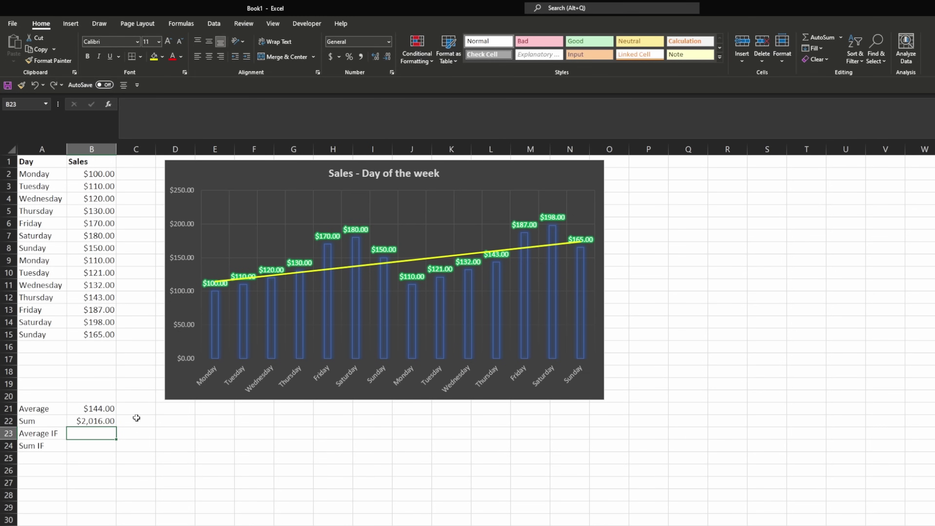
- Try averaging the two Wednesday sales in B23 with =AVERAGE(B4,B11), and clear the cell
{"action": "type", "text": "=avera"}
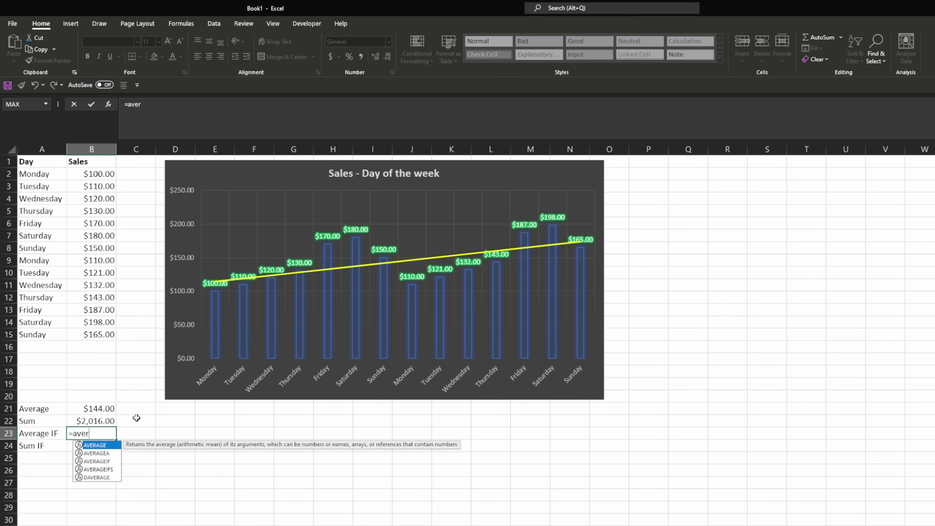
{"action": "key", "text": "Tab"}
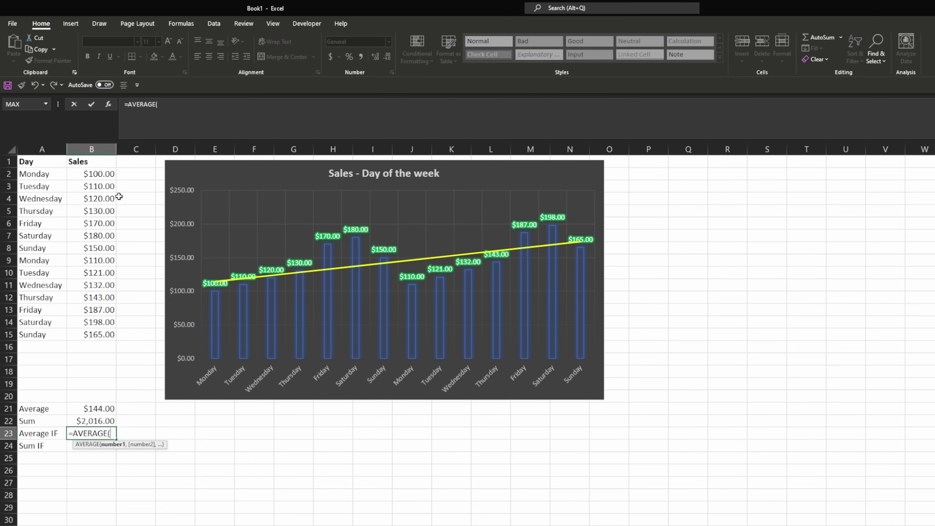
{"action": "left_click", "coordinate": [84, 196]}
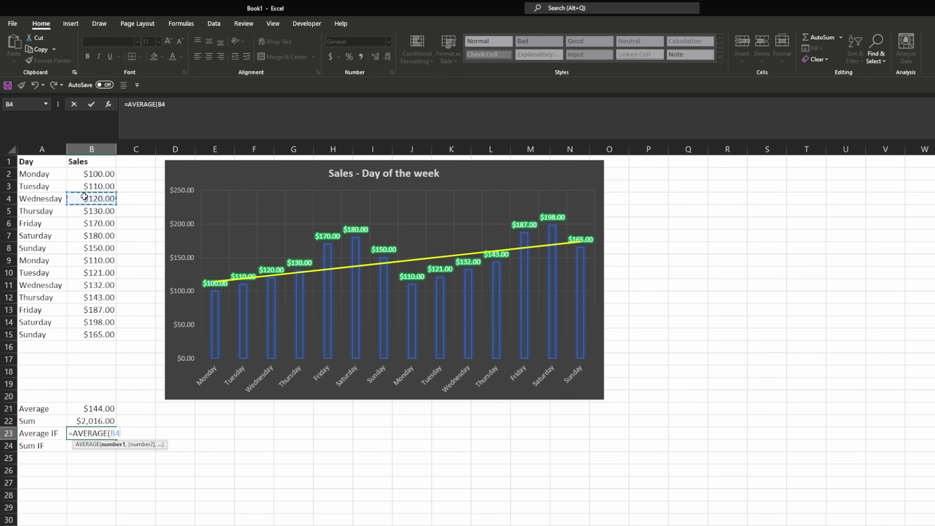
{"action": "type", "text": ","}
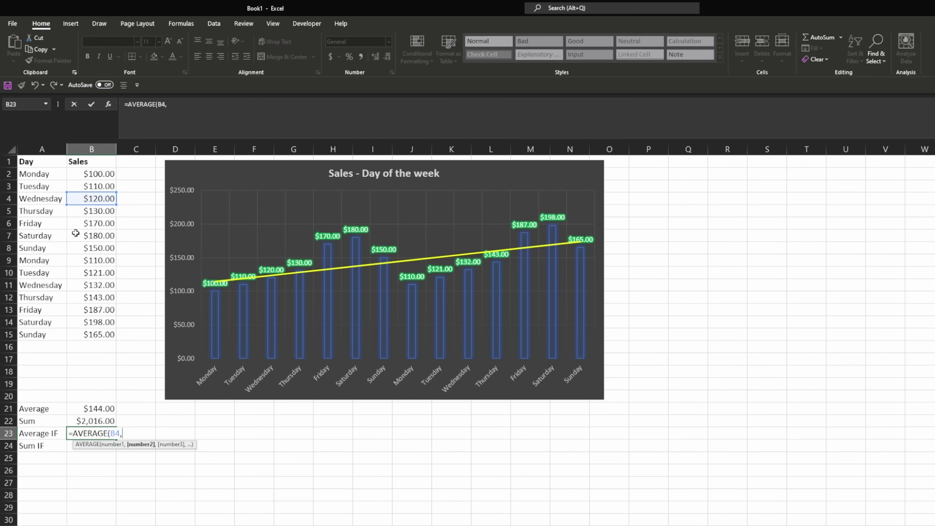
{"action": "left_click", "coordinate": [72, 282]}
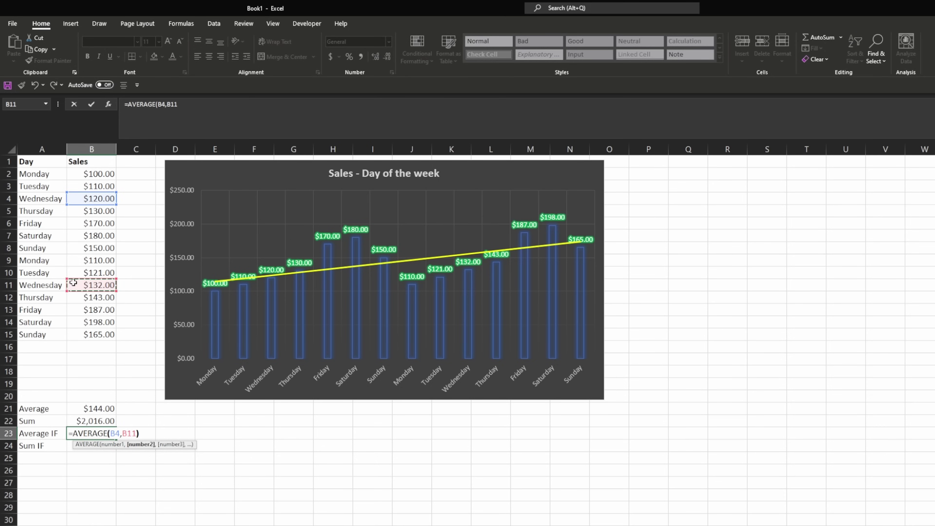
{"action": "type", "text": ")"}
{"action": "key", "text": "Return"}
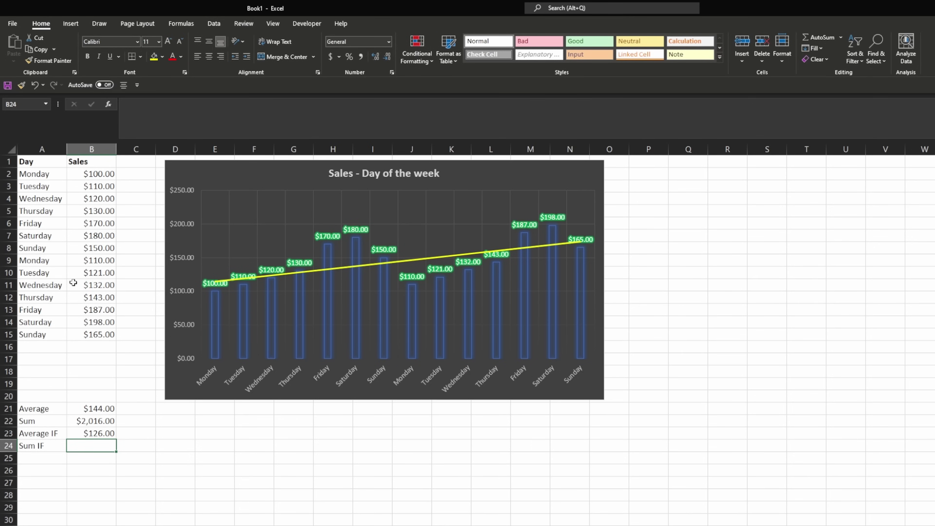
{"action": "key", "text": "Up"}
{"action": "key", "text": "Delete"}
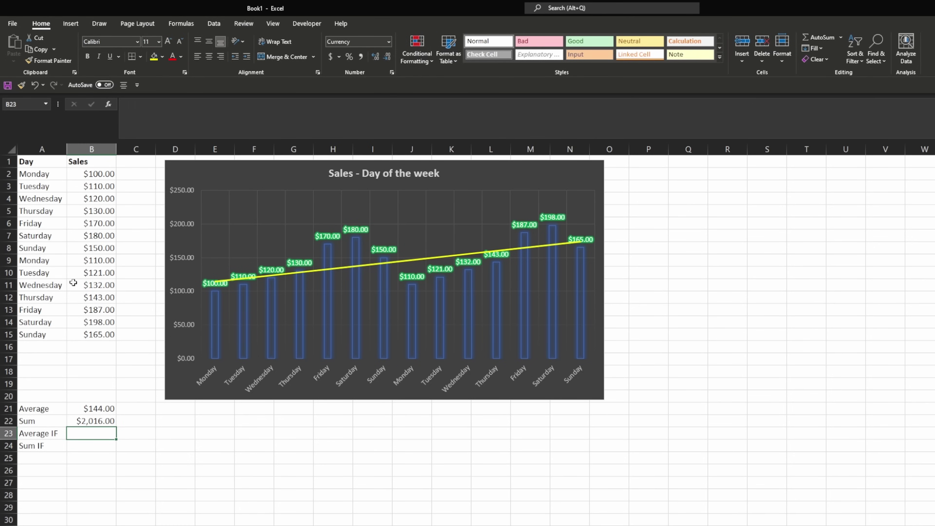
- Begin an AVERAGEIF formula in B23 with the day names as the absolute range $A$2:$A$15
{"action": "left_click_drag", "start_coordinate": [40, 186], "coordinate": [55, 311]}
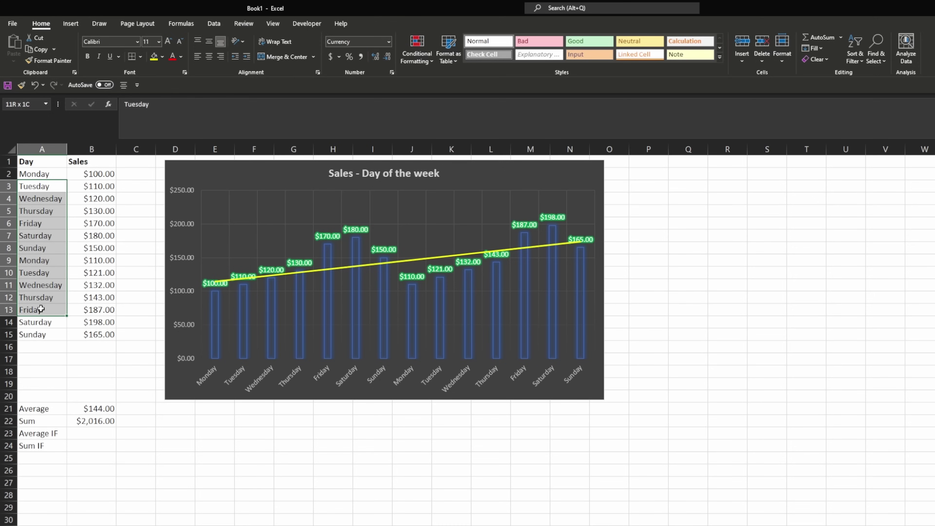
{"action": "left_click", "coordinate": [74, 261]}
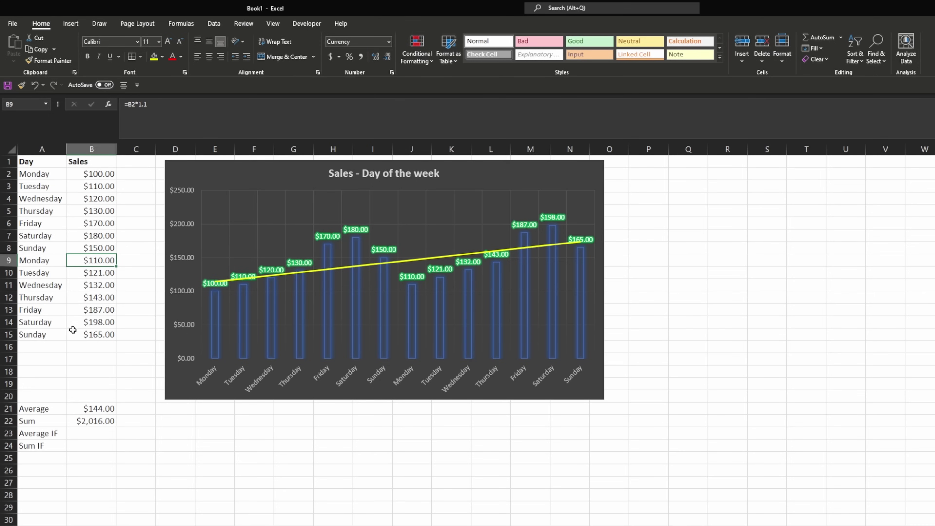
{"action": "left_click", "coordinate": [78, 427]}
{"action": "type", "text": "="}
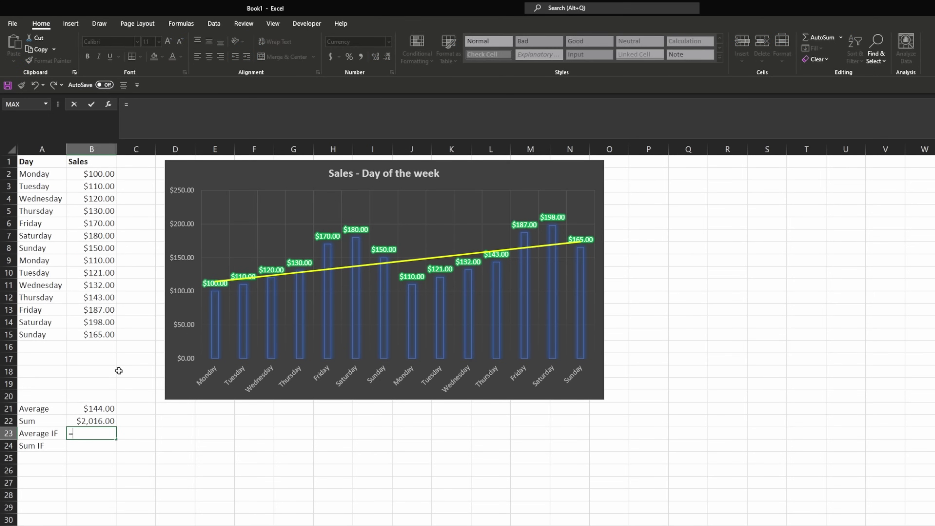
{"action": "type", "text": "averageif"}
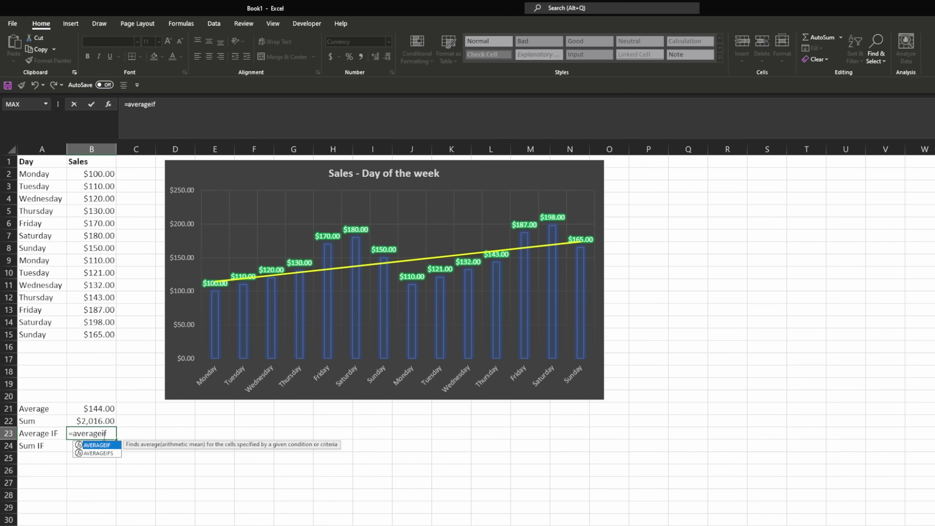
{"action": "double_click", "coordinate": [99, 446]}
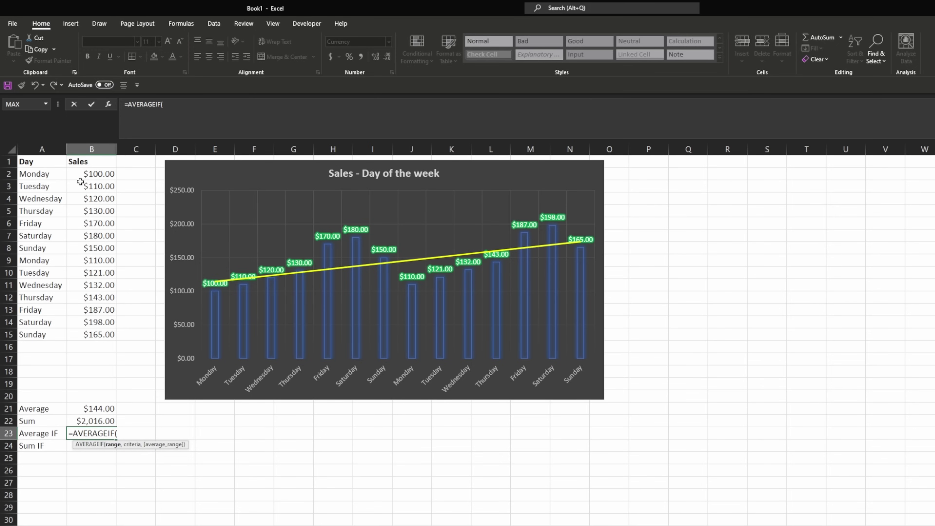
{"action": "left_click_drag", "start_coordinate": [55, 175], "coordinate": [49, 329]}
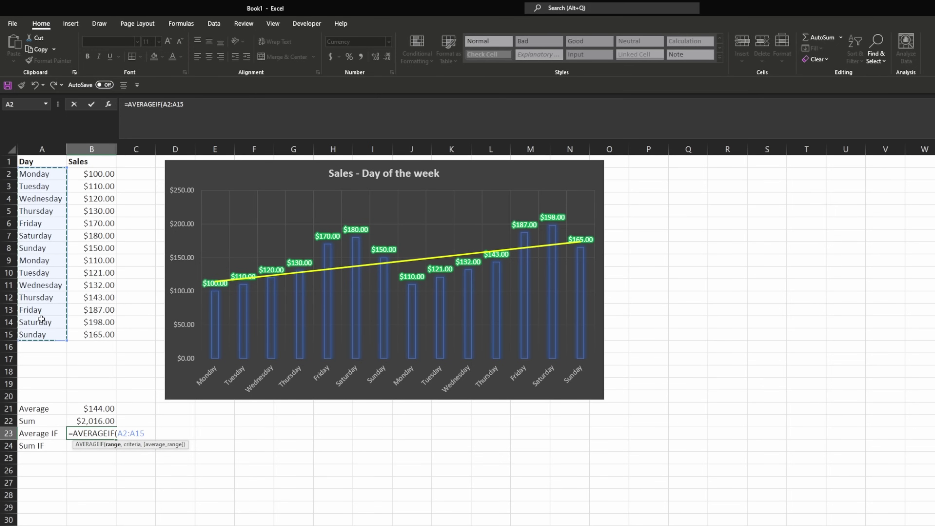
{"action": "key", "text": "F4"}
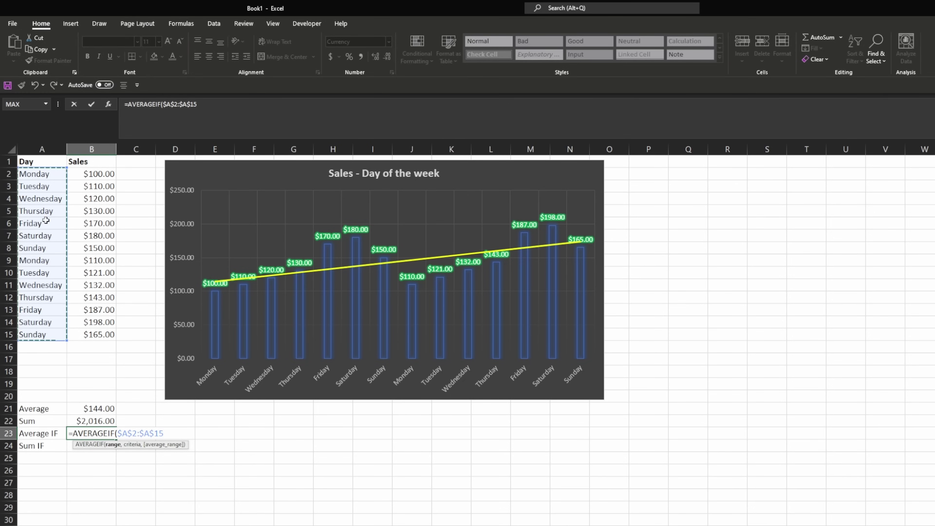
{"action": "type", "text": ","}
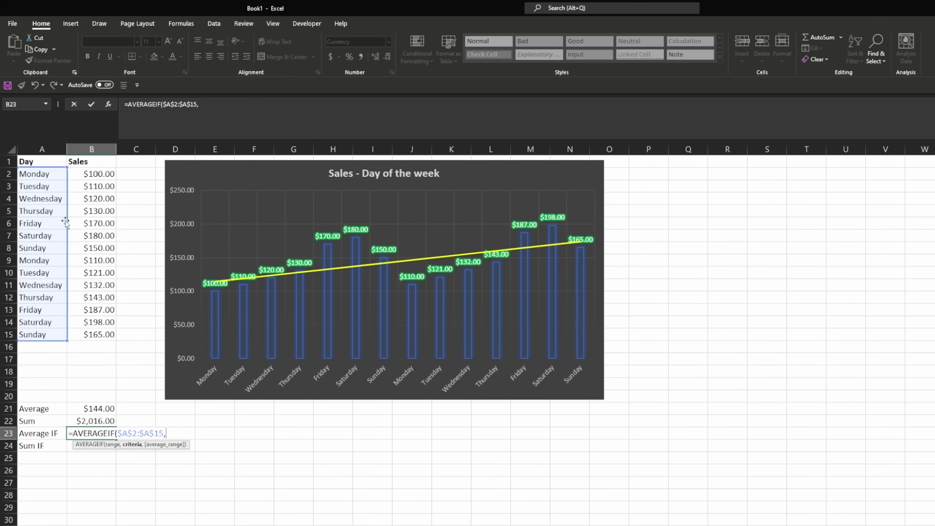
- Complete the AVERAGEIF formula with Wednesday in $A$4 as the criterion and $B$2:$B$15 as the average range
{"action": "left_click", "coordinate": [50, 200]}
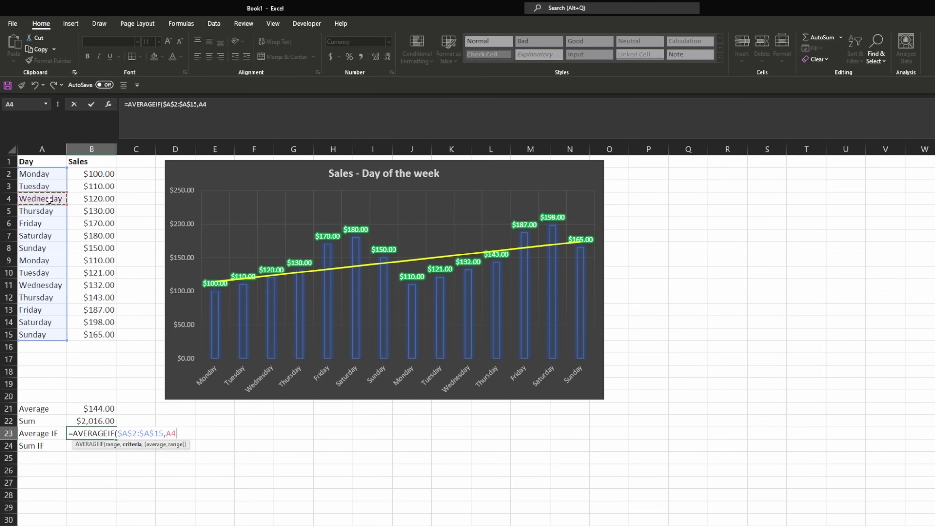
{"action": "key", "text": "F4"}
{"action": "type", "text": ","}
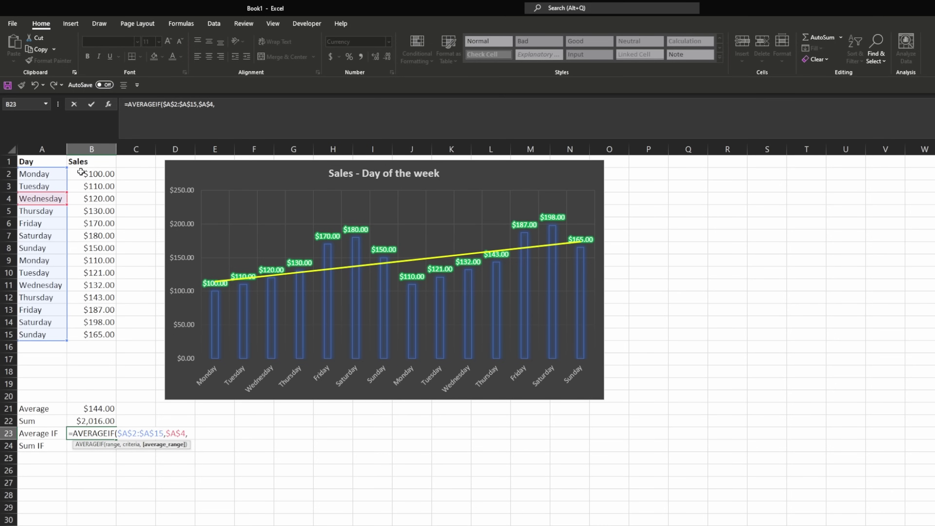
{"action": "left_click_drag", "start_coordinate": [81, 172], "coordinate": [87, 331]}
{"action": "key", "text": "F4"}
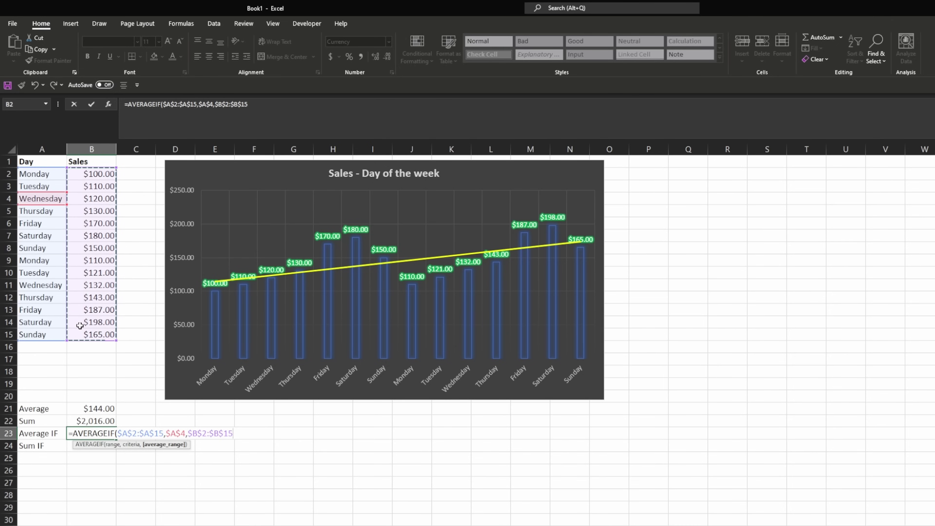
{"action": "type", "text": ")"}
{"action": "key", "text": "Return"}
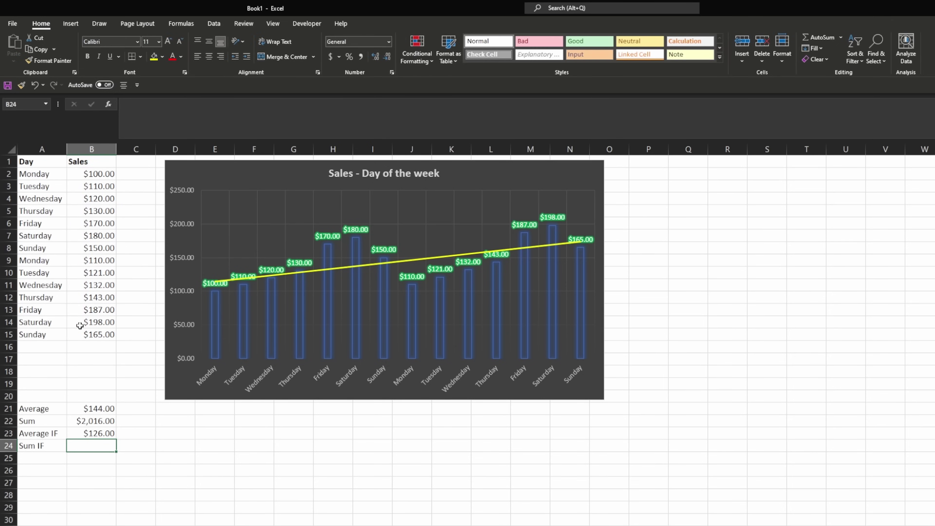
- Cross-check the Wednesday average with =AVERAGE(B4,B11) in C23, and delete that check formula
{"action": "left_click", "coordinate": [76, 200]}
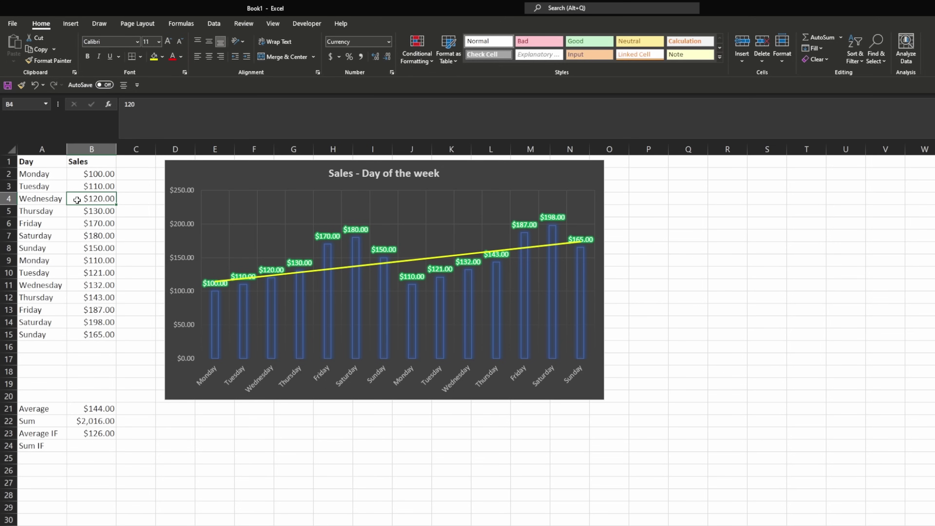
{"action": "left_click", "coordinate": [79, 283], "text": "ctrl"}
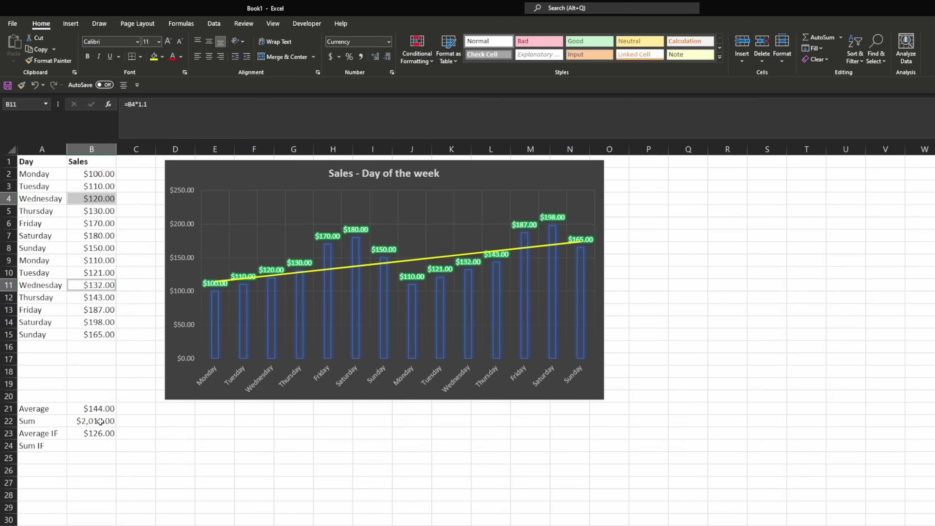
{"action": "left_click", "coordinate": [123, 437]}
{"action": "type", "text": "=avera"}
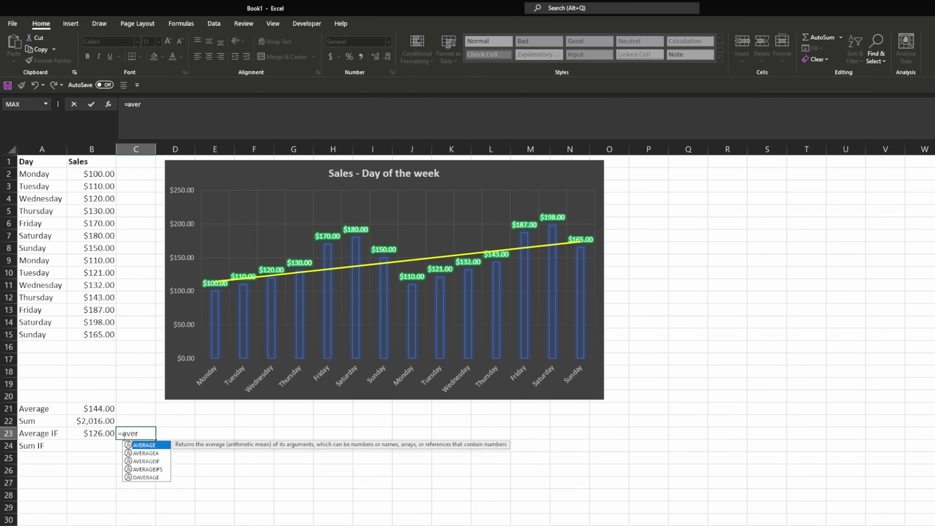
{"action": "key", "text": "Tab"}
{"action": "left_click", "coordinate": [50, 197]}
{"action": "left_click", "coordinate": [92, 199]}
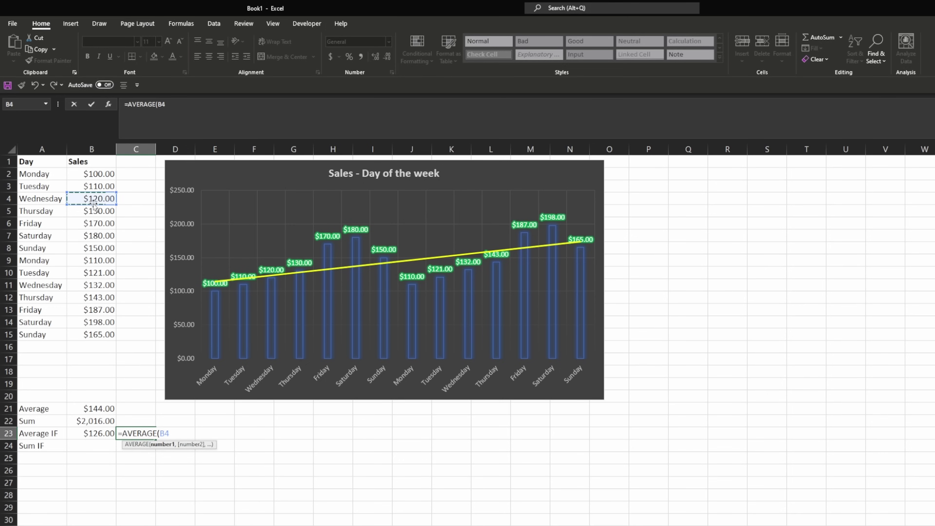
{"action": "type", "text": ","}
{"action": "left_click", "coordinate": [77, 287]}
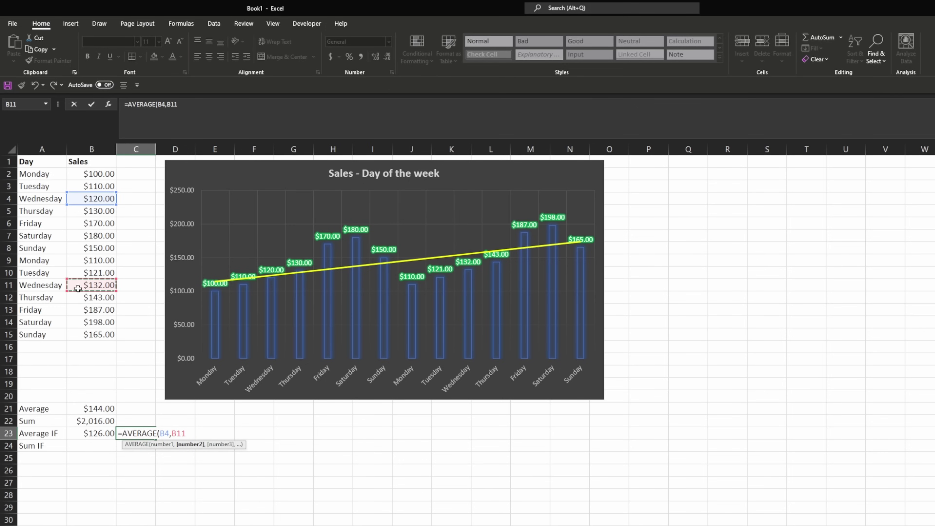
{"action": "key", "text": "Return"}
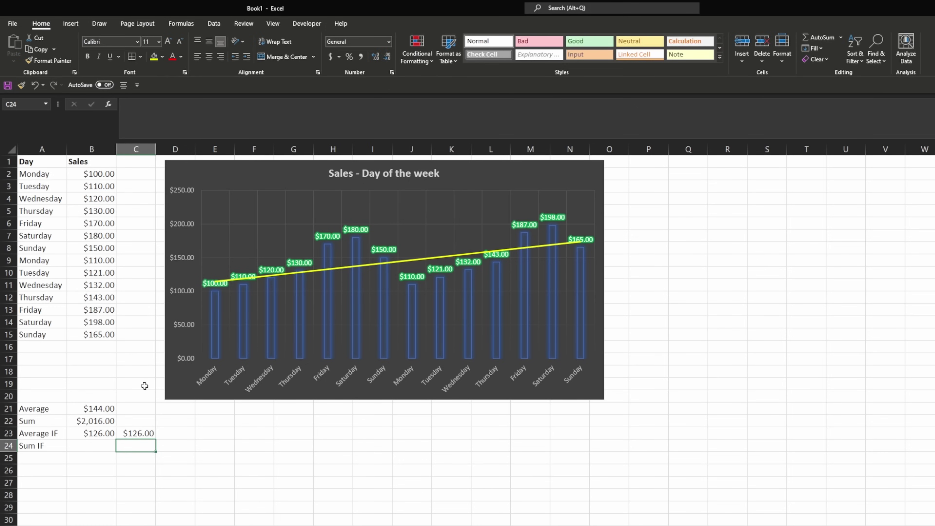
{"action": "key", "text": "Up"}
{"action": "key", "text": "Delete"}
- Change the criterion reference of the AVERAGEIF formula in B23 to the first Thursday, cell A5
{"action": "left_click", "coordinate": [112, 426]}
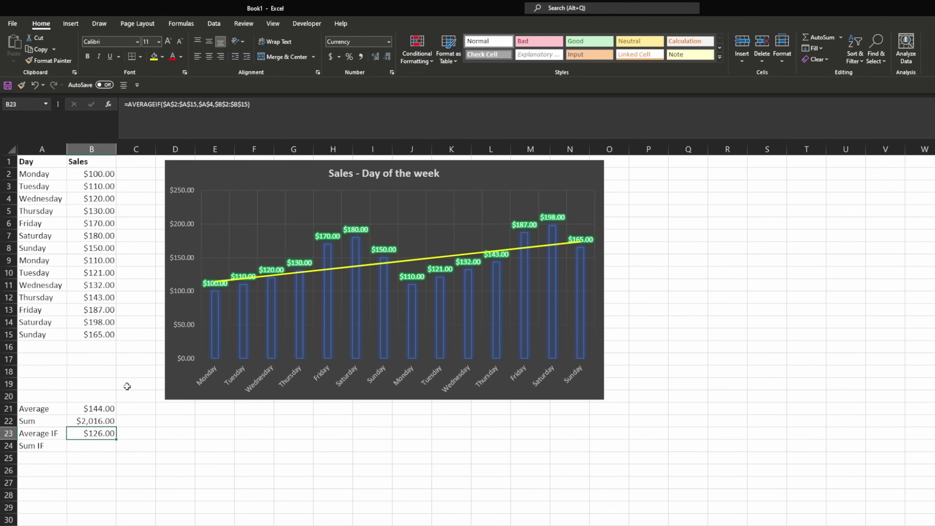
{"action": "left_click", "coordinate": [215, 105]}
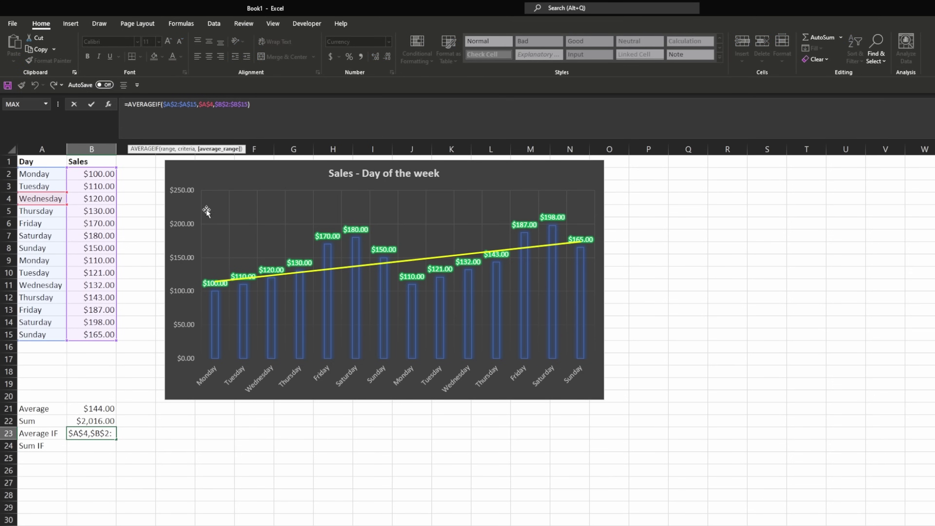
{"action": "left_click", "coordinate": [211, 104]}
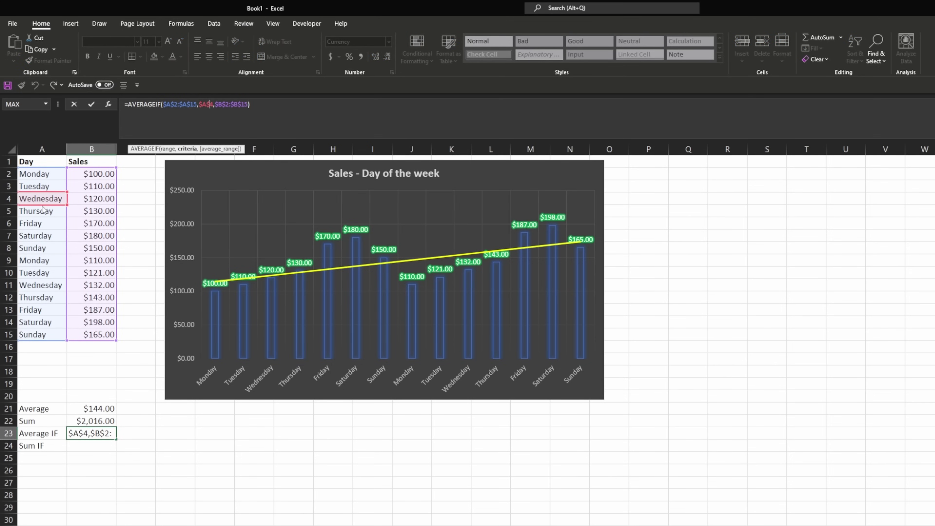
{"action": "left_click_drag", "start_coordinate": [43, 206], "coordinate": [30, 217]}
{"action": "key", "text": "Return"}
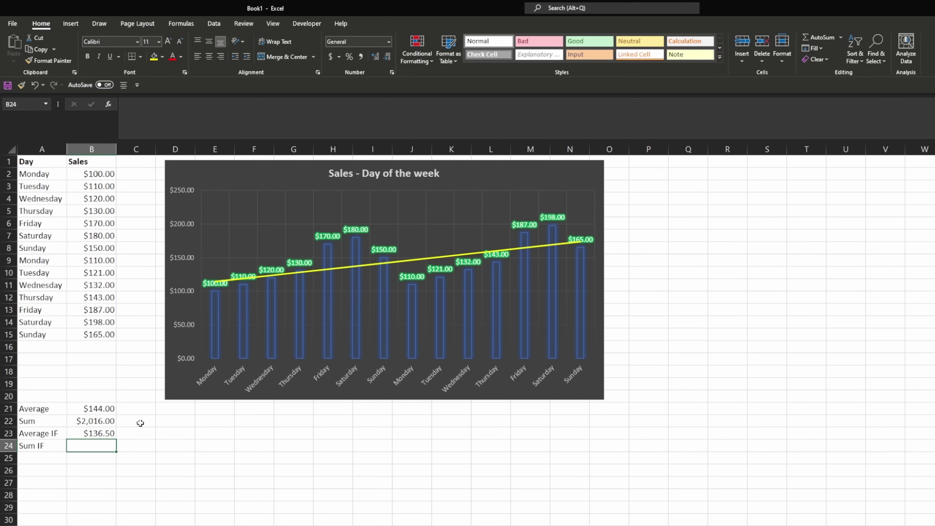
- Begin a SUMIF formula in B24 with the day names as the absolute range $A$2:$A$15
{"action": "type", "text": "=sumif"}
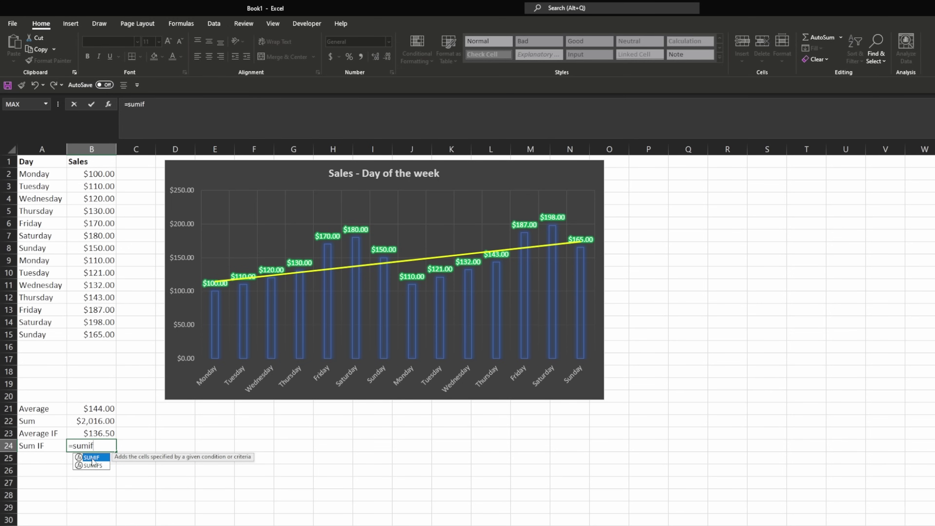
{"action": "key", "text": "Tab"}
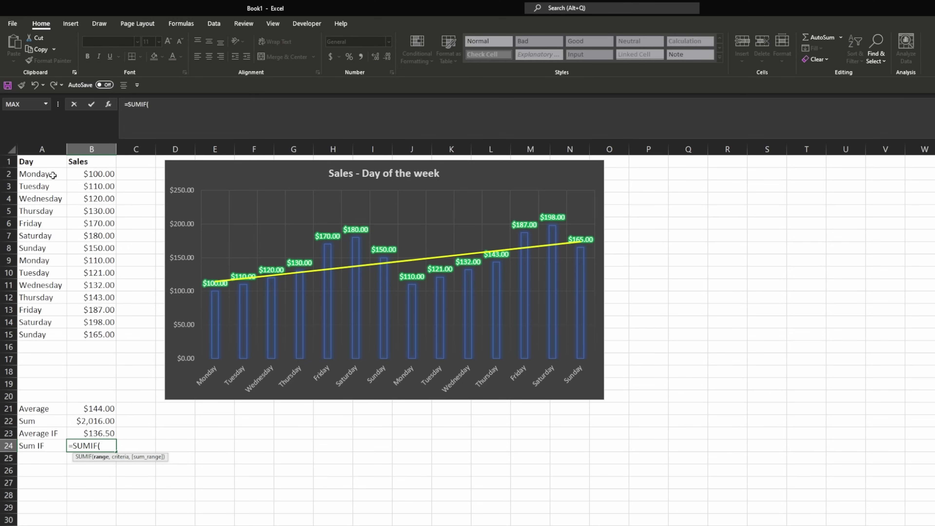
{"action": "left_click_drag", "start_coordinate": [51, 173], "coordinate": [33, 333]}
{"action": "key", "text": "F4"}
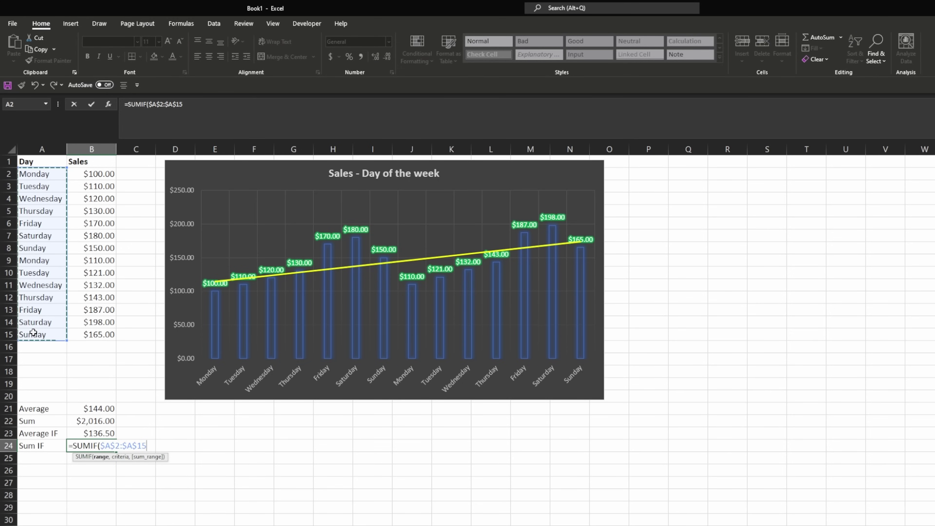
{"action": "type", "text": ","}
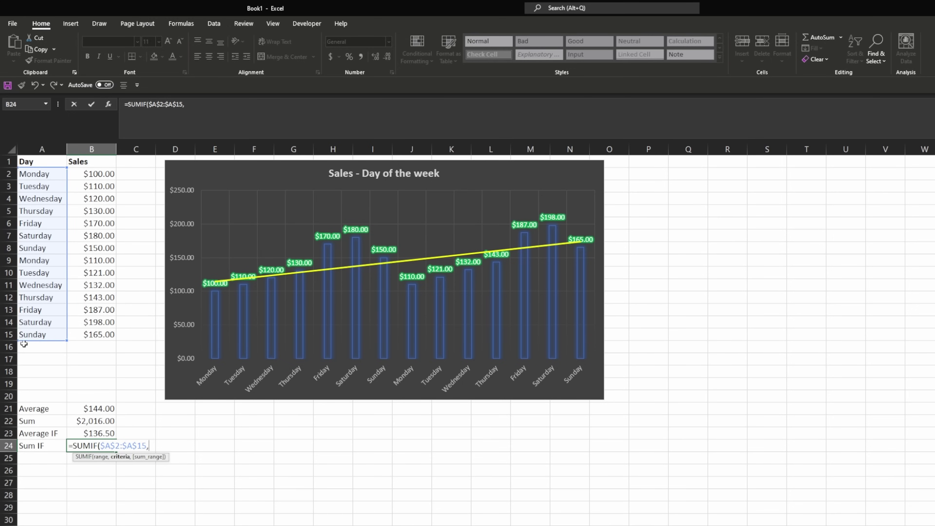
- Complete the SUMIF formula in B24 with Saturday in $A$14 as the criterion and $B$2:$B$15 as the sum range
{"action": "left_click", "coordinate": [59, 322]}
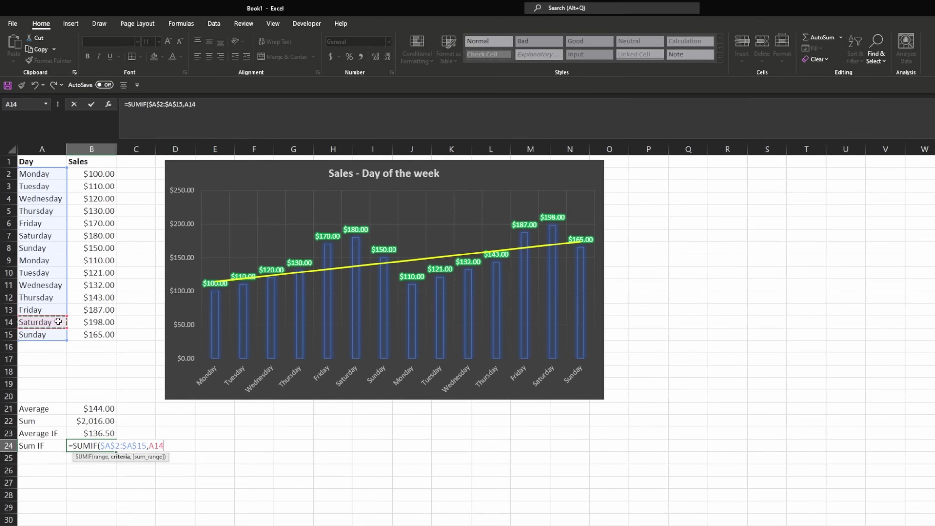
{"action": "key", "text": "F4"}
{"action": "type", "text": ","}
{"action": "left_click", "coordinate": [82, 173]}
{"action": "left_click_drag", "start_coordinate": [82, 174], "coordinate": [85, 330]}
{"action": "key", "text": "F4"}
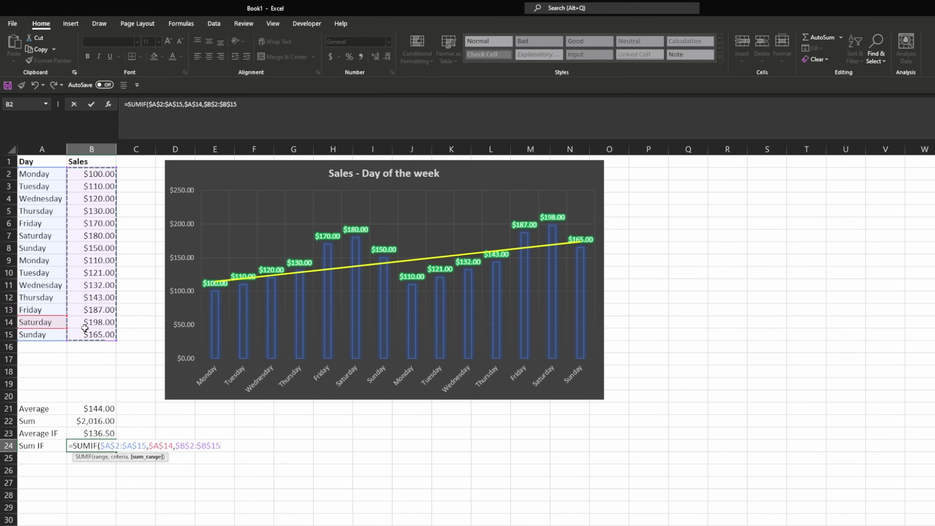
{"action": "type", "text": ")"}
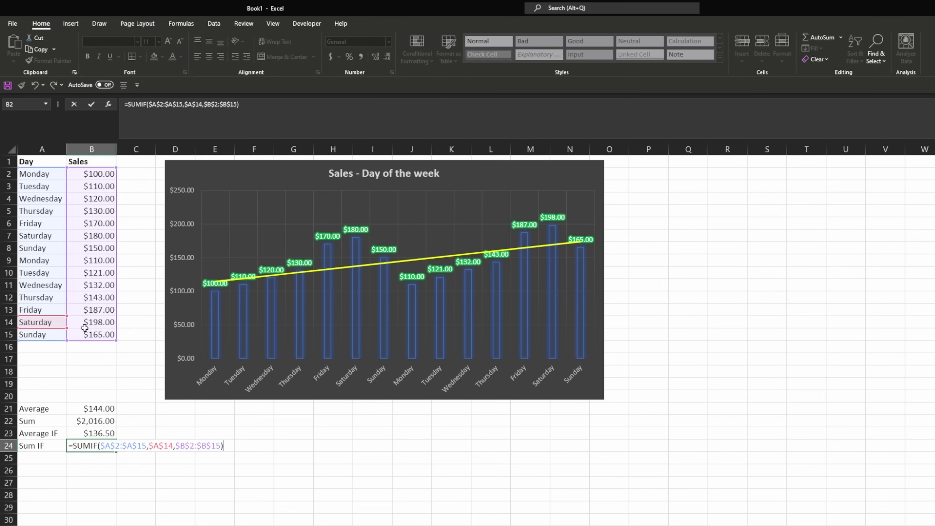
{"action": "key", "text": "Return"}
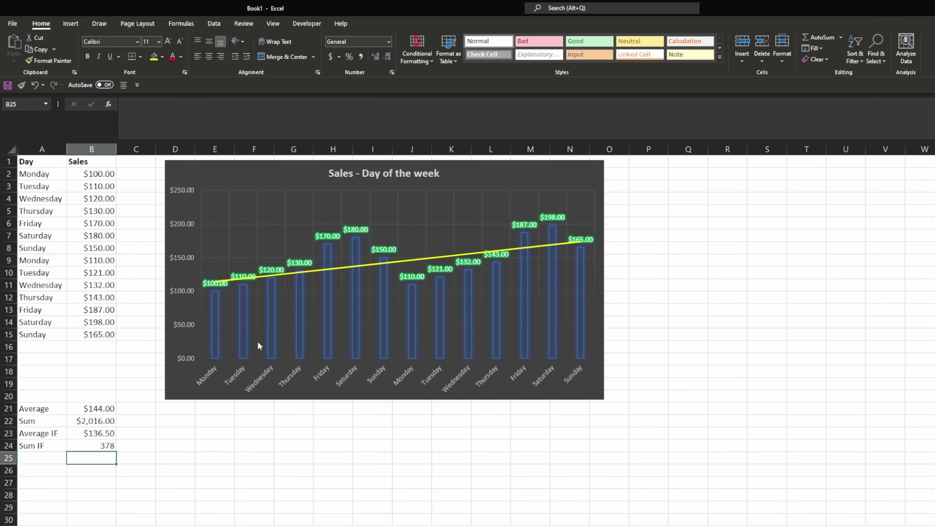
- Format the SUMIF result in B24 as Currency
{"action": "left_click", "coordinate": [105, 444]}
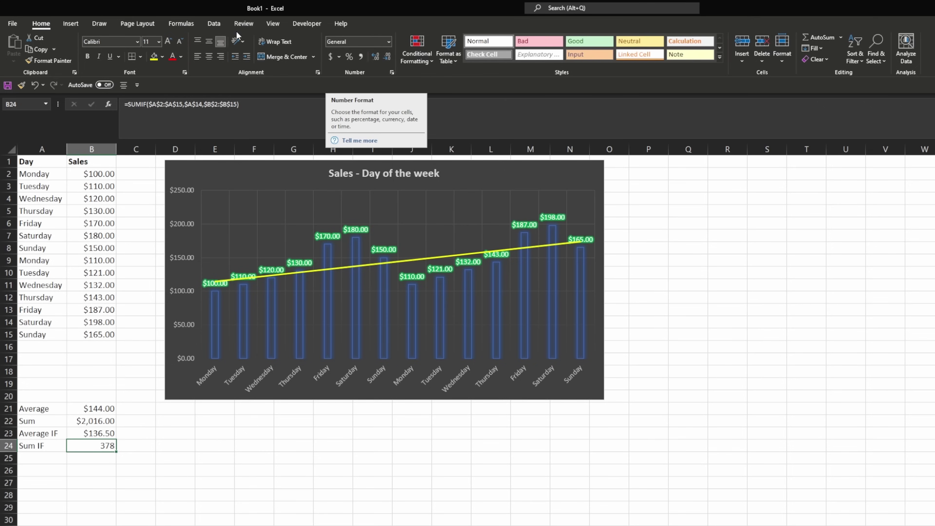
{"action": "left_click", "coordinate": [389, 42]}
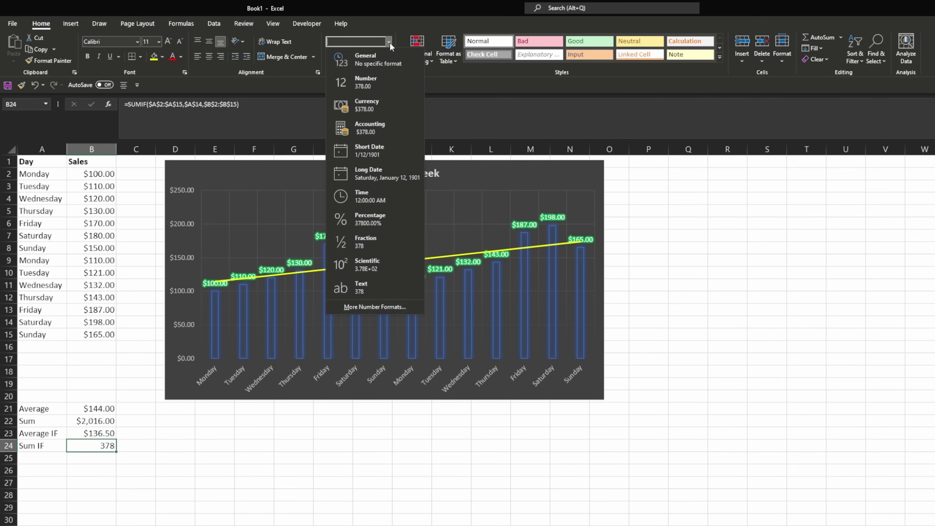
{"action": "left_click", "coordinate": [375, 109]}
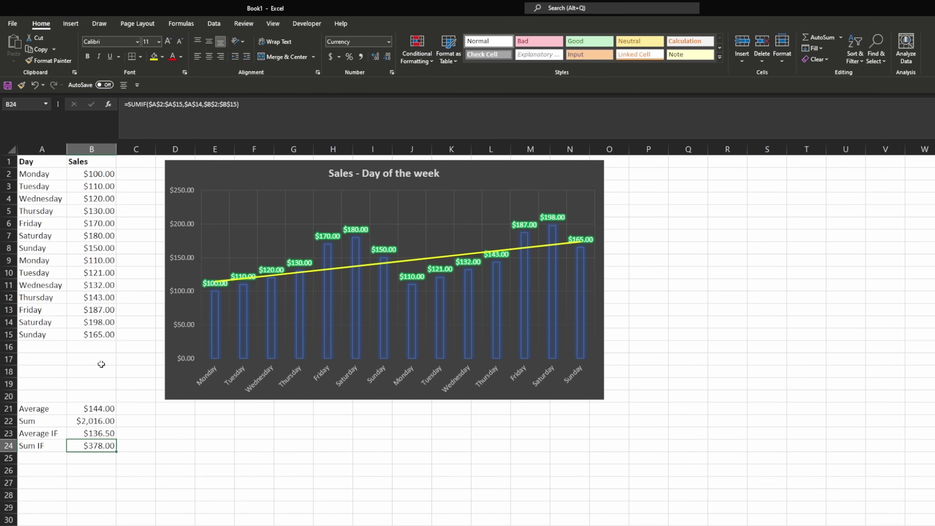
- Change the criterion reference of the SUMIF formula in B24 to the second Friday, cell $A$13
{"action": "left_click", "coordinate": [216, 104]}
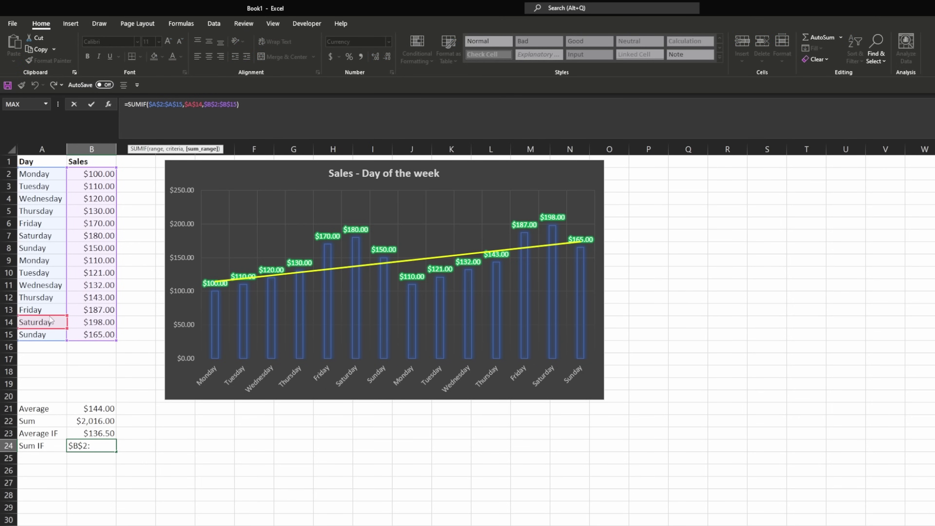
{"action": "mouse_move", "coordinate": [51, 321]}
{"action": "left_mouse_down"}
{"action": "mouse_move", "coordinate": [50, 297]}
{"action": "mouse_move", "coordinate": [50, 310]}
{"action": "left_mouse_up"}
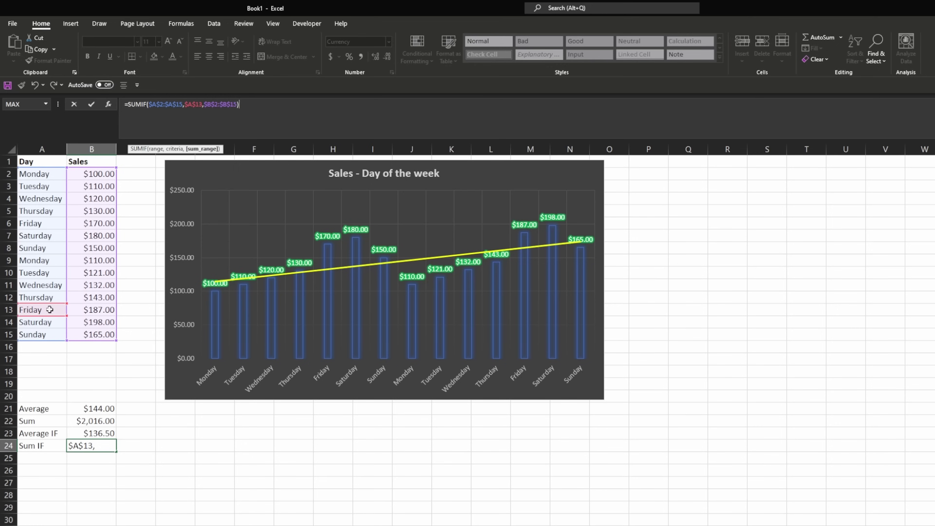
{"action": "key", "text": "Return"}
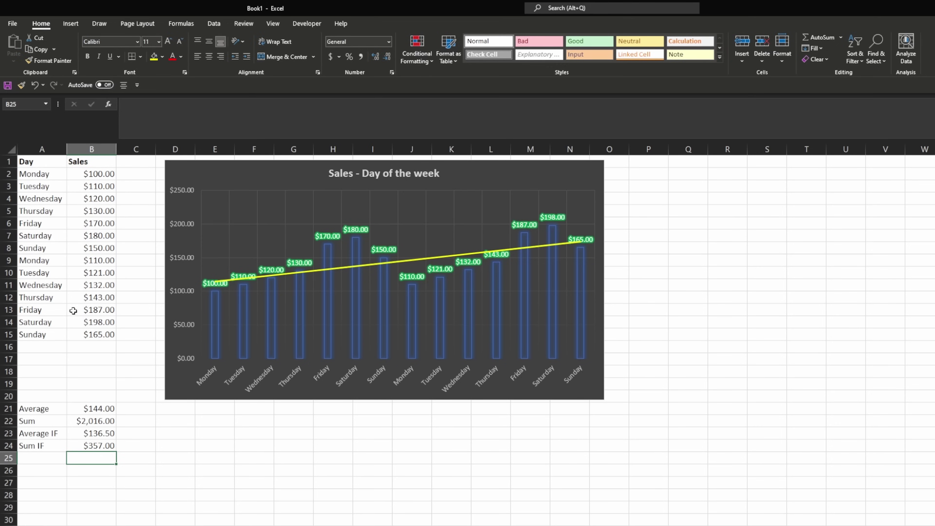
- Inspect the sales entries of both Fridays in B13 and B6, and compare them with the SUMIF result in B24
{"action": "left_click", "coordinate": [94, 310]}
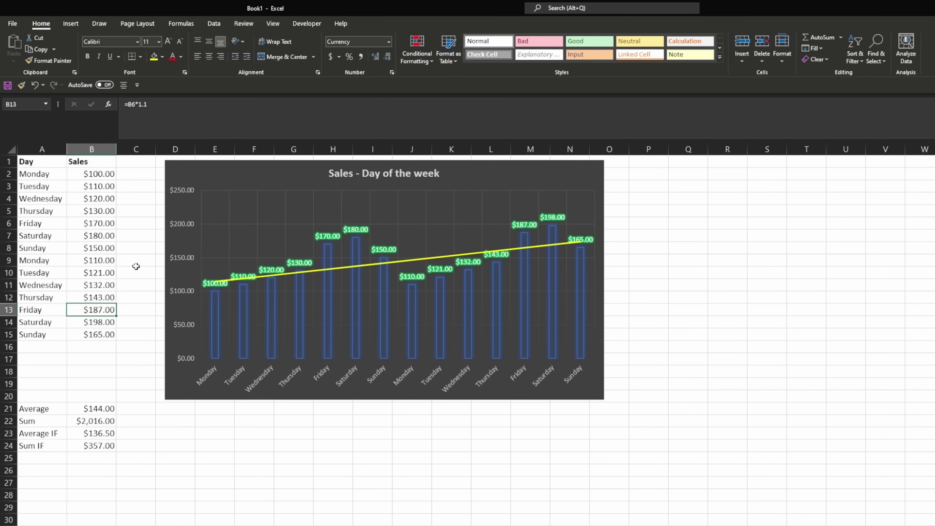
{"action": "key", "text": "Up"}
{"action": "key", "text": "Up"}
{"action": "key", "text": "Up"}
{"action": "key", "text": "Up"}
{"action": "key", "text": "Up"}
{"action": "key", "text": "Up"}
{"action": "key", "text": "Up"}
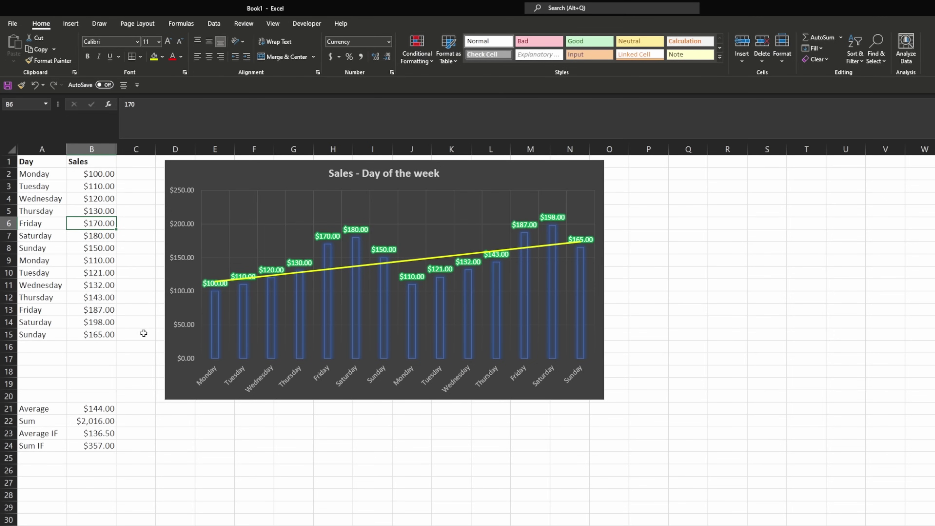
{"action": "left_click", "coordinate": [78, 446]}
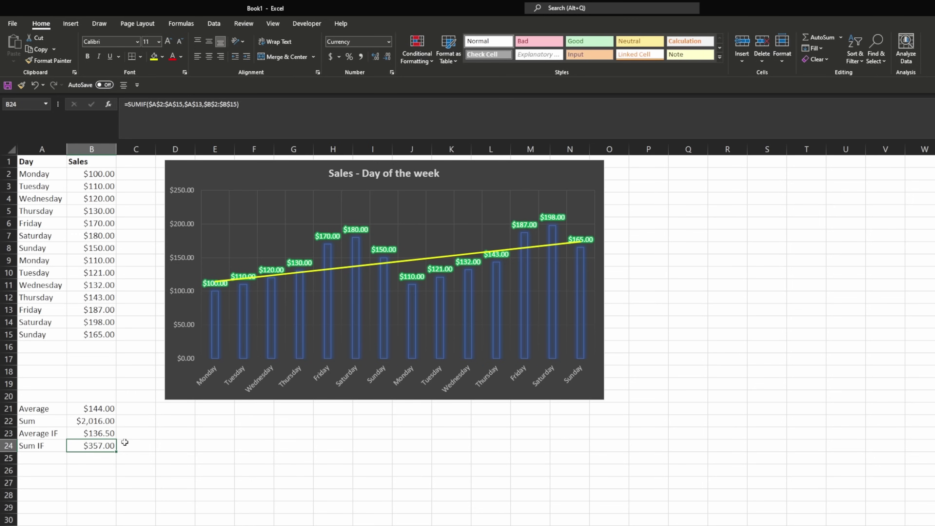
- Set the first Friday's sales in B6 to 180 to test the linked formulas, and restore the value to 170
{"action": "left_click", "coordinate": [105, 214]}
{"action": "left_click", "coordinate": [103, 221]}
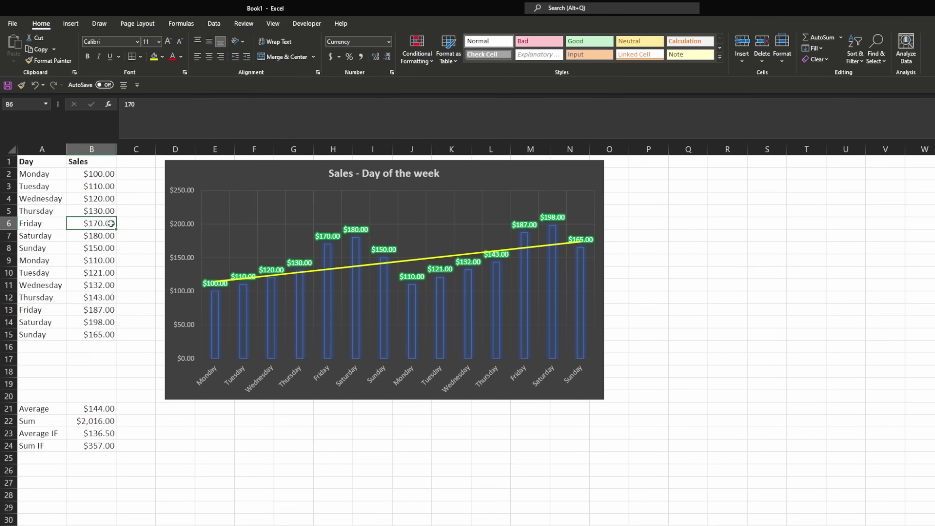
{"action": "type", "text": "180"}
{"action": "key", "text": "Return"}
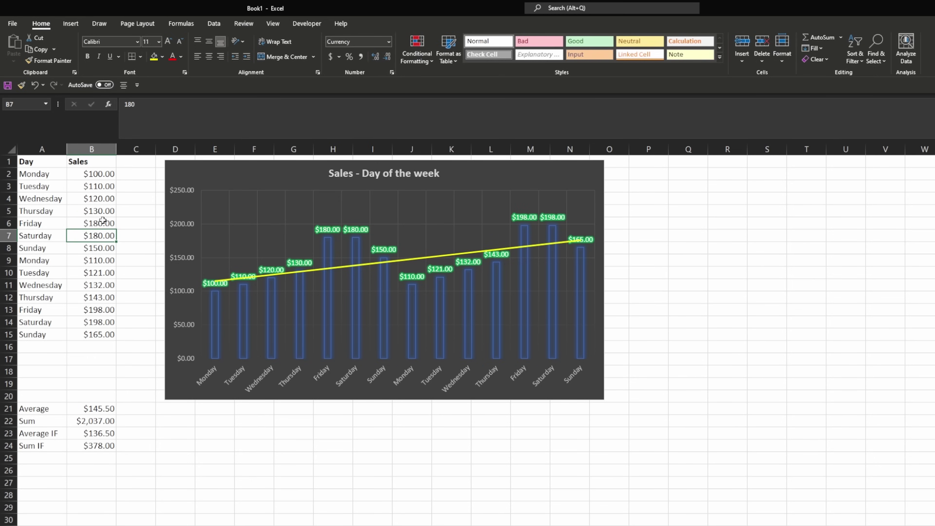
{"action": "left_click", "coordinate": [103, 220]}
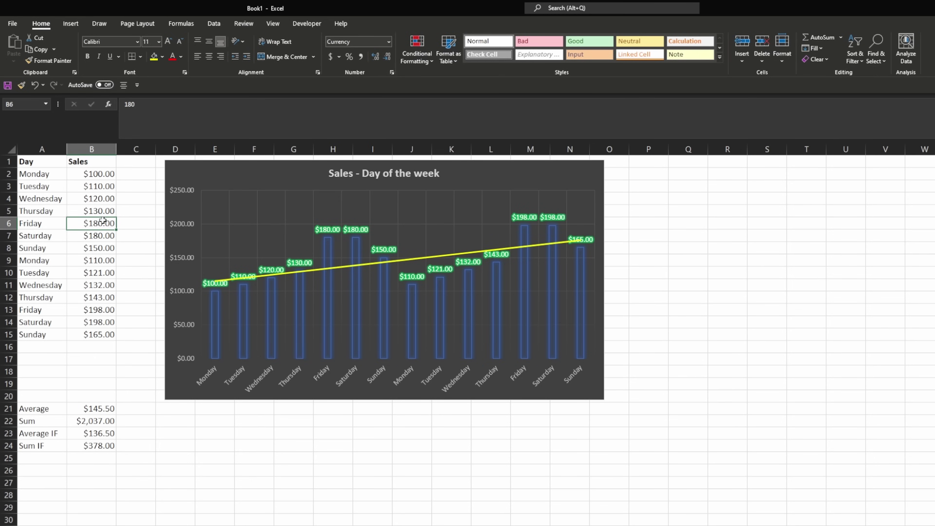
{"action": "type", "text": "170"}
{"action": "key", "text": "Return"}
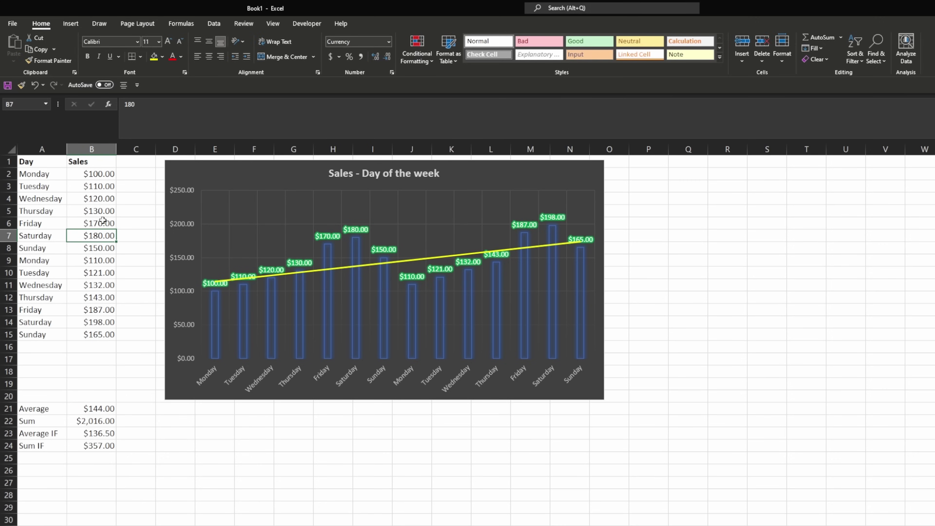
{"action": "left_click", "coordinate": [150, 405]}
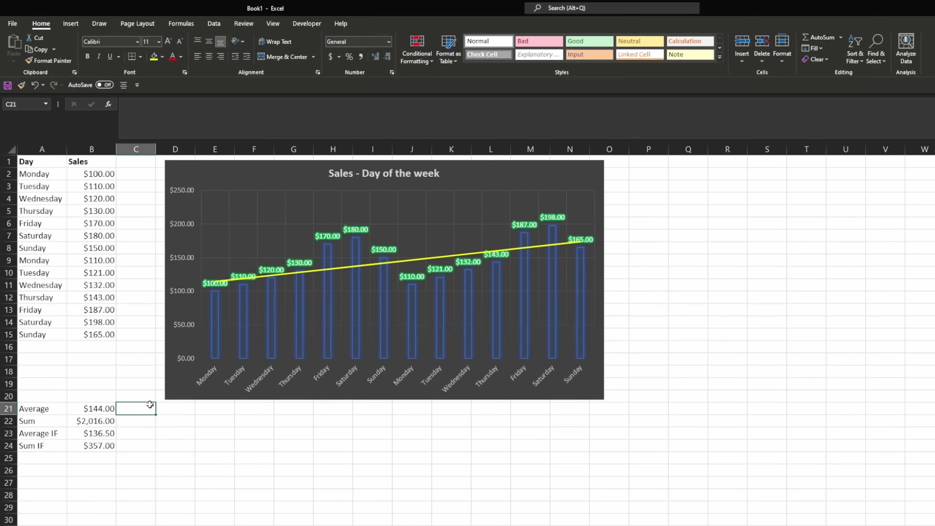
{"action": "left_click", "coordinate": [148, 392]}
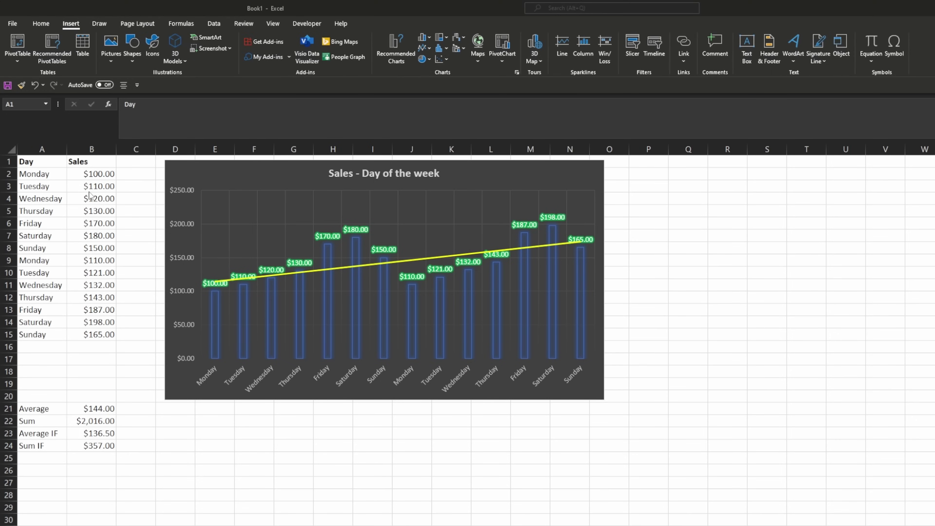
- Apply the Note cell style to the Day and Sales headers in A1:B1
{"action": "left_click", "coordinate": [41, 24]}
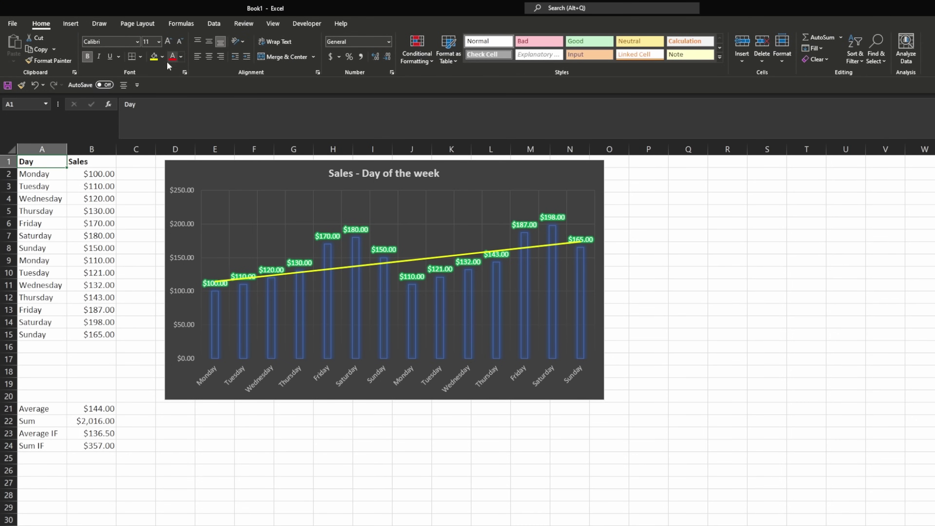
{"action": "left_click_drag", "start_coordinate": [45, 176], "coordinate": [82, 173]}
{"action": "left_click_drag", "start_coordinate": [44, 162], "coordinate": [87, 162]}
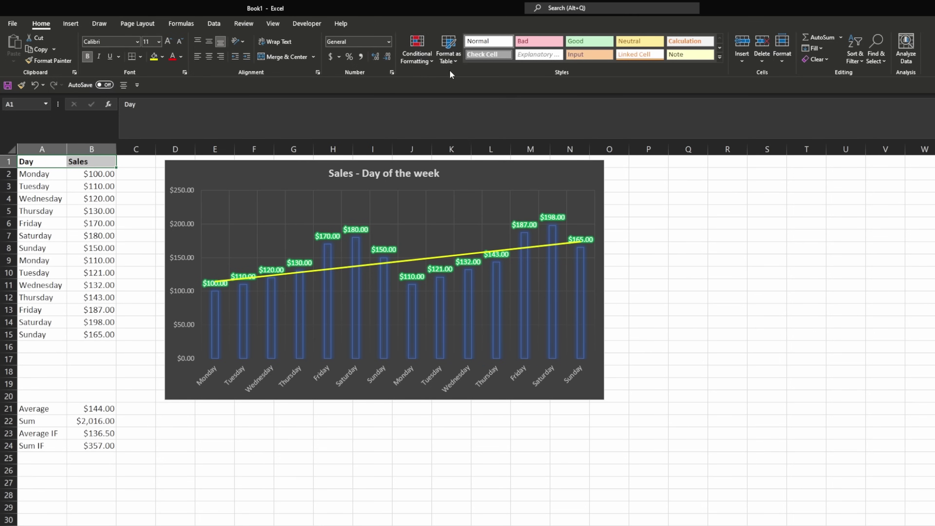
{"action": "left_click", "coordinate": [674, 56]}
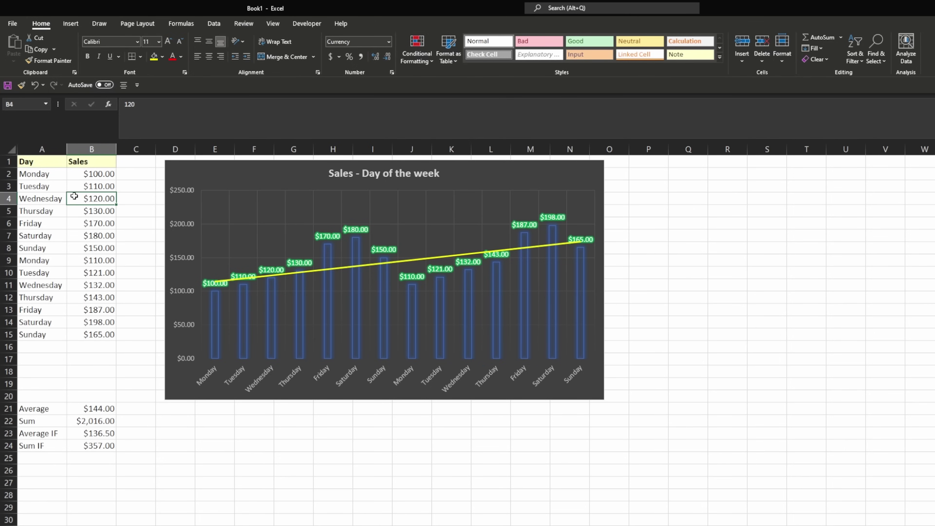
- Look over the available insert, drawing, page layout and formula commands, including the page break options
{"action": "left_click", "coordinate": [55, 187]}
{"action": "key", "text": "Down"}
{"action": "left_click", "coordinate": [72, 22]}
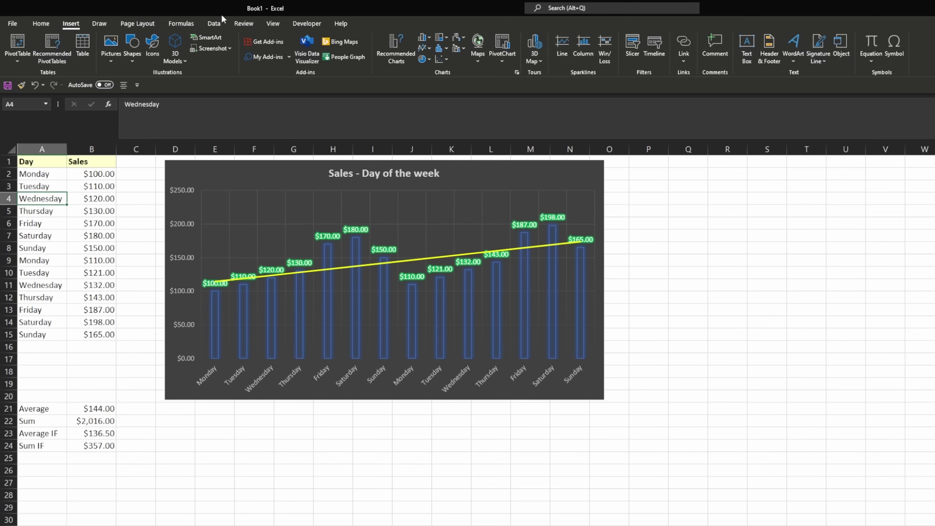
{"action": "left_click", "coordinate": [110, 24]}
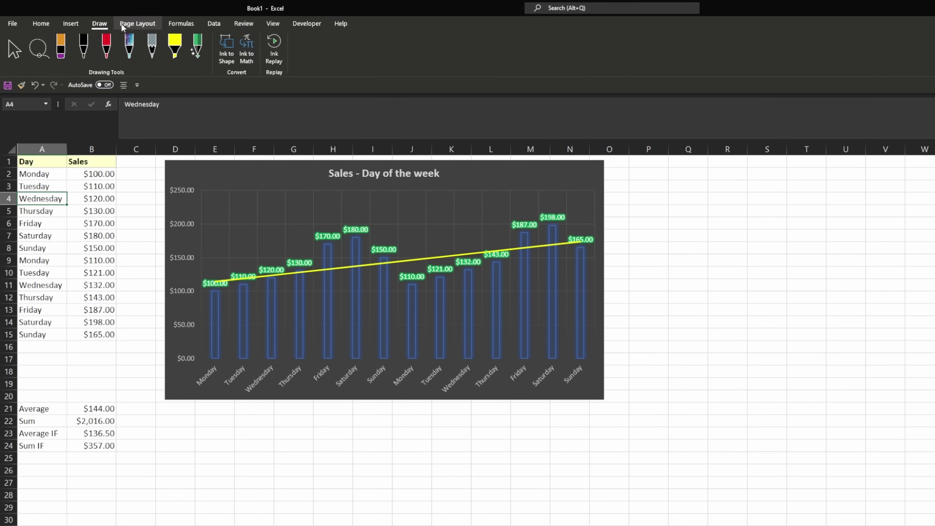
{"action": "left_click", "coordinate": [121, 27]}
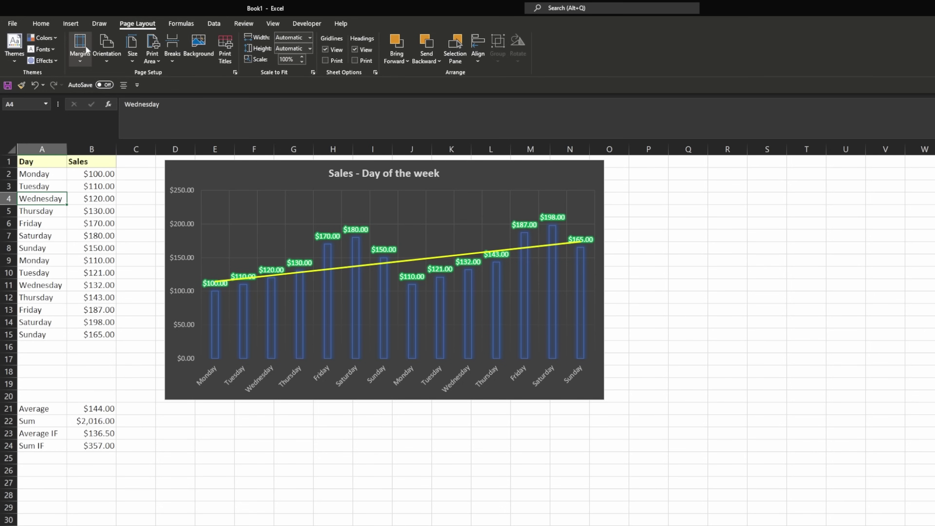
{"action": "left_click", "coordinate": [170, 58]}
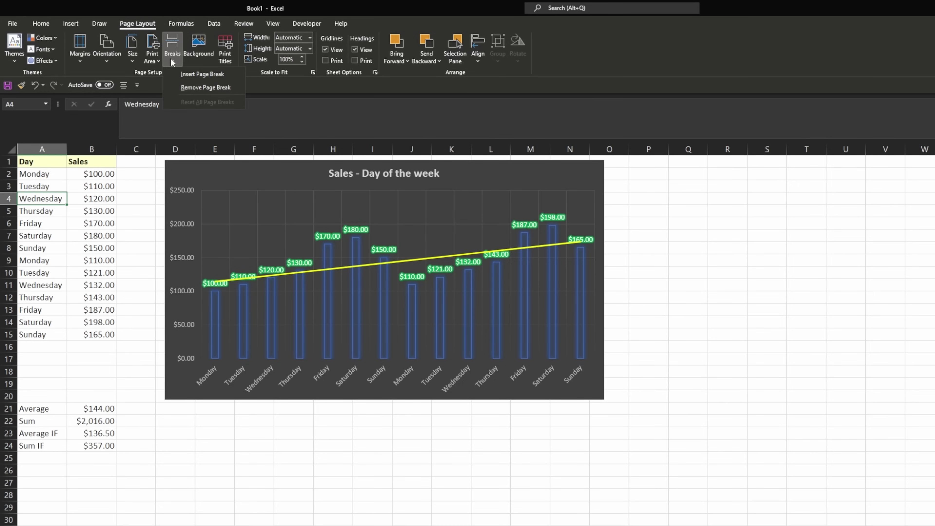
{"action": "left_click", "coordinate": [77, 44]}
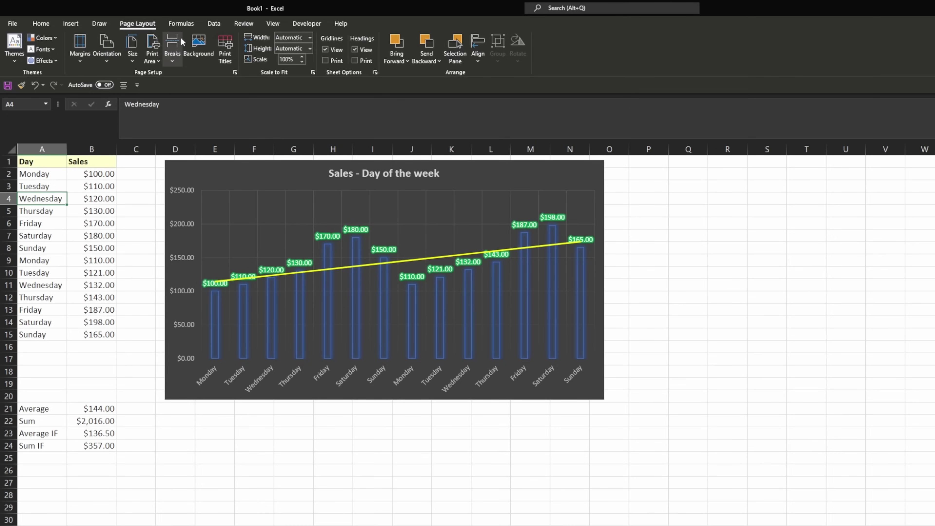
{"action": "left_click", "coordinate": [169, 26]}
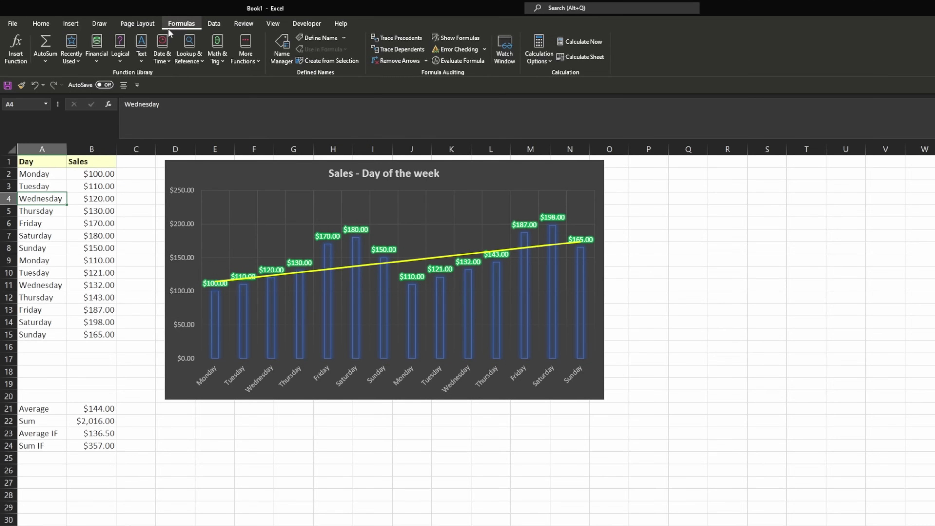
- Review the summary formulas in B21 to B24 and show the list of recently used functions
{"action": "left_click", "coordinate": [75, 410]}
{"action": "left_click", "coordinate": [77, 422]}
{"action": "left_click", "coordinate": [77, 439]}
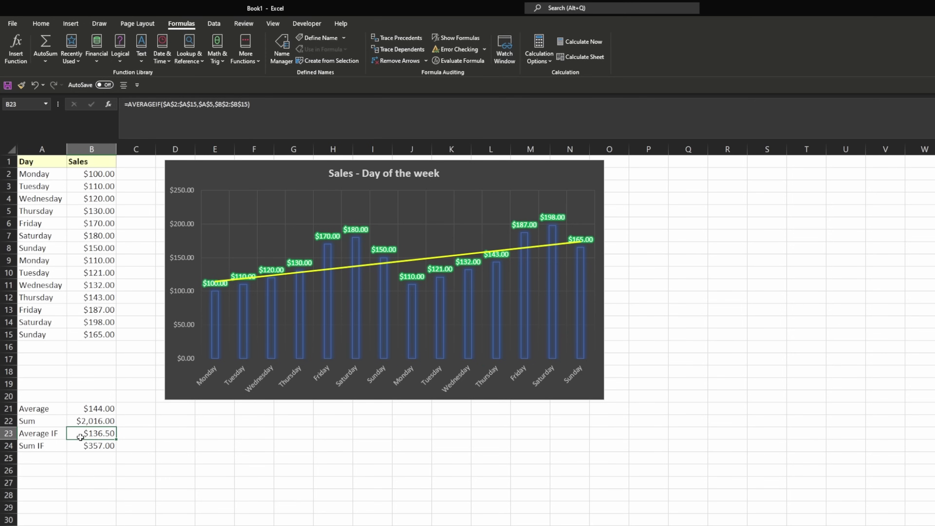
{"action": "left_click", "coordinate": [82, 444]}
{"action": "left_click", "coordinate": [83, 410]}
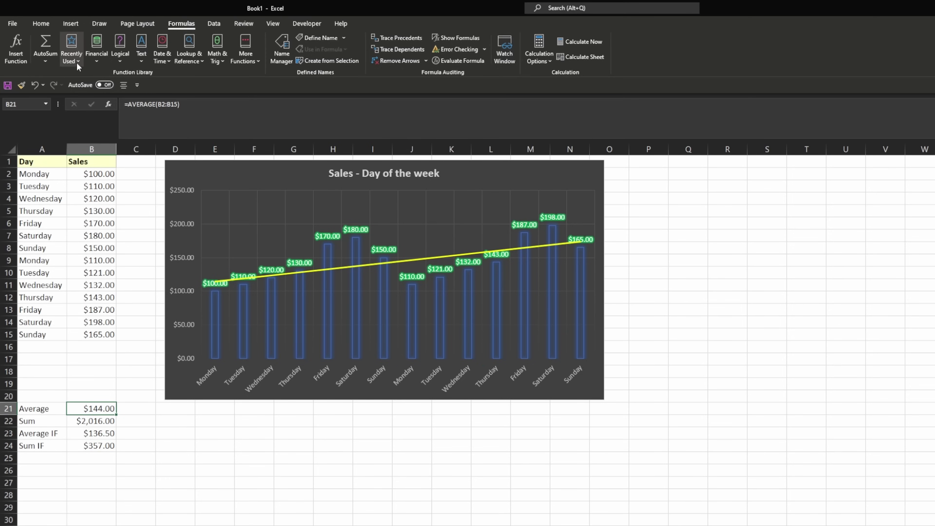
{"action": "left_click", "coordinate": [78, 55]}
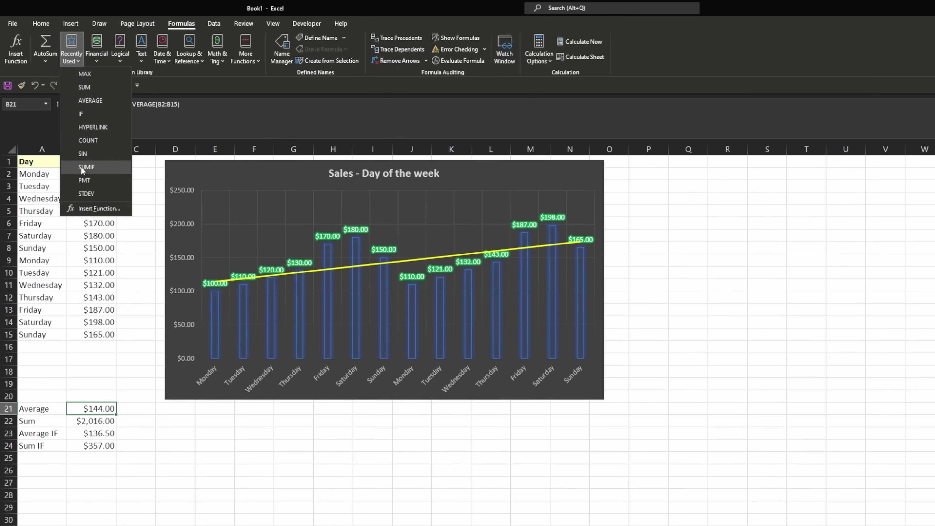
- Look over the available financial, logical and text functions in the function library
{"action": "left_click", "coordinate": [77, 51]}
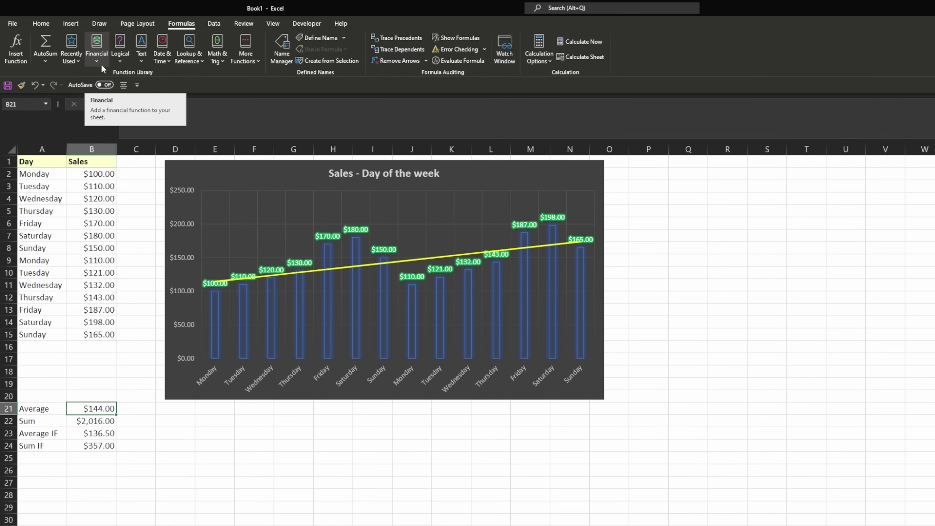
{"action": "left_click", "coordinate": [103, 58]}
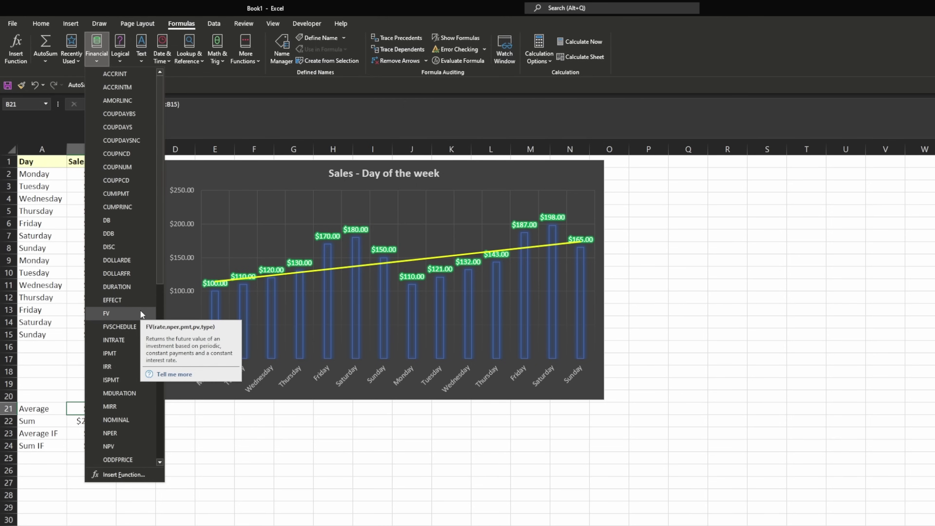
{"action": "scroll", "coordinate": [126, 365], "scroll_direction": "down", "scroll_amount": 2}
{"action": "scroll", "coordinate": [126, 364], "scroll_direction": "down", "scroll_amount": 6}
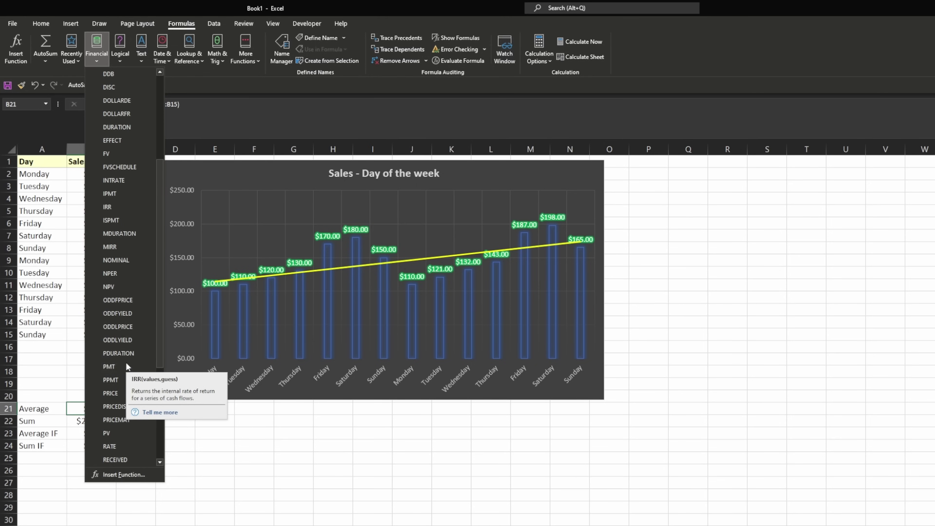
{"action": "scroll", "coordinate": [137, 358], "scroll_direction": "up", "scroll_amount": 9}
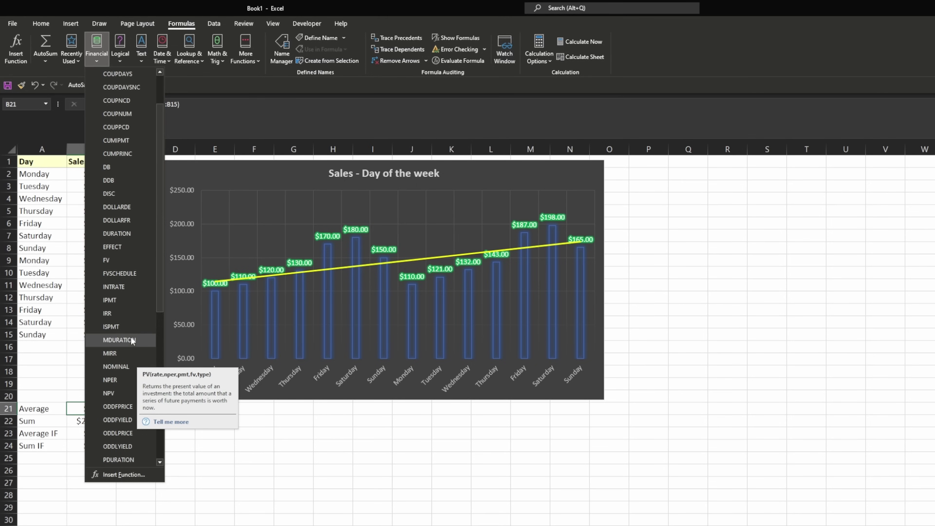
{"action": "left_click", "coordinate": [124, 45]}
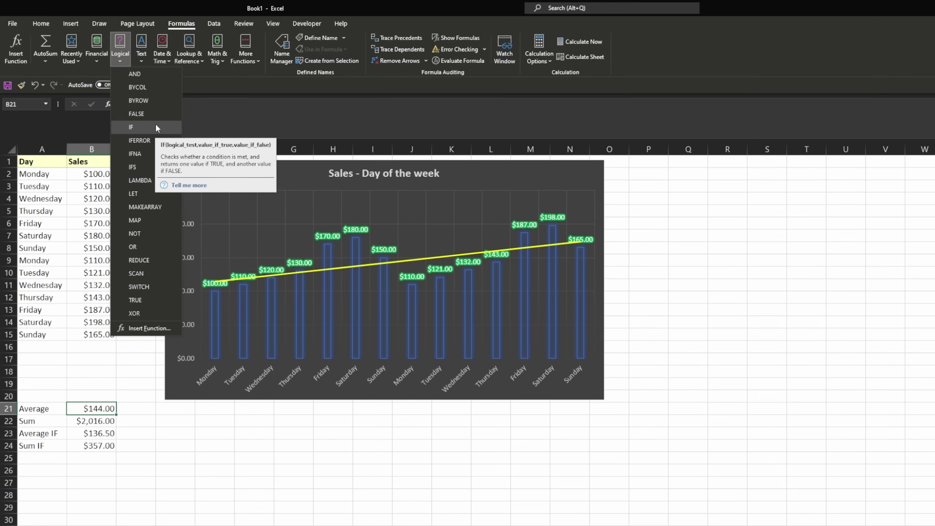
{"action": "left_click", "coordinate": [146, 58]}
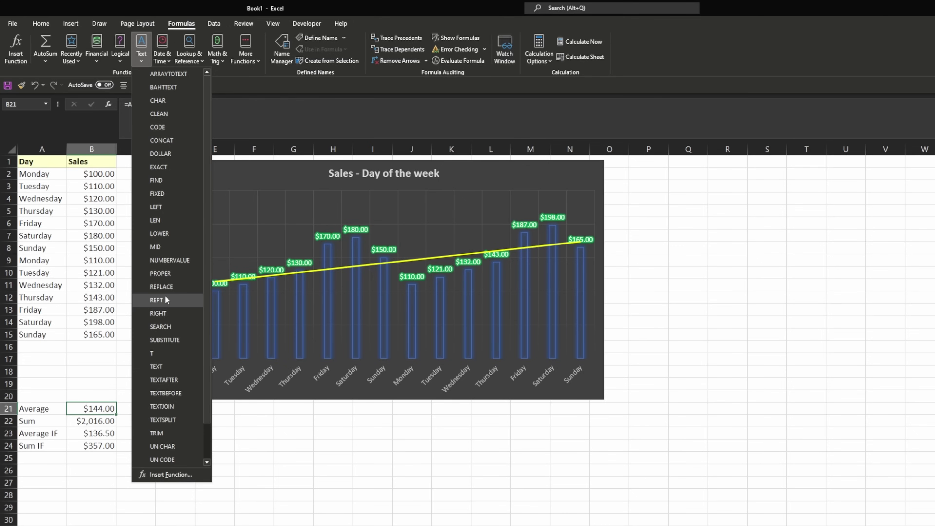
{"action": "left_click", "coordinate": [222, 416]}
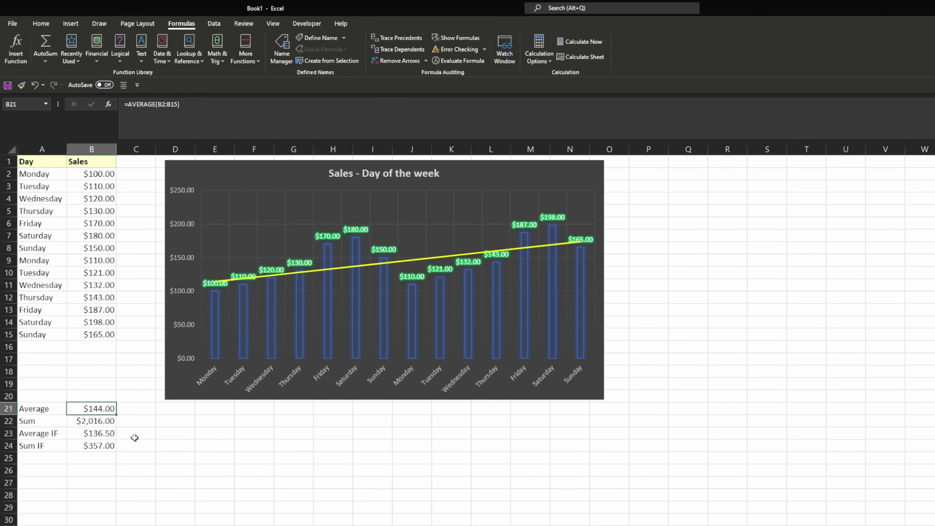
- Enter the sample text EXCEL in A26 and Excel in B26
{"action": "left_click", "coordinate": [57, 470]}
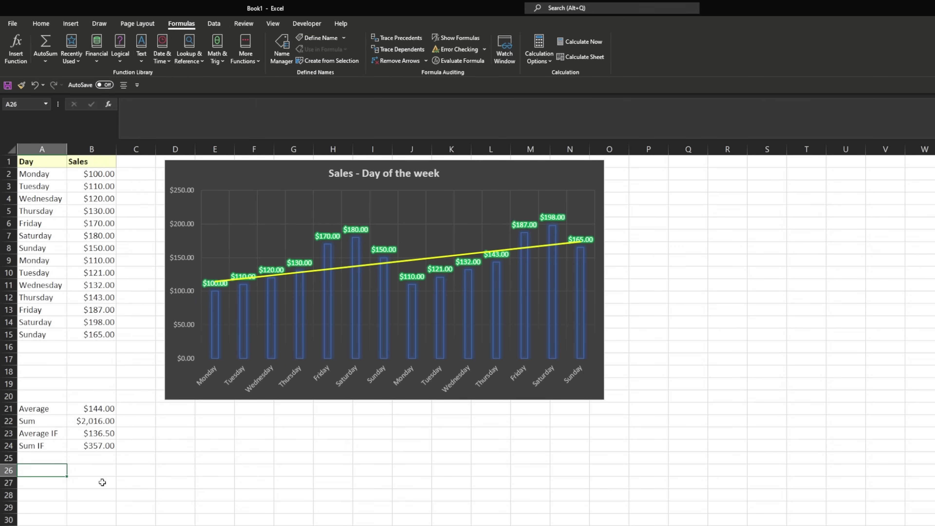
{"action": "type", "text": "EXCEL"}
{"action": "key", "text": "Return"}
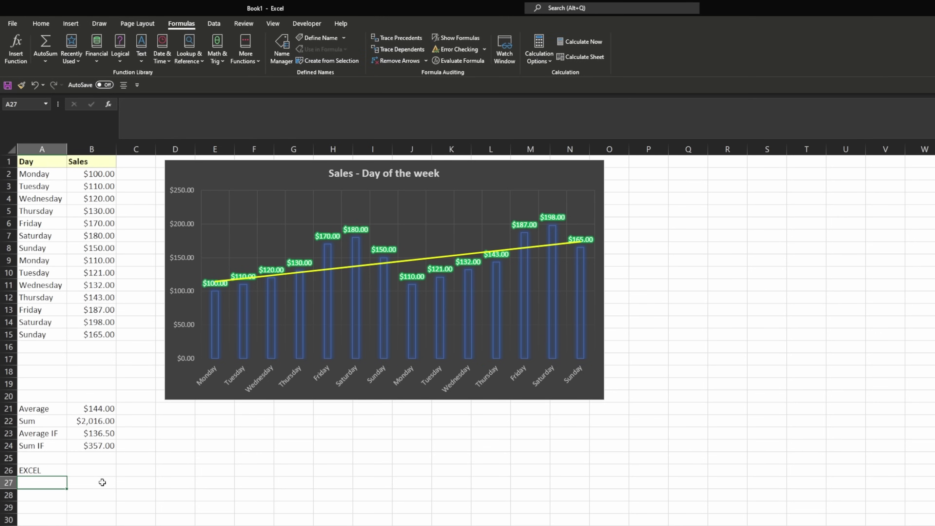
{"action": "left_click", "coordinate": [52, 469]}
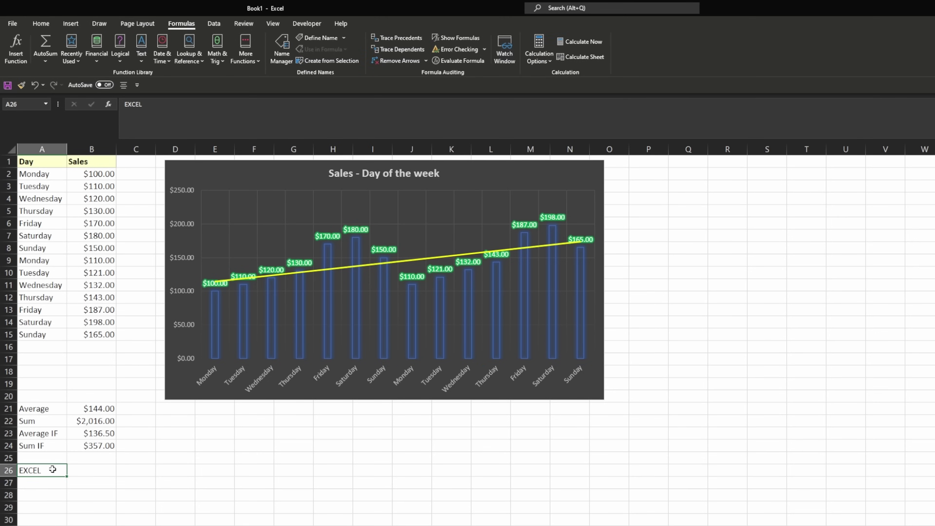
{"action": "left_click", "coordinate": [74, 470]}
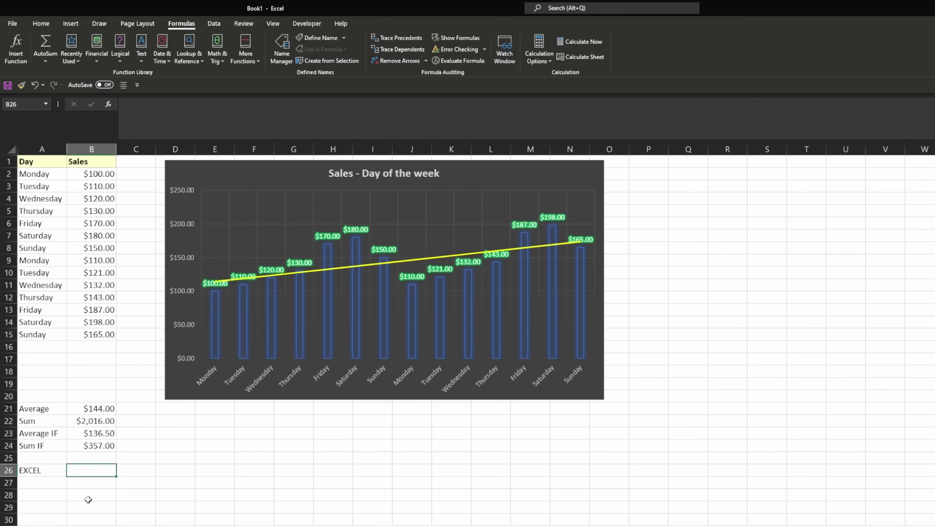
{"action": "type", "text": "Excel"}
{"action": "key", "text": "Return"}
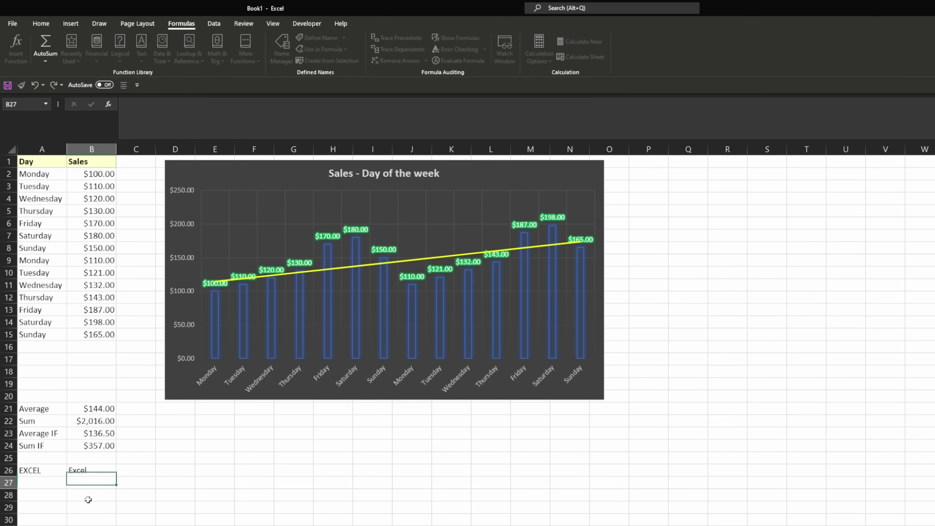
- Convert the A26 text to proper case in A27 with the PROPER function
{"action": "left_click", "coordinate": [53, 486]}
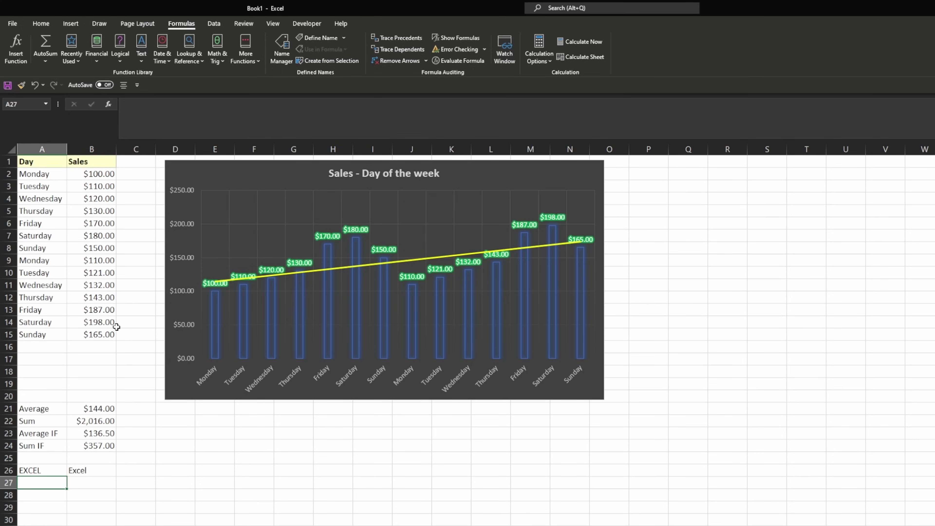
{"action": "left_click", "coordinate": [149, 60]}
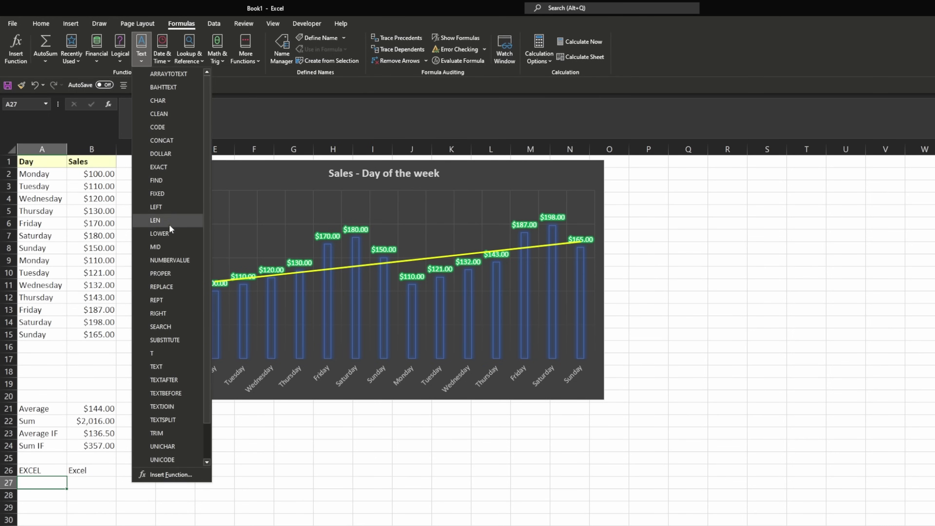
{"action": "left_click", "coordinate": [176, 271]}
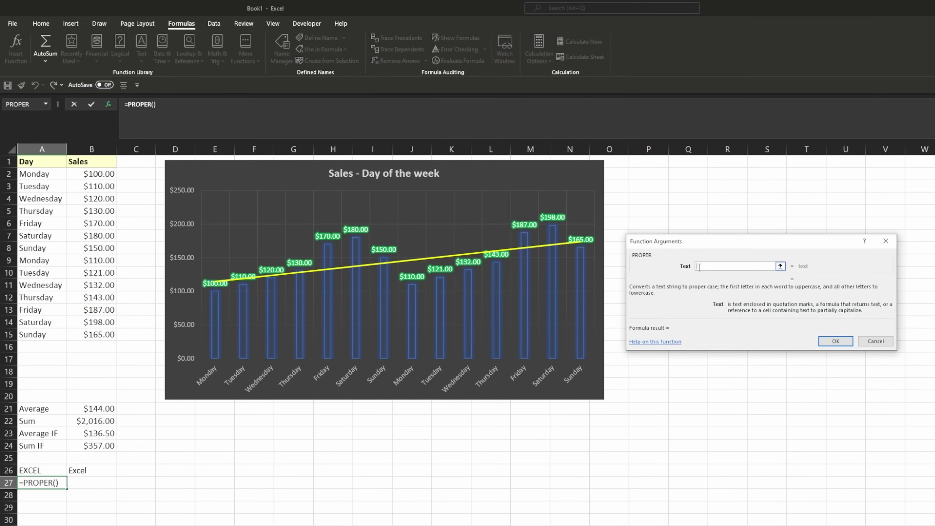
{"action": "left_click", "coordinate": [57, 471]}
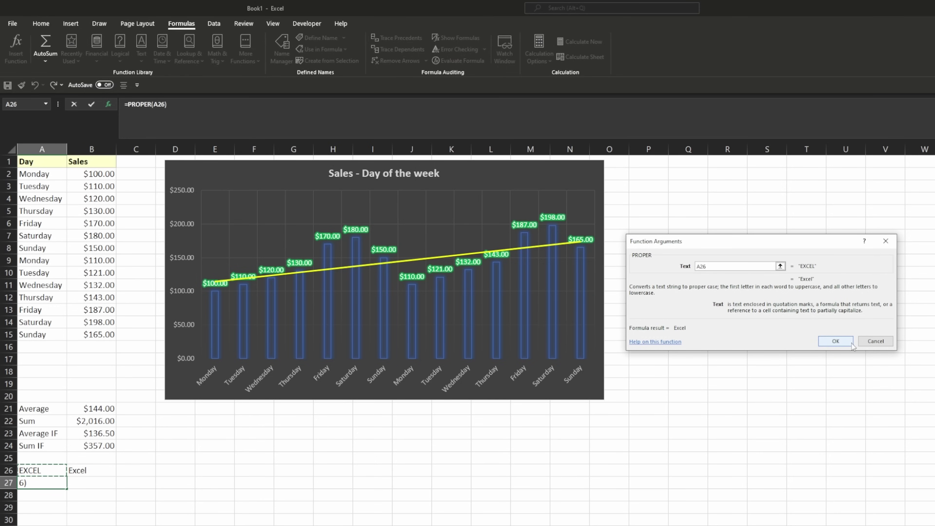
{"action": "left_click", "coordinate": [835, 341]}
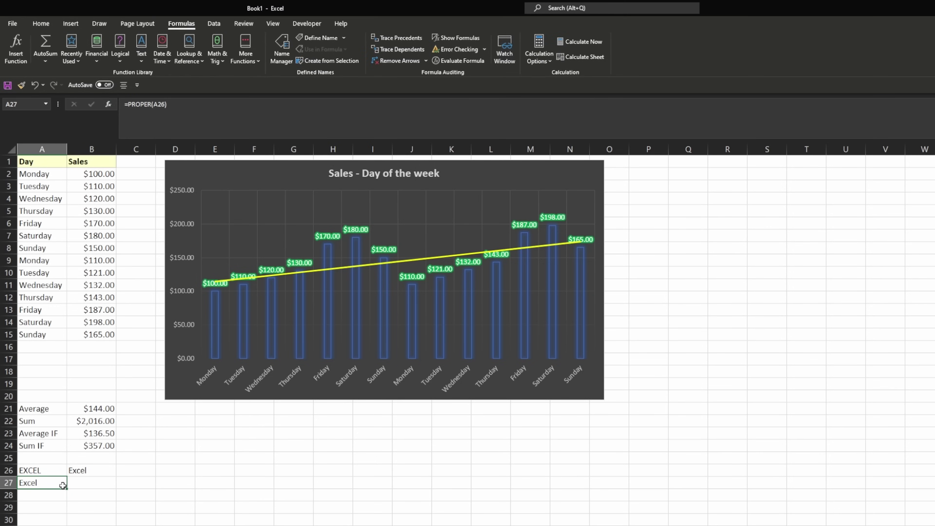
{"action": "left_click", "coordinate": [79, 484]}
{"action": "left_click", "coordinate": [53, 487]}
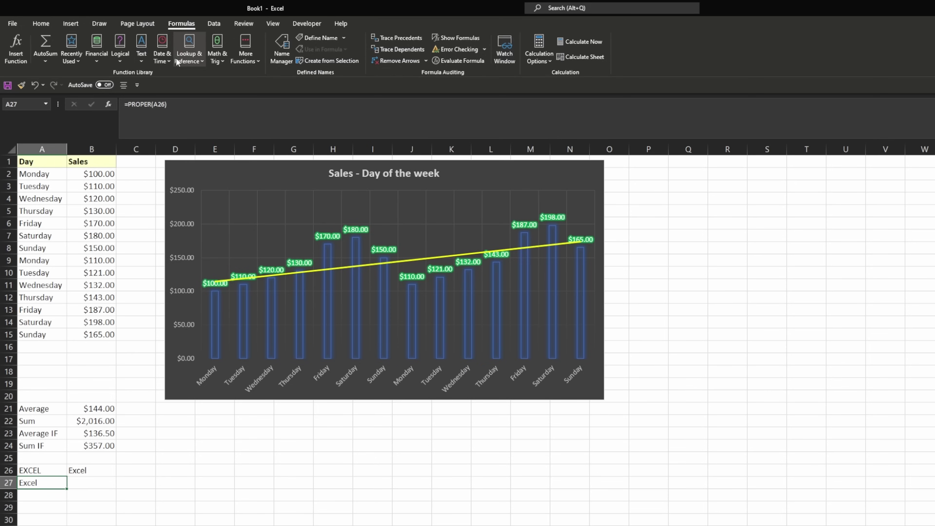
- Examine the available date and time functions and the lookup and reference functions, including the description of MATCH
{"action": "left_click", "coordinate": [169, 61]}
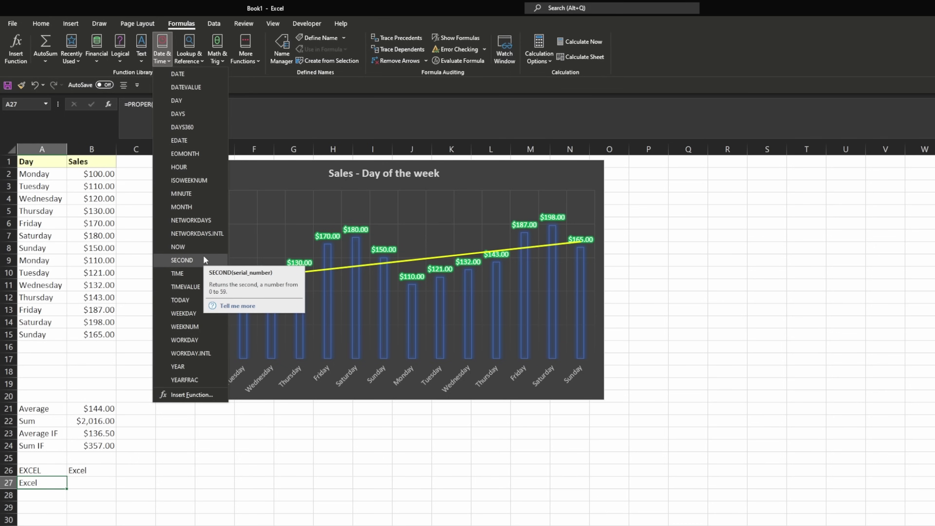
{"action": "left_click", "coordinate": [139, 205]}
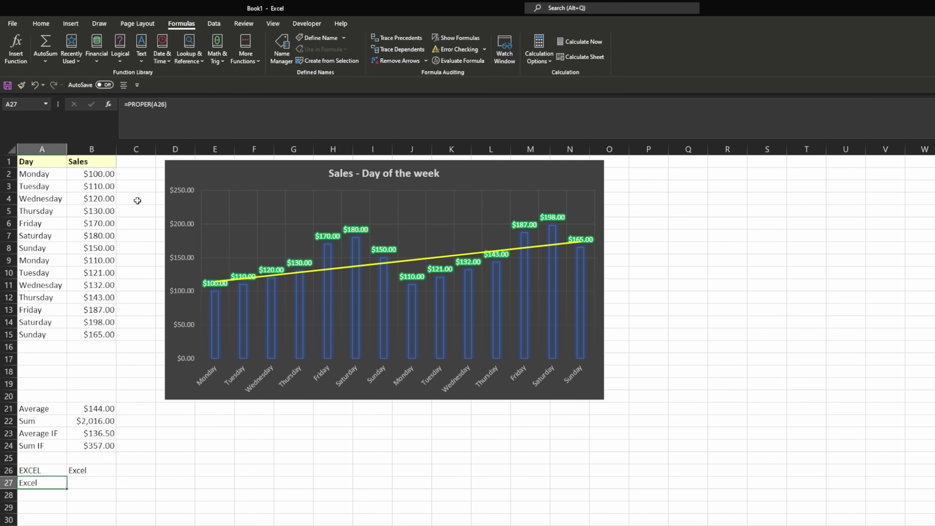
{"action": "left_click", "coordinate": [202, 62]}
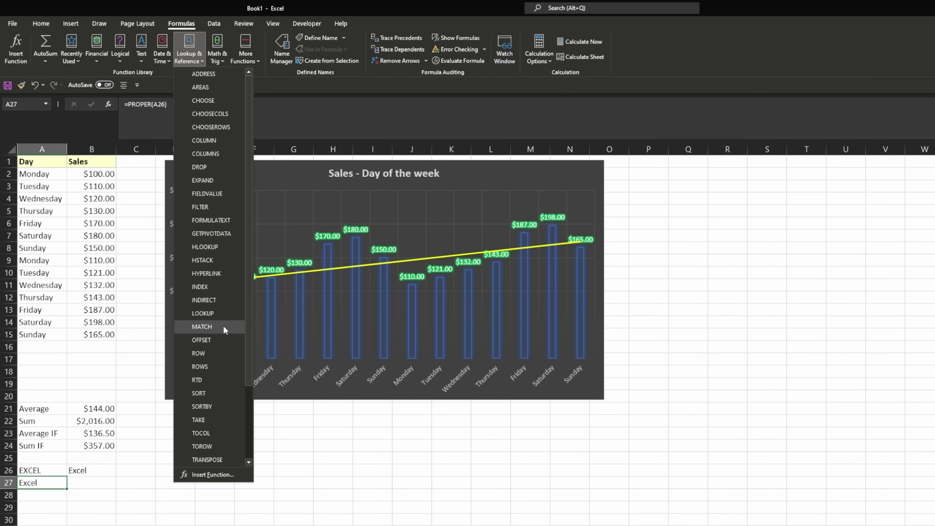
{"action": "scroll", "coordinate": [223, 326], "scroll_direction": "down", "scroll_amount": 3}
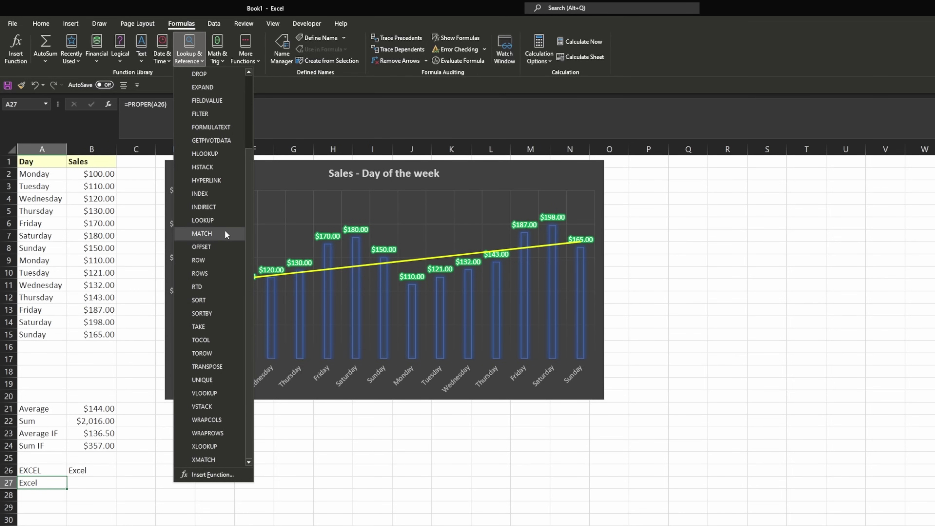
{"action": "mouse_move", "coordinate": [226, 234]}
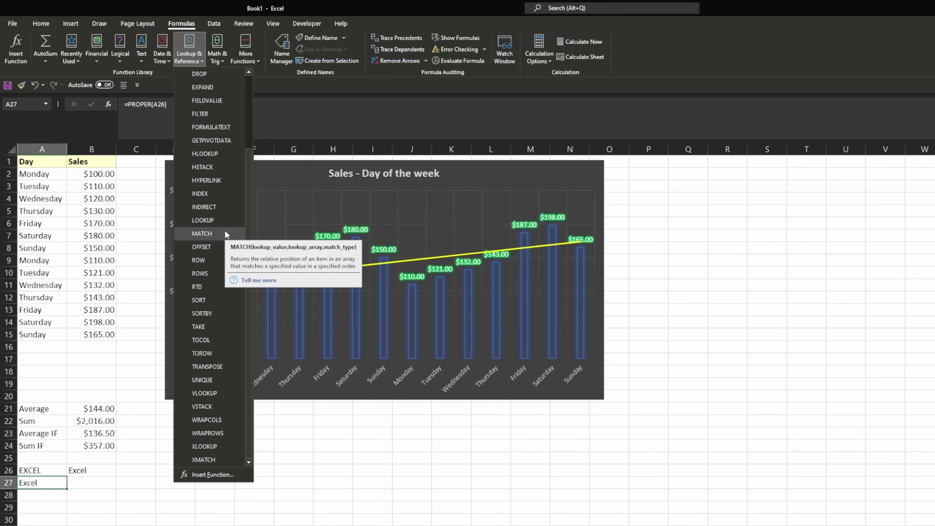
{"action": "left_click", "coordinate": [173, 488]}
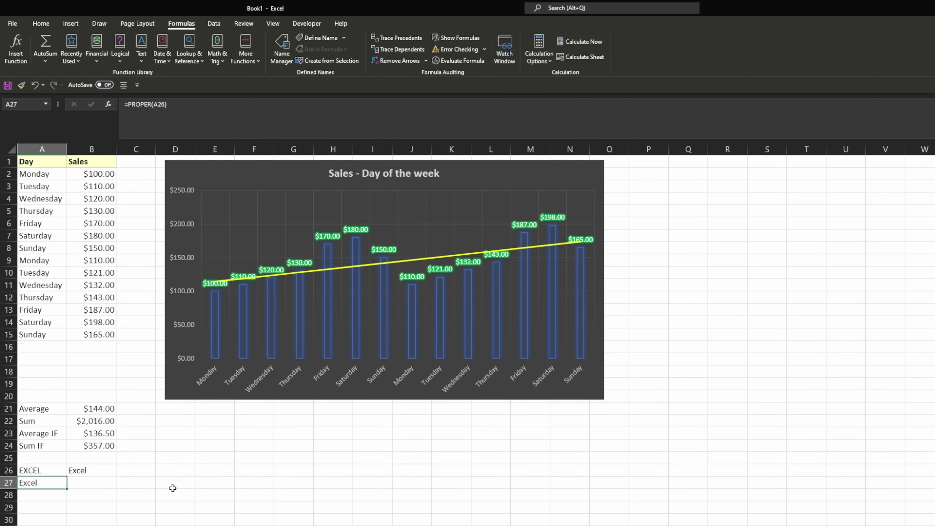
{"action": "left_click", "coordinate": [51, 411]}
{"action": "left_click_drag", "start_coordinate": [55, 410], "coordinate": [55, 445]}
{"action": "left_click", "coordinate": [53, 414]}
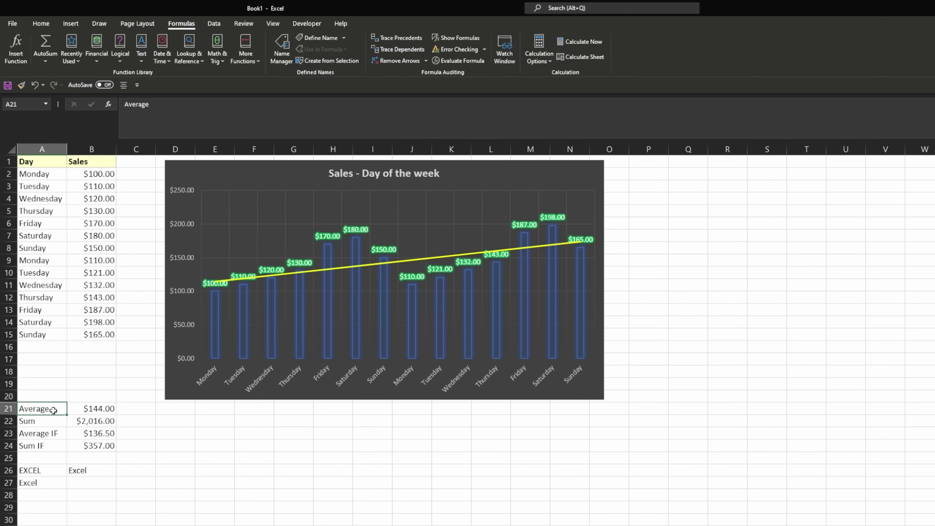
{"action": "left_click", "coordinate": [209, 435]}
{"action": "left_click_drag", "start_coordinate": [209, 435], "coordinate": [318, 435]}
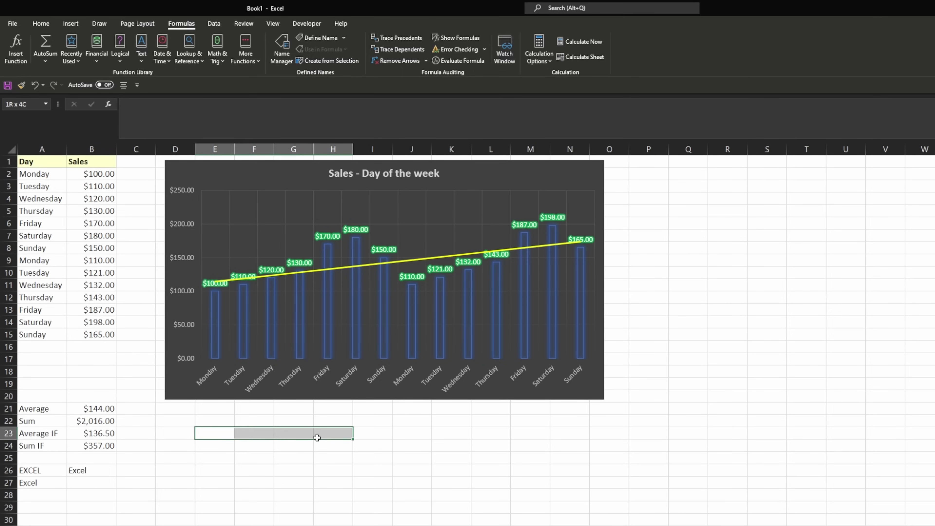
{"action": "left_click_drag", "start_coordinate": [53, 411], "coordinate": [55, 443]}
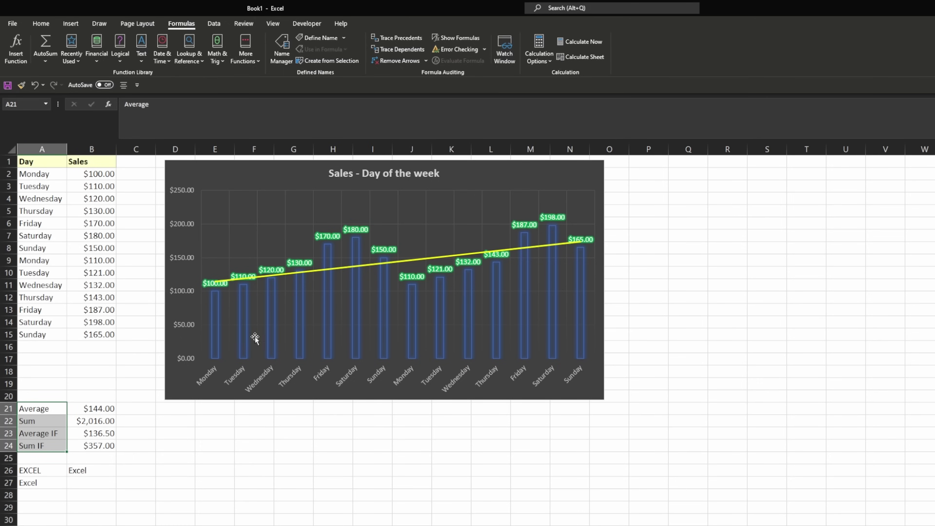
- Lay out the summary labels from A21:A24 horizontally starting at E22 with the TRANSPOSE function
{"action": "left_click", "coordinate": [206, 421]}
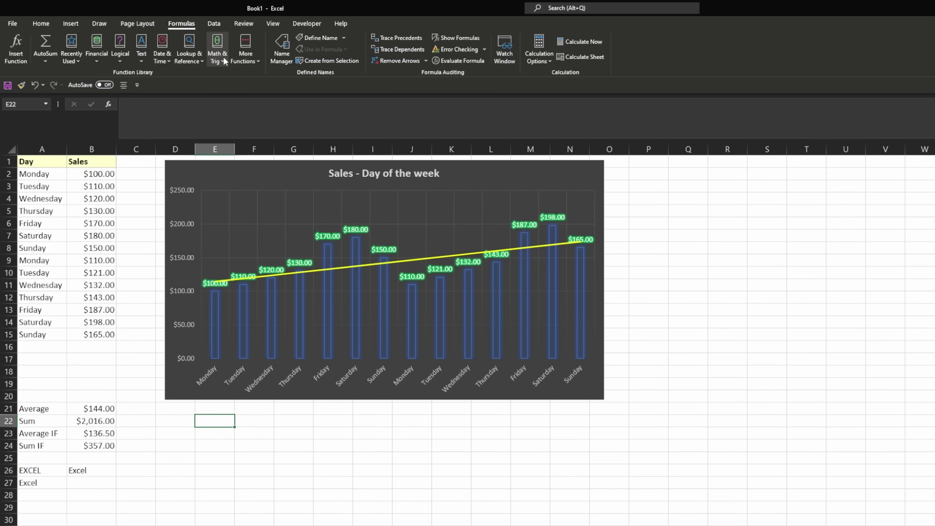
{"action": "left_click", "coordinate": [200, 54]}
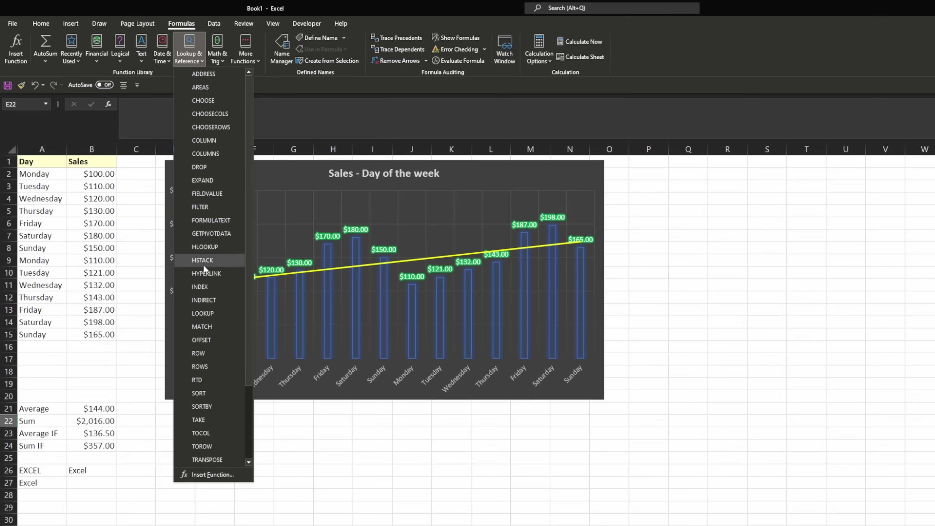
{"action": "left_click", "coordinate": [216, 459]}
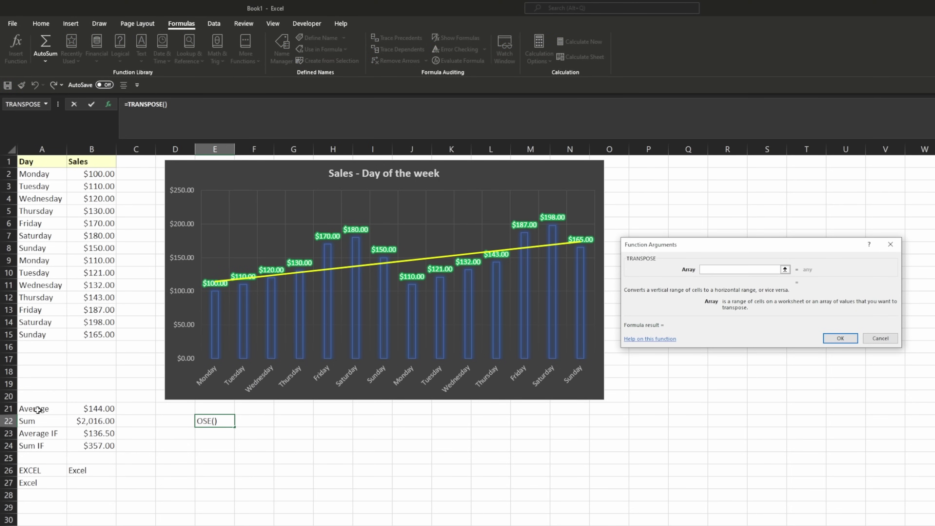
{"action": "left_click_drag", "start_coordinate": [38, 410], "coordinate": [36, 446]}
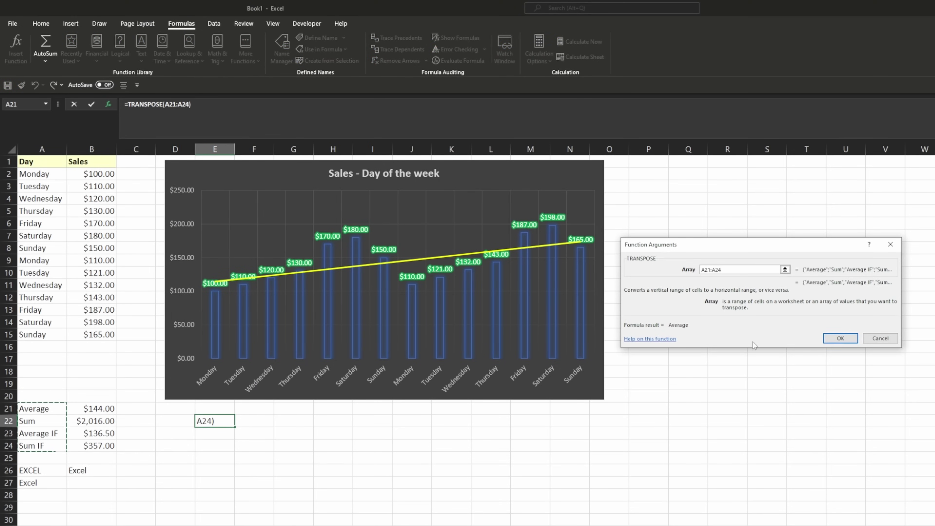
{"action": "left_click", "coordinate": [840, 339]}
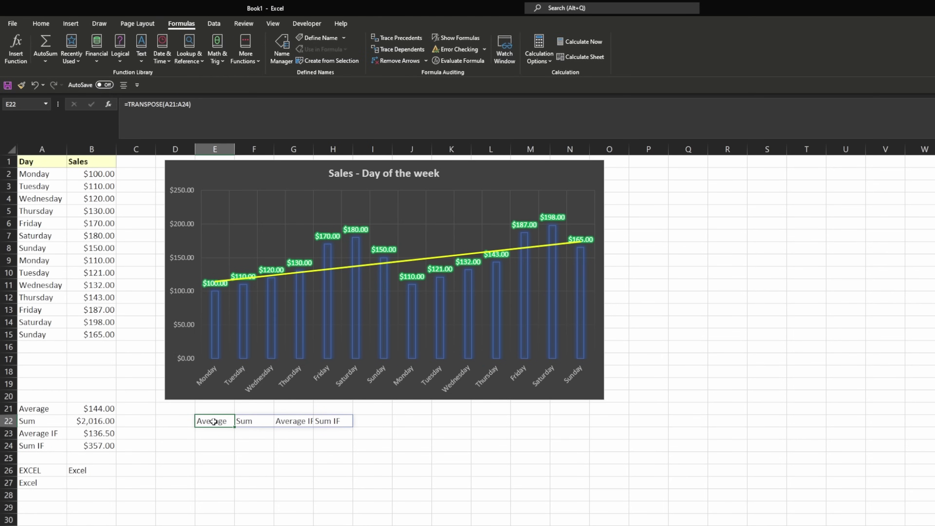
{"action": "left_click_drag", "start_coordinate": [213, 422], "coordinate": [334, 421]}
{"action": "left_click", "coordinate": [216, 434]}
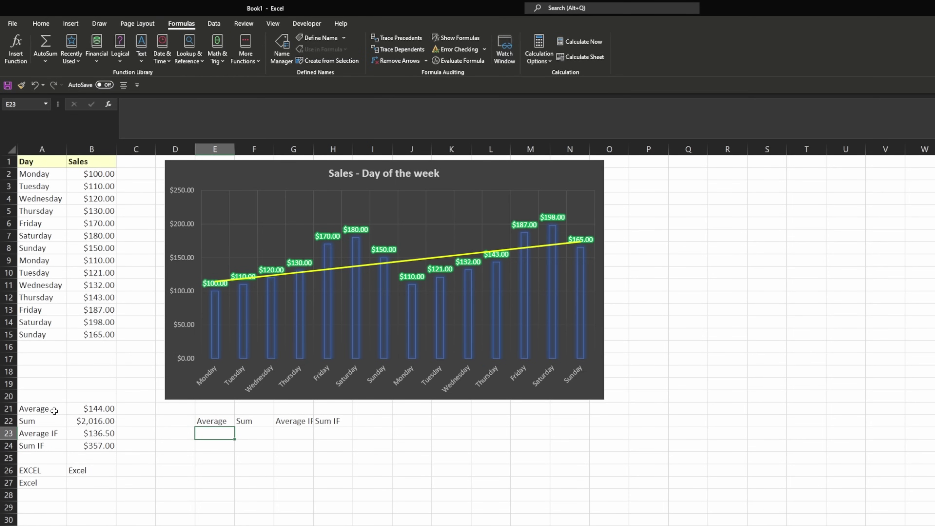
- Copy the summary labels in A21:A24 and paste them transposed into row 23 starting at E23
{"action": "left_click_drag", "start_coordinate": [55, 411], "coordinate": [53, 441]}
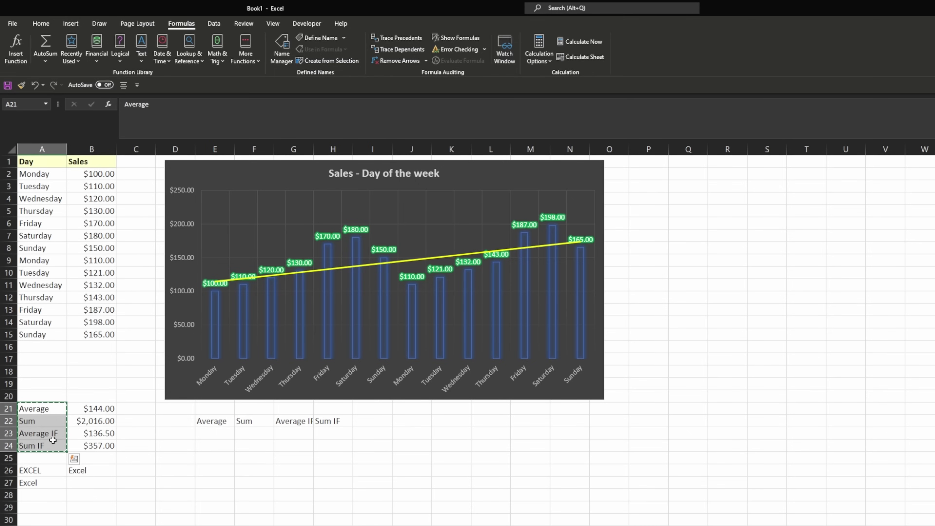
{"action": "right_click", "coordinate": [59, 425]}
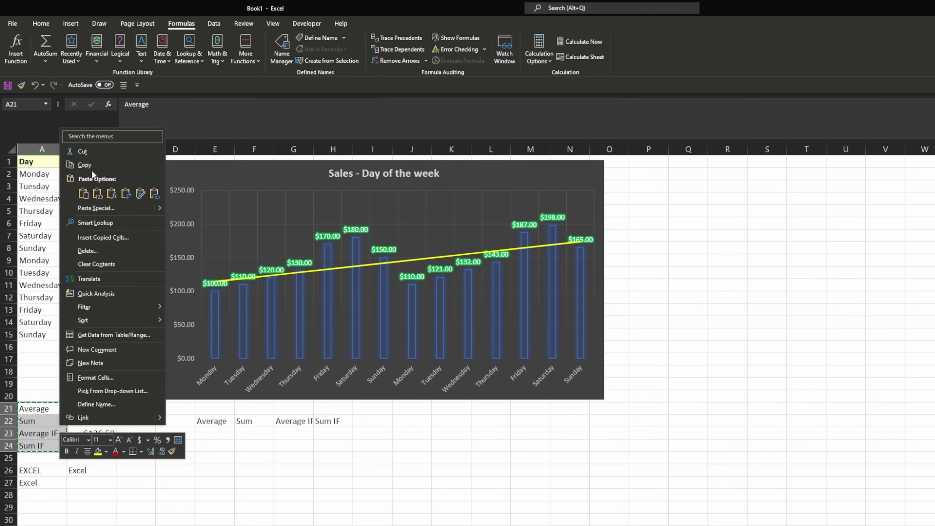
{"action": "left_click", "coordinate": [96, 165]}
{"action": "left_click", "coordinate": [212, 436]}
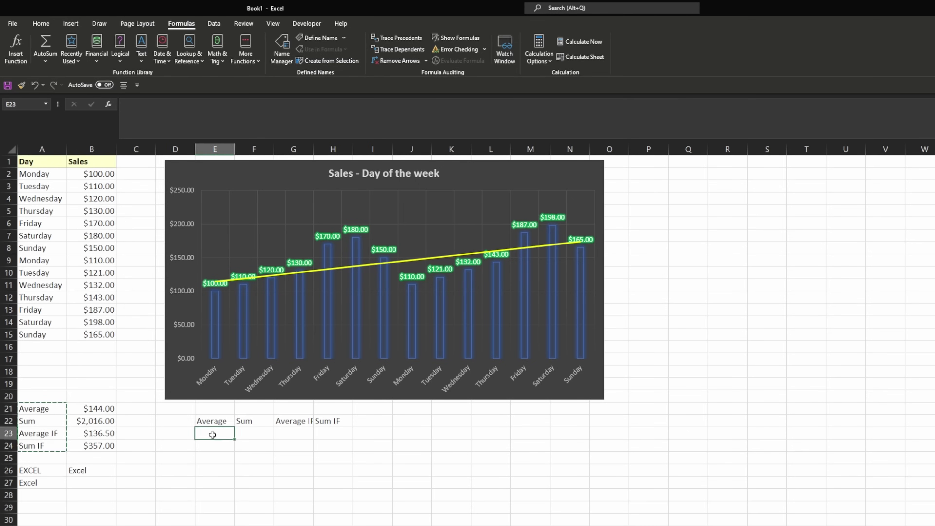
{"action": "right_click", "coordinate": [212, 435]}
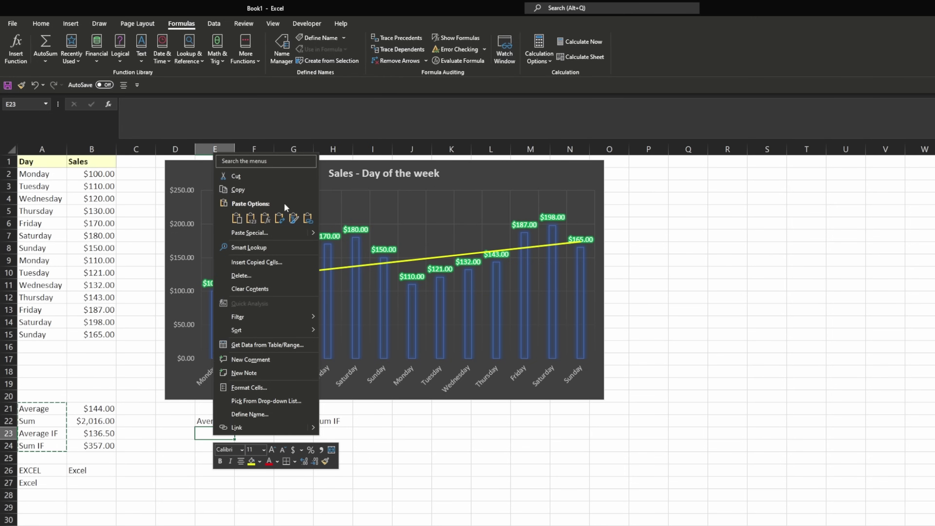
{"action": "left_click", "coordinate": [279, 218]}
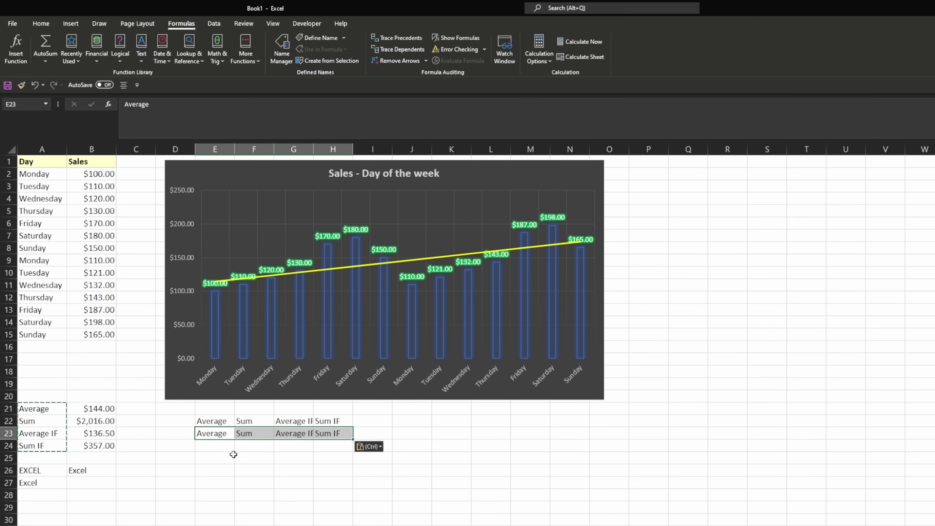
- Clear both rows of transposed labels from E22:H23
{"action": "left_click_drag", "start_coordinate": [217, 420], "coordinate": [316, 435]}
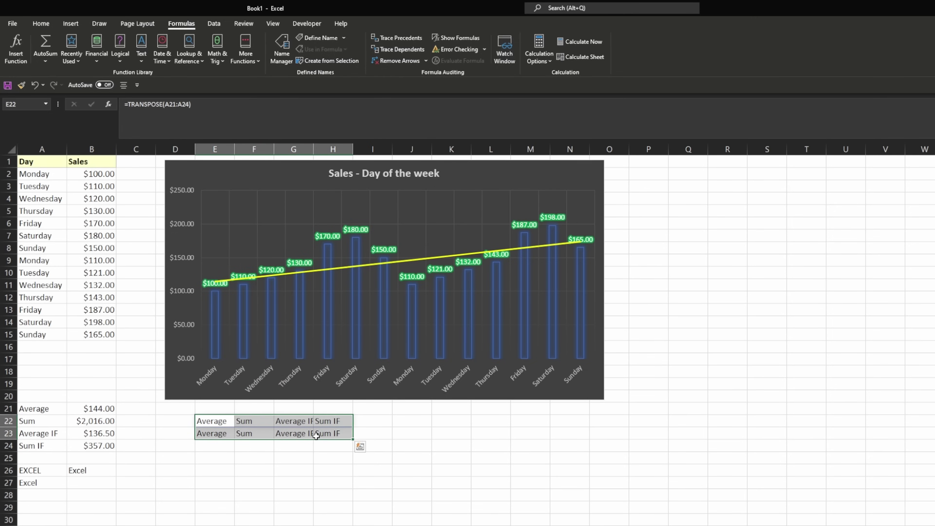
{"action": "key", "text": "Delete"}
{"action": "left_click", "coordinate": [189, 420]}
{"action": "key", "text": "Right"}
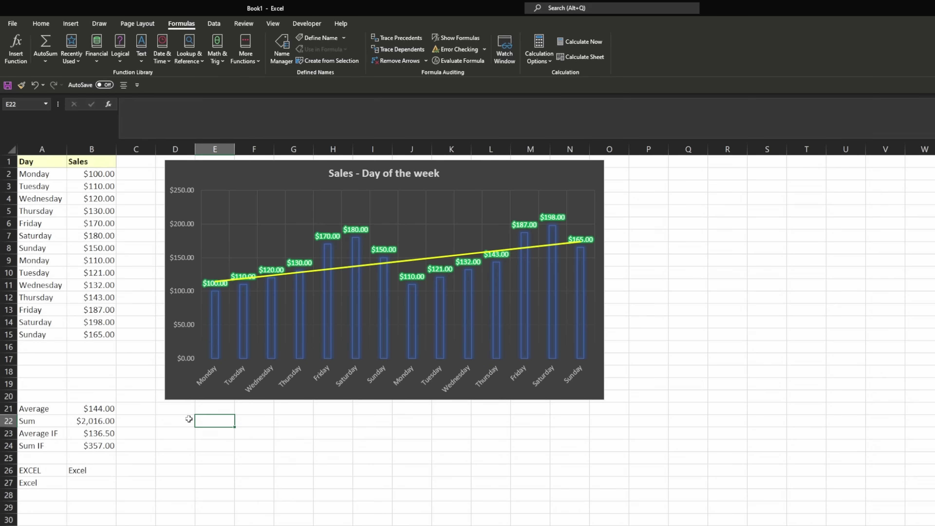
{"action": "left_click", "coordinate": [189, 419]}
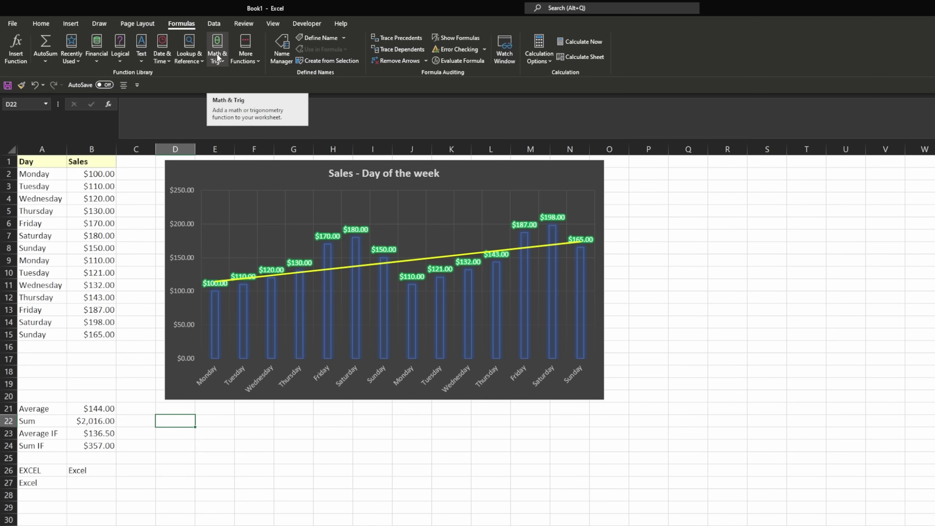
- Examine the list of available math and trigonometry functions
{"action": "left_click", "coordinate": [215, 64]}
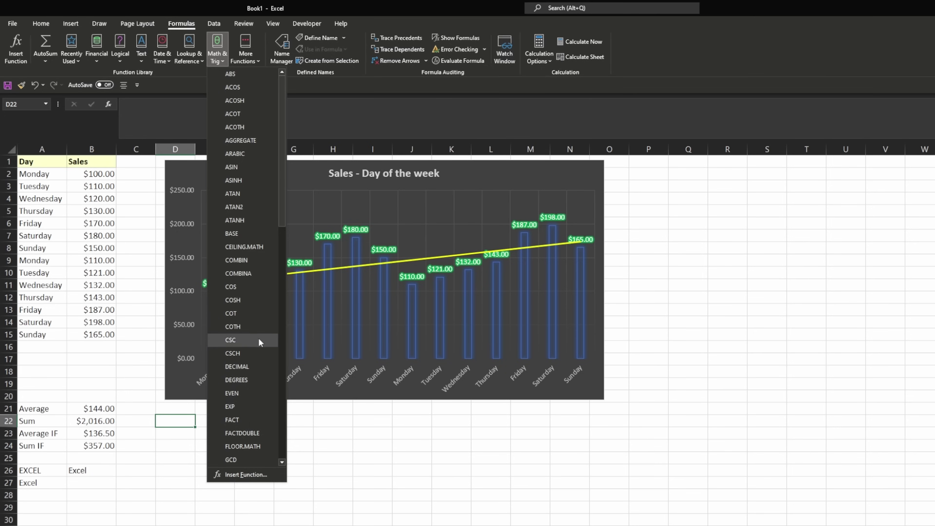
{"action": "scroll", "coordinate": [263, 372], "scroll_direction": "down", "scroll_amount": 1}
{"action": "scroll", "coordinate": [265, 375], "scroll_direction": "down", "scroll_amount": 3}
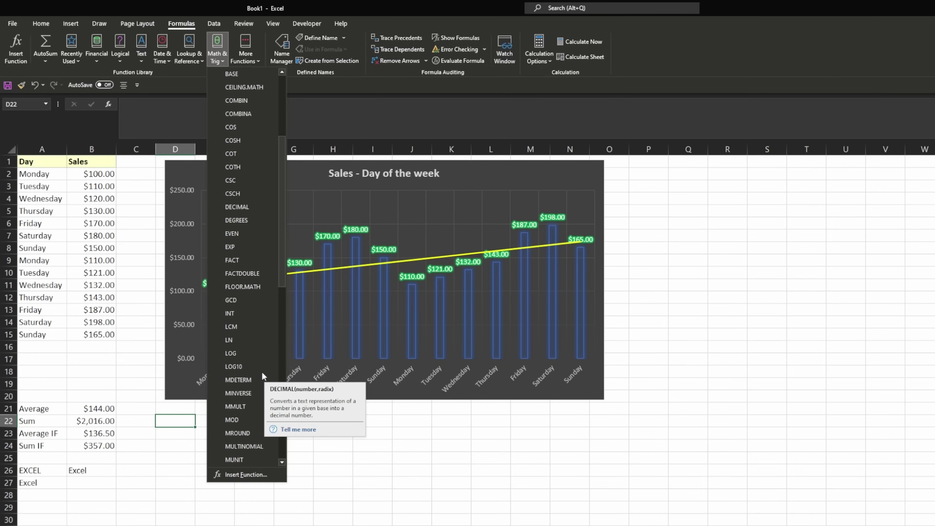
{"action": "scroll", "coordinate": [262, 375], "scroll_direction": "down", "scroll_amount": 5}
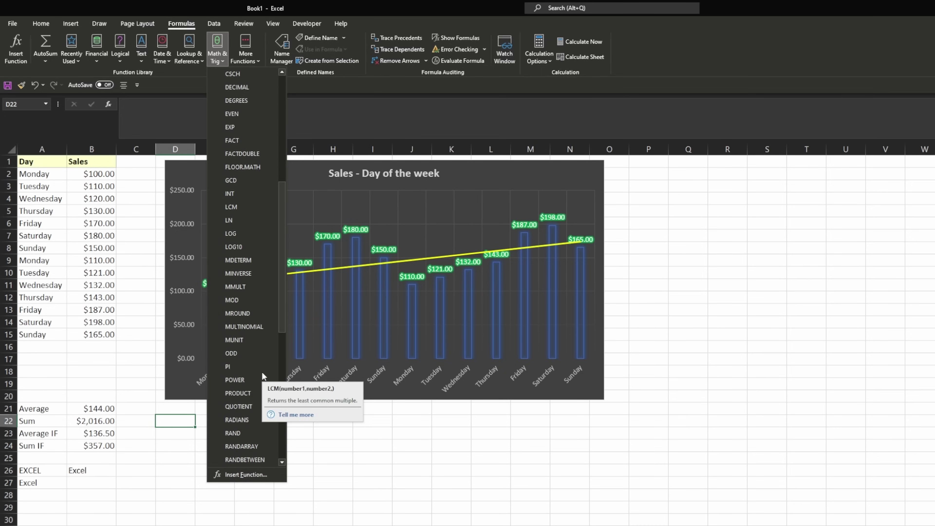
{"action": "left_click", "coordinate": [185, 470]}
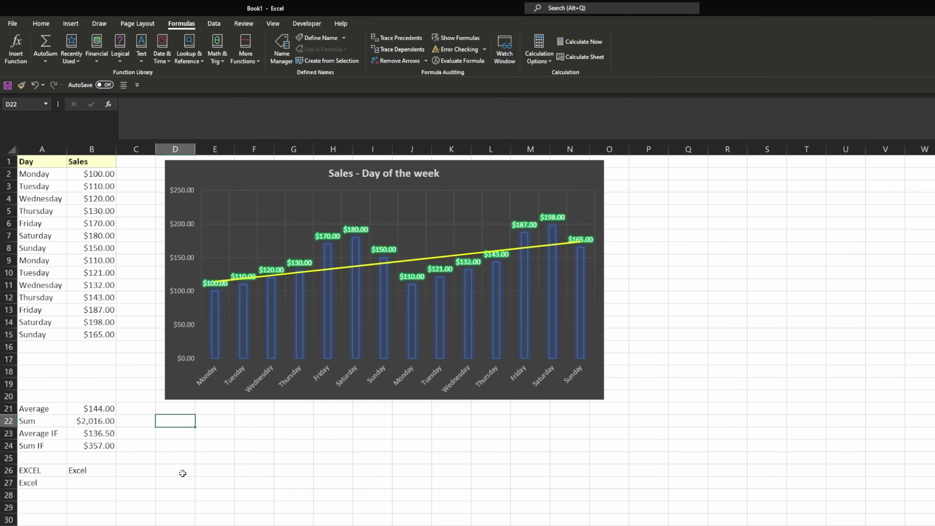
- Round the Average IF value in B23 up to 0 digits in C23 with the ROUNDUP function
{"action": "left_click", "coordinate": [138, 431]}
{"action": "left_click", "coordinate": [100, 433]}
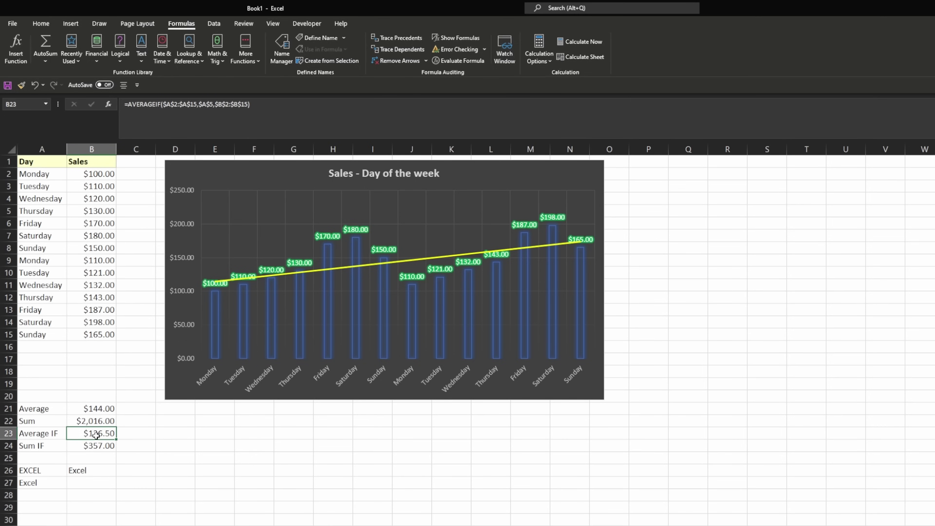
{"action": "left_click", "coordinate": [133, 435]}
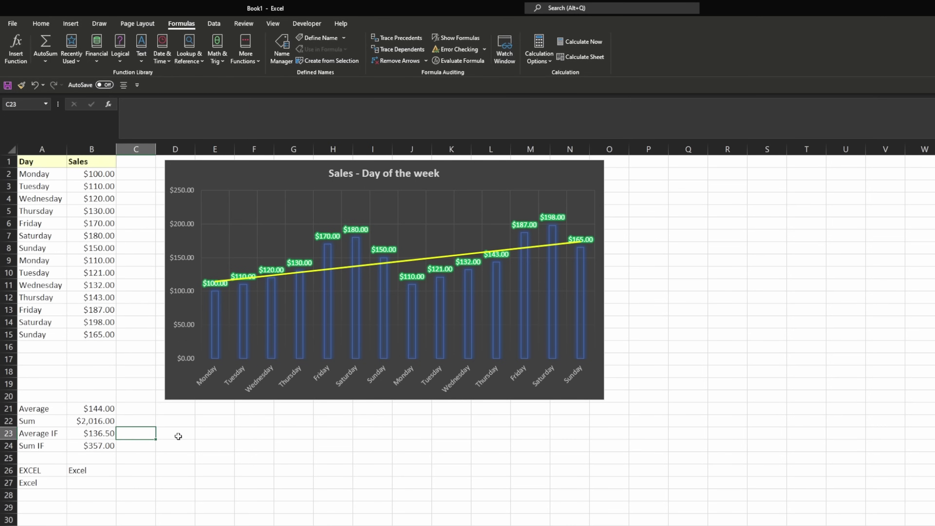
{"action": "left_click", "coordinate": [219, 63]}
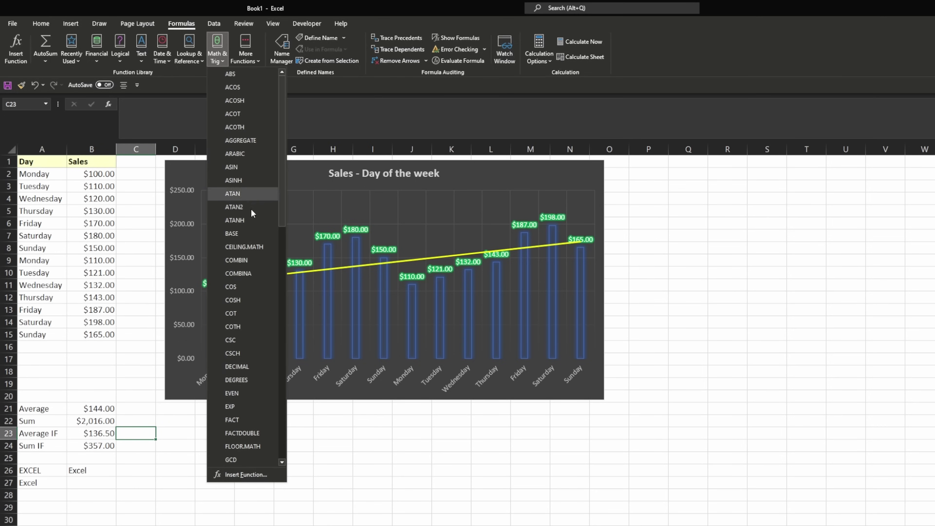
{"action": "scroll", "coordinate": [256, 296], "scroll_direction": "down", "scroll_amount": 2}
{"action": "scroll", "coordinate": [257, 298], "scroll_direction": "down", "scroll_amount": 6}
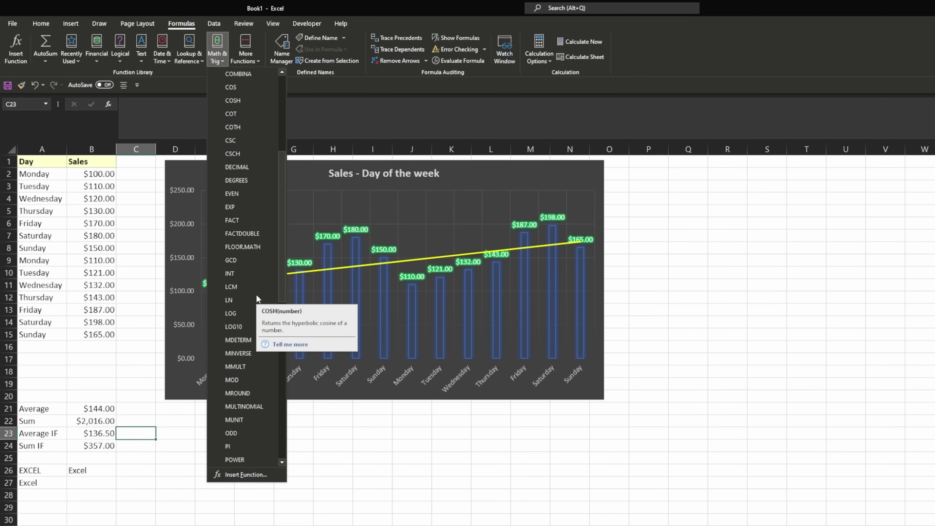
{"action": "scroll", "coordinate": [257, 350], "scroll_direction": "down", "scroll_amount": 1}
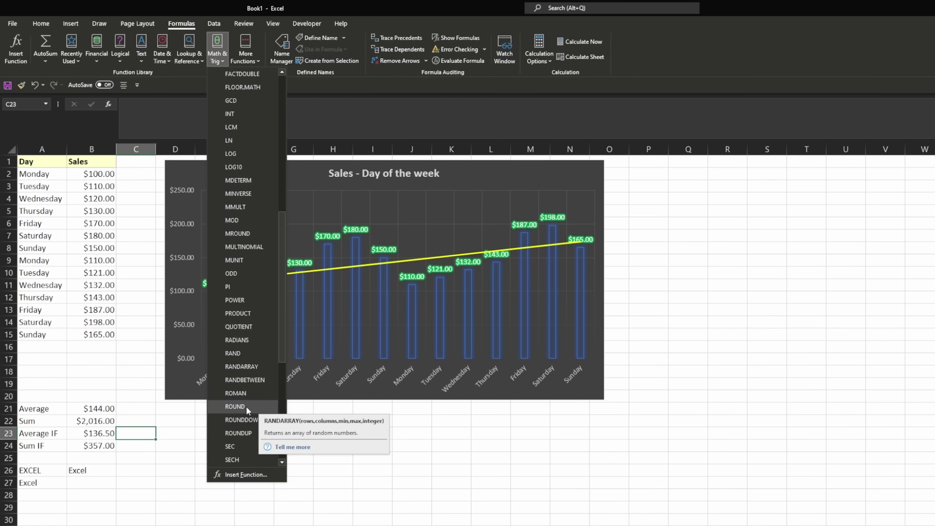
{"action": "left_click", "coordinate": [256, 433]}
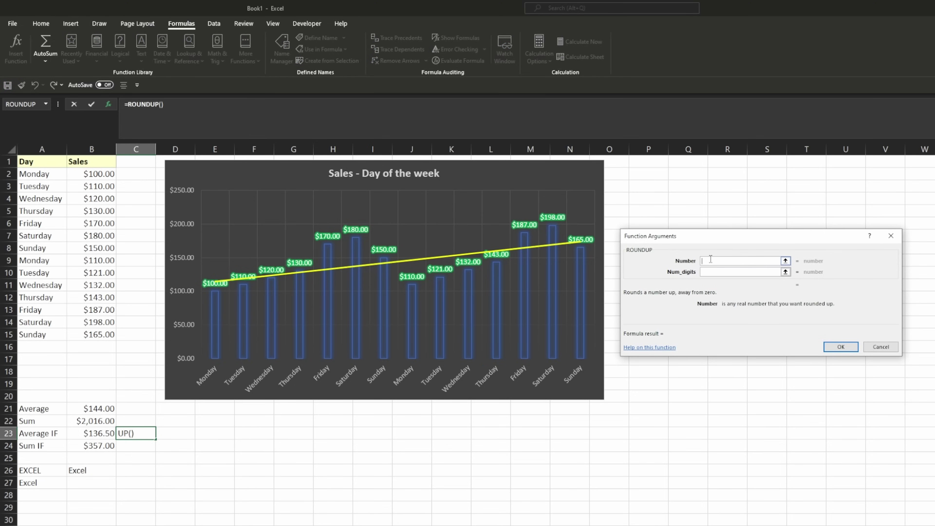
{"action": "left_click", "coordinate": [88, 434]}
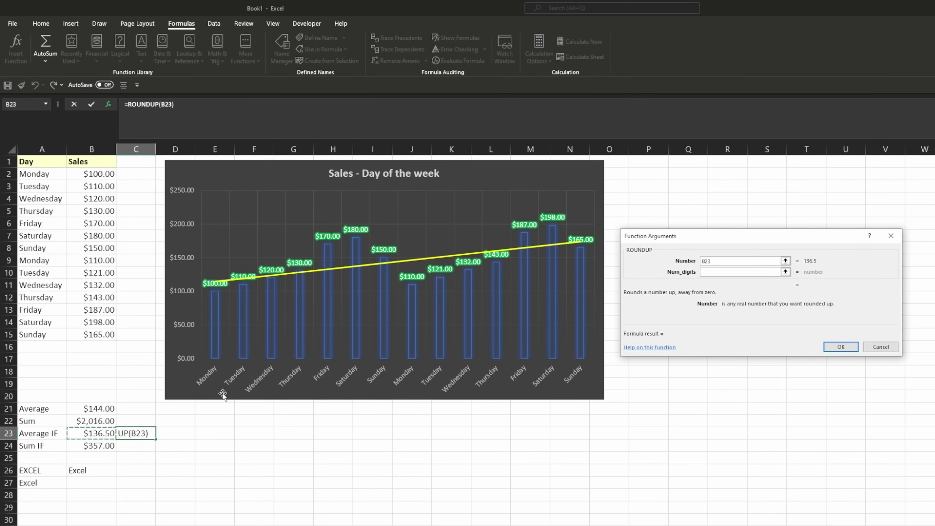
{"action": "left_click", "coordinate": [710, 273]}
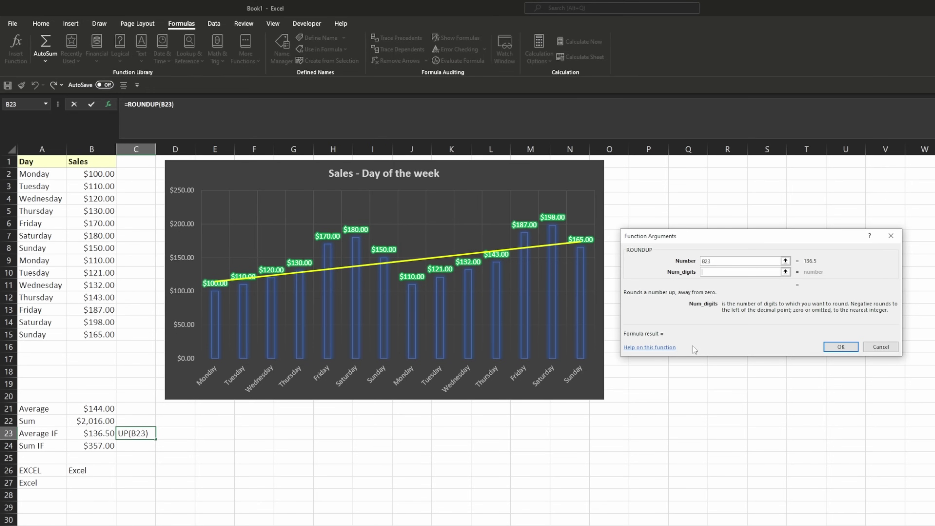
{"action": "type", "text": "0"}
{"action": "left_click", "coordinate": [841, 347]}
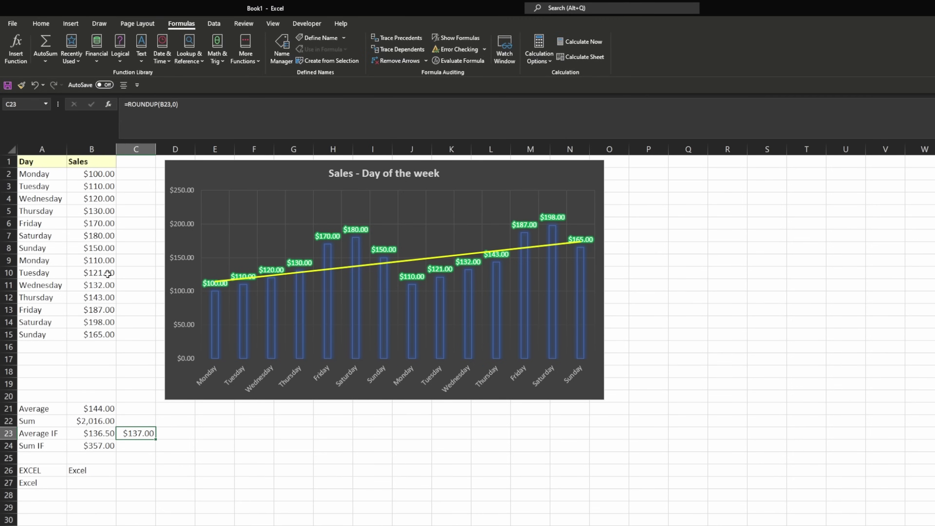
- Examine the additional function categories, including the statistical and information functions
{"action": "left_click", "coordinate": [257, 57]}
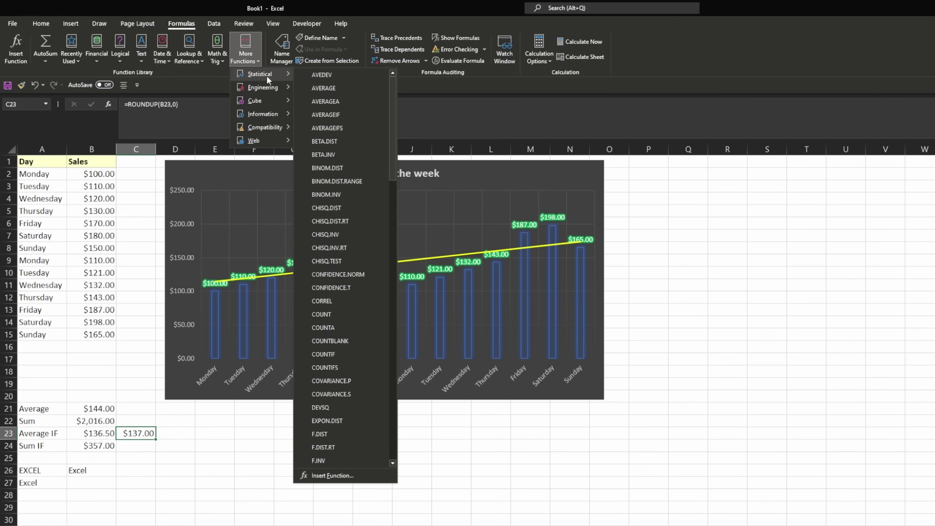
{"action": "mouse_move", "coordinate": [275, 86]}
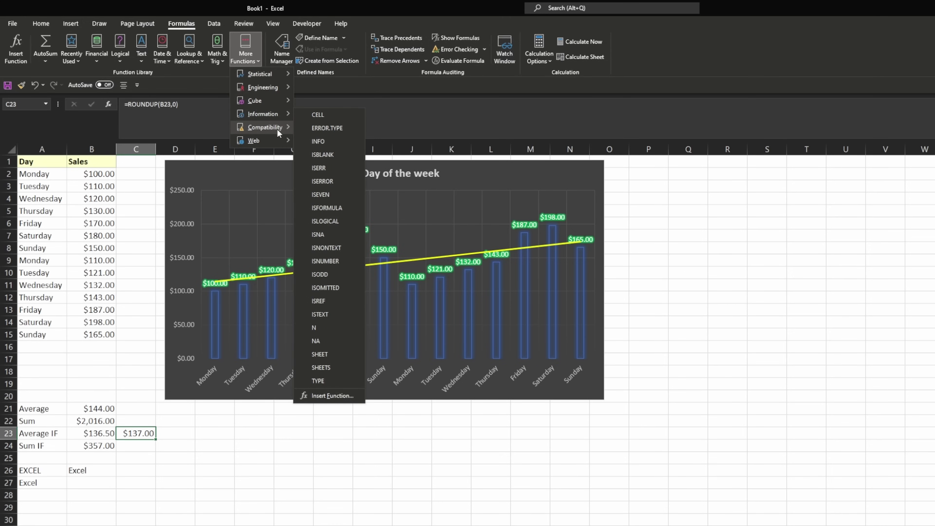
{"action": "left_click", "coordinate": [296, 124]}
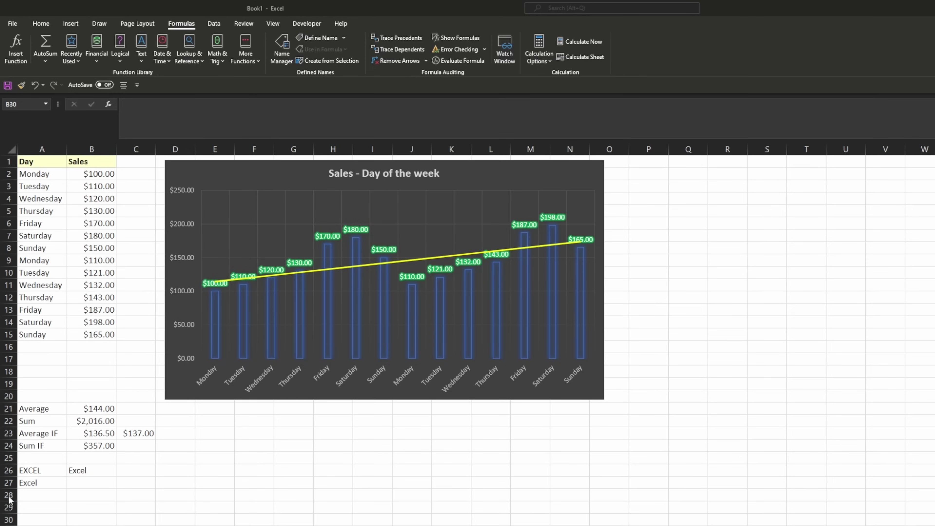
- Copy the Average IF and Sum IF labels from A23:A24 to A29:A30
{"action": "left_click", "coordinate": [84, 266]}
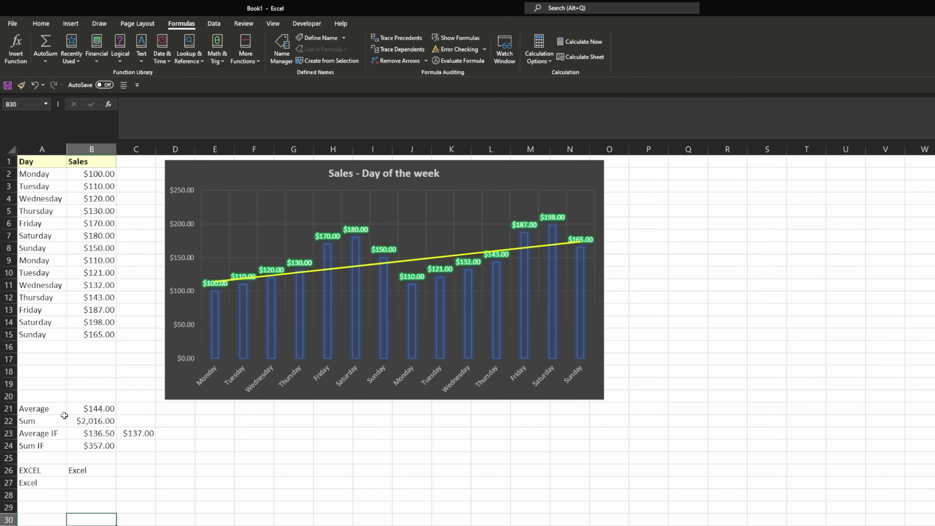
{"action": "left_click", "coordinate": [56, 412]}
{"action": "left_click", "coordinate": [56, 434]}
{"action": "left_click_drag", "start_coordinate": [55, 434], "coordinate": [57, 446]}
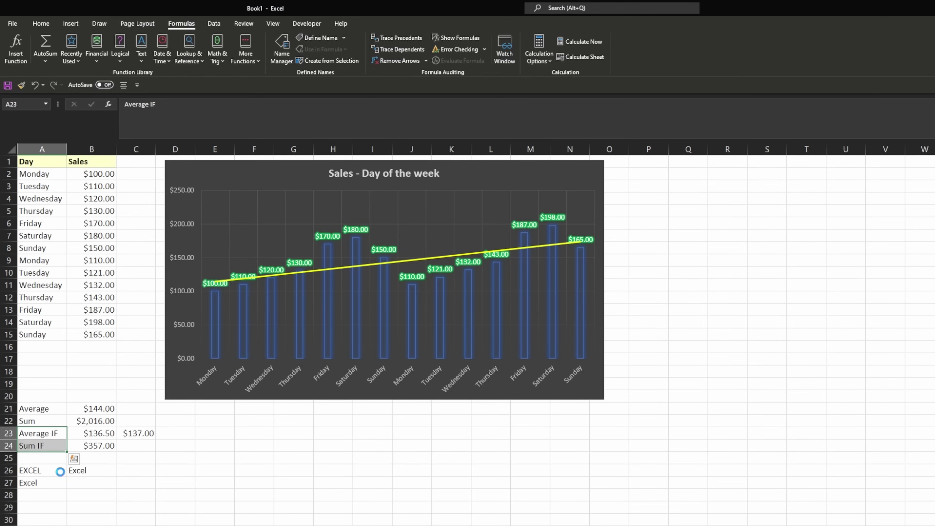
{"action": "key", "text": "ctrl+c"}
{"action": "left_click", "coordinate": [55, 504]}
{"action": "key", "text": "ctrl+v"}
{"action": "key", "text": "Escape"}
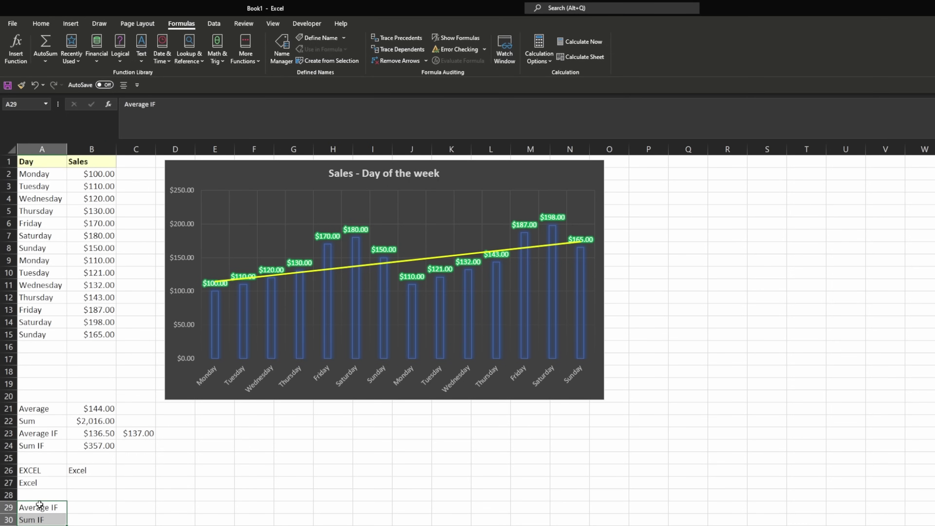
- Split the labels in A29:A30 into two columns with Text to Columns, using Delimited with Space as a delimiter and destination $A$29
{"action": "left_click", "coordinate": [90, 508]}
{"action": "left_click", "coordinate": [48, 520]}
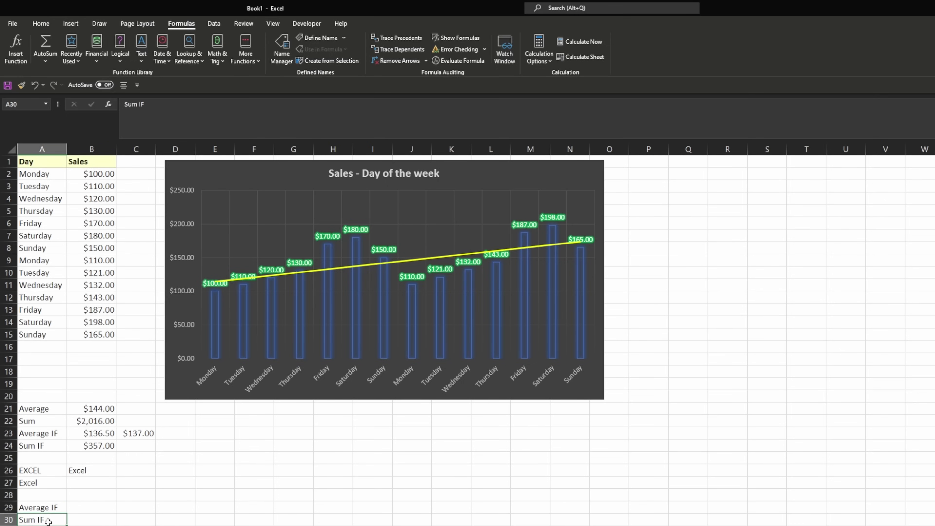
{"action": "left_click", "coordinate": [81, 520]}
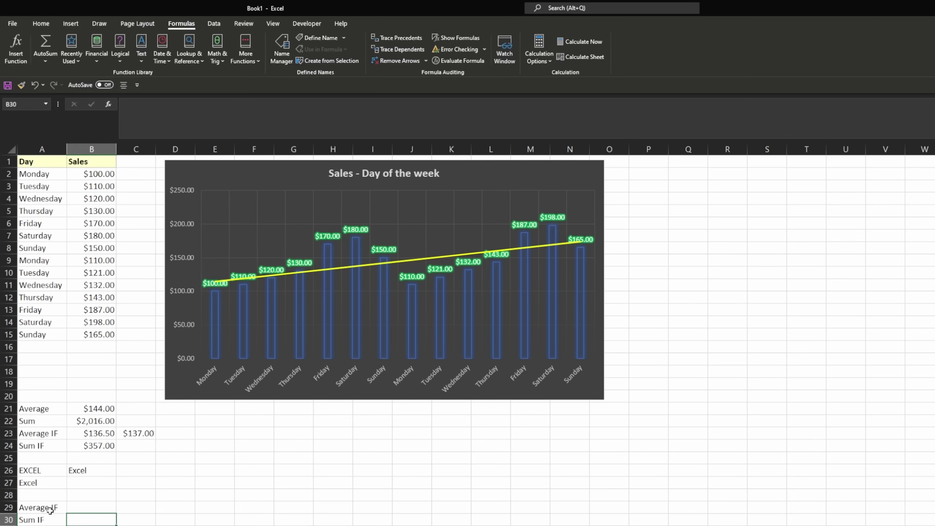
{"action": "left_click_drag", "start_coordinate": [50, 508], "coordinate": [51, 517]}
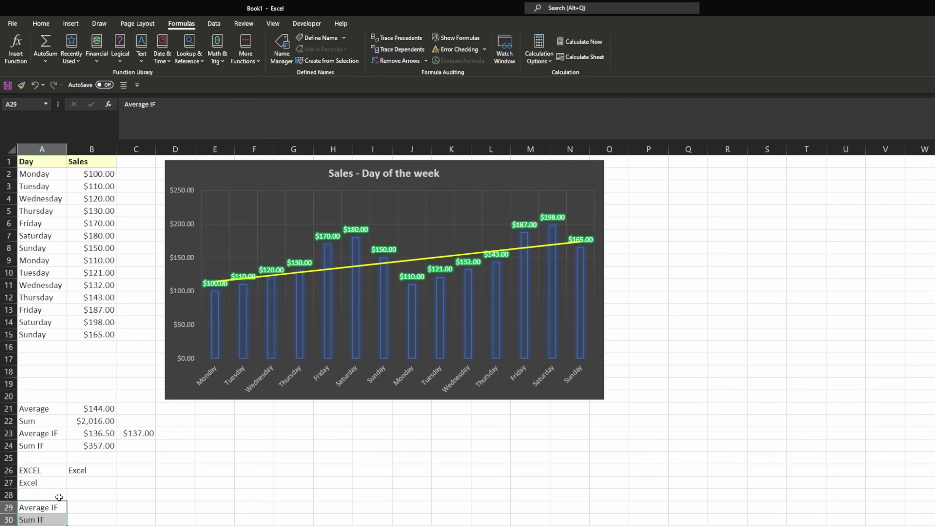
{"action": "left_click", "coordinate": [213, 25]}
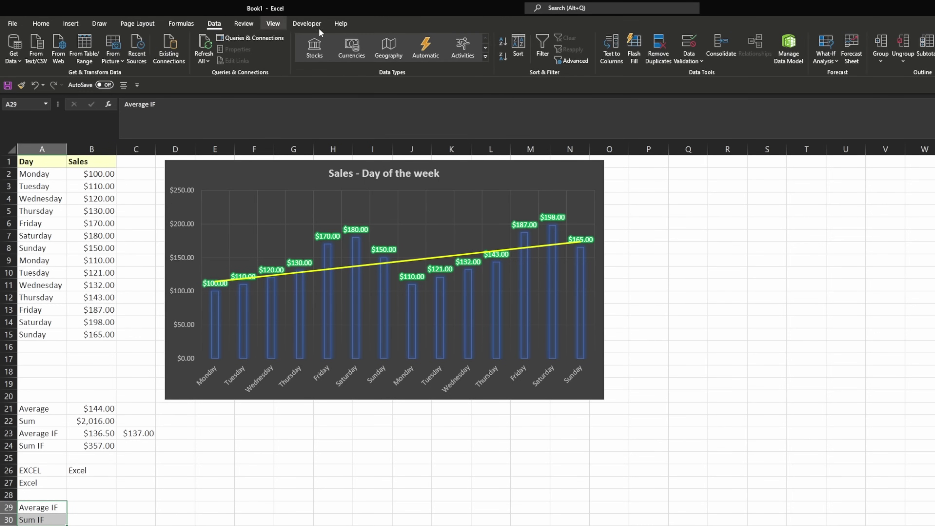
{"action": "left_click", "coordinate": [617, 48]}
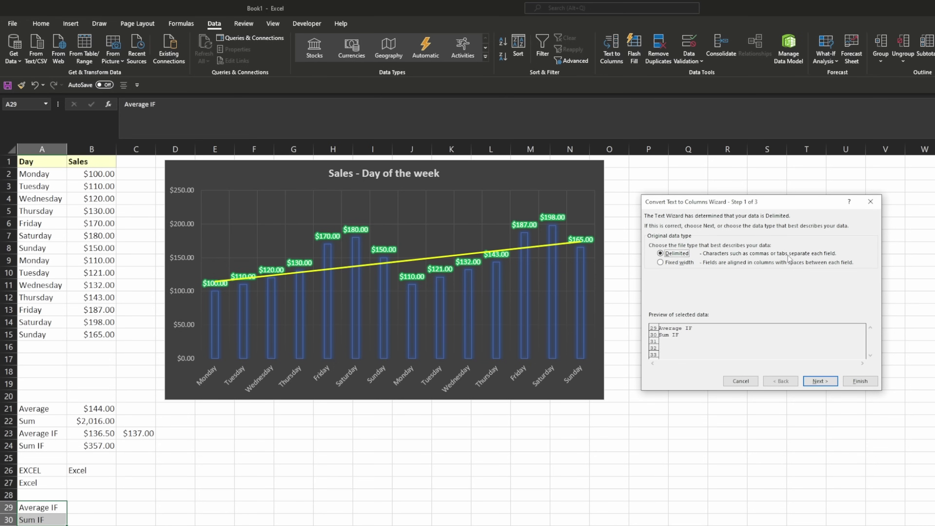
{"action": "left_click", "coordinate": [816, 383]}
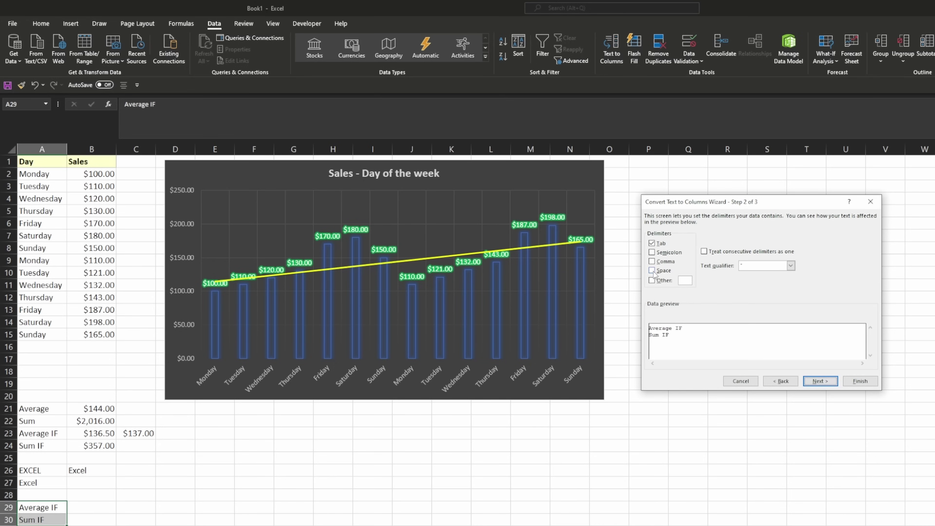
{"action": "left_click", "coordinate": [652, 271]}
{"action": "left_click", "coordinate": [817, 381]}
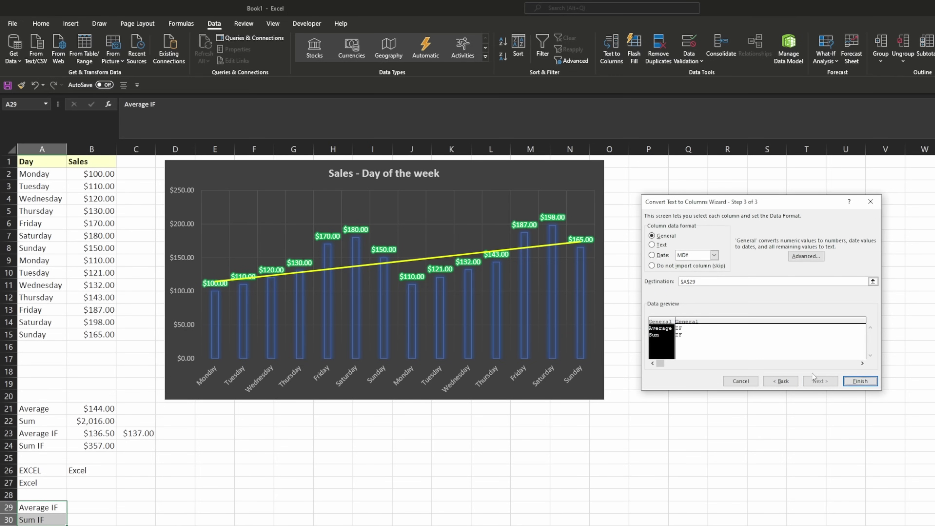
{"action": "left_click", "coordinate": [859, 381]}
{"action": "left_click", "coordinate": [53, 507]}
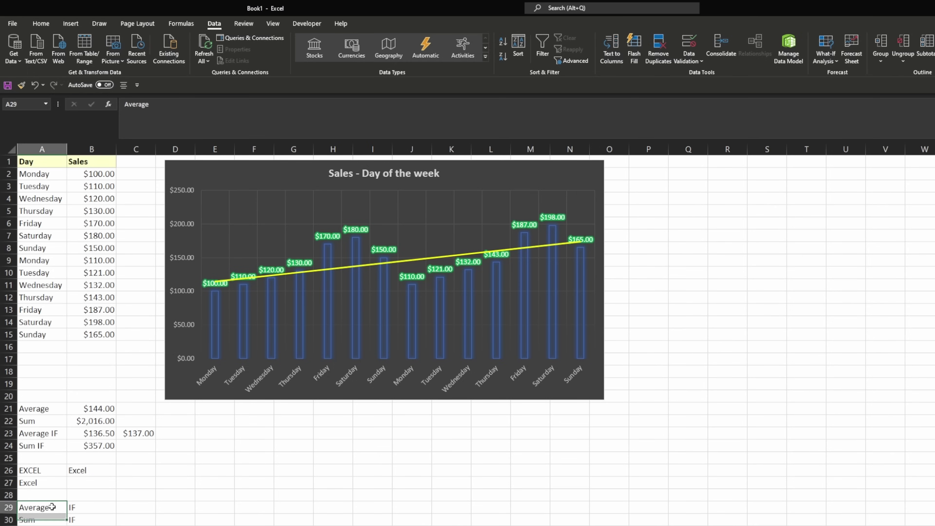
{"action": "left_click", "coordinate": [55, 519]}
{"action": "left_click", "coordinate": [90, 508]}
{"action": "left_click", "coordinate": [94, 517]}
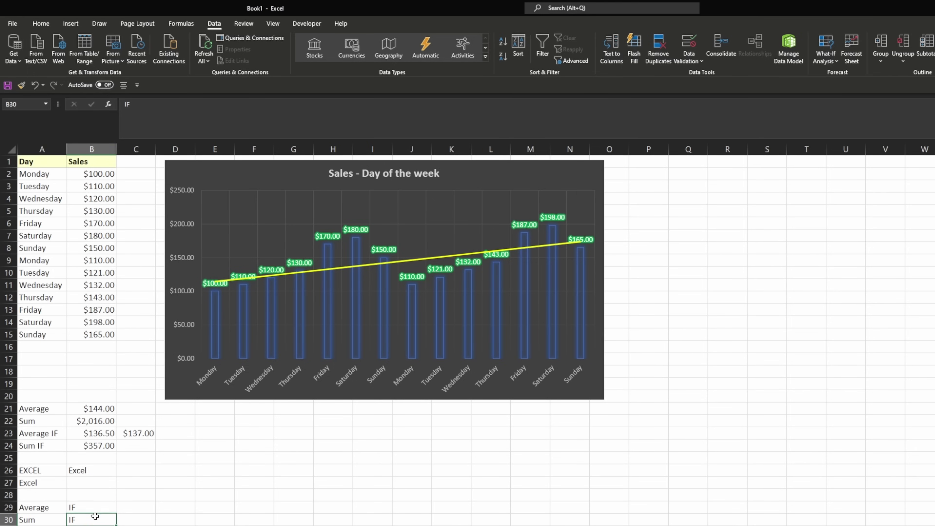
{"action": "left_click_drag", "start_coordinate": [62, 511], "coordinate": [74, 519]}
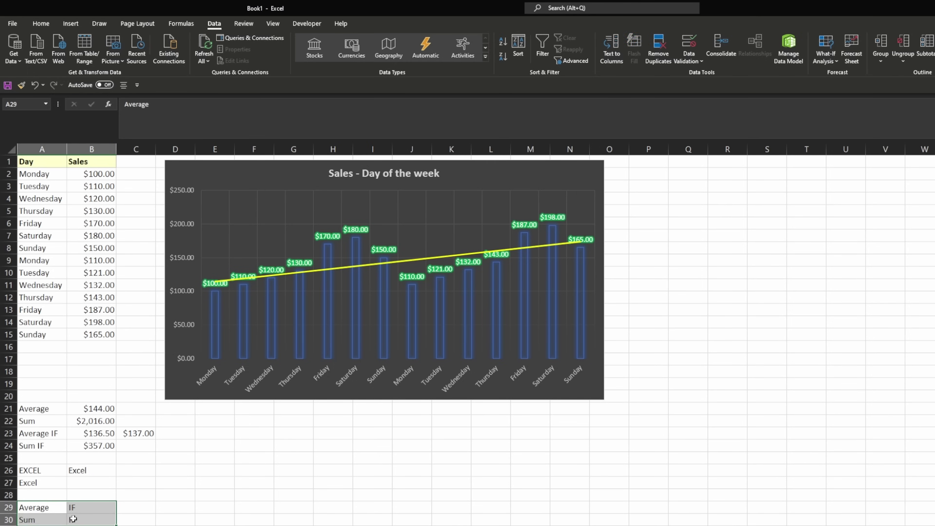
{"action": "left_click", "coordinate": [120, 508]}
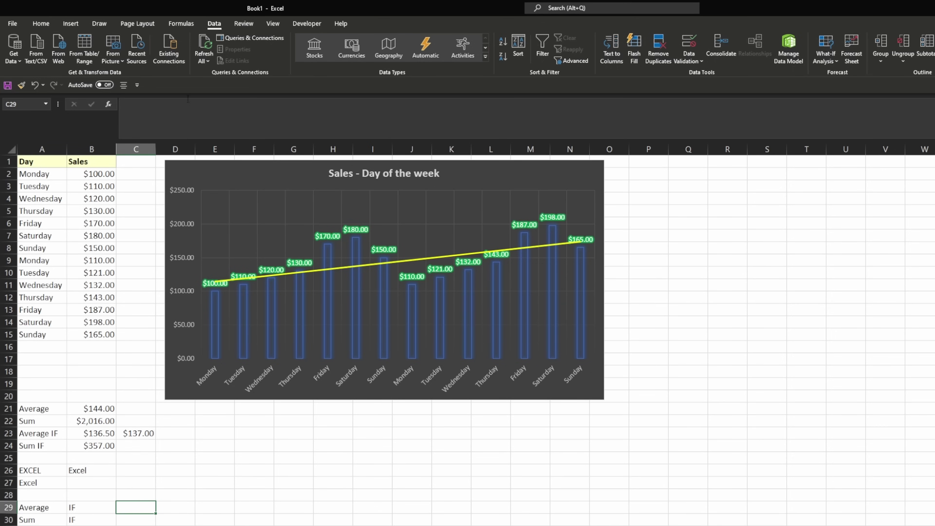
- Extend the first page to the end of column O in Page Break Preview, and hide the gridlines in Normal view
{"action": "left_click", "coordinate": [268, 23]}
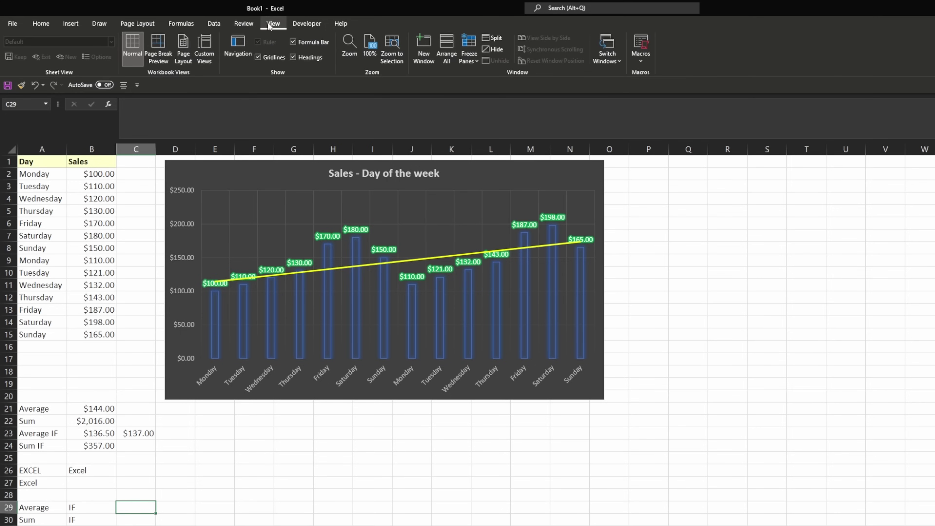
{"action": "left_click", "coordinate": [163, 51]}
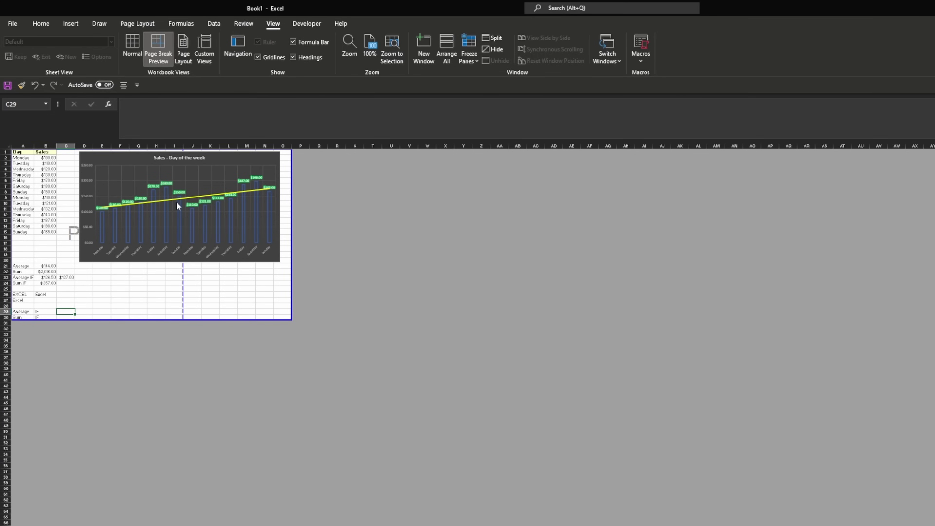
{"action": "left_click_drag", "start_coordinate": [184, 289], "coordinate": [288, 283]}
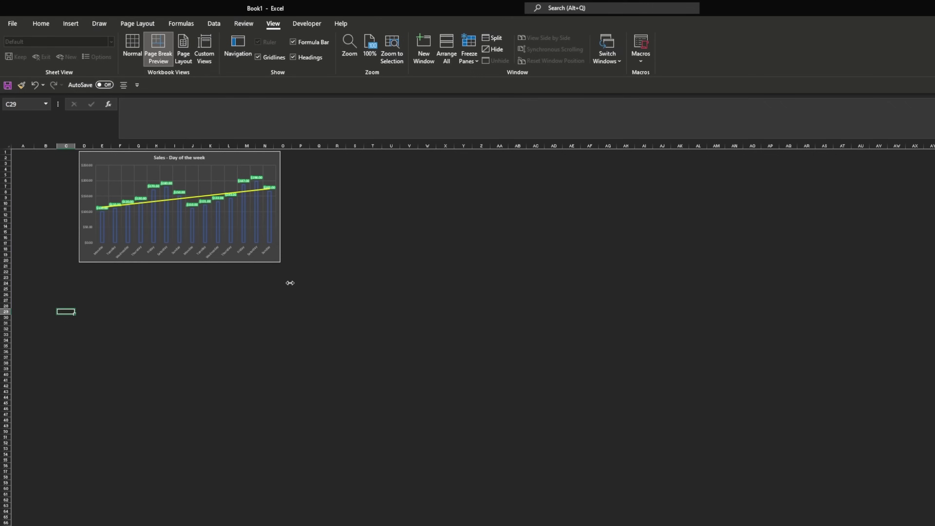
{"action": "mouse_move", "coordinate": [165, 209]}
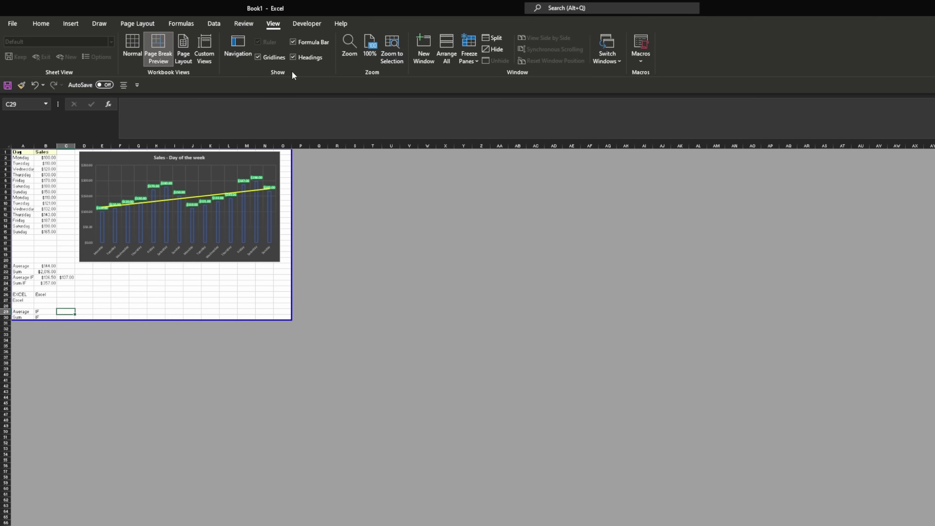
{"action": "left_click", "coordinate": [133, 42]}
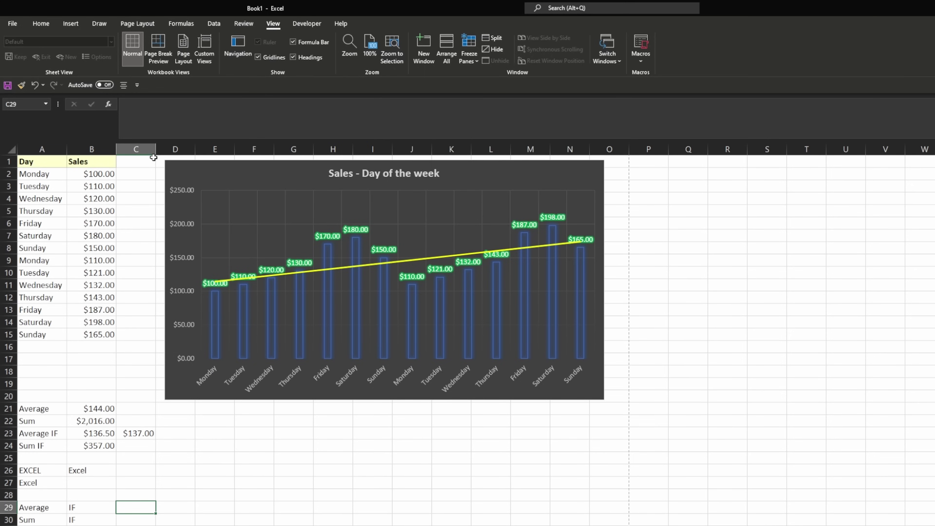
{"action": "left_click", "coordinate": [274, 57]}
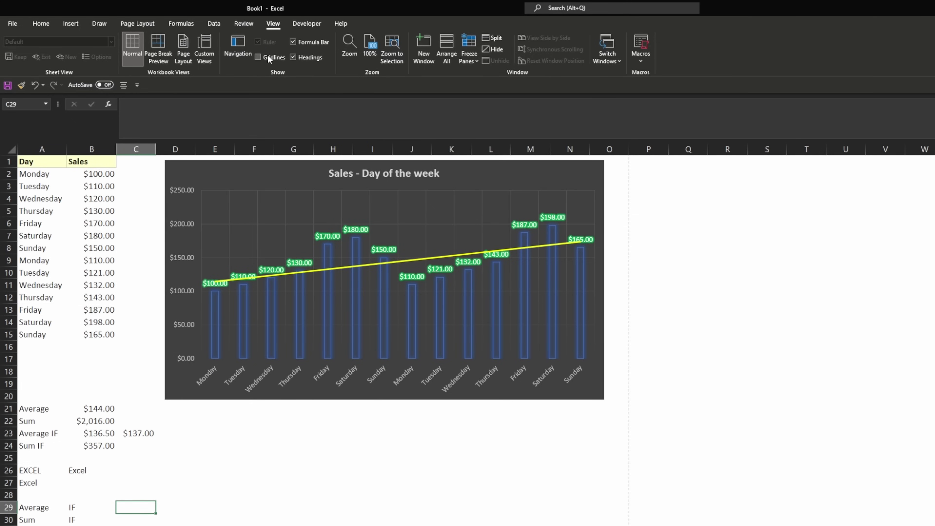
- Apply all borders to the sales table A1:B15 and center its contents horizontally
{"action": "left_click", "coordinate": [52, 163]}
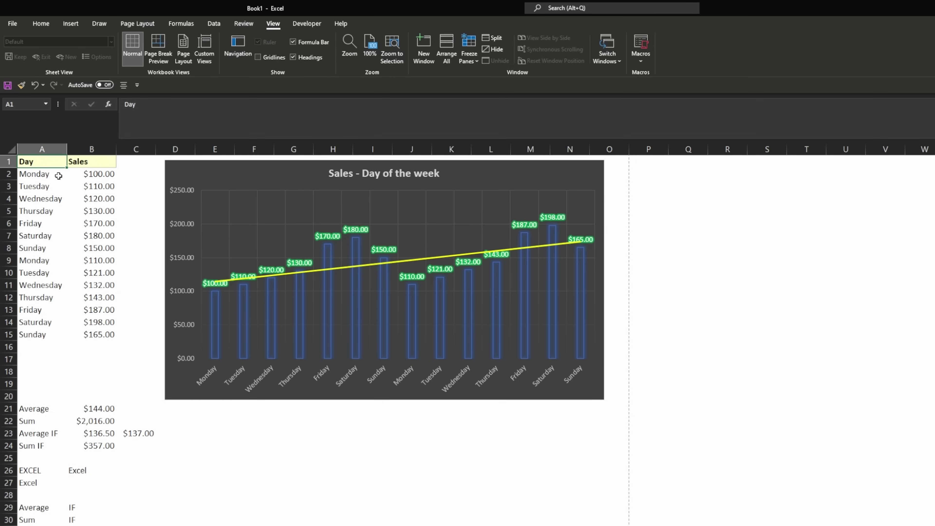
{"action": "left_click_drag", "start_coordinate": [57, 164], "coordinate": [92, 334]}
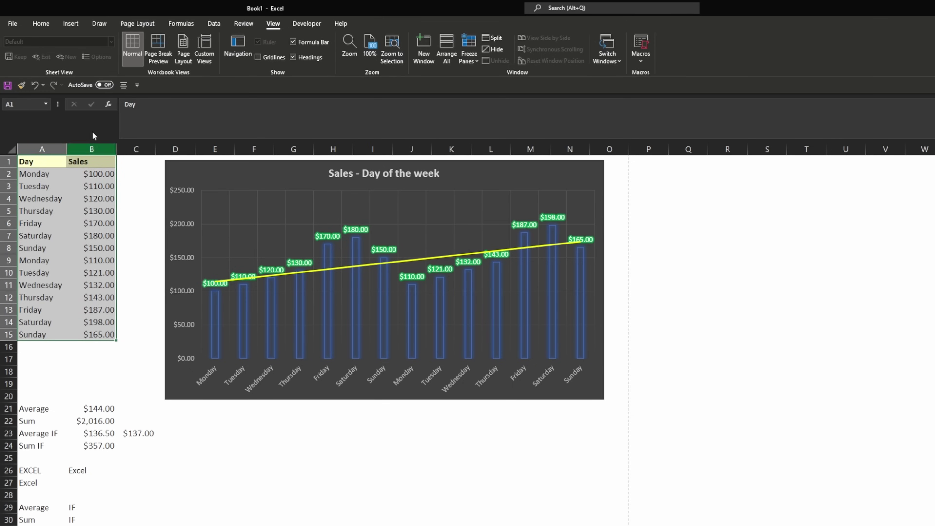
{"action": "left_click", "coordinate": [41, 23]}
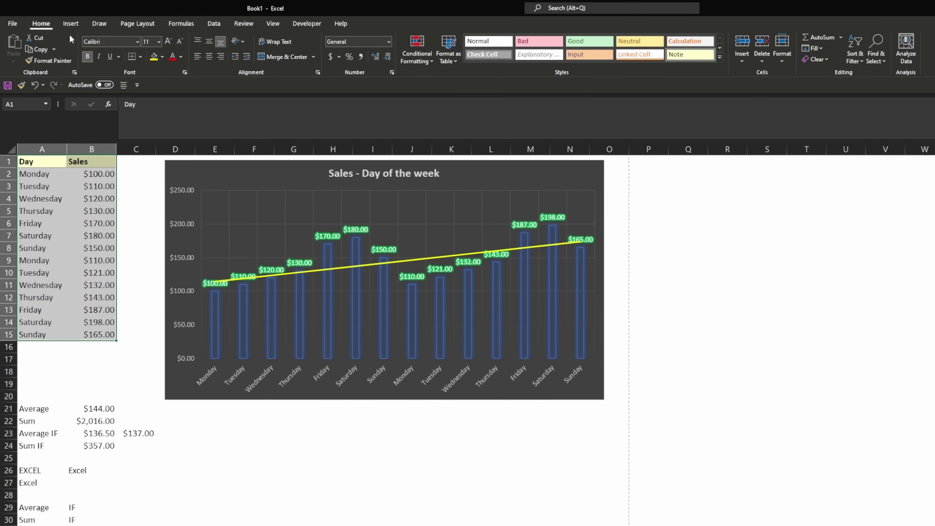
{"action": "left_click", "coordinate": [141, 57]}
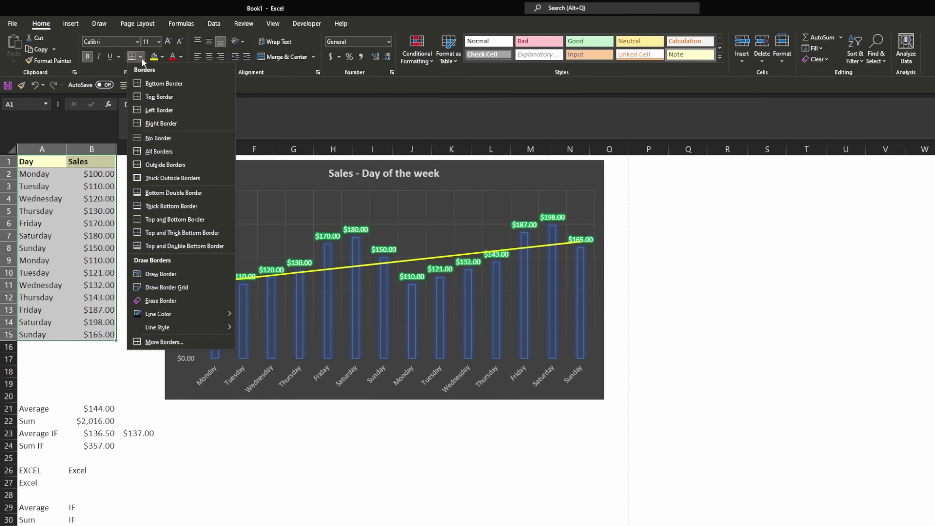
{"action": "left_click", "coordinate": [186, 153]}
{"action": "left_click", "coordinate": [136, 214]}
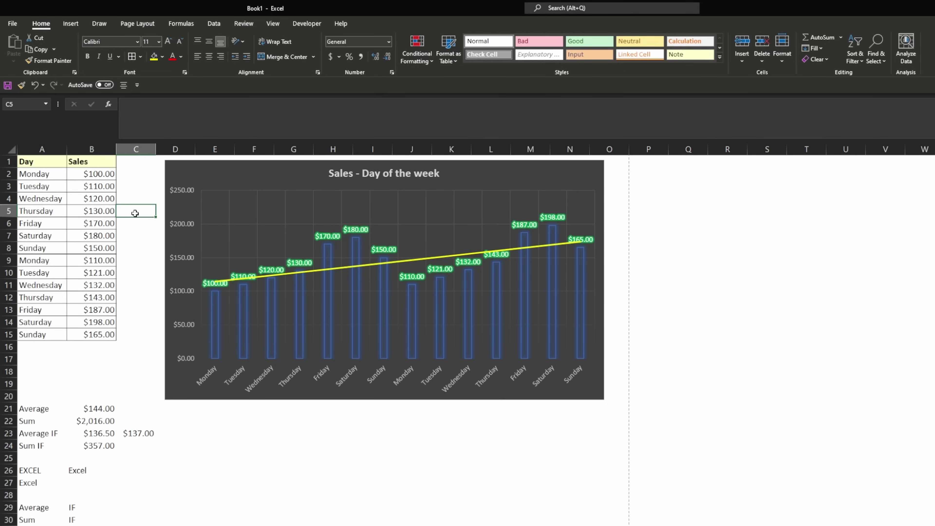
{"action": "left_click_drag", "start_coordinate": [53, 161], "coordinate": [77, 334]}
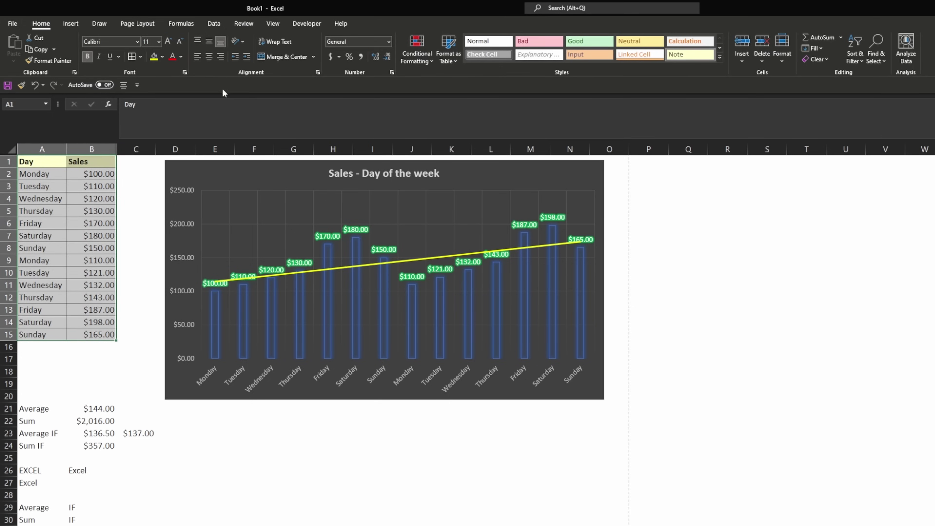
{"action": "left_click", "coordinate": [211, 55]}
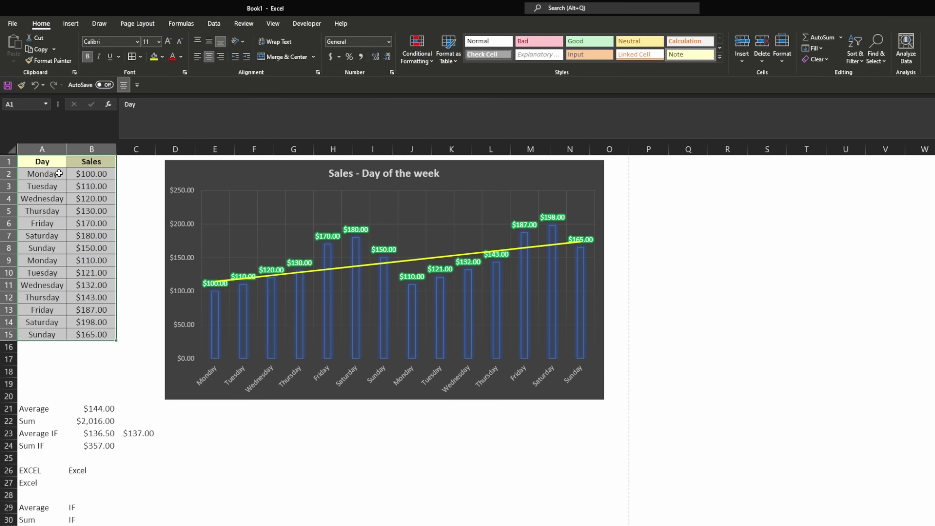
- Apply the Accent1 cell style to the first Monday row, A2:B2
{"action": "left_click_drag", "start_coordinate": [59, 173], "coordinate": [88, 171]}
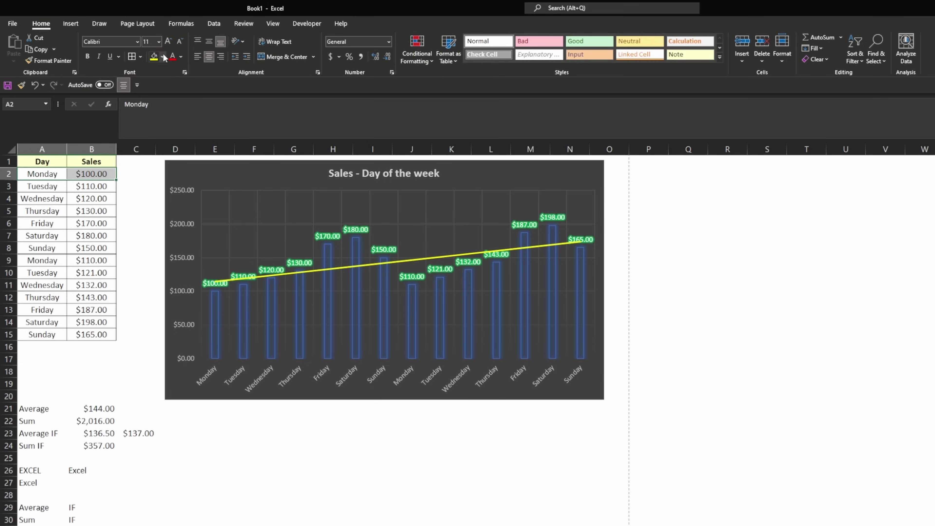
{"action": "left_click", "coordinate": [720, 56]}
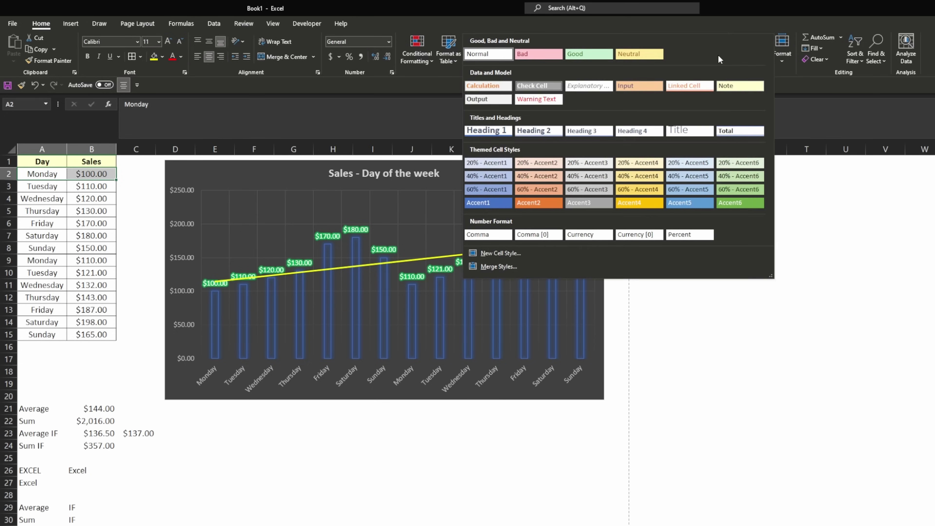
{"action": "left_click", "coordinate": [484, 199]}
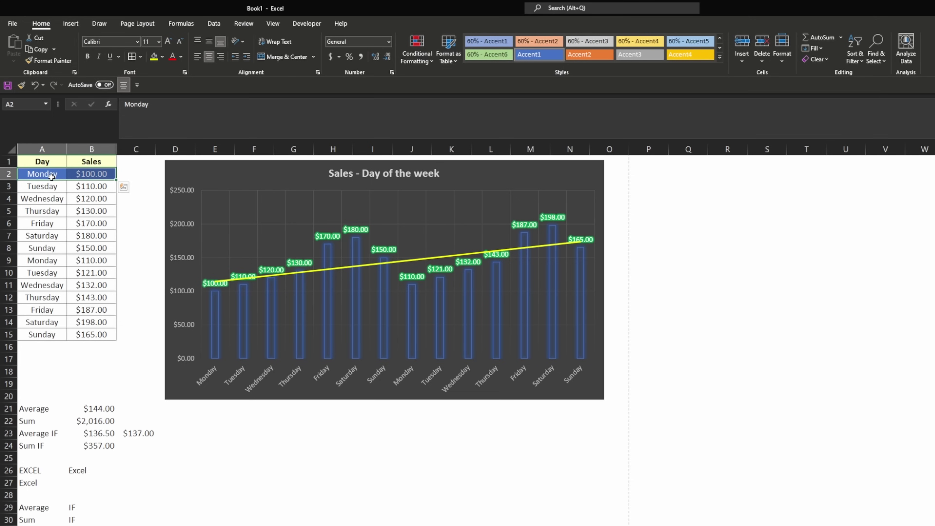
- Copy the formatting of A2:B2 onto the second Monday row, A9:B9, with Format Painter
{"action": "left_click_drag", "start_coordinate": [58, 177], "coordinate": [81, 173]}
{"action": "left_click", "coordinate": [58, 58]}
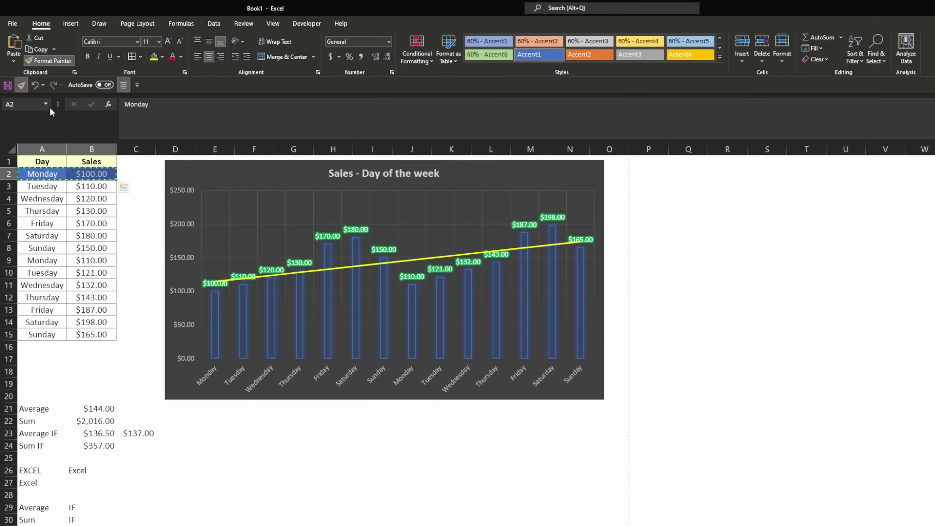
{"action": "left_click", "coordinate": [46, 260]}
{"action": "left_click", "coordinate": [75, 214]}
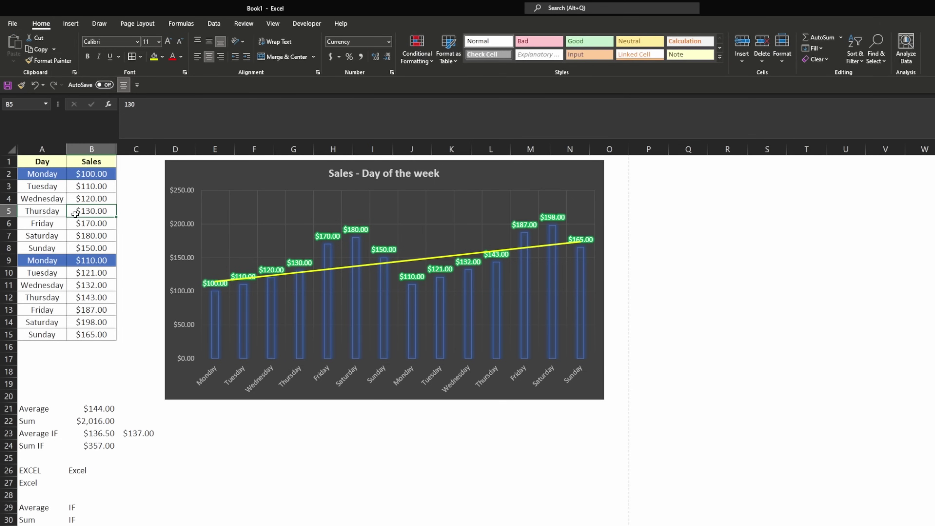
- Restore the plain table formatting on A9:B9 and A2:B2 by copying it from the Friday row A6:B6 with Format Painter
{"action": "left_click_drag", "start_coordinate": [54, 221], "coordinate": [79, 224]}
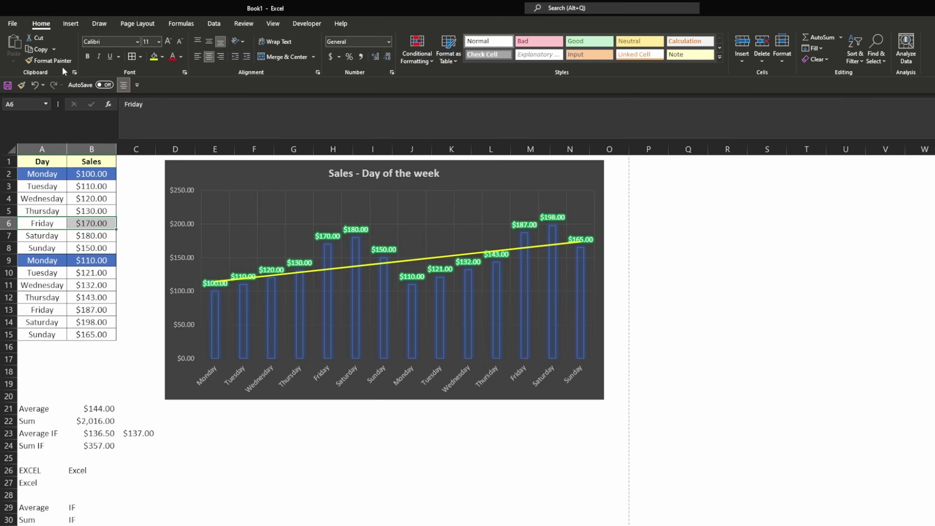
{"action": "left_click", "coordinate": [56, 61]}
{"action": "left_click", "coordinate": [48, 263]}
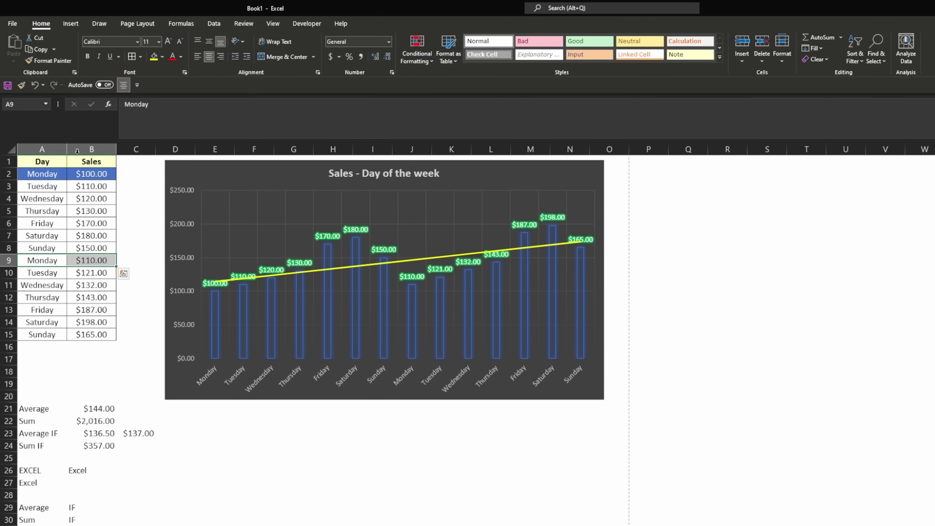
{"action": "left_click", "coordinate": [63, 62]}
{"action": "left_click", "coordinate": [48, 175]}
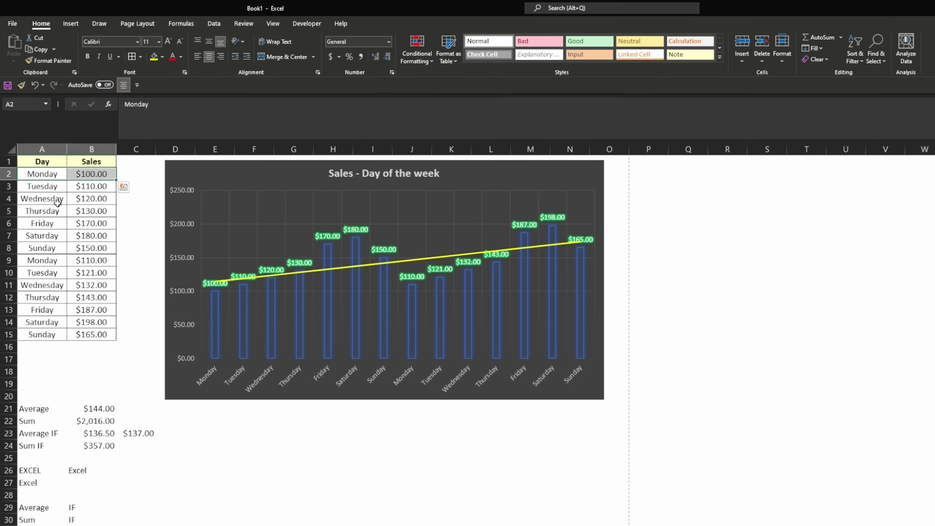
{"action": "left_click", "coordinate": [59, 205]}
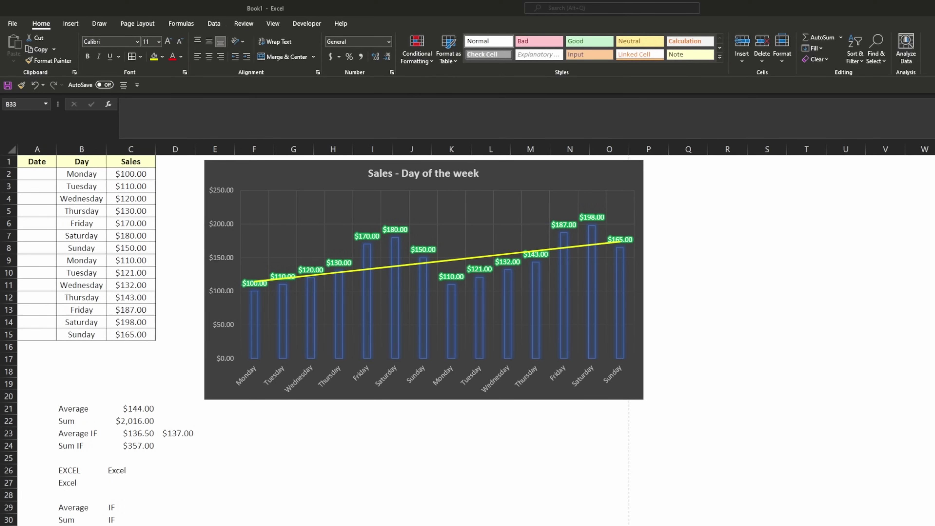
- Enter 1, 2 and 3 in A2:A4 of the Date column and fill the series down to 14 in A15
{"action": "left_click", "coordinate": [89, 188]}
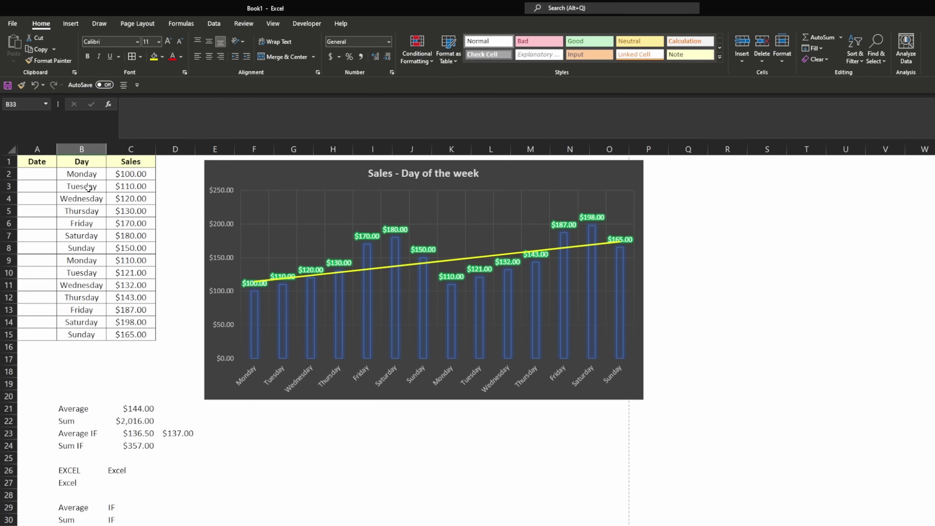
{"action": "left_click", "coordinate": [102, 172]}
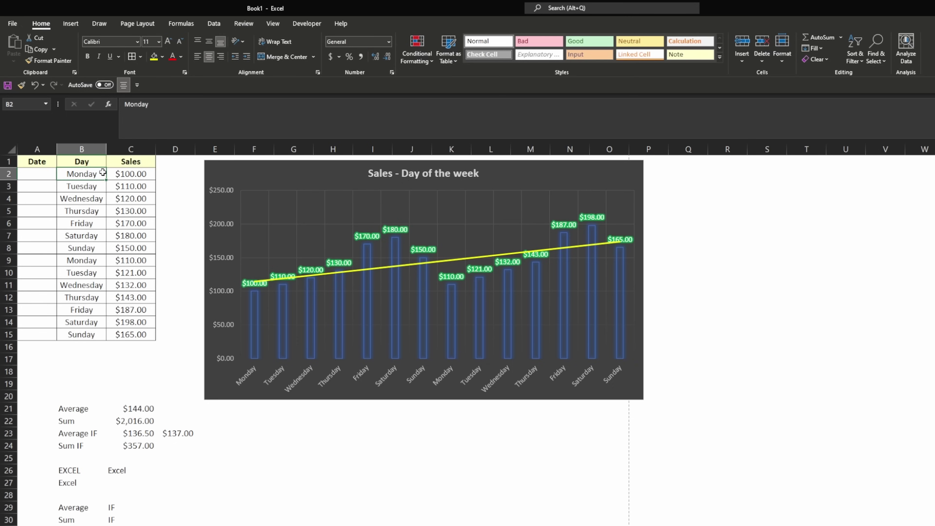
{"action": "left_click", "coordinate": [51, 174]}
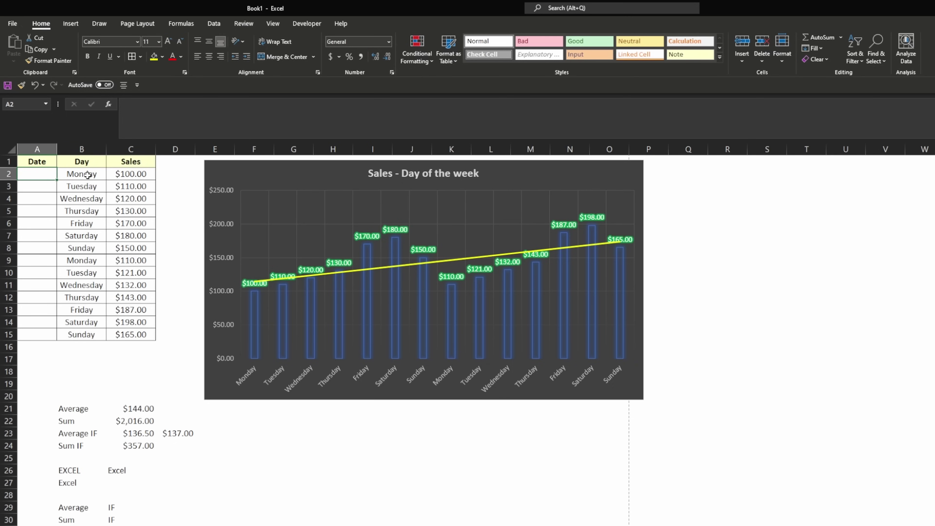
{"action": "type", "text": "1"}
{"action": "key", "text": "Return"}
{"action": "type", "text": "2"}
{"action": "key", "text": "Return"}
{"action": "type", "text": "3"}
{"action": "key", "text": "Return"}
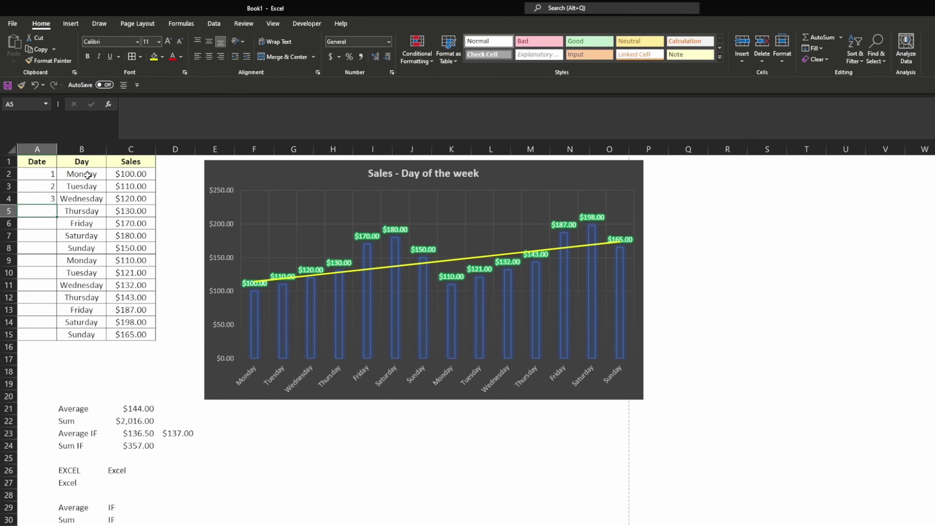
{"action": "left_click_drag", "start_coordinate": [44, 173], "coordinate": [52, 339]}
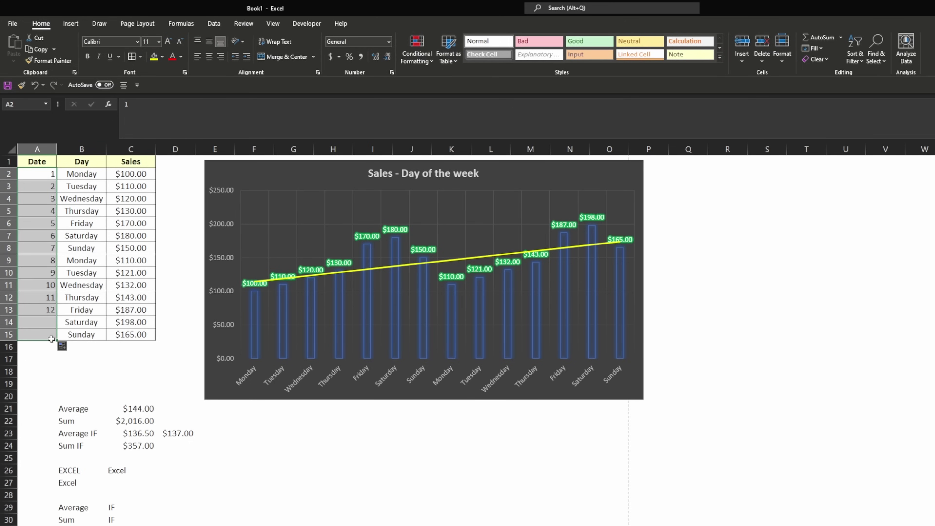
{"action": "left_click", "coordinate": [70, 336]}
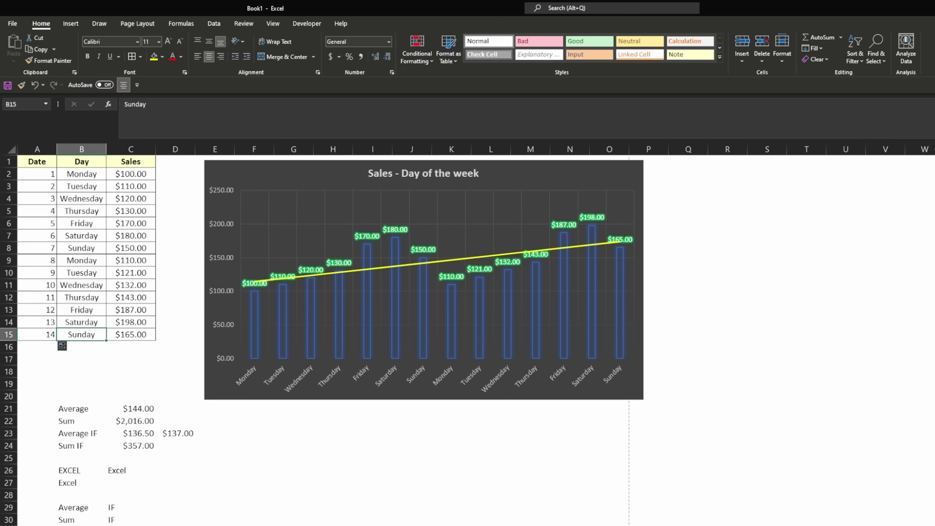
- Enter 8 in C32 as the lookup value and insert a VLOOKUP function in C33
{"action": "left_click", "coordinate": [82, 525]}
{"action": "left_click", "coordinate": [130, 525]}
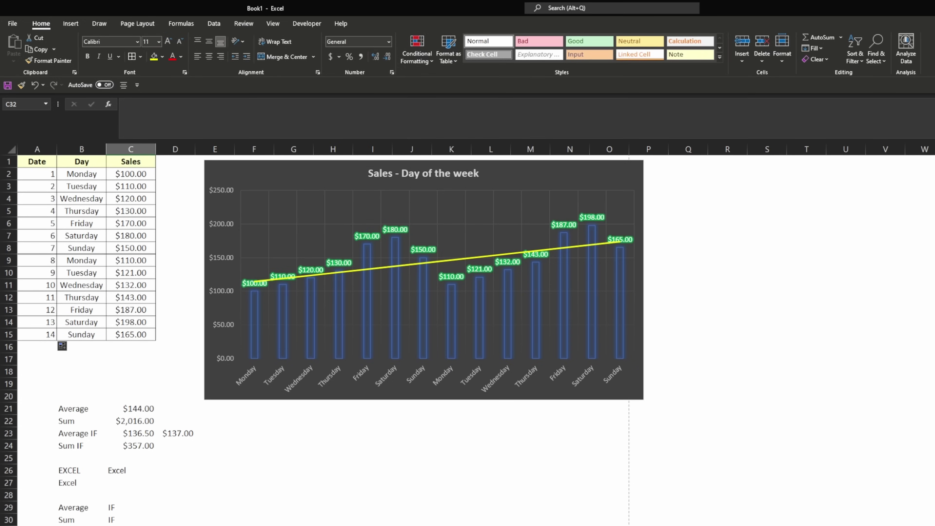
{"action": "key", "text": "Down"}
{"action": "left_click", "coordinate": [179, 24]}
{"action": "left_click", "coordinate": [181, 59]}
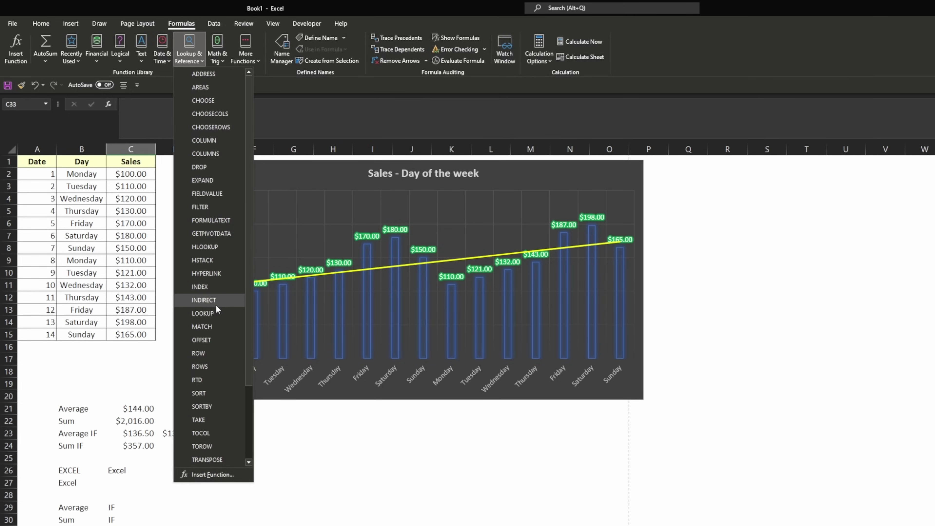
{"action": "scroll", "coordinate": [222, 285], "scroll_direction": "down", "scroll_amount": 2}
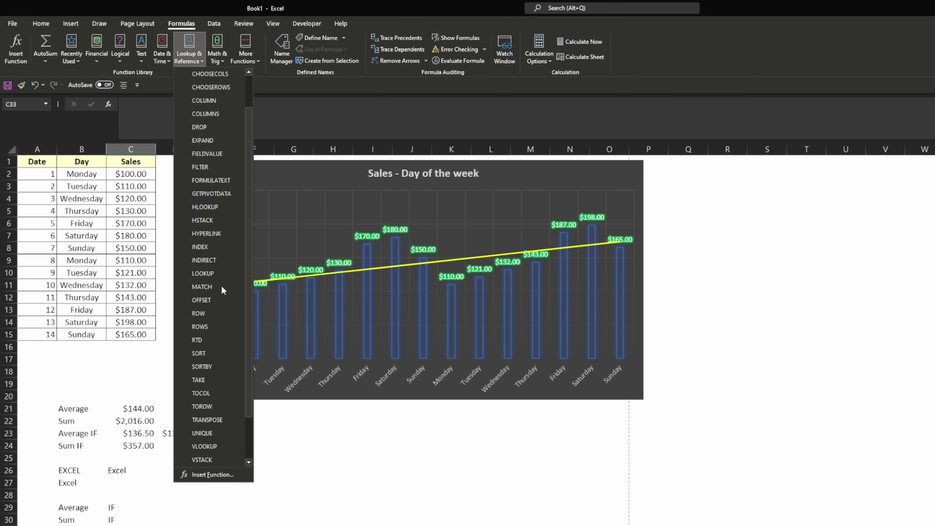
{"action": "right_click", "coordinate": [221, 286]}
{"action": "scroll", "coordinate": [222, 287], "scroll_direction": "down", "scroll_amount": 1}
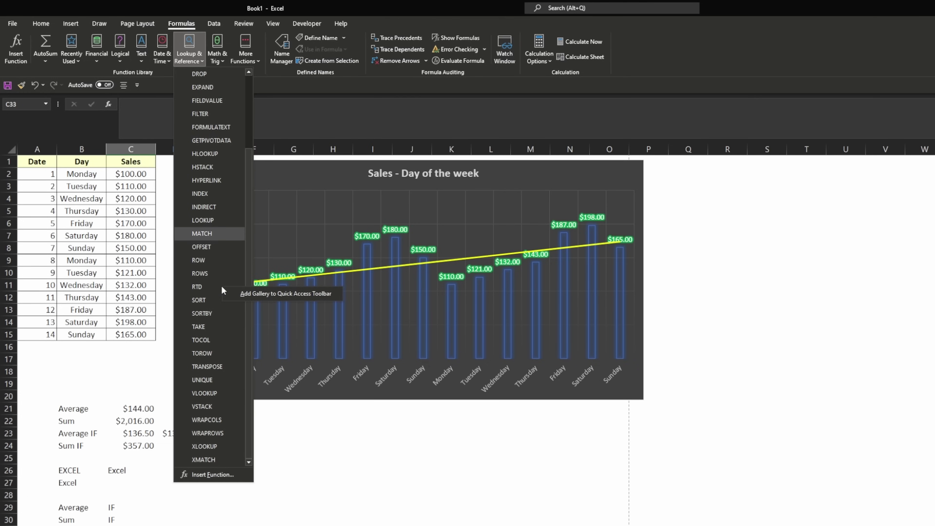
{"action": "left_click", "coordinate": [218, 393]}
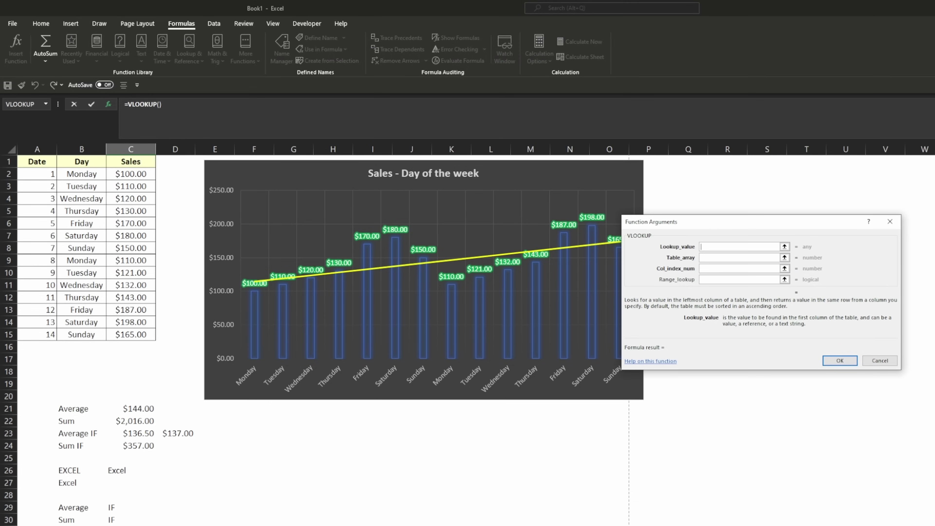
- Set the VLOOKUP arguments to lookup value C32, table array $A$1:$C$15, column index 3 and range lookup FALSE
{"action": "type", "text": "C32"}
{"action": "left_click", "coordinate": [721, 258]}
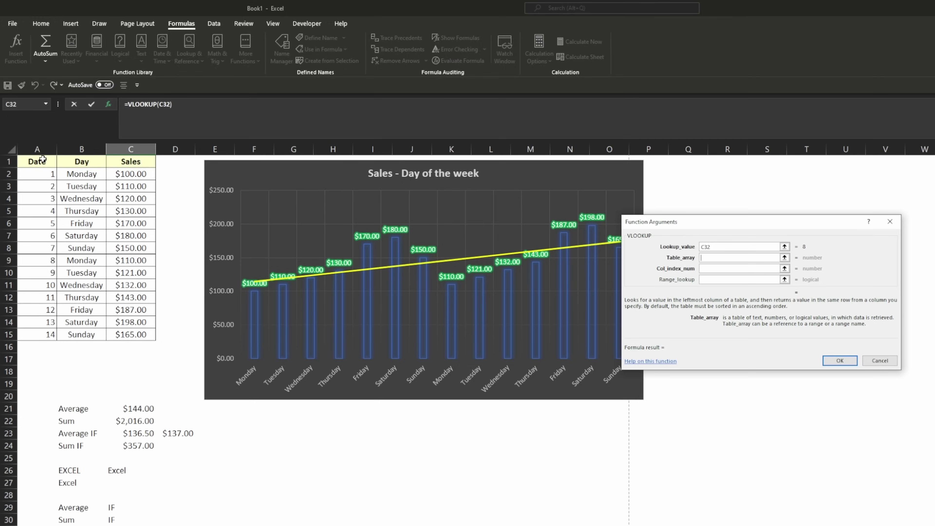
{"action": "left_click_drag", "start_coordinate": [43, 159], "coordinate": [129, 335]}
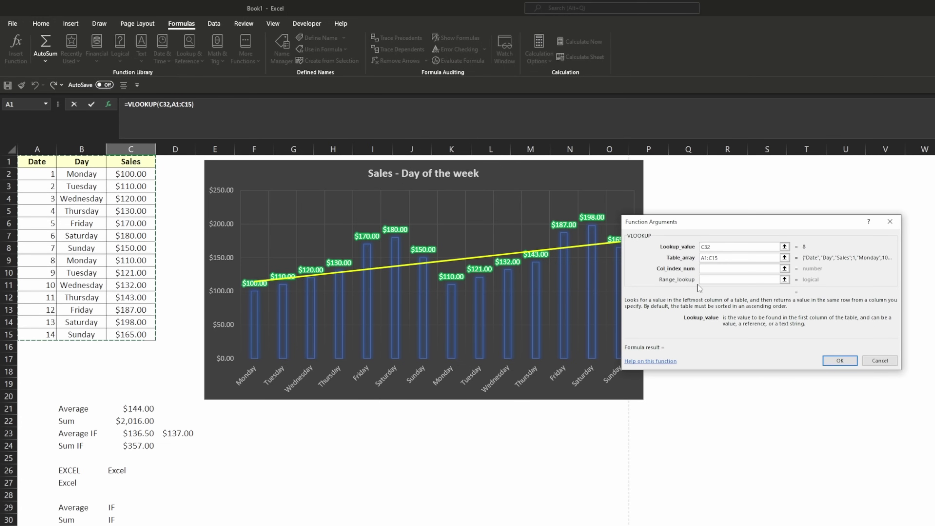
{"action": "key", "text": "F4"}
{"action": "left_click", "coordinate": [709, 270]}
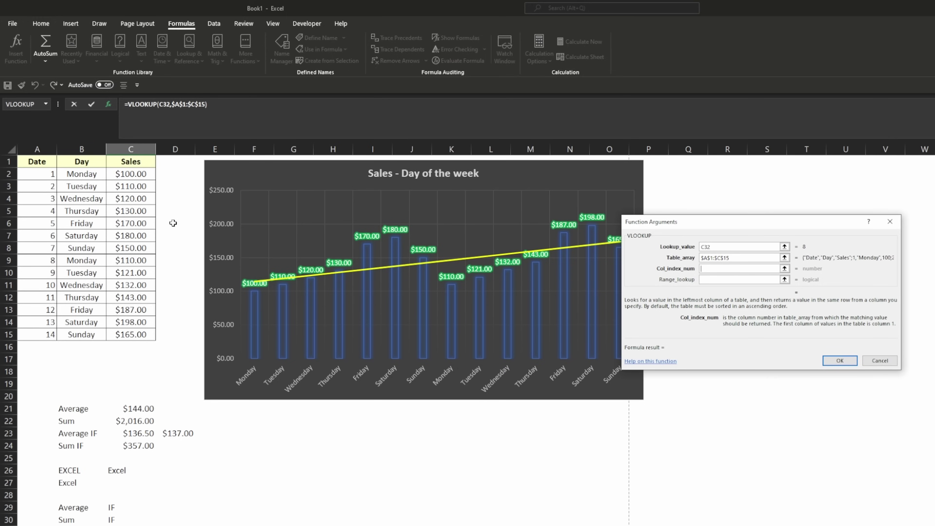
{"action": "type", "text": "3"}
{"action": "left_click", "coordinate": [736, 280]}
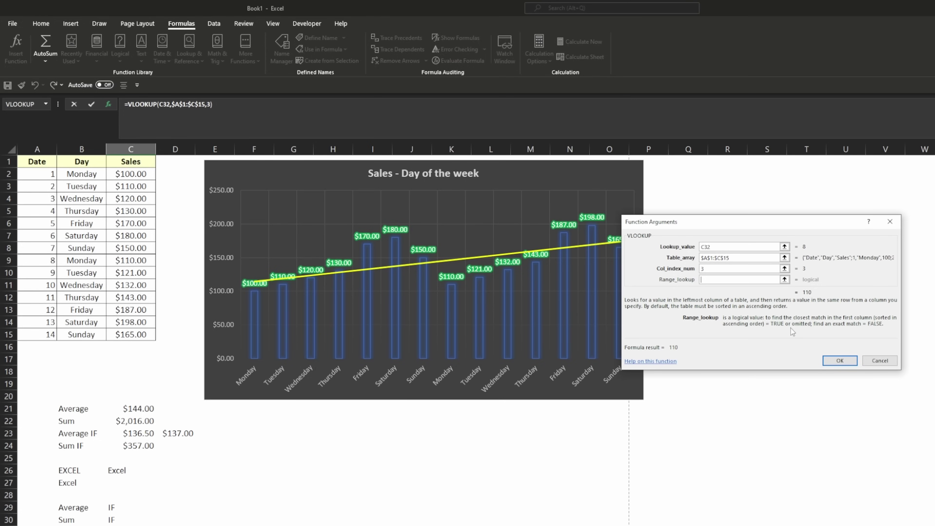
{"action": "type", "text": "FALSE"}
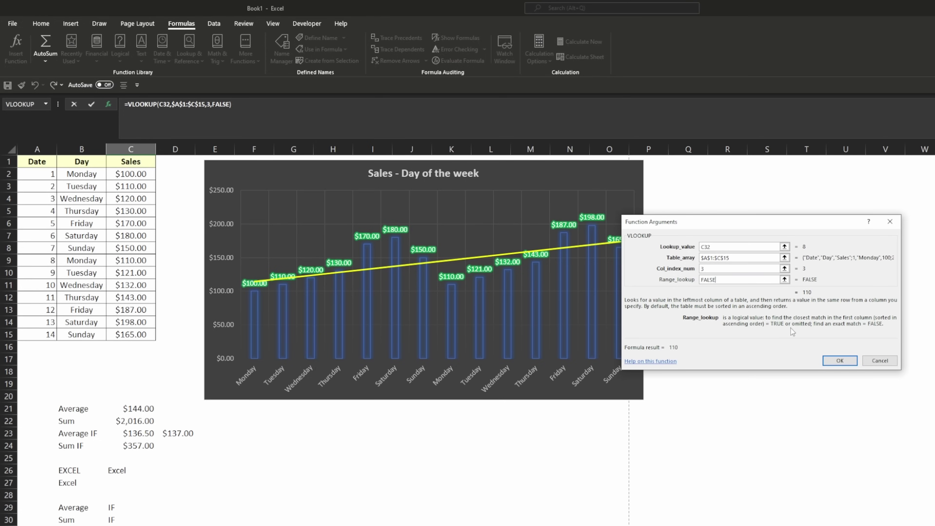
{"action": "left_click", "coordinate": [829, 364]}
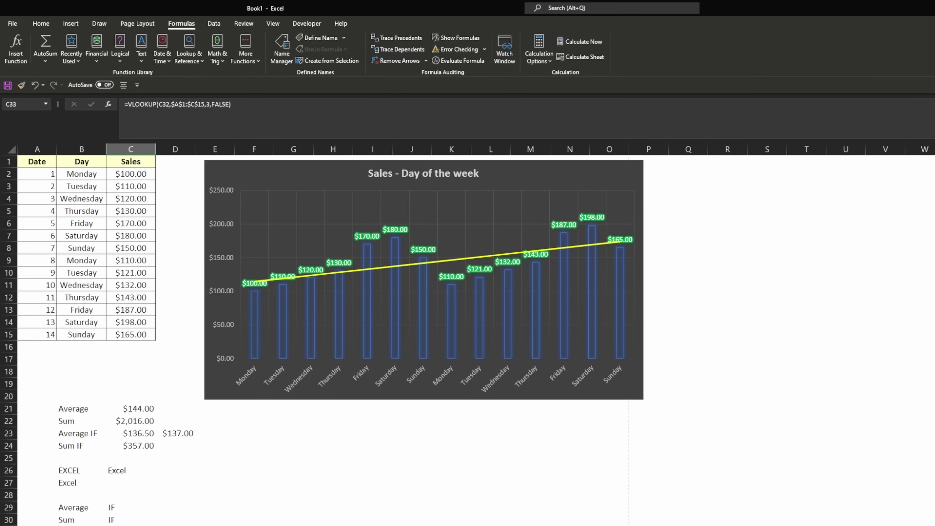
- Copy the currency format of the Average IF result in C23 onto C33 with Format Painter
{"action": "left_click", "coordinate": [42, 24]}
{"action": "left_click", "coordinate": [136, 433]}
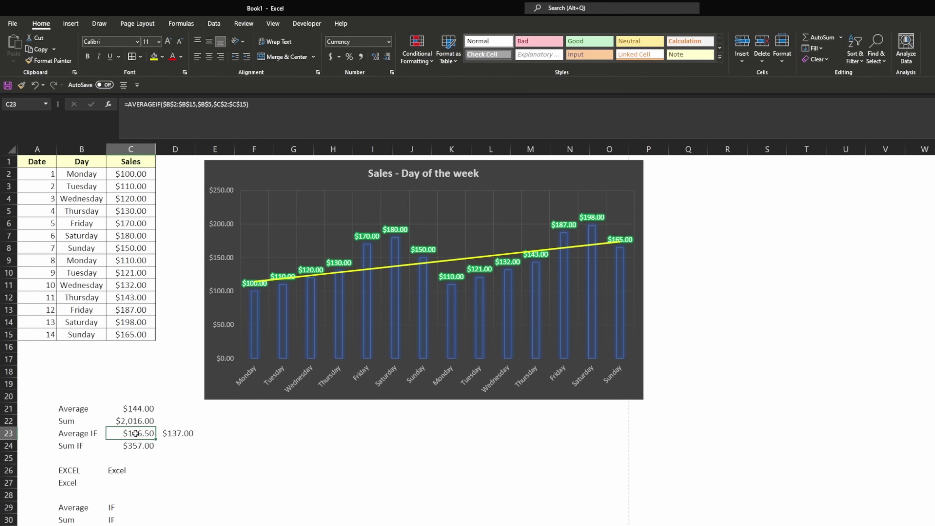
{"action": "left_click", "coordinate": [56, 64]}
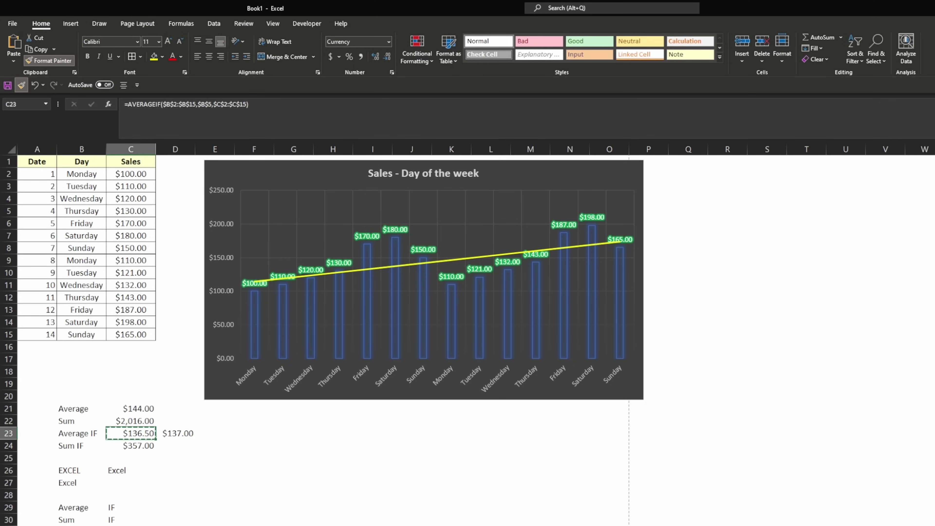
{"action": "left_click", "coordinate": [131, 525]}
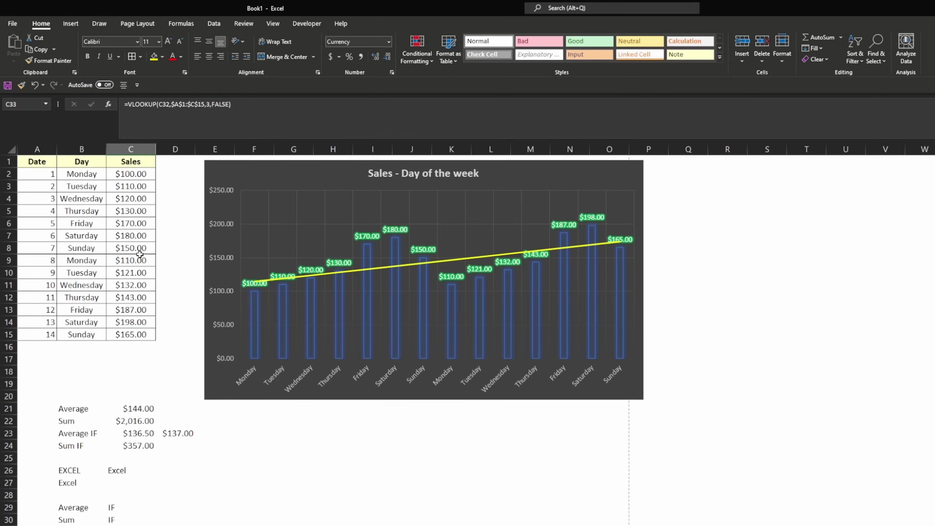
- Check the VLOOKUP result in C33 against the date and sales values in row 9
{"action": "left_click", "coordinate": [125, 262]}
{"action": "left_click", "coordinate": [39, 262]}
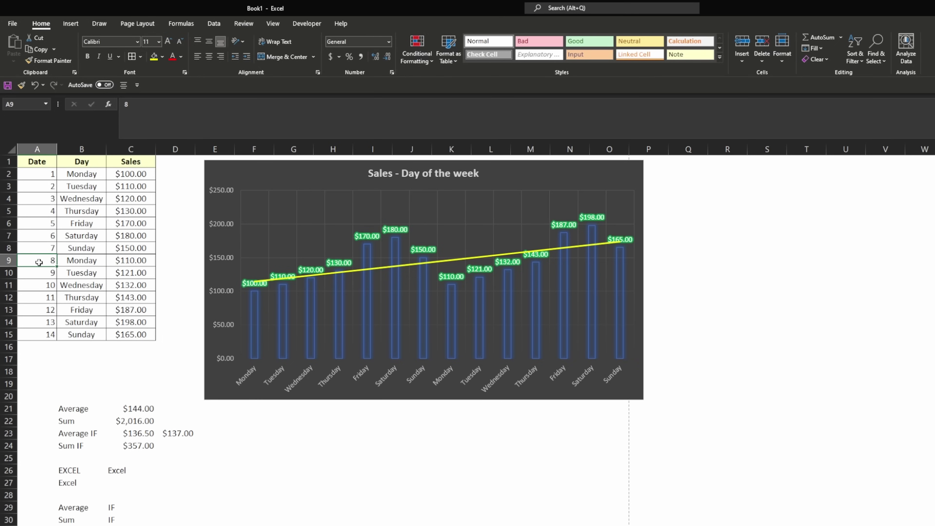
{"action": "left_click", "coordinate": [128, 525]}
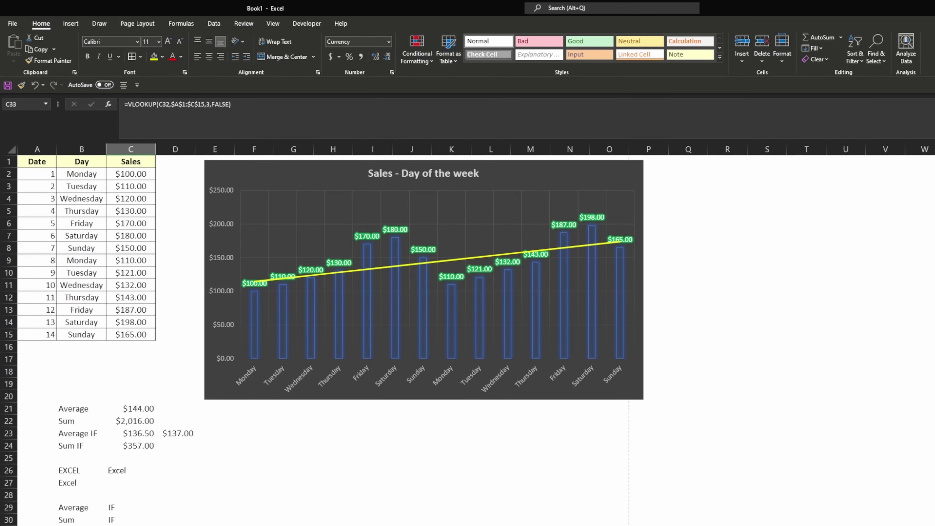
- Change the lookup value in C32 to 10 and check the updated VLOOKUP result in C33
{"action": "left_click", "coordinate": [128, 525]}
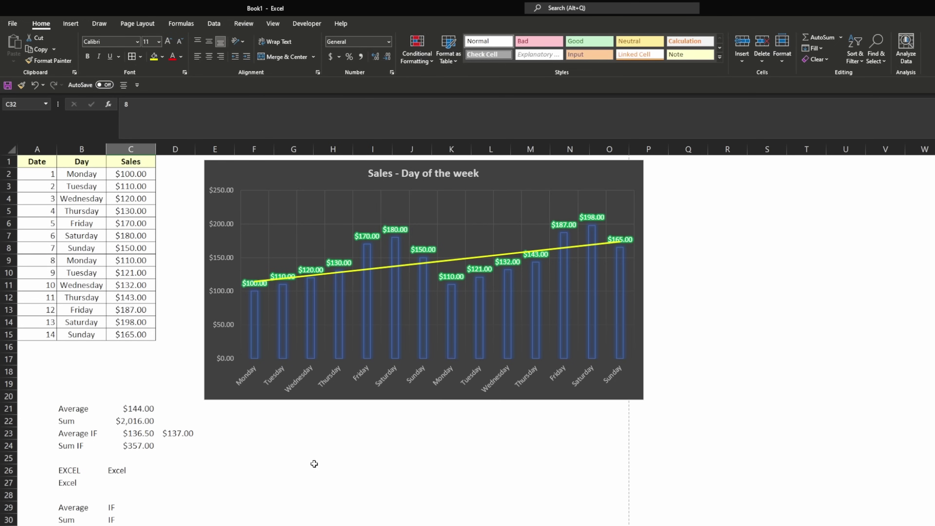
{"action": "type", "text": "10"}
{"action": "key", "text": "Return"}
{"action": "key", "text": "Up"}
{"action": "key", "text": "Down"}
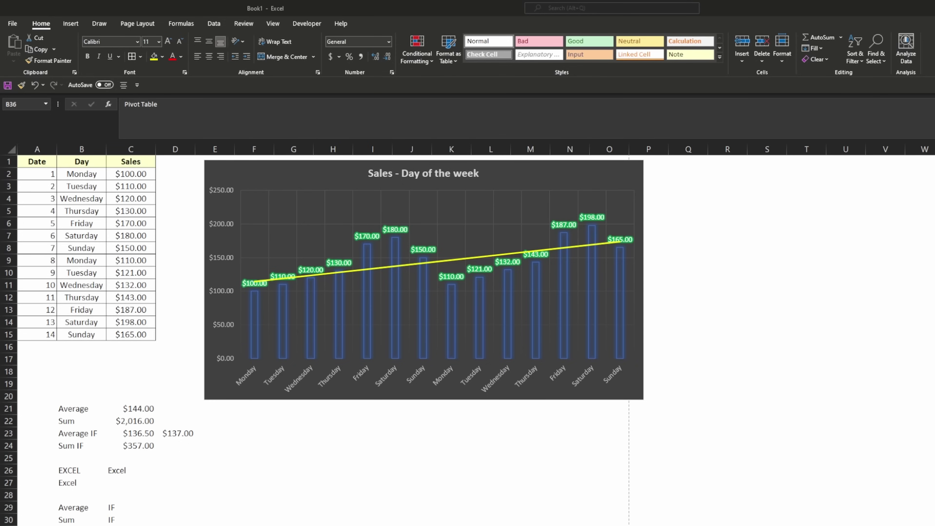
- Create a PivotTable from the sales table Sheet1!$A$1:$C$15 on a new worksheet
{"action": "key", "text": "alt+Tab"}
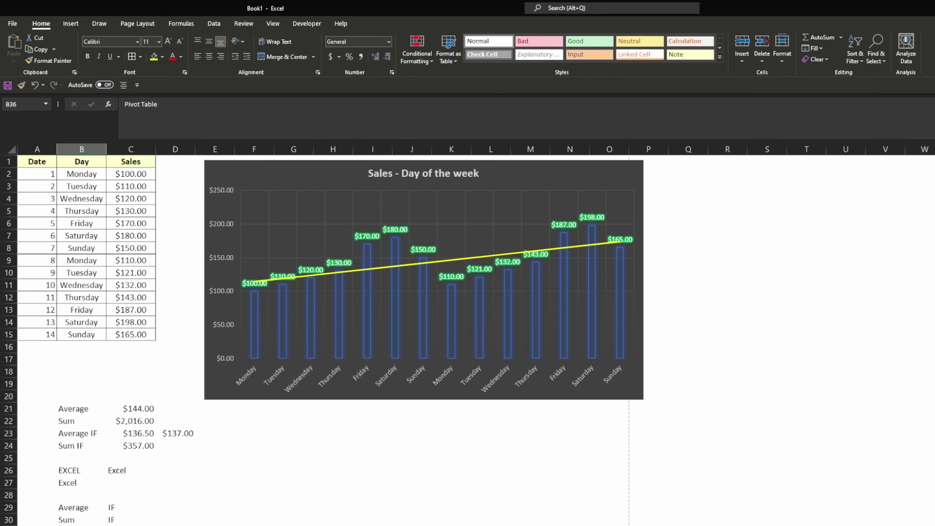
{"action": "key", "text": "Right"}
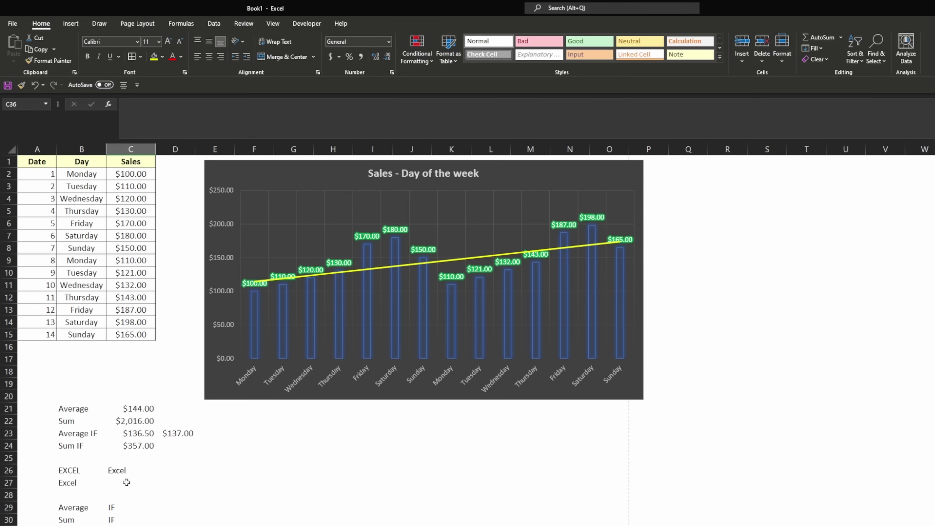
{"action": "left_click", "coordinate": [73, 23]}
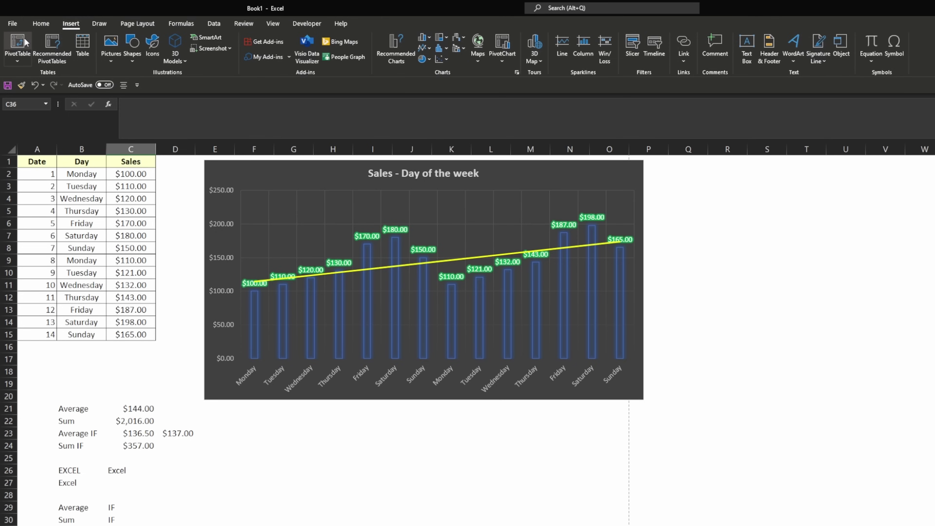
{"action": "left_click", "coordinate": [17, 43]}
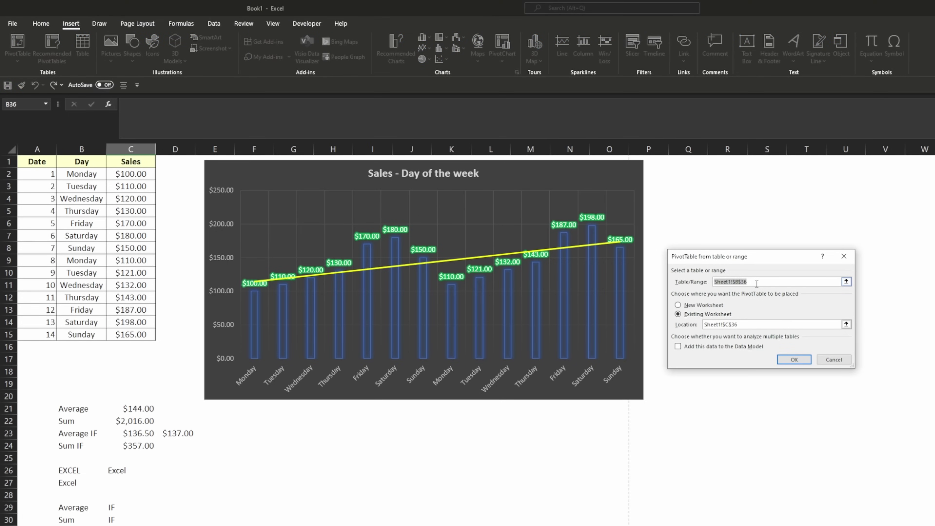
{"action": "key", "text": "BackSpace"}
{"action": "left_click_drag", "start_coordinate": [34, 162], "coordinate": [123, 329]}
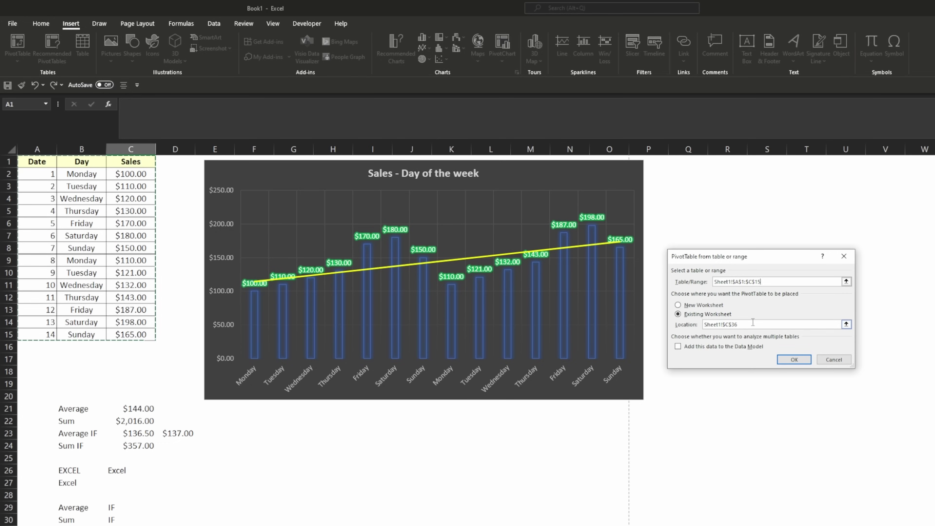
{"action": "left_click", "coordinate": [694, 308]}
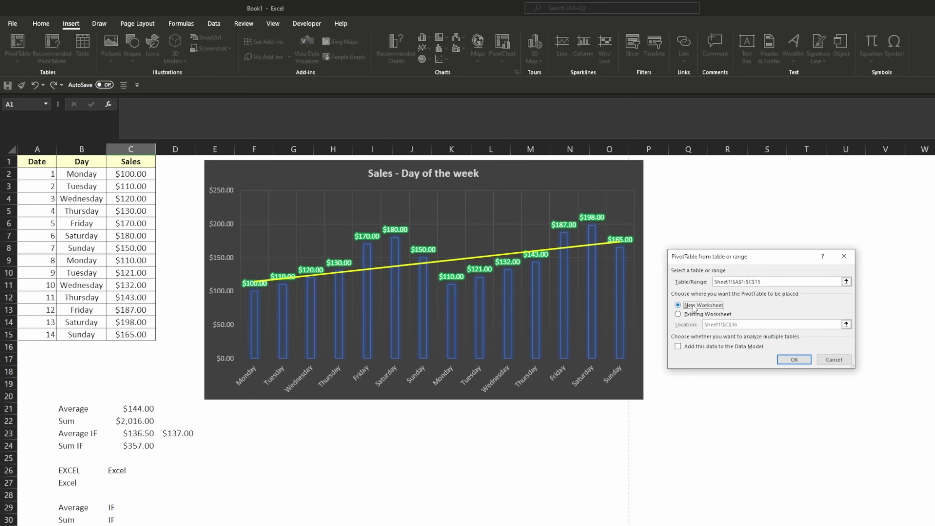
{"action": "left_click", "coordinate": [786, 362]}
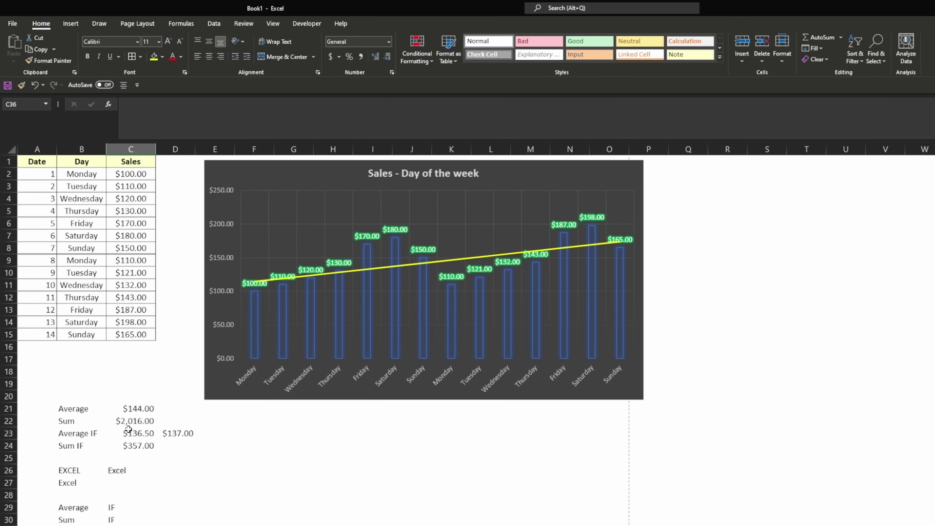
- Summarise the PivotTable's Sales values by Average and compare the figure with the AVERAGE formula in C21 on the data sheet
{"action": "left_click", "coordinate": [147, 421]}
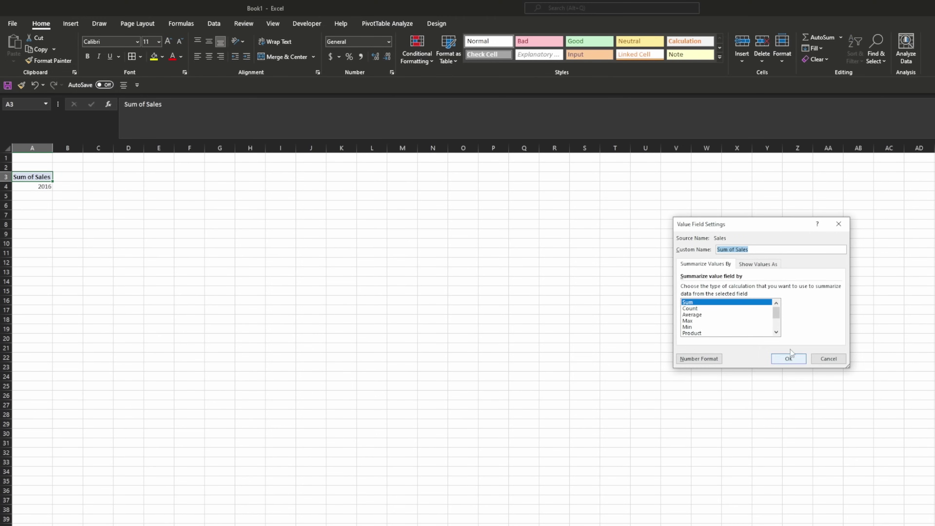
{"action": "left_click", "coordinate": [713, 314]}
{"action": "left_click", "coordinate": [798, 359]}
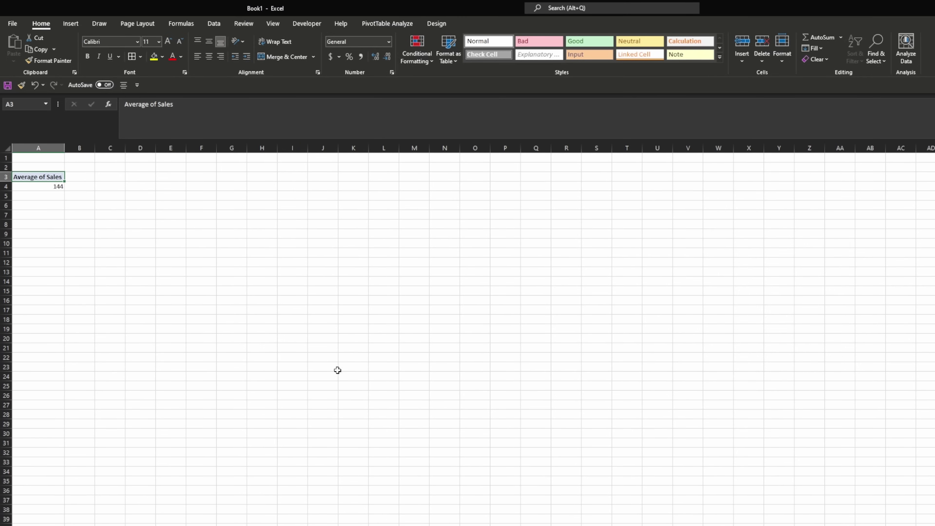
{"action": "key", "text": "ctrl+Page_Down"}
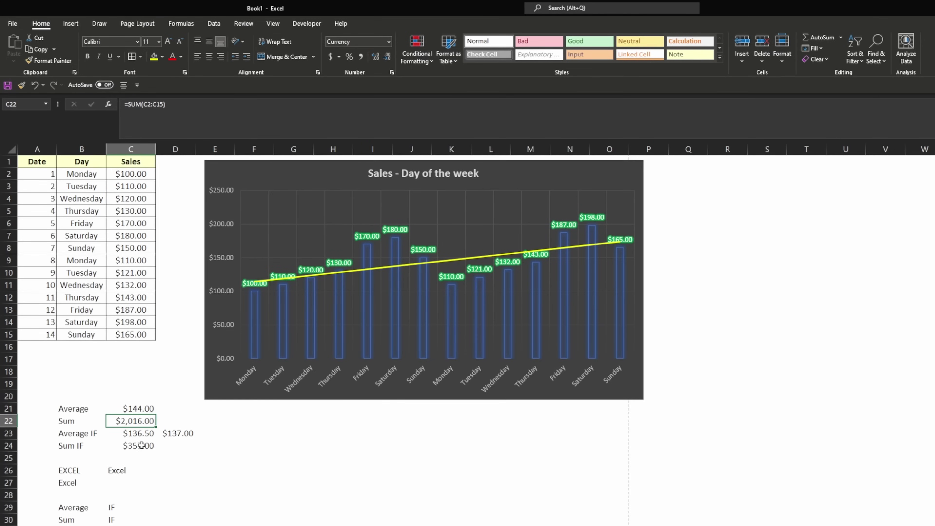
{"action": "left_click", "coordinate": [140, 409]}
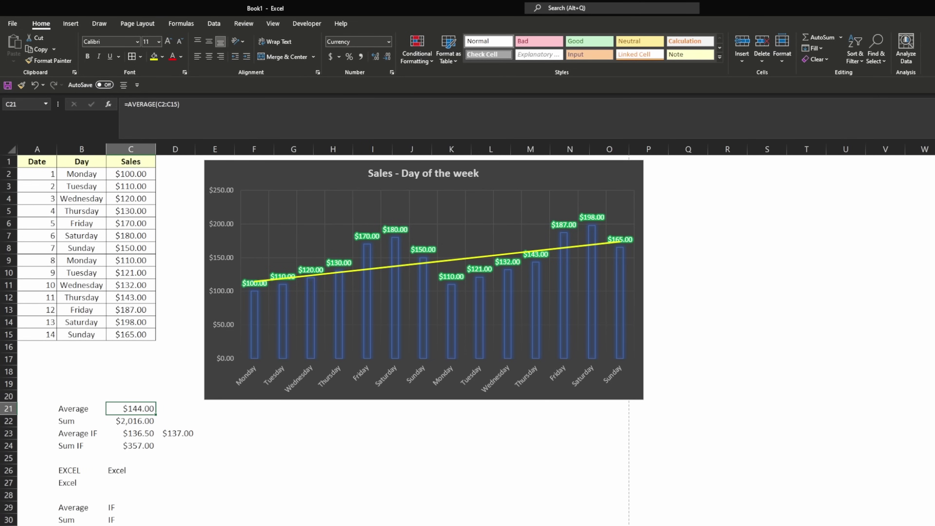
{"action": "key", "text": "ctrl+Page_Up"}
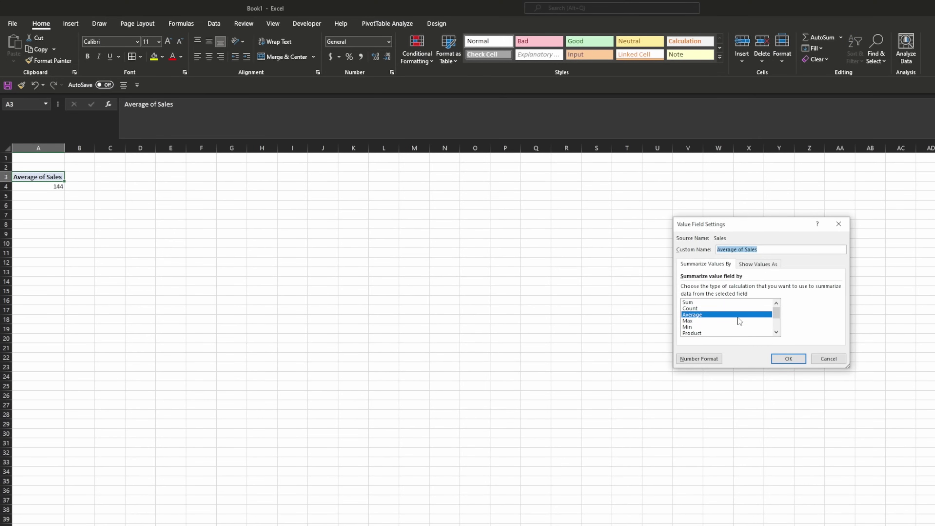
- Summarise the PivotTable's Sales by Sum for each Date in the rows and format B4:B18 as Currency
{"action": "left_click", "coordinate": [711, 302]}
{"action": "left_click", "coordinate": [789, 358]}
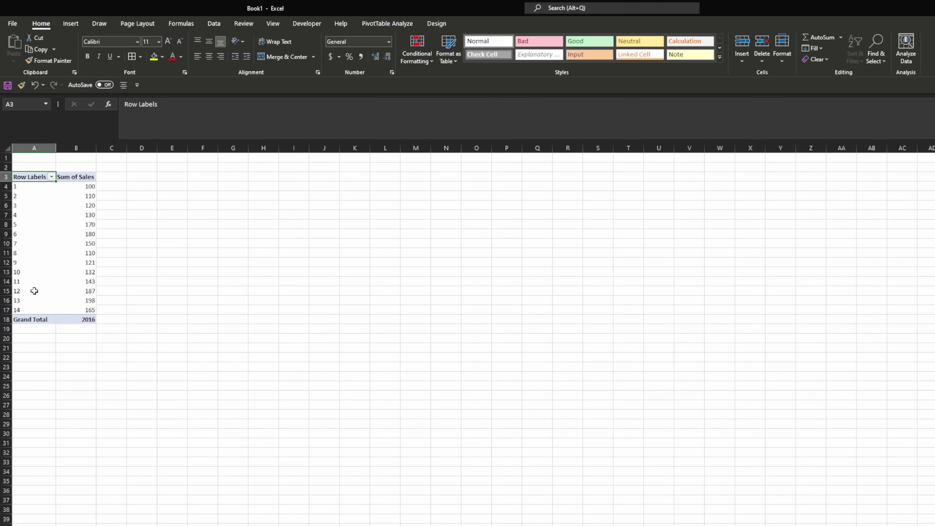
{"action": "left_click", "coordinate": [76, 186]}
{"action": "left_click_drag", "start_coordinate": [76, 186], "coordinate": [72, 319]}
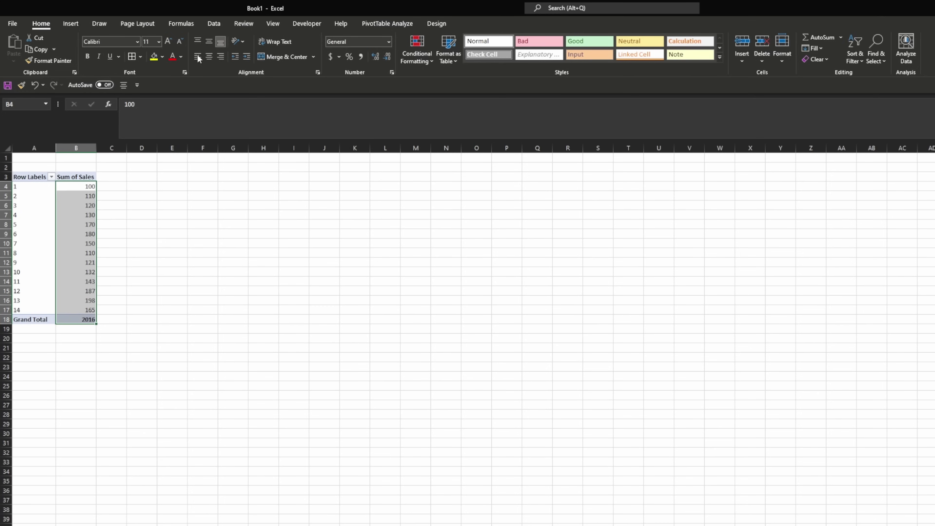
{"action": "left_click", "coordinate": [389, 41]}
{"action": "left_click", "coordinate": [387, 115]}
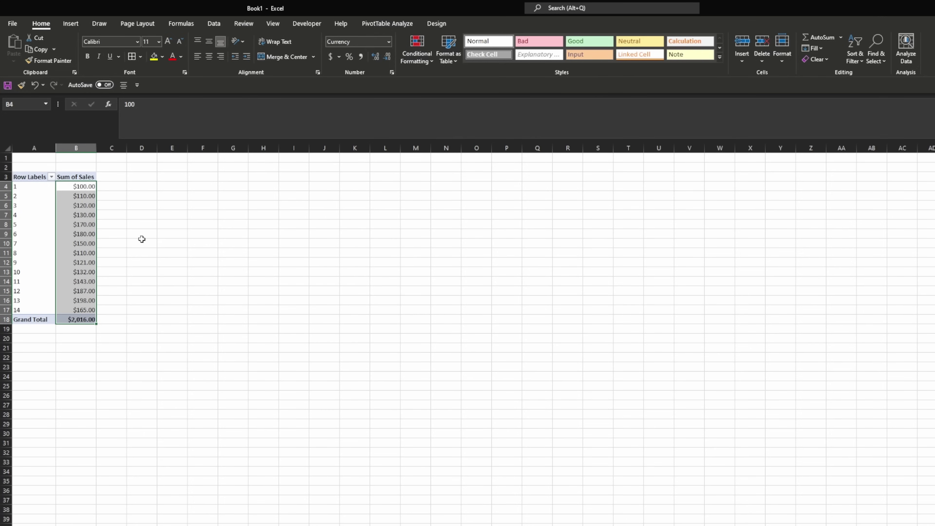
- Add Day to the PivotTable's columns and go through the weekday headings from Sunday to Wednesday
{"action": "left_click", "coordinate": [80, 212]}
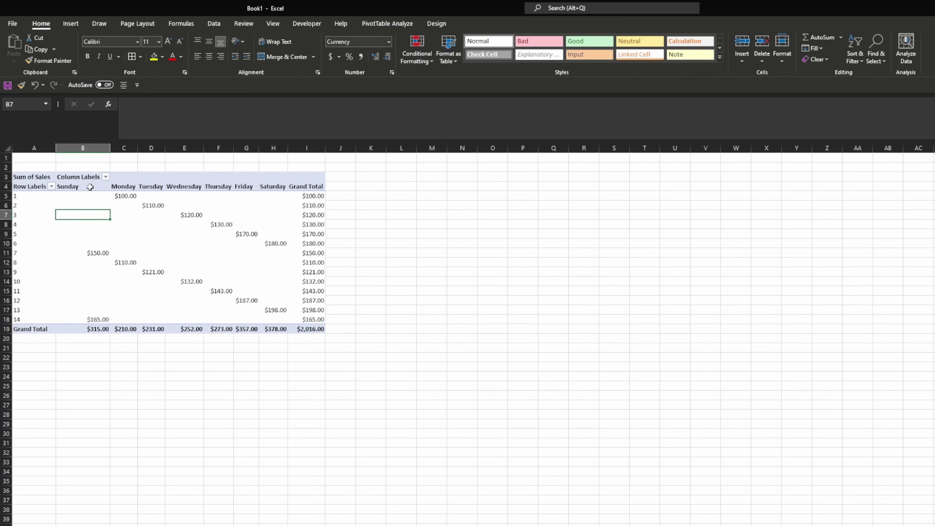
{"action": "left_click", "coordinate": [90, 187]}
{"action": "left_click", "coordinate": [124, 187]}
{"action": "left_click", "coordinate": [150, 182]}
{"action": "left_click", "coordinate": [172, 187]}
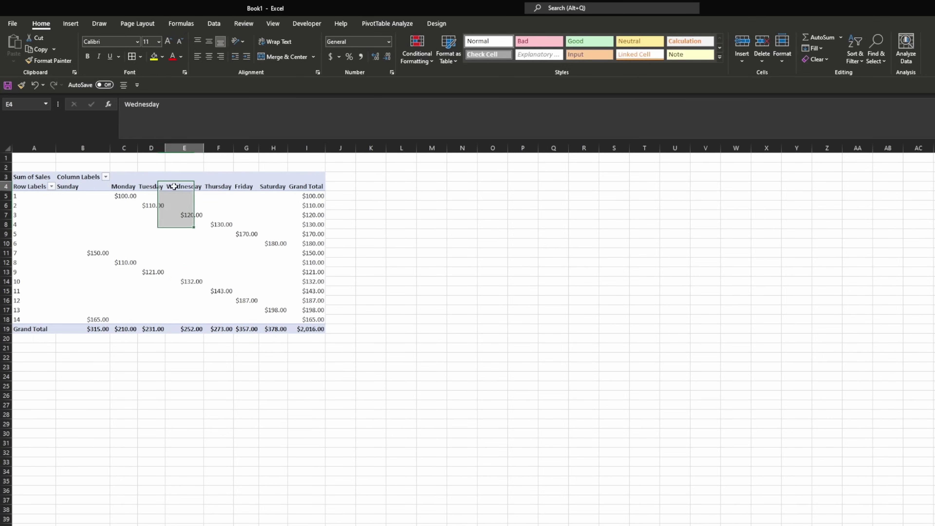
- Examine the remaining weekday headings through Saturday, then the grand totals for each weekday, each date and overall
{"action": "left_click", "coordinate": [225, 189]}
{"action": "left_click", "coordinate": [245, 187]}
{"action": "left_click", "coordinate": [272, 187]}
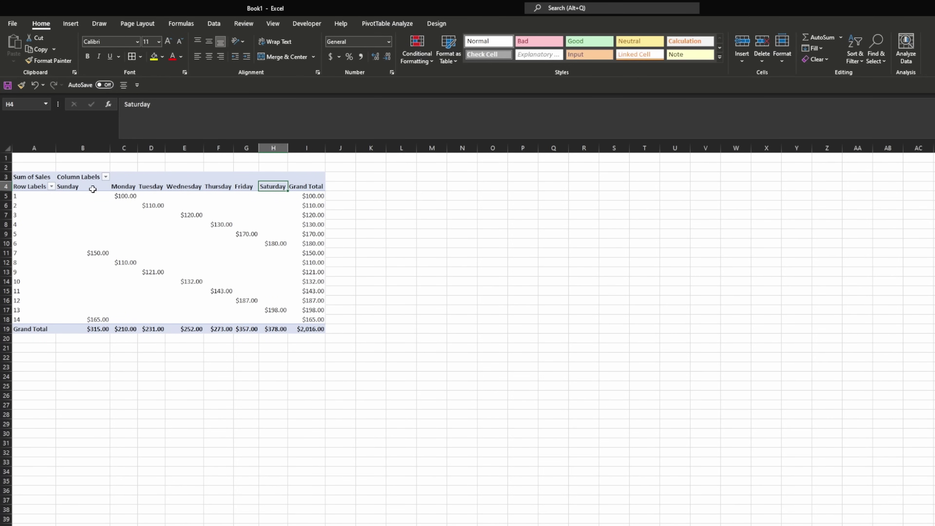
{"action": "left_click_drag", "start_coordinate": [99, 329], "coordinate": [279, 330]}
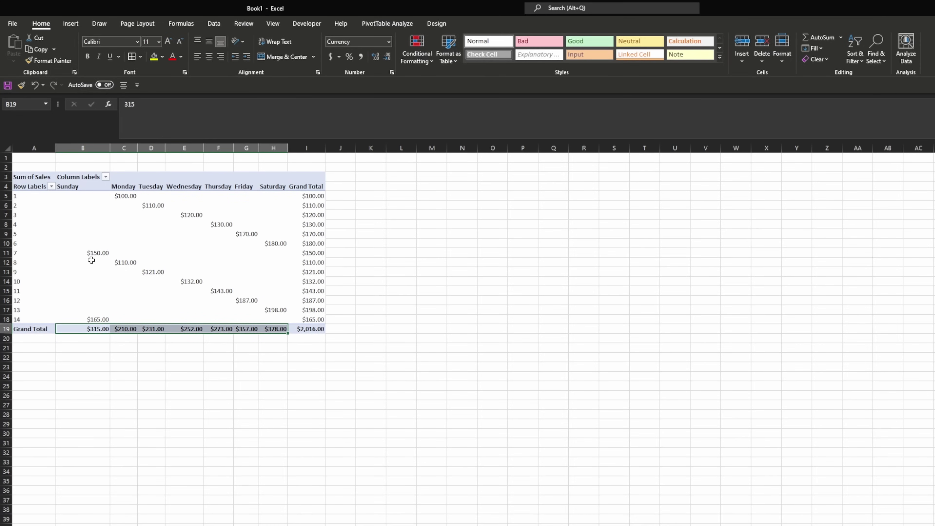
{"action": "left_click", "coordinate": [93, 244]}
{"action": "left_click", "coordinate": [93, 254]}
{"action": "left_click", "coordinate": [92, 318]}
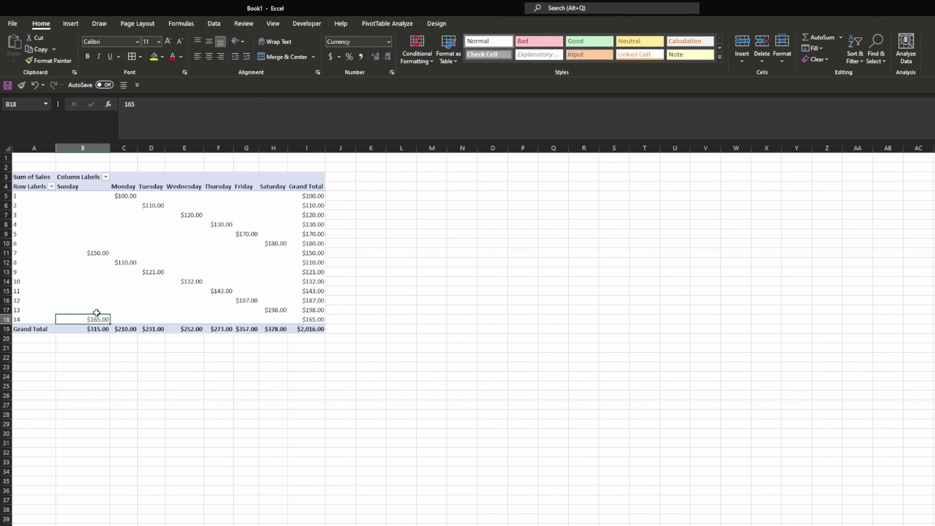
{"action": "left_click_drag", "start_coordinate": [304, 199], "coordinate": [313, 319]}
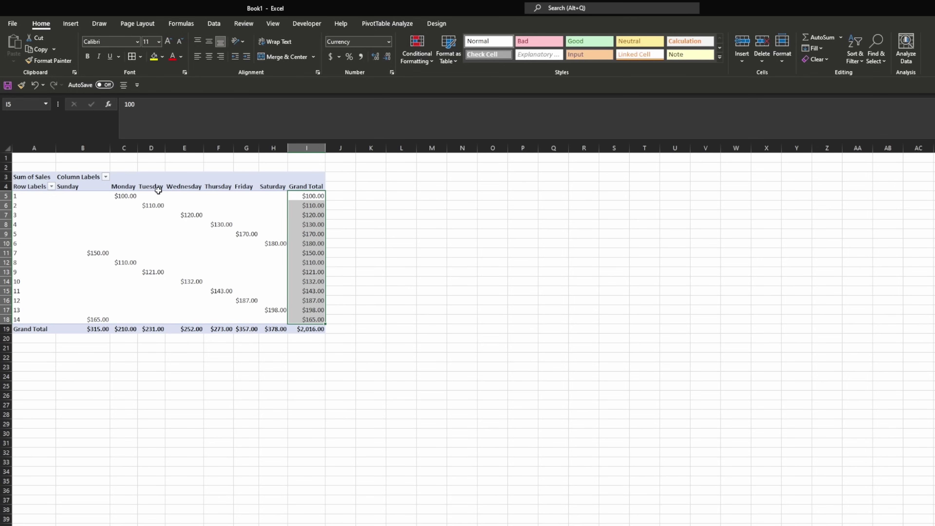
{"action": "left_click", "coordinate": [123, 225]}
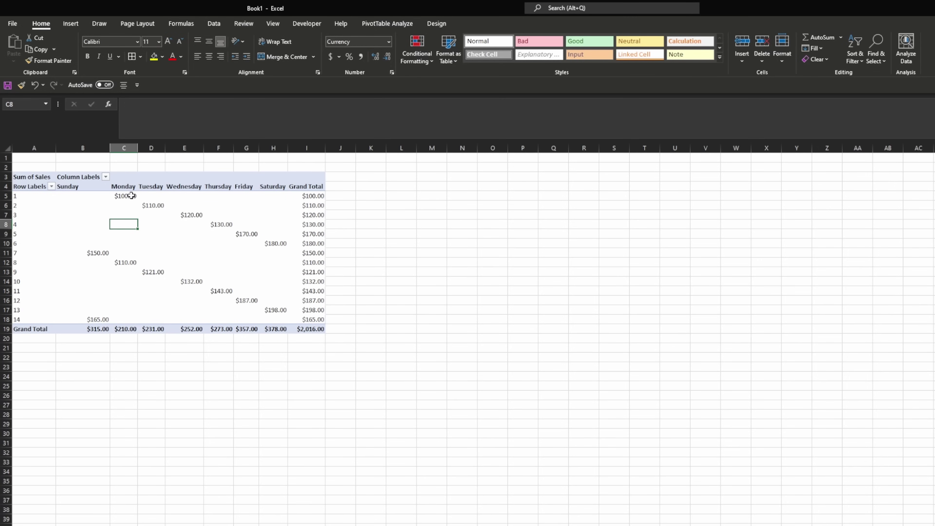
{"action": "left_click", "coordinate": [123, 329]}
{"action": "left_click", "coordinate": [305, 328]}
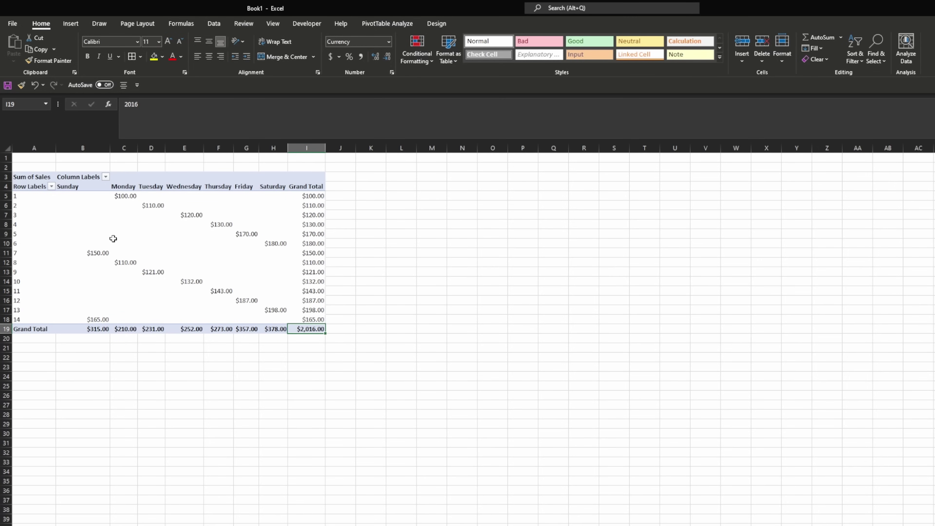
- Try the PivotTable with Day in the rows and Date in the columns, then return to the previous layout
{"action": "left_click", "coordinate": [95, 215]}
{"action": "mouse_move", "coordinate": [95, 217]}
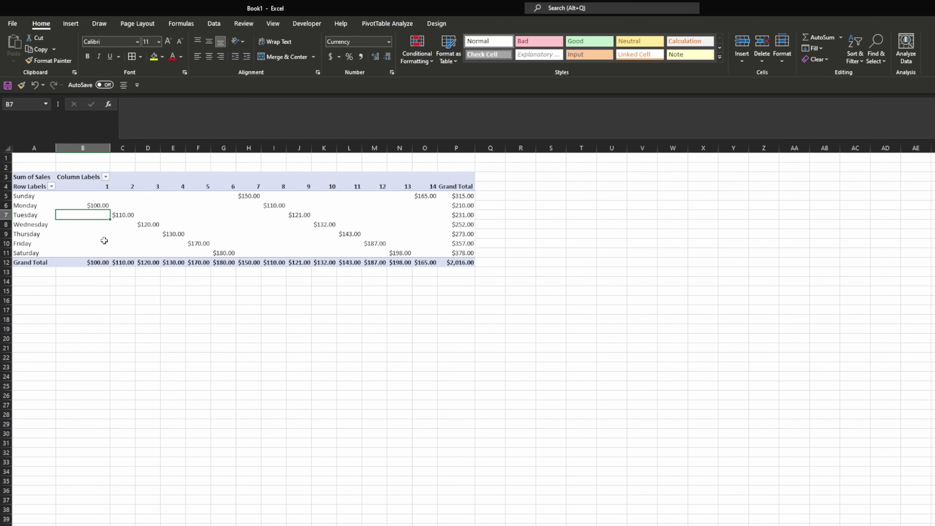
{"action": "left_click_drag", "start_coordinate": [25, 196], "coordinate": [36, 254]}
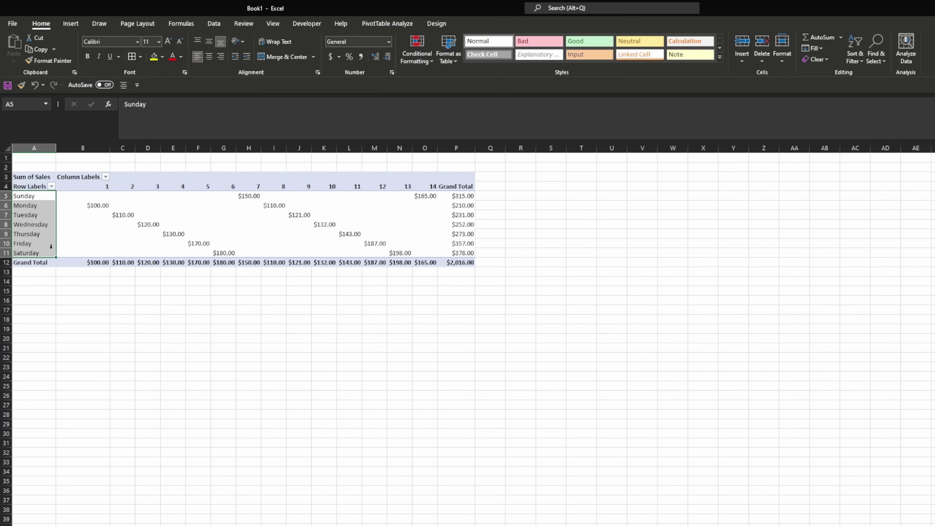
{"action": "left_click_drag", "start_coordinate": [92, 186], "coordinate": [429, 186]}
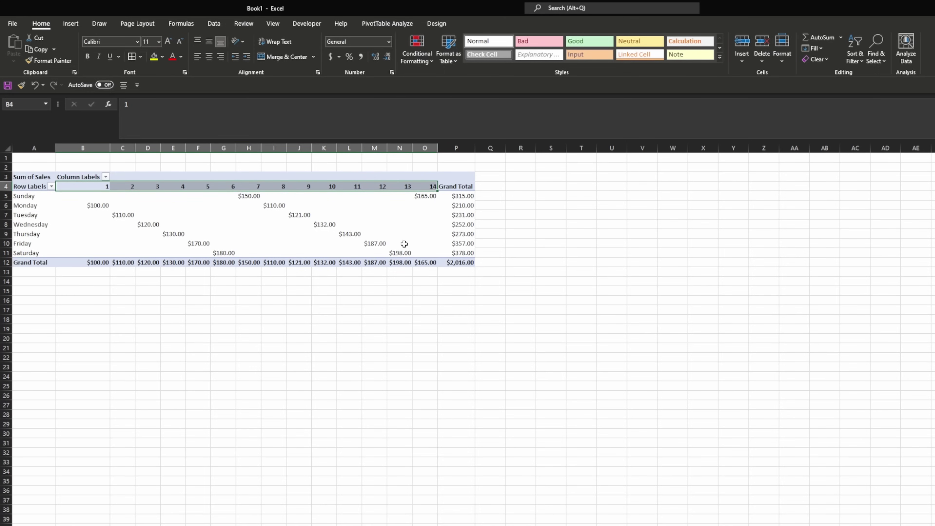
{"action": "left_click", "coordinate": [531, 254]}
{"action": "left_click", "coordinate": [411, 241]}
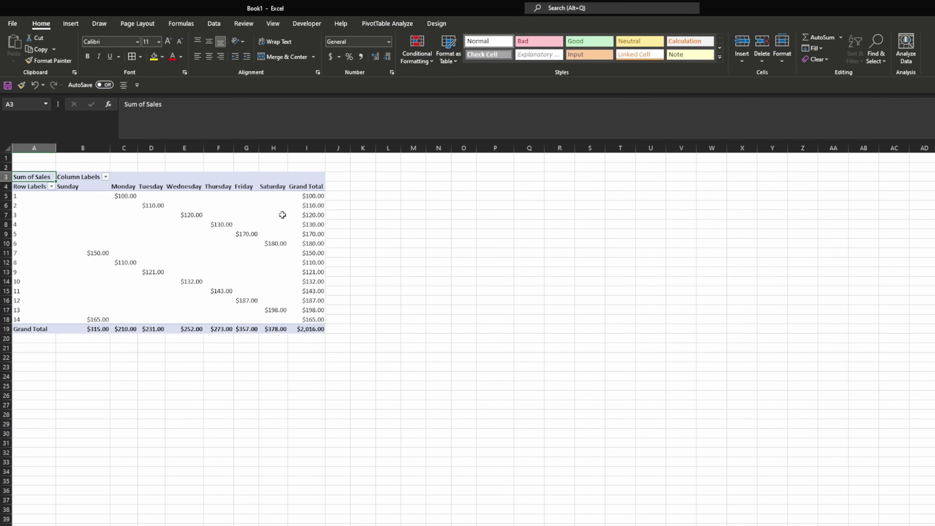
{"action": "left_click", "coordinate": [266, 207]}
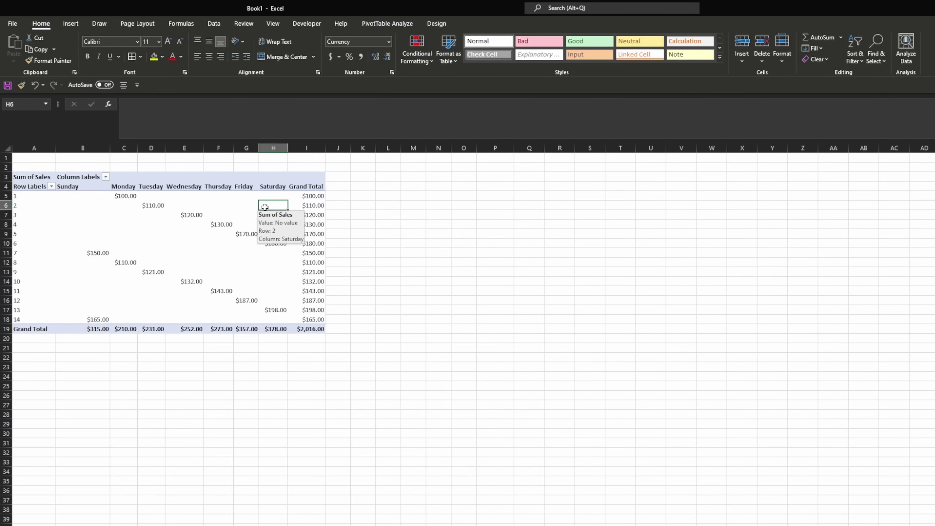
{"action": "left_click_drag", "start_coordinate": [184, 209], "coordinate": [185, 211]}
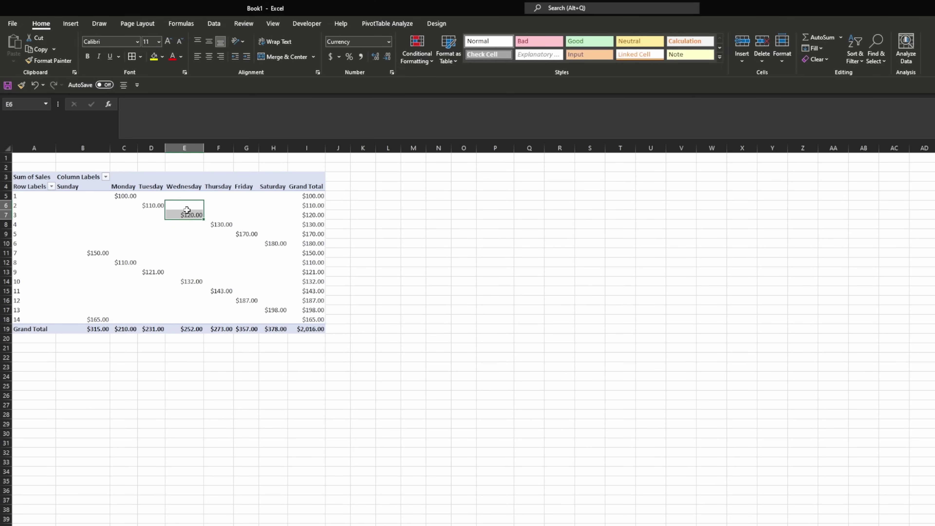
{"action": "left_click", "coordinate": [195, 199]}
{"action": "left_click", "coordinate": [276, 187]}
{"action": "left_click", "coordinate": [107, 235]}
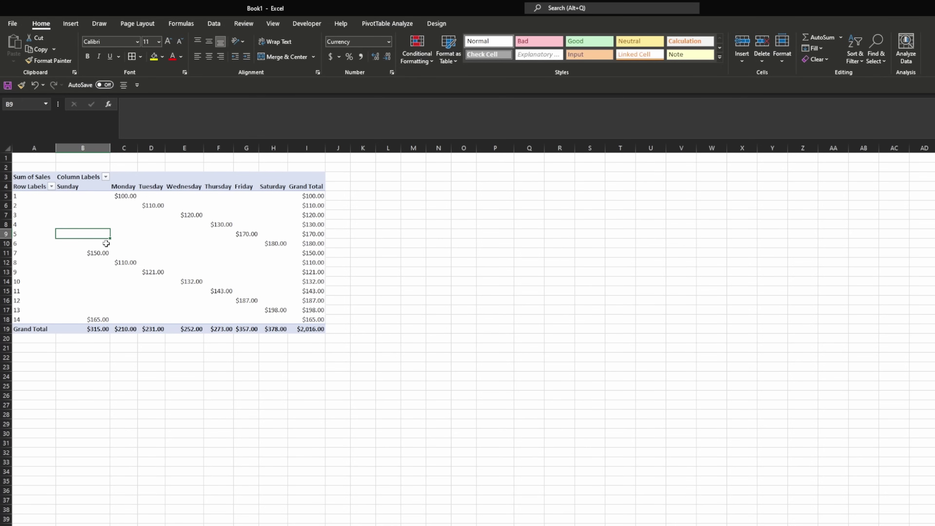
{"action": "left_click", "coordinate": [31, 265]}
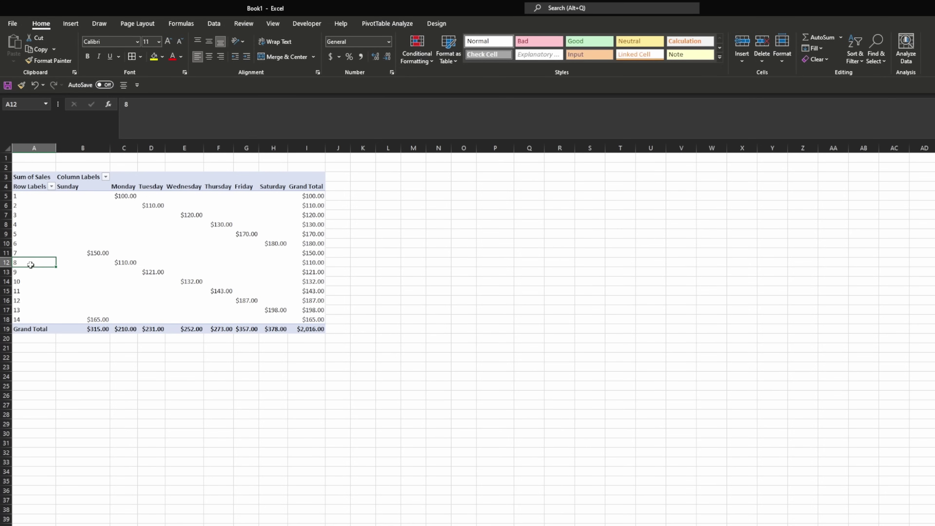
{"action": "left_click", "coordinate": [33, 250]}
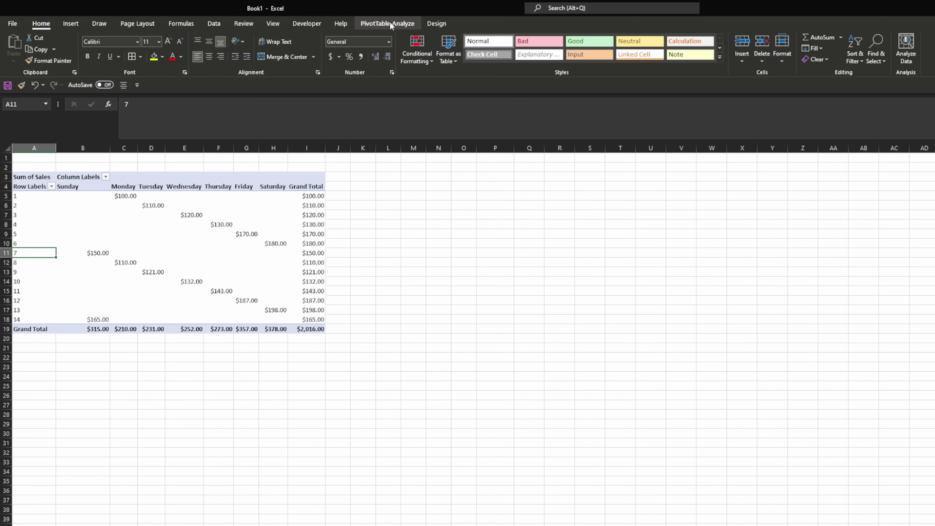
- Apply the blue style from the first row of the Medium PivotTable styles to the PivotTable
{"action": "left_click", "coordinate": [428, 23]}
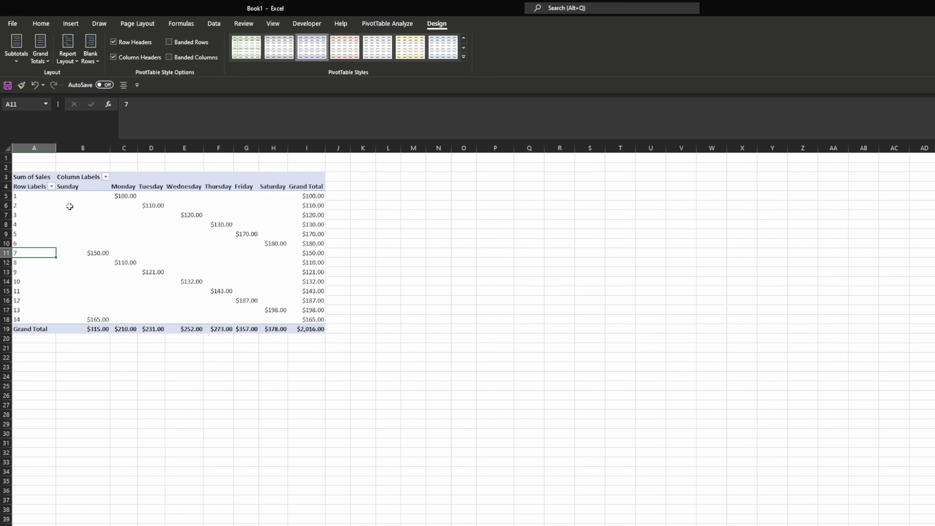
{"action": "left_click", "coordinate": [464, 57]}
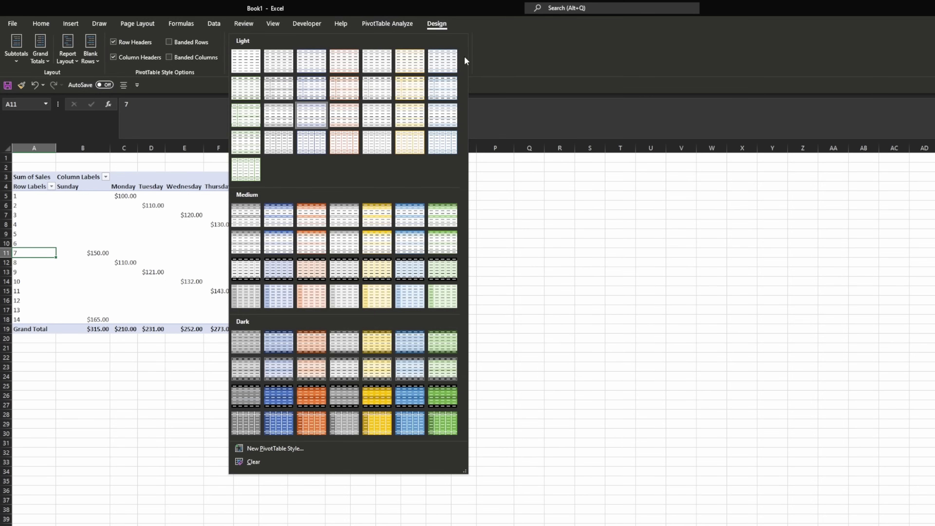
{"action": "left_click", "coordinate": [482, 47]}
{"action": "left_click", "coordinate": [464, 57]}
{"action": "left_click", "coordinate": [284, 217]}
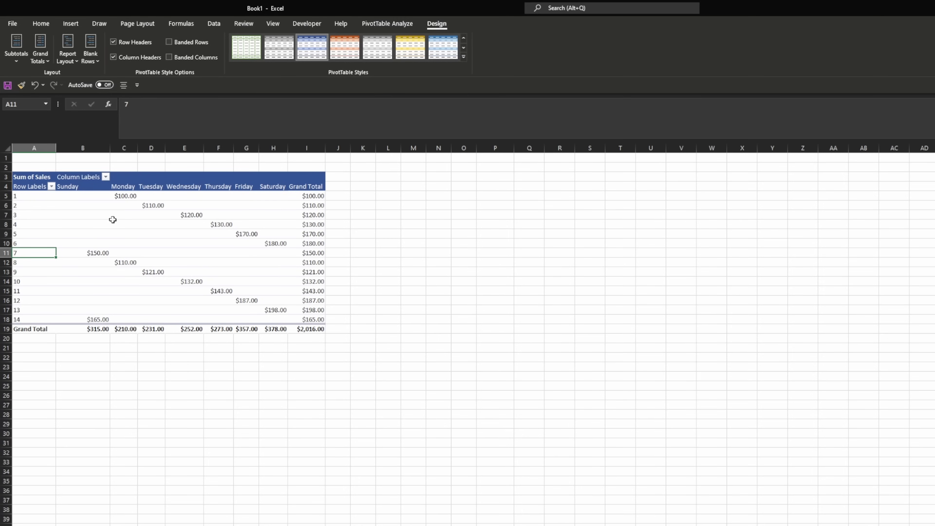
- Turn on banded rows and banded columns for the PivotTable
{"action": "left_click", "coordinate": [180, 42]}
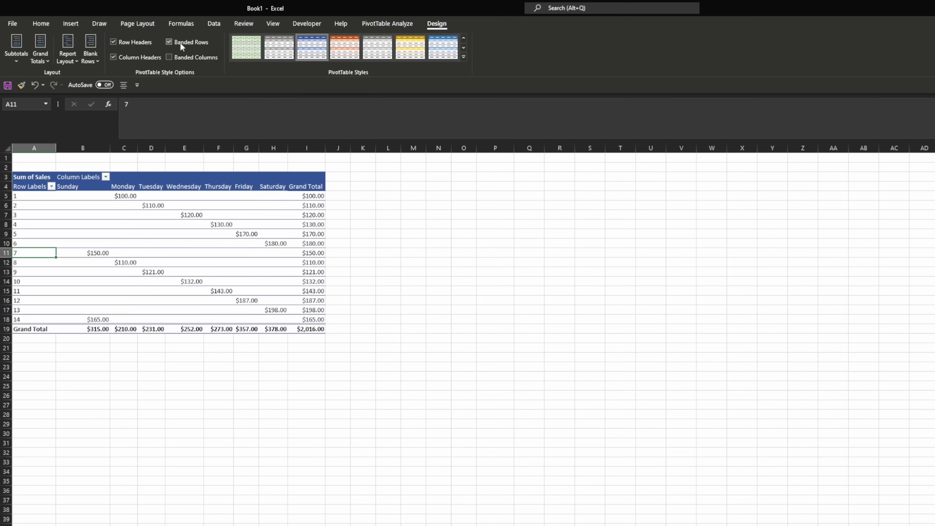
{"action": "left_click", "coordinate": [182, 57]}
{"action": "left_click", "coordinate": [370, 238]}
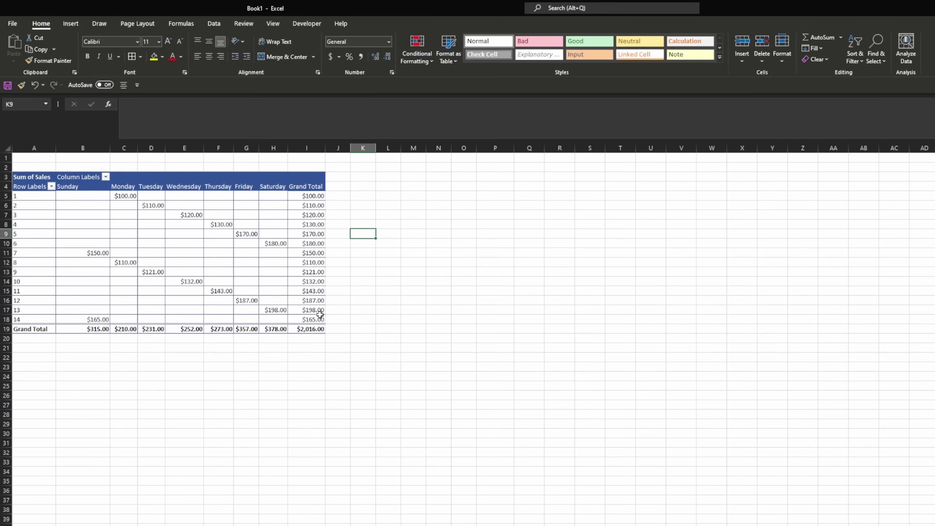
{"action": "left_click", "coordinate": [315, 235]}
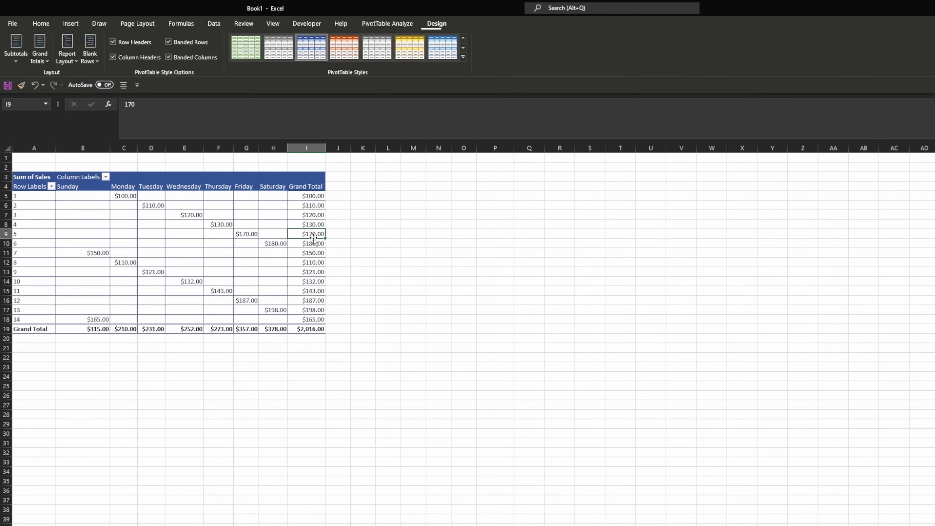
{"action": "left_click", "coordinate": [336, 223]}
{"action": "left_click", "coordinate": [346, 213]}
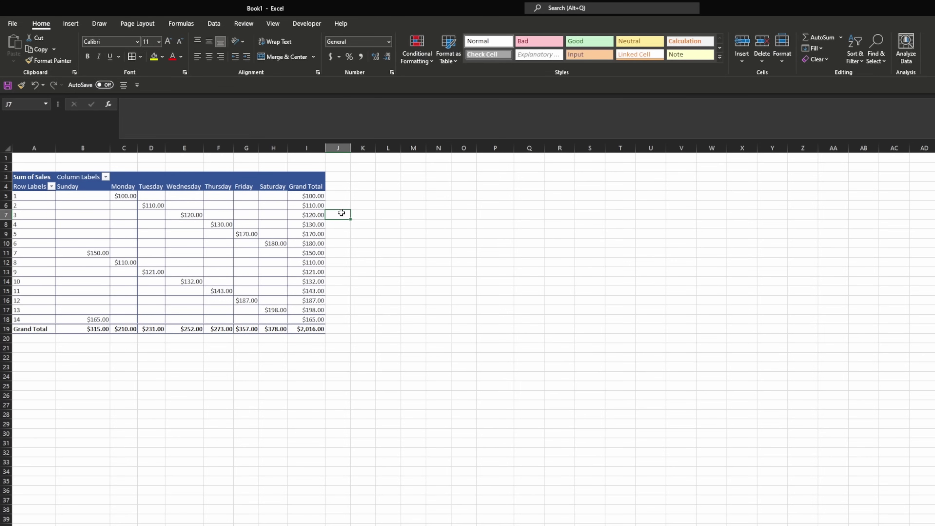
- Examine Sunday's grand total, the individual sales in the PivotTable body and the Grand Total column
{"action": "left_click", "coordinate": [219, 233]}
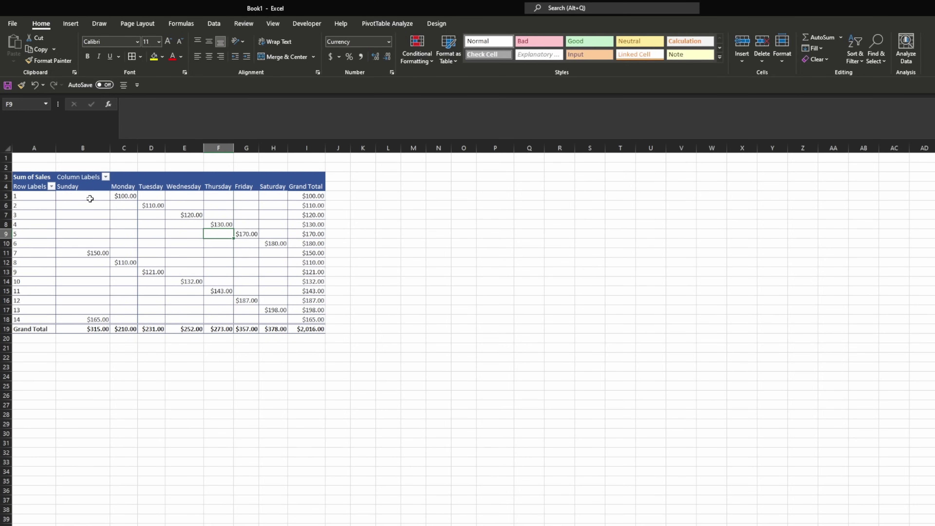
{"action": "mouse_move", "coordinate": [89, 199]}
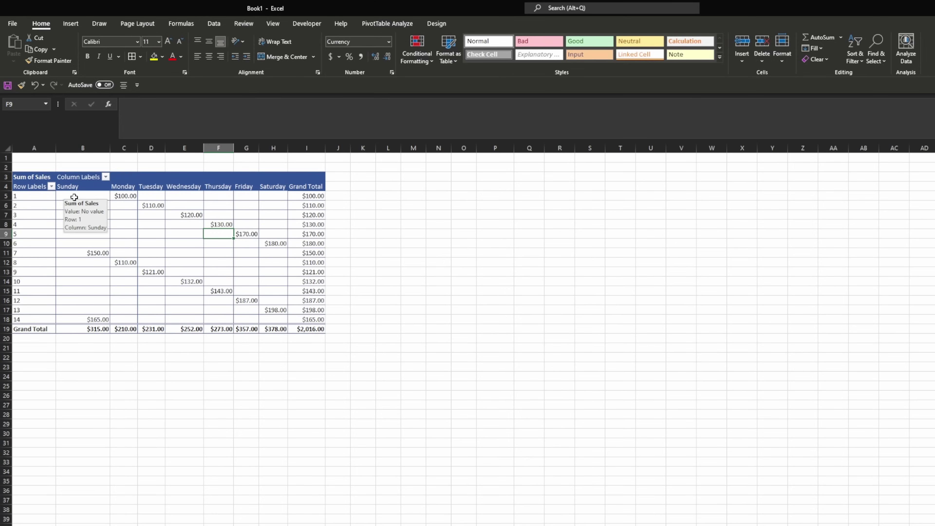
{"action": "left_click", "coordinate": [82, 328]}
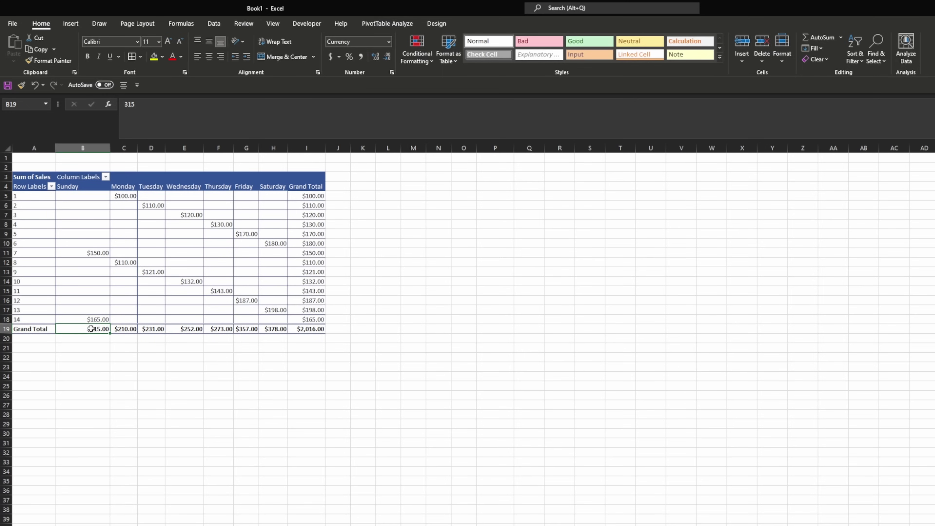
{"action": "left_click", "coordinate": [98, 253]}
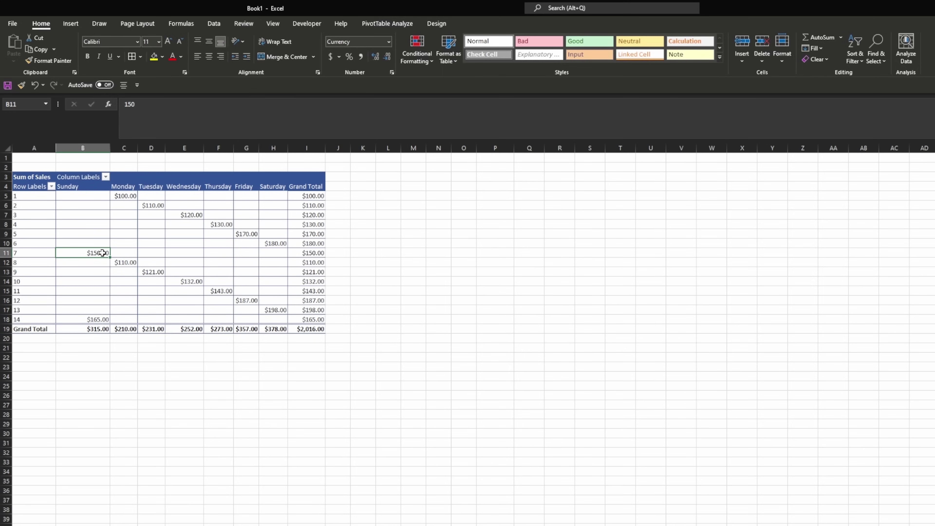
{"action": "left_click", "coordinate": [154, 272]}
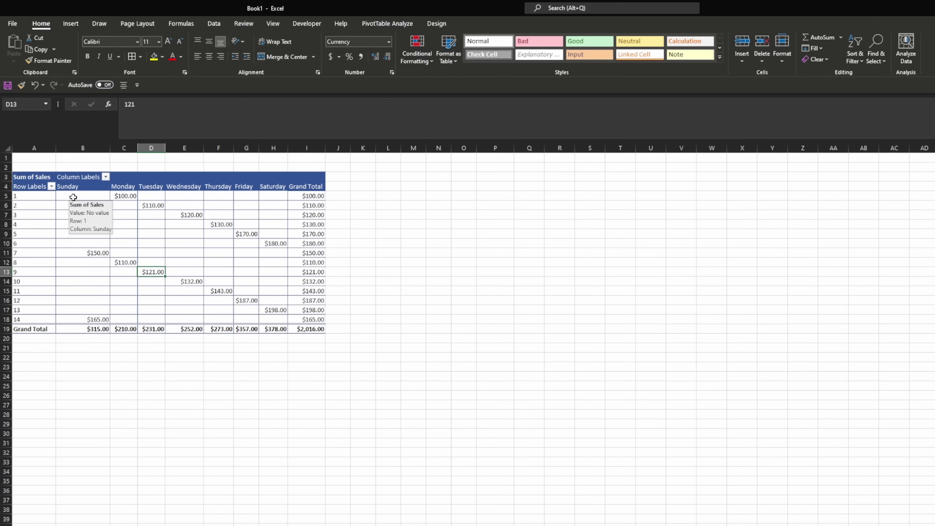
{"action": "left_click_drag", "start_coordinate": [80, 197], "coordinate": [278, 317]}
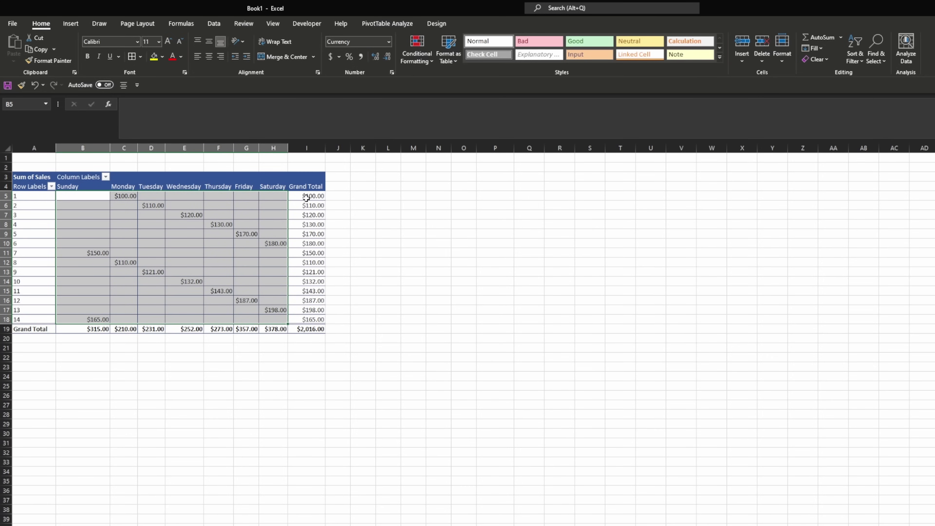
{"action": "left_click_drag", "start_coordinate": [309, 196], "coordinate": [319, 318]}
{"action": "left_click_drag", "start_coordinate": [90, 194], "coordinate": [297, 328]}
- Highlight sales greater than 150 in B5:H18 using conditional formatting with Green Fill with Dark Green Text
{"action": "left_click_drag", "start_coordinate": [79, 198], "coordinate": [273, 315]}
{"action": "left_click", "coordinate": [426, 59]}
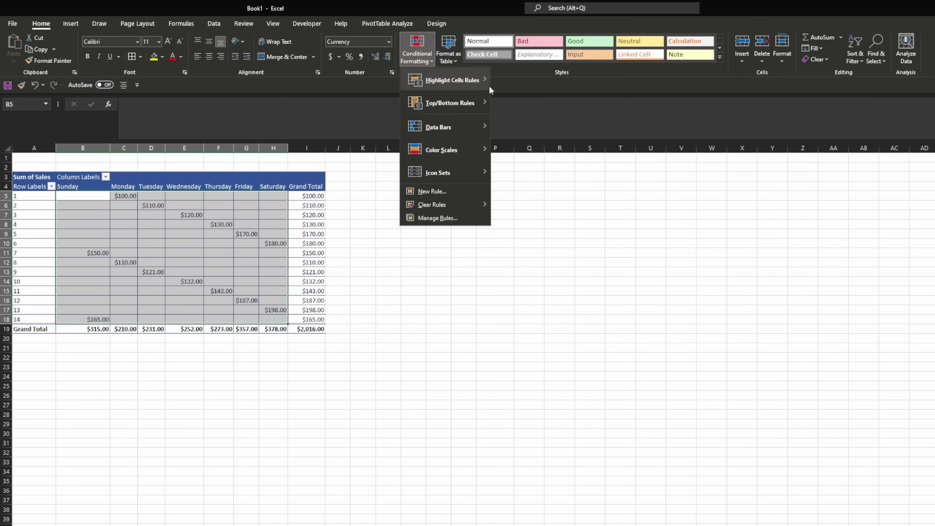
{"action": "mouse_move", "coordinate": [485, 86]}
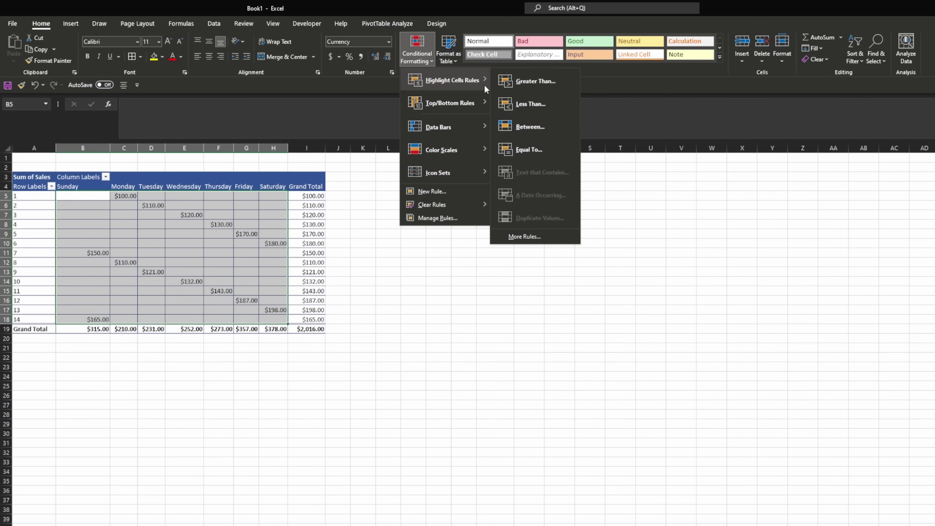
{"action": "left_click", "coordinate": [538, 81]}
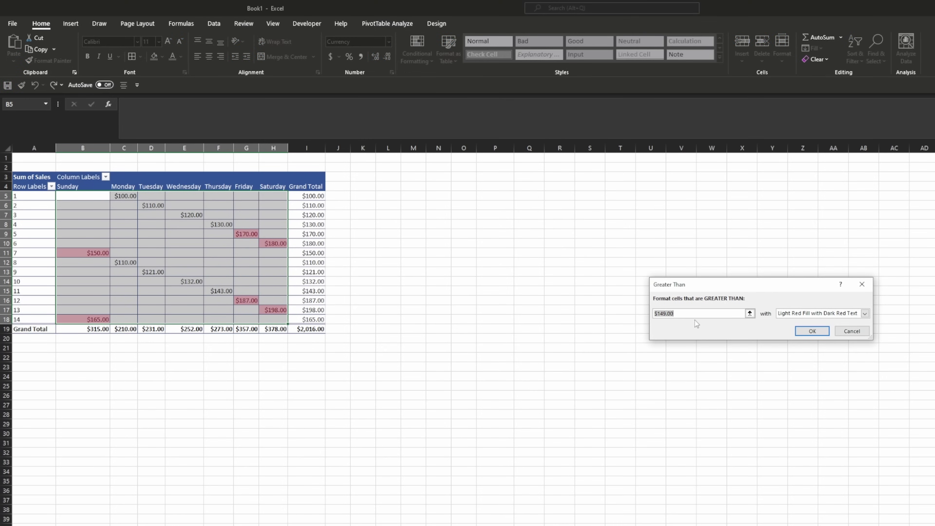
{"action": "left_click", "coordinate": [676, 316]}
{"action": "left_click_drag", "start_coordinate": [677, 316], "coordinate": [633, 311]}
{"action": "type", "text": "150"}
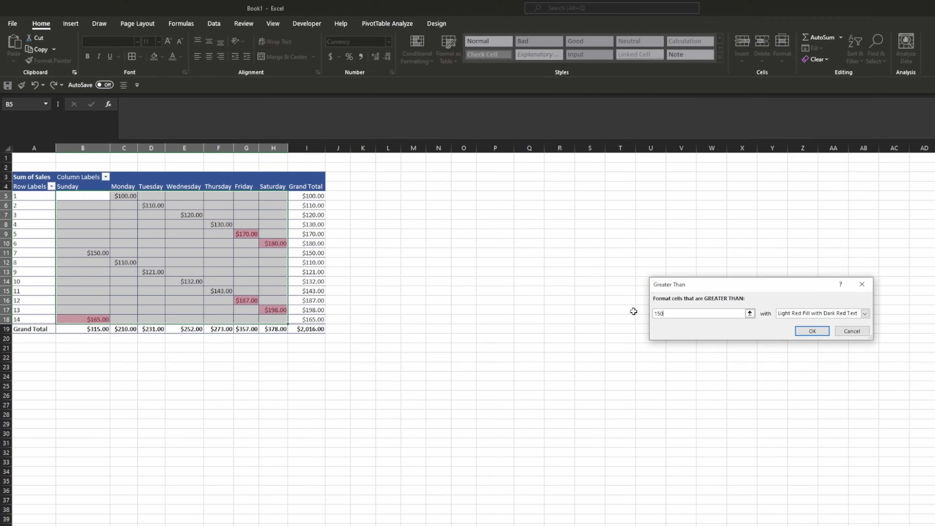
{"action": "left_click", "coordinate": [866, 315]}
{"action": "left_click", "coordinate": [823, 335]}
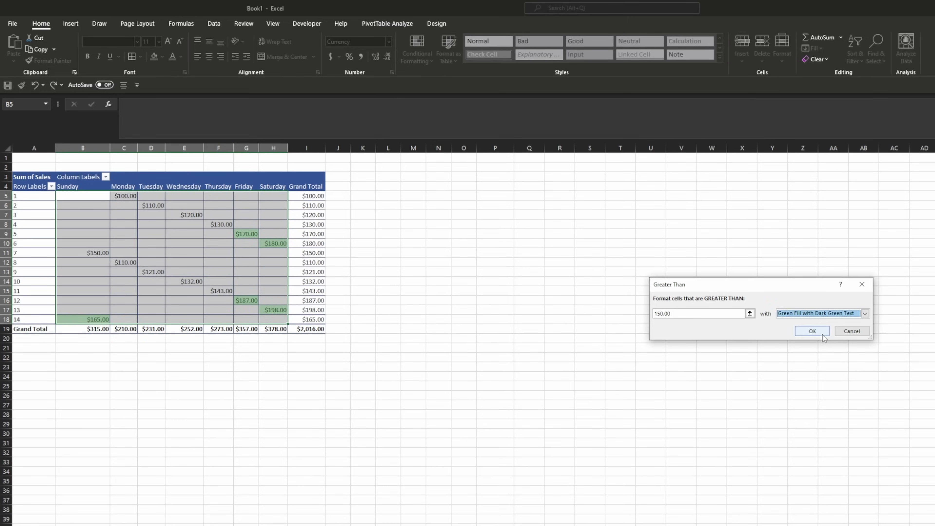
{"action": "left_click", "coordinate": [812, 331]}
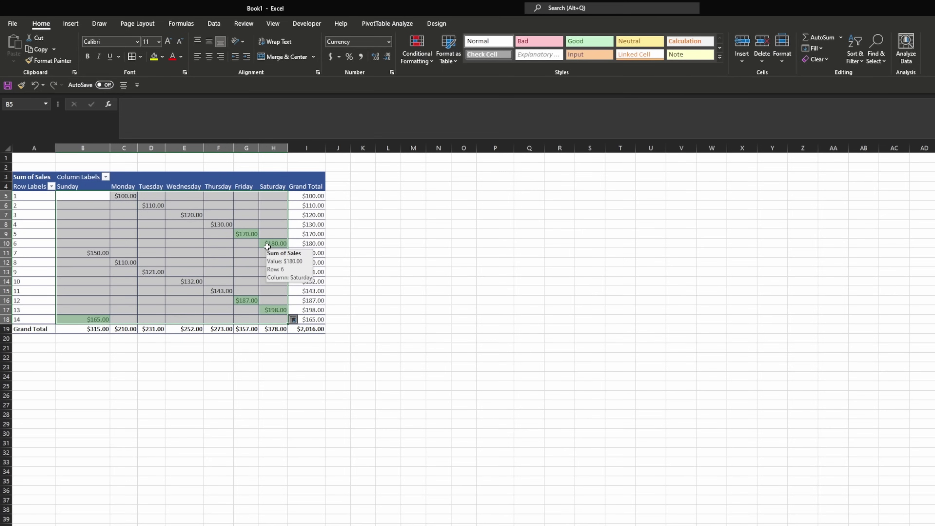
{"action": "left_click", "coordinate": [263, 240]}
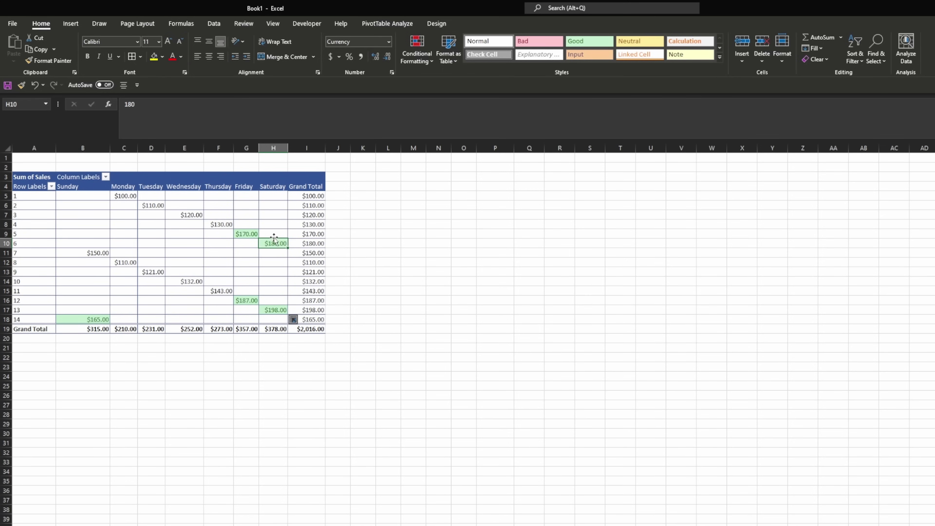
- Clear the conditional formatting rules from the selected PivotTable sales cells B5:H18
{"action": "left_click_drag", "start_coordinate": [72, 193], "coordinate": [276, 322]}
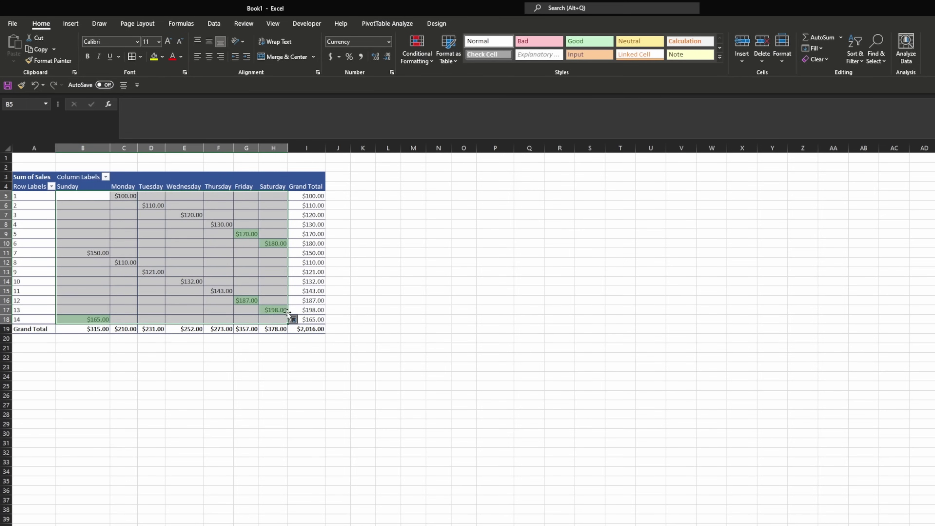
{"action": "left_click", "coordinate": [424, 58]}
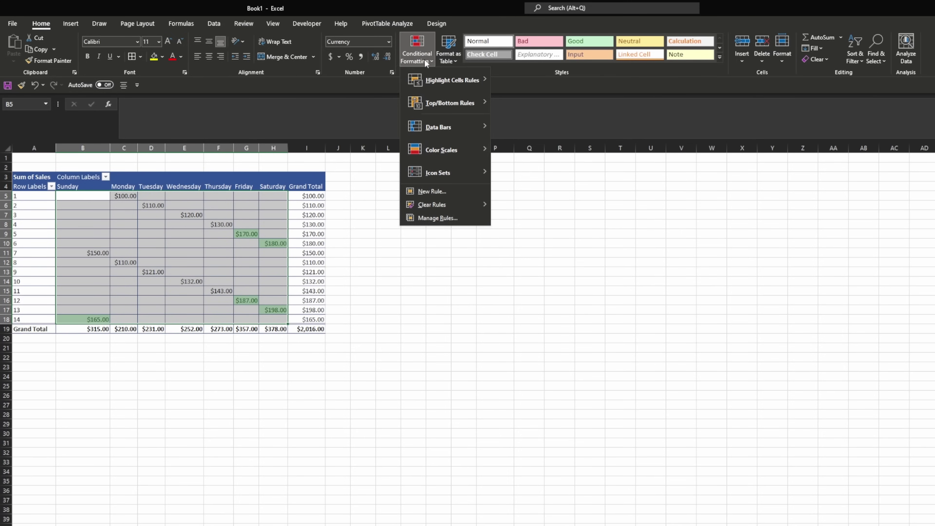
{"action": "mouse_move", "coordinate": [463, 208]}
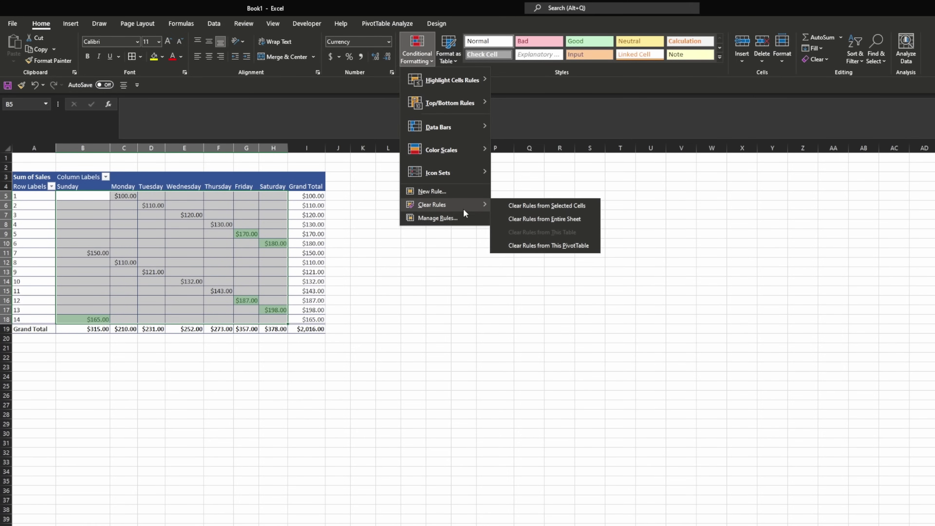
{"action": "left_click", "coordinate": [534, 206]}
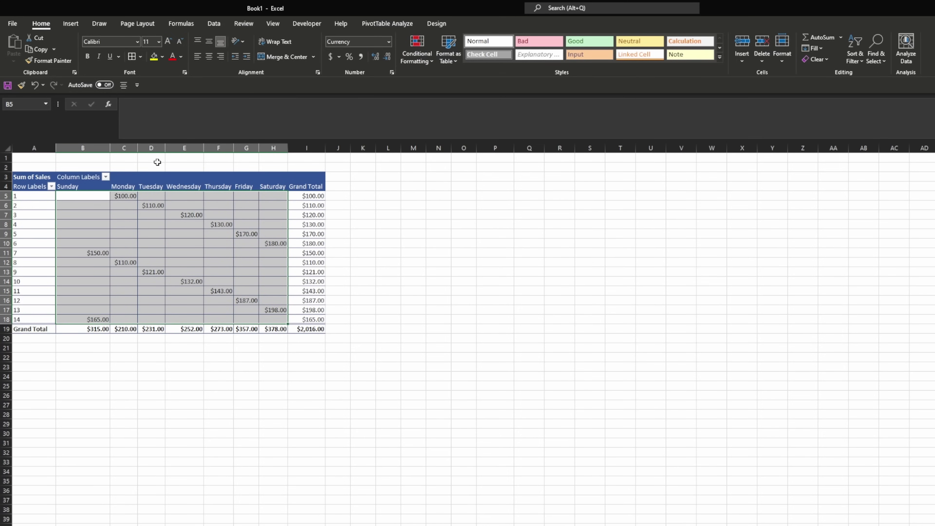
- Examine the data bar, color scale and icon set choices and the New Formatting Rule settings for B5:H18 without applying a rule
{"action": "left_click", "coordinate": [419, 46]}
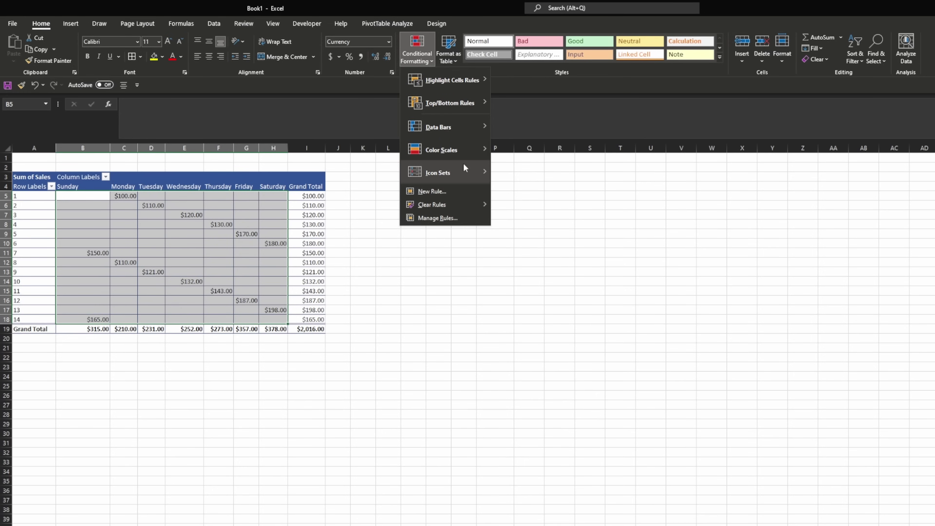
{"action": "mouse_move", "coordinate": [464, 165]}
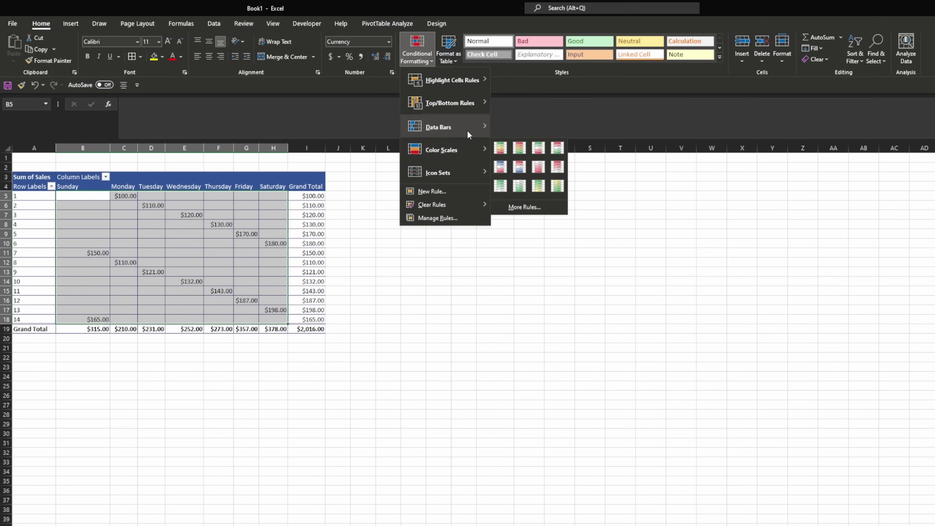
{"action": "mouse_move", "coordinate": [471, 130]}
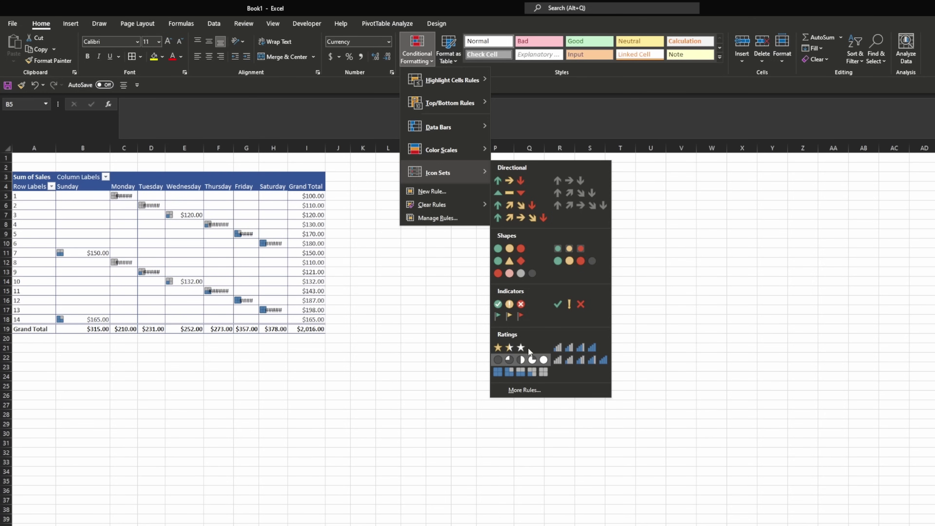
{"action": "left_click", "coordinate": [468, 191]}
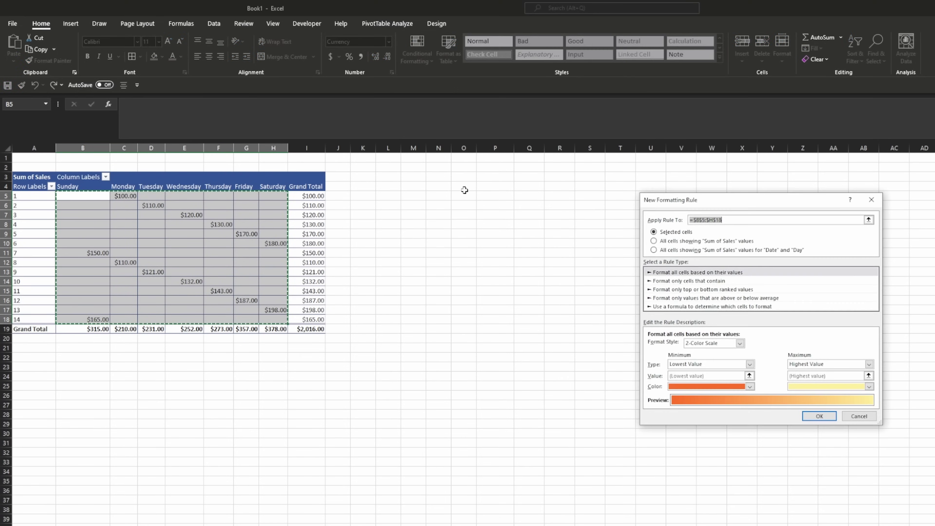
{"action": "left_click", "coordinate": [758, 274]}
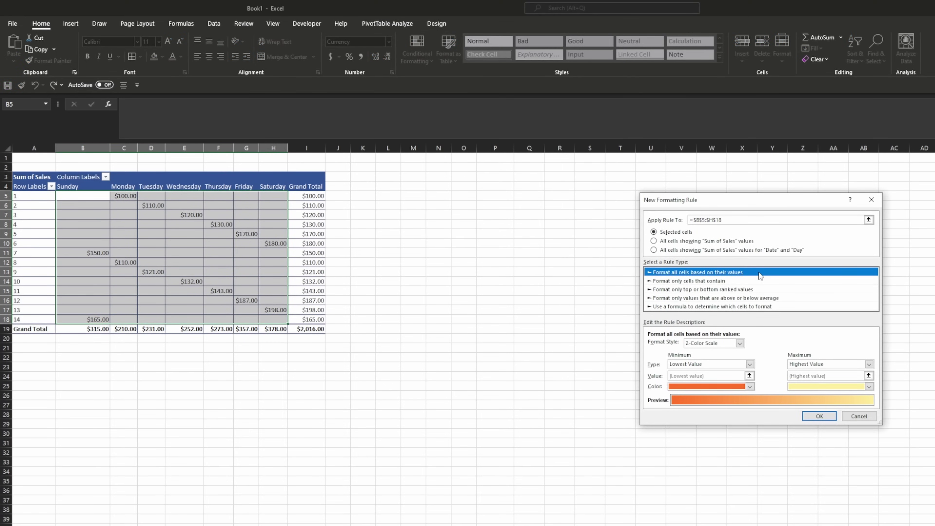
{"action": "left_click", "coordinate": [750, 365]}
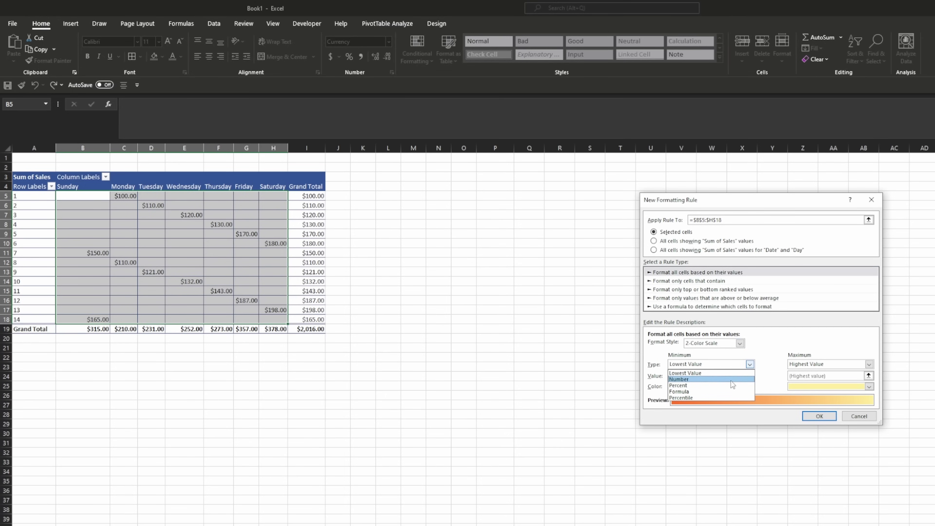
{"action": "left_click", "coordinate": [700, 373]}
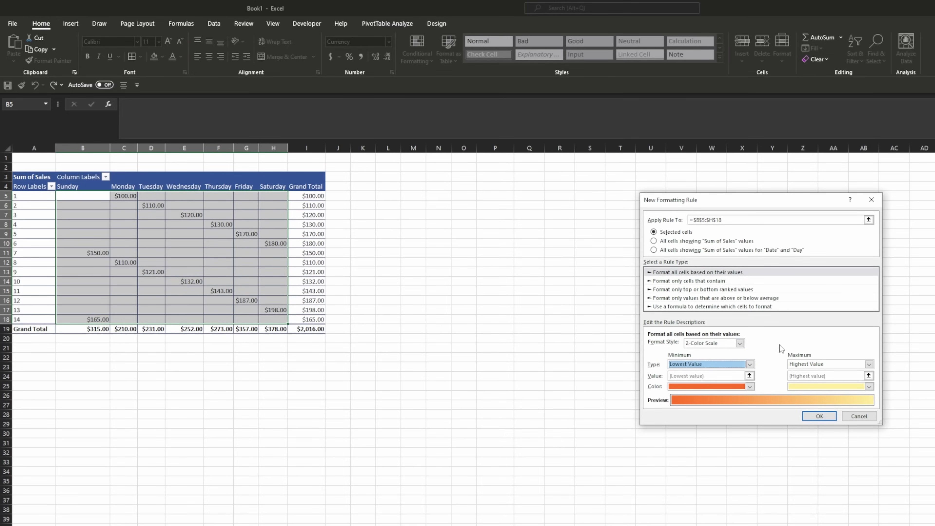
{"action": "left_click", "coordinate": [859, 416]}
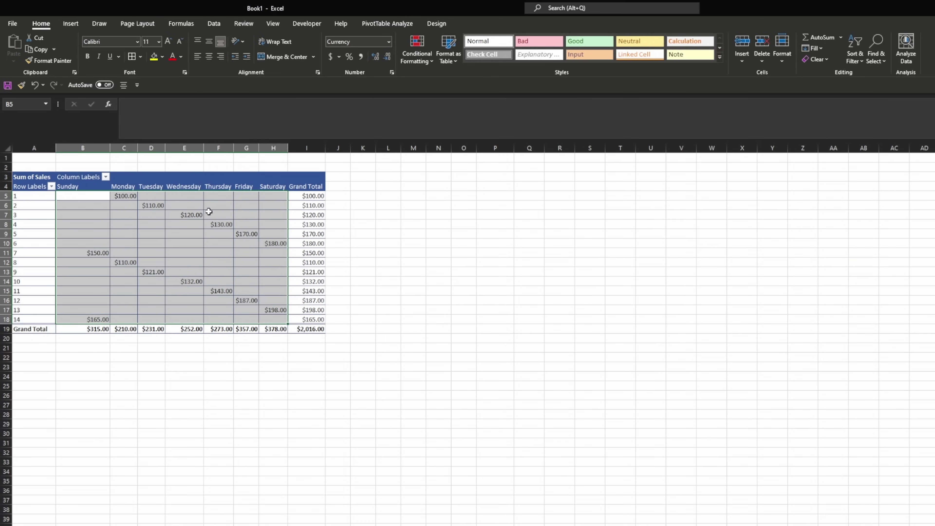
- Apply a color scale to the Grand Total values in I5:I18 with green for the highest, yellow for middle and red for the lowest
{"action": "left_click", "coordinate": [142, 217]}
{"action": "left_click_drag", "start_coordinate": [94, 197], "coordinate": [280, 314]}
{"action": "left_click_drag", "start_coordinate": [313, 196], "coordinate": [313, 320]}
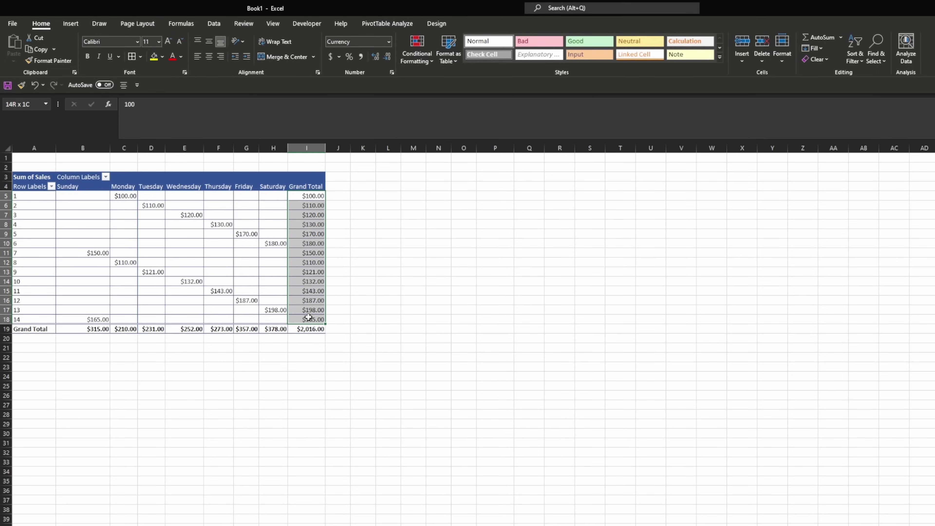
{"action": "left_click", "coordinate": [432, 60]}
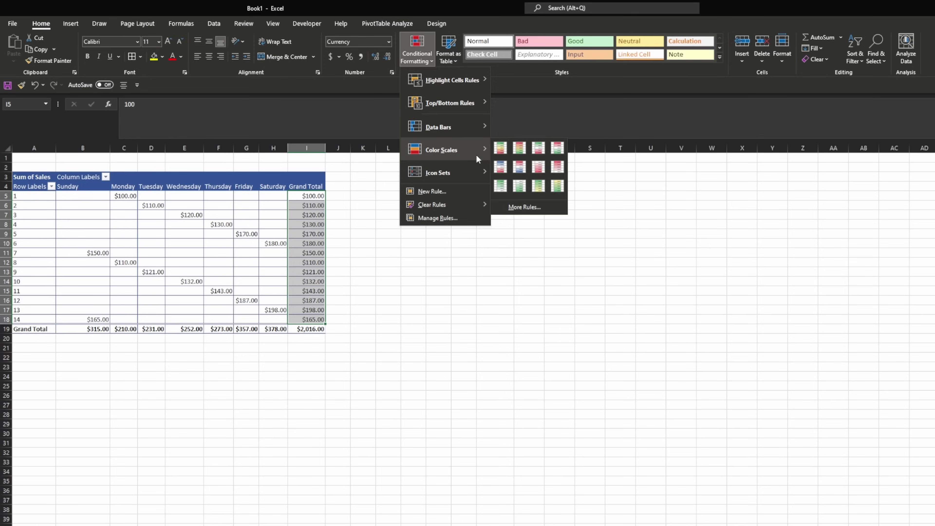
{"action": "left_click", "coordinate": [500, 153]}
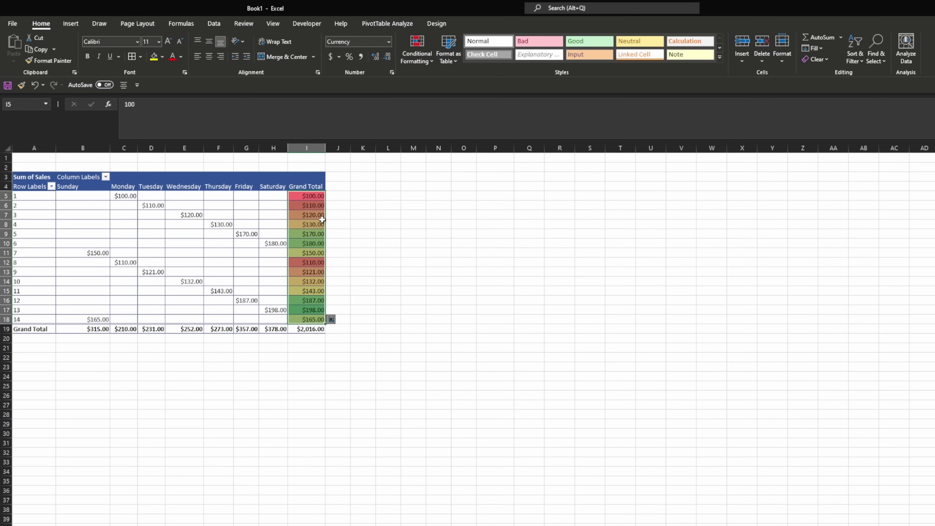
- Switch the Grand Total values in I5:I18 to the color scale with red for the highest, yellow for middle and green for the lowest
{"action": "left_click", "coordinate": [417, 48]}
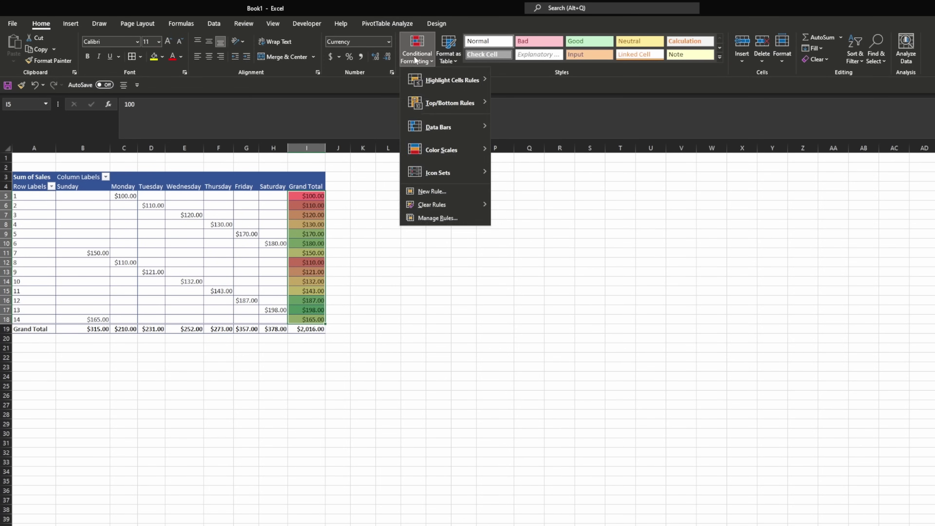
{"action": "mouse_move", "coordinate": [479, 147]}
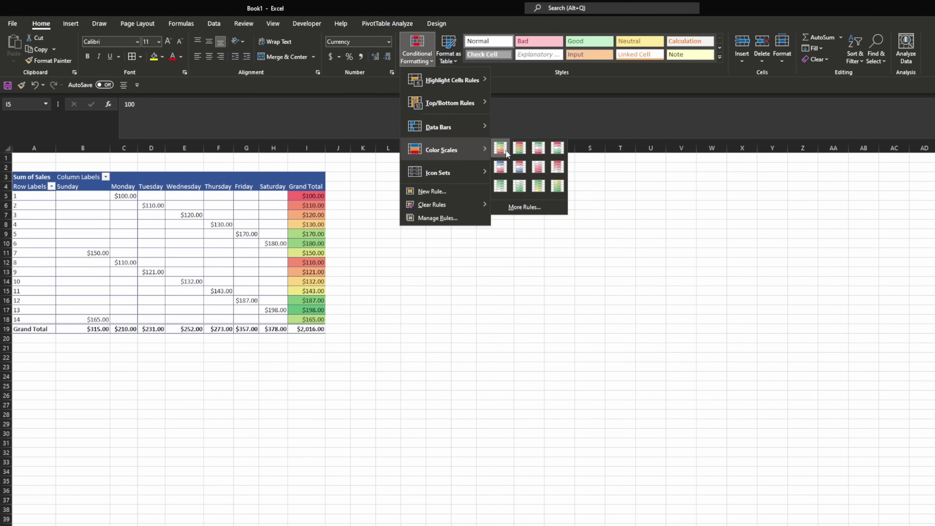
{"action": "left_click", "coordinate": [515, 154]}
{"action": "left_click", "coordinate": [405, 196]}
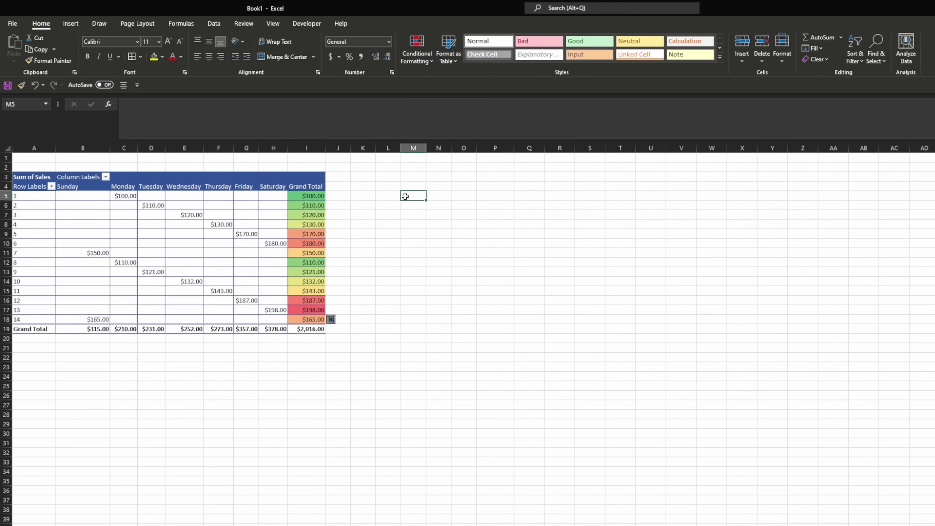